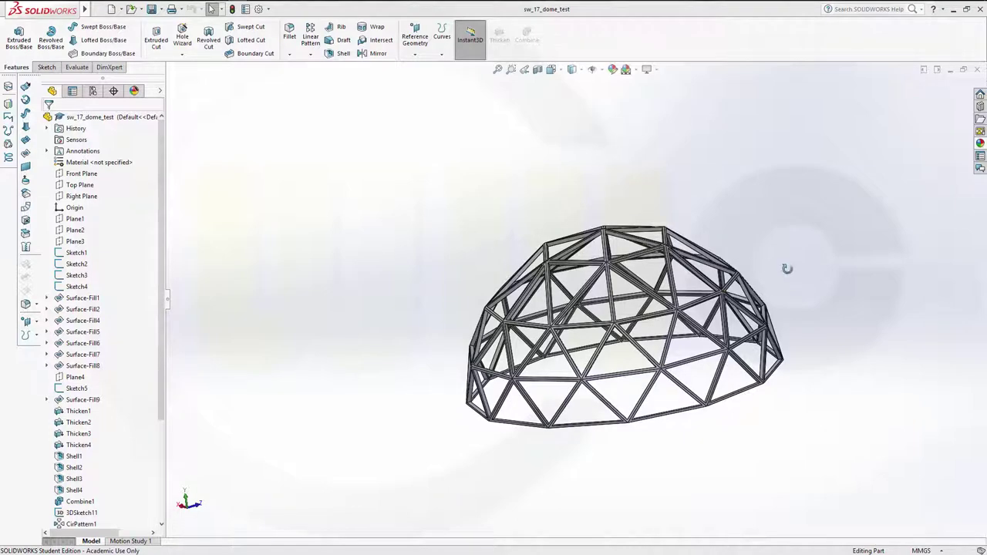
pyautogui.moveTo(787, 268); pyautogui.dragTo(563, 184, button='middle')
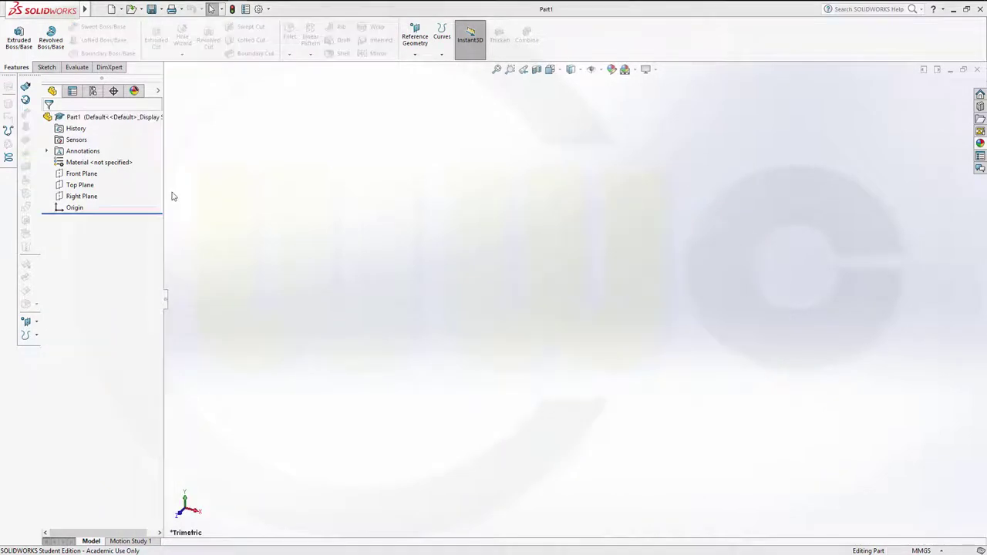
# Show the Top Plane and create a reference plane offset 600 mm above it.
pyautogui.click(91, 188)
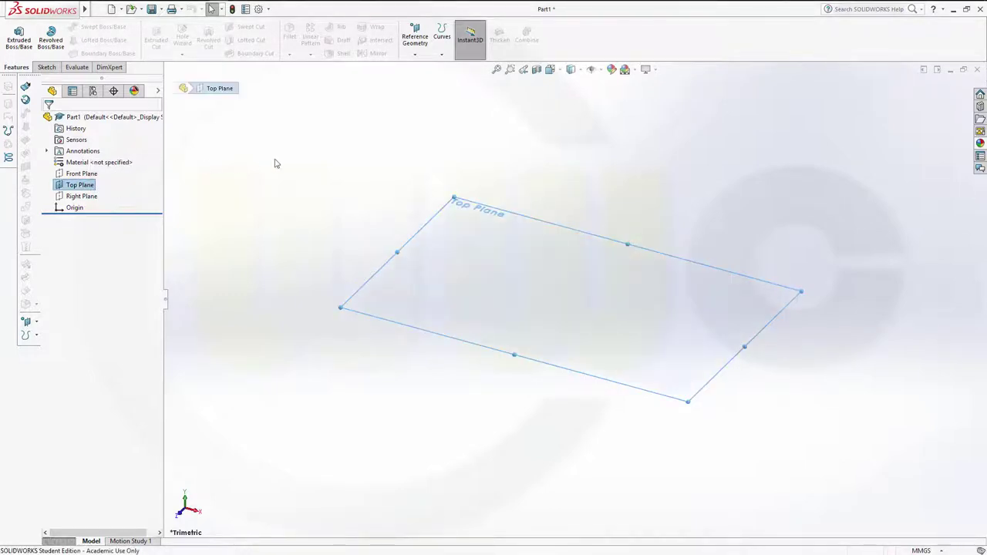
pyautogui.click(387, 153)
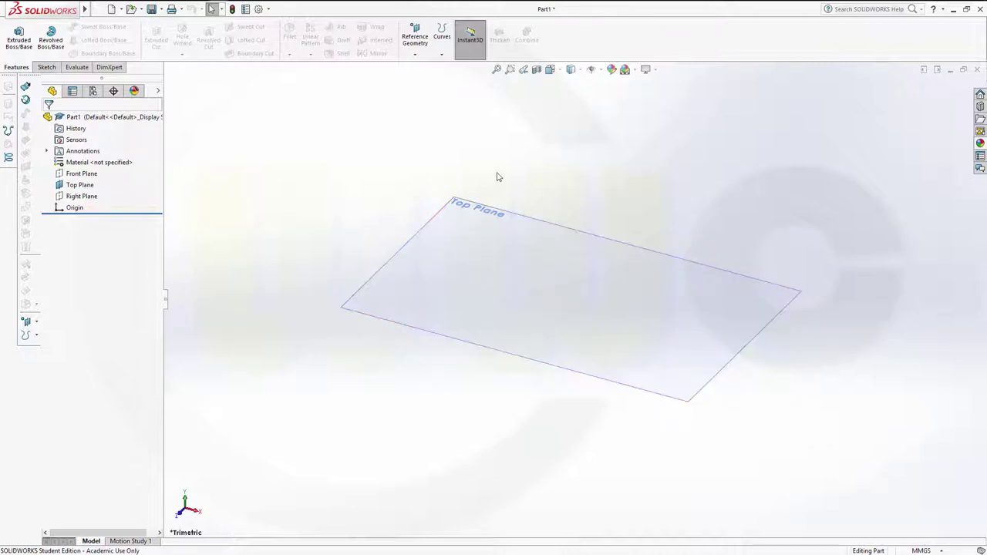
pyautogui.click(416, 36)
pyautogui.click(423, 67)
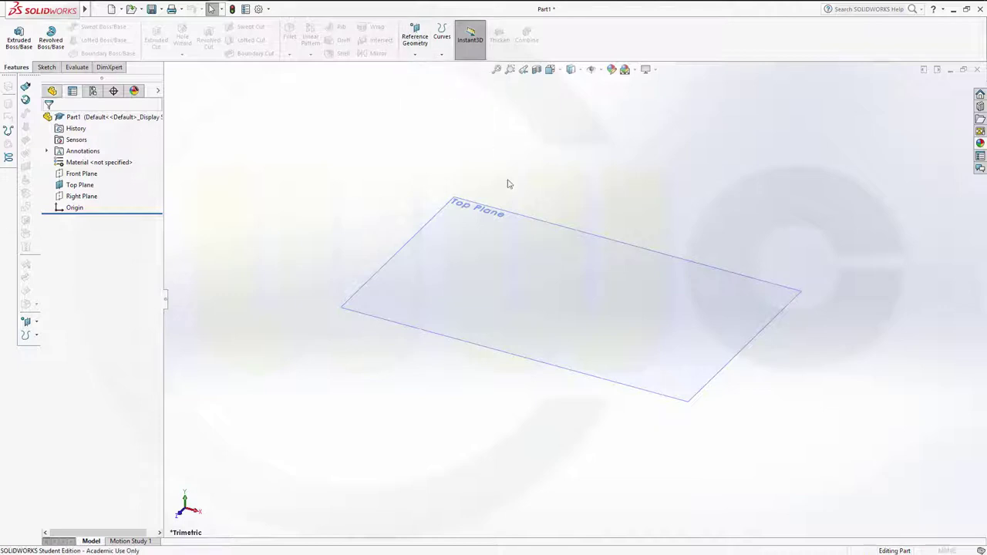
pyautogui.click(535, 203)
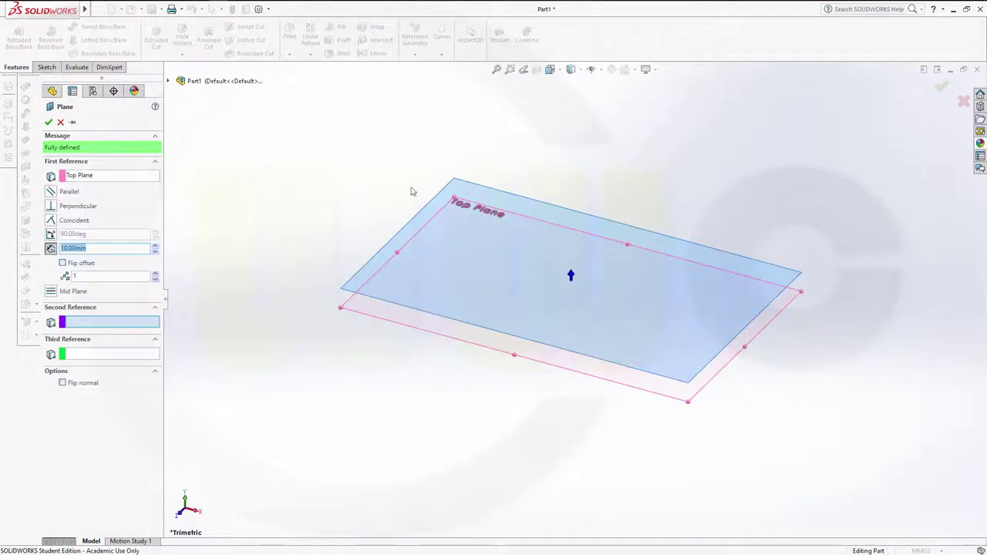
pyautogui.write('6')
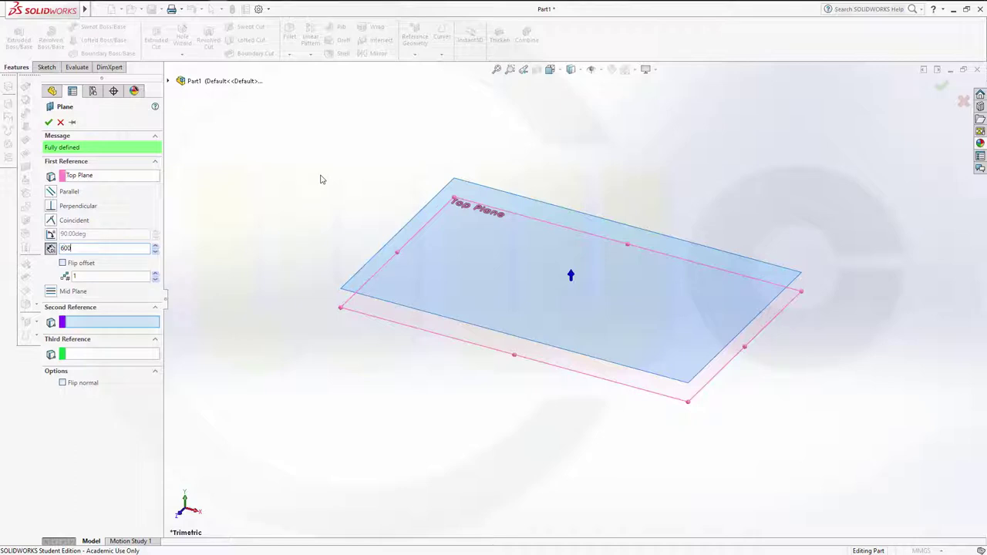
pyautogui.write('00mm')
pyautogui.press('Return')
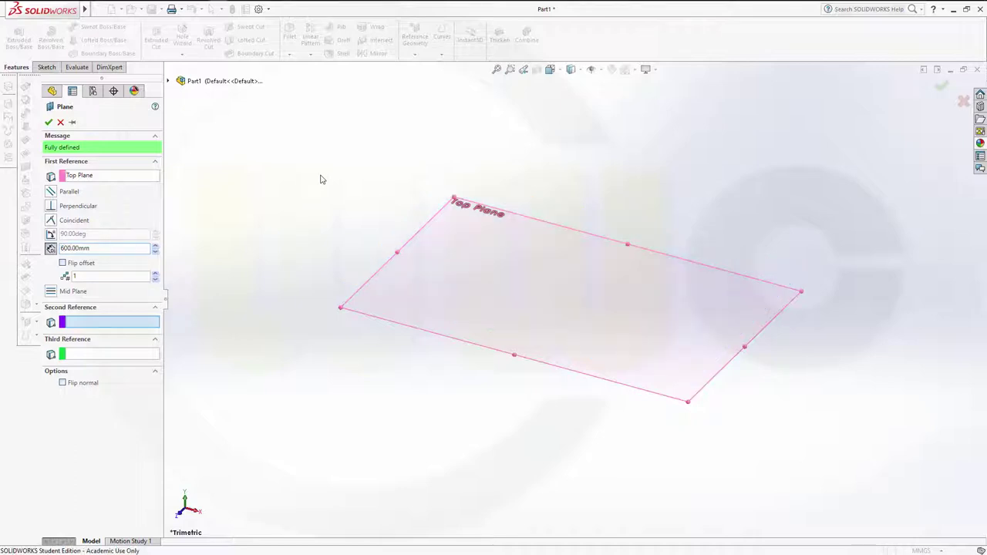
pyautogui.click(50, 123)
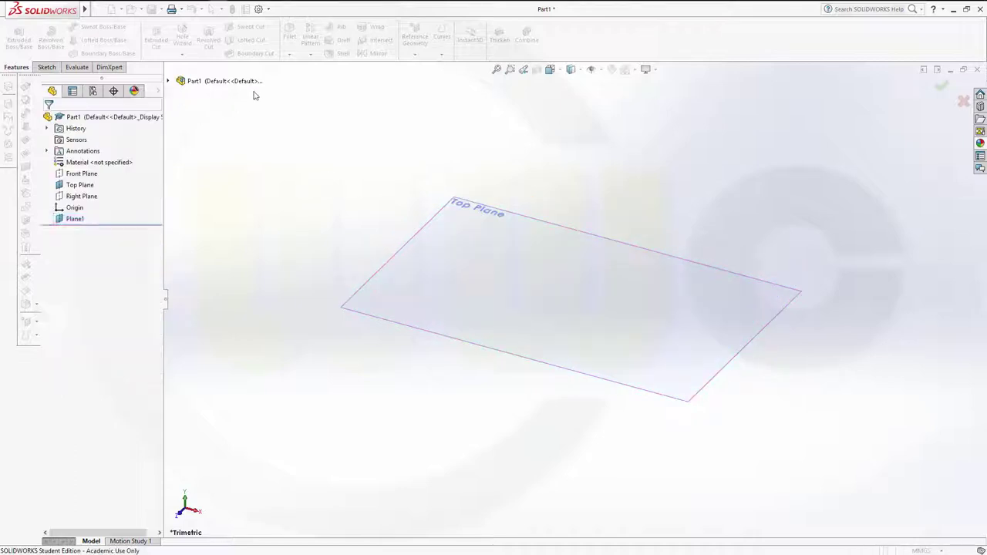
# Create a second reference plane offset 1200 mm above the Top Plane.
pyautogui.click(80, 186)
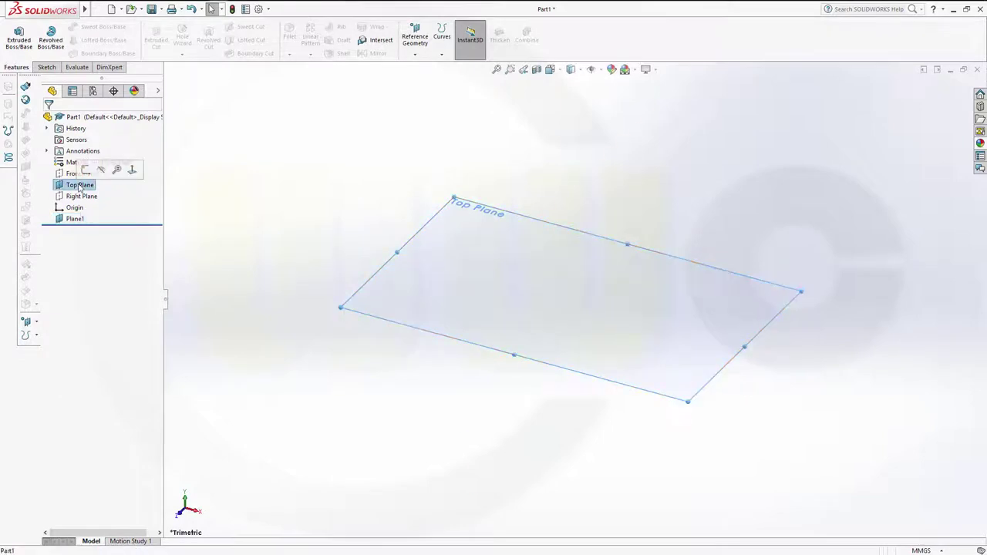
pyautogui.click(422, 36)
pyautogui.click(411, 67)
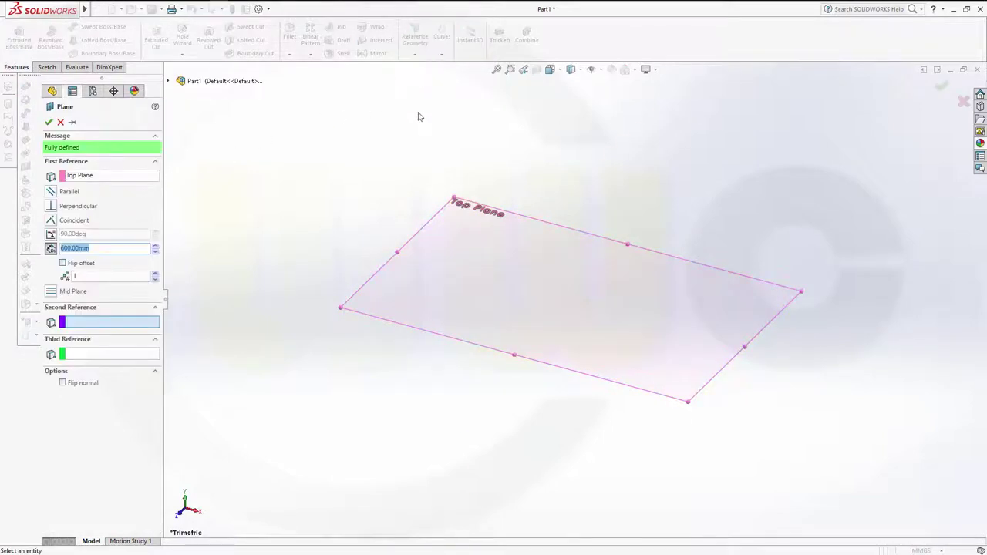
pyautogui.write('1200')
pyautogui.press('Return')
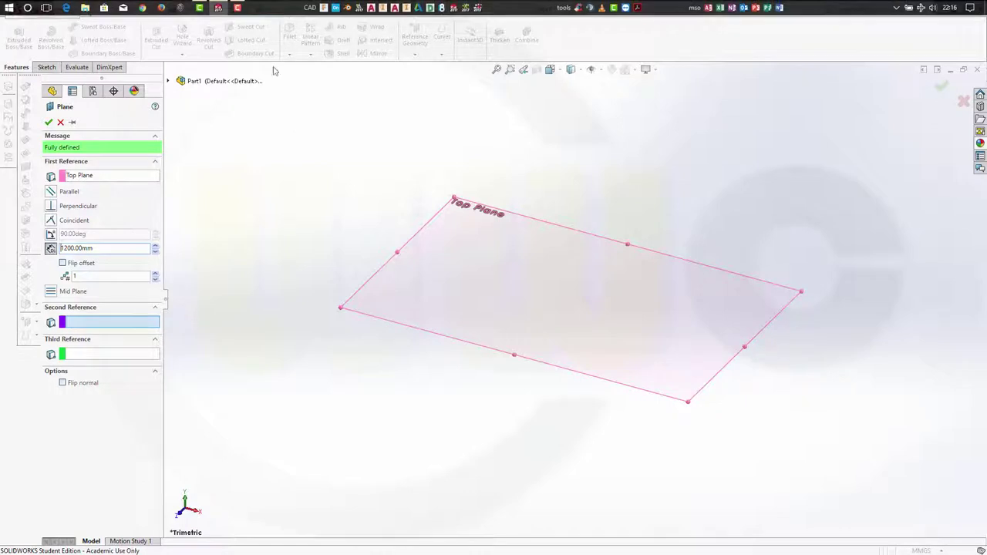
pyautogui.click(49, 123)
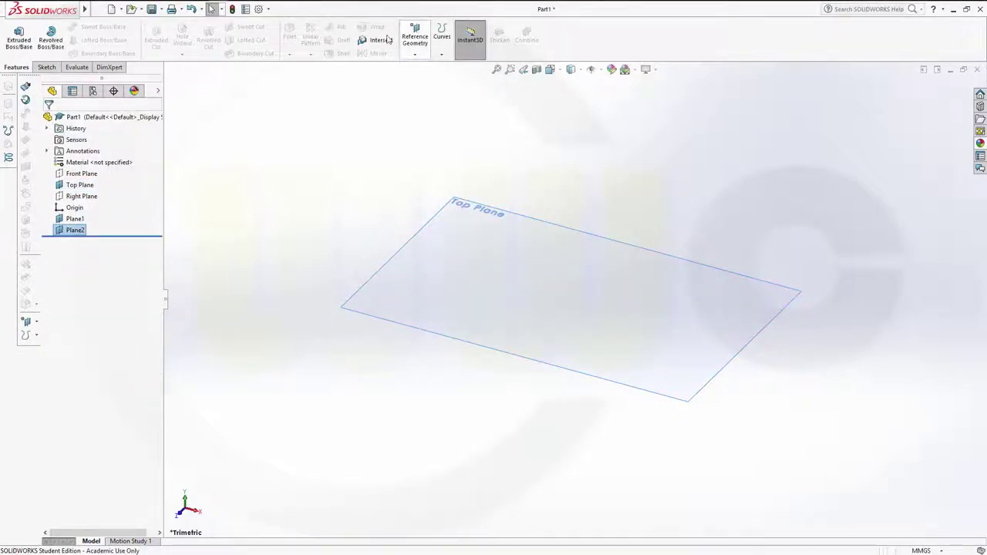
# Create a third reference plane offset 1800 mm above the Top Plane.
pyautogui.click(80, 186)
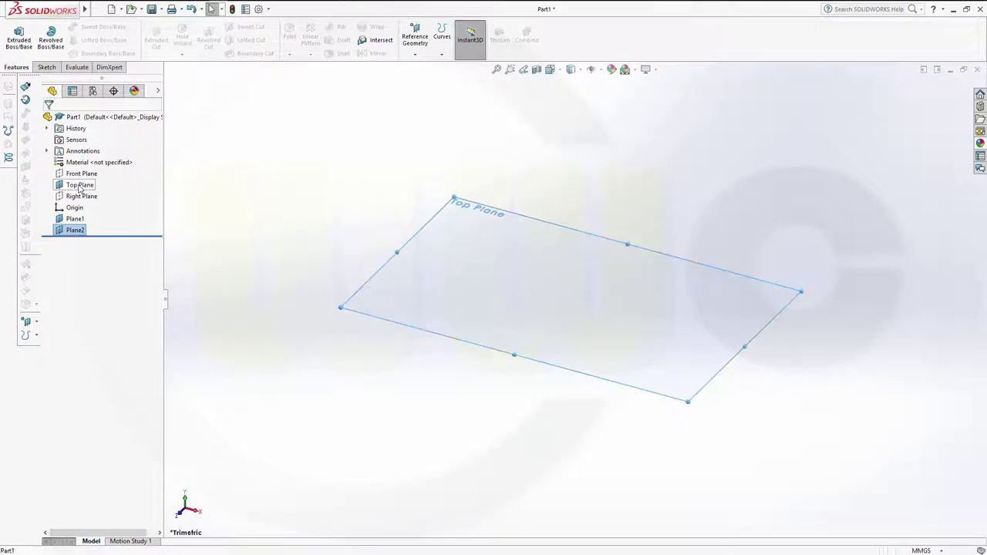
pyautogui.click(418, 32)
pyautogui.click(424, 66)
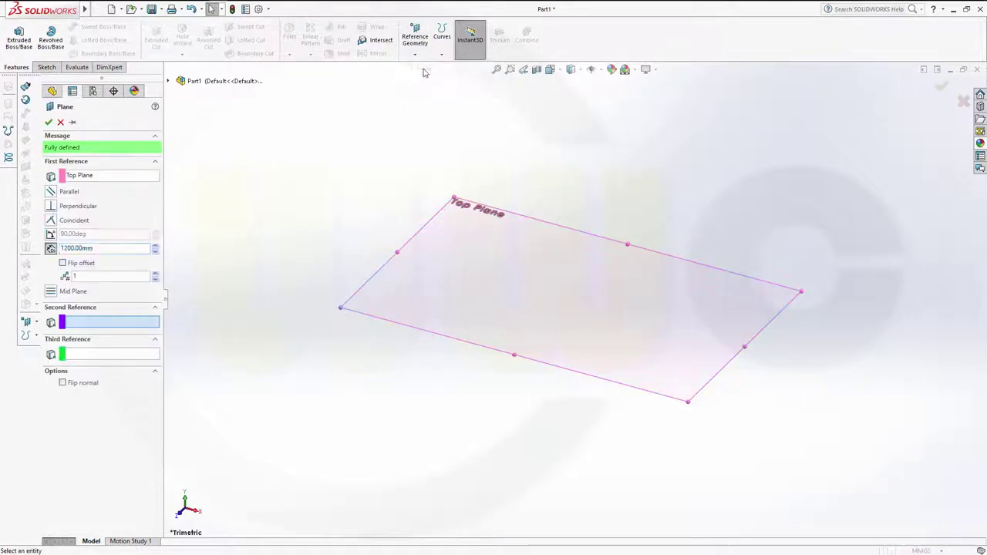
pyautogui.write('1000')
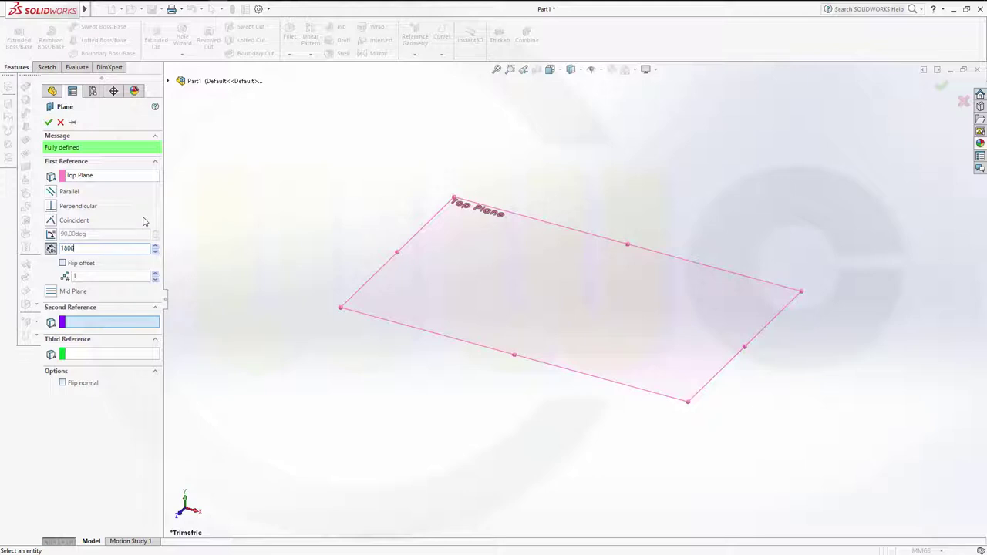
pyautogui.press('Return')
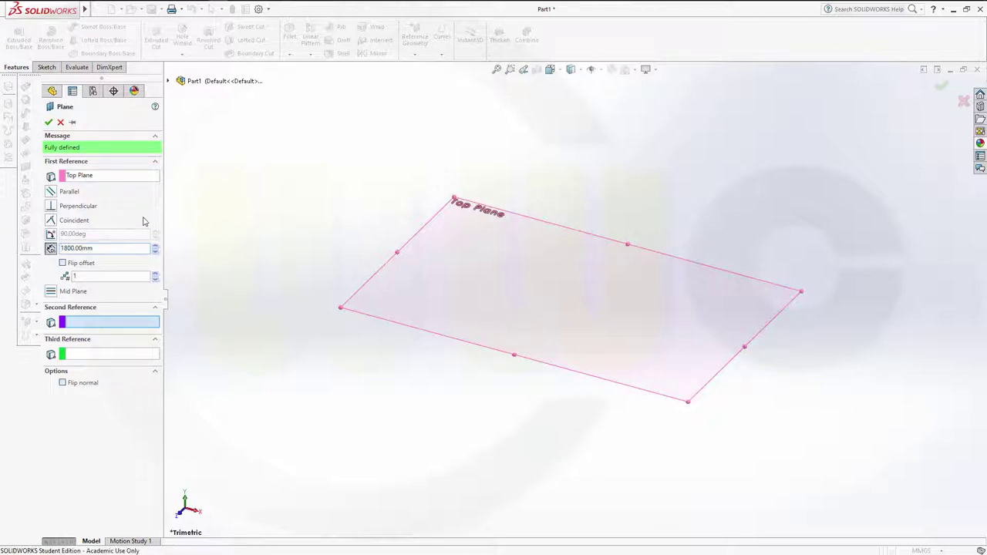
pyautogui.click(49, 123)
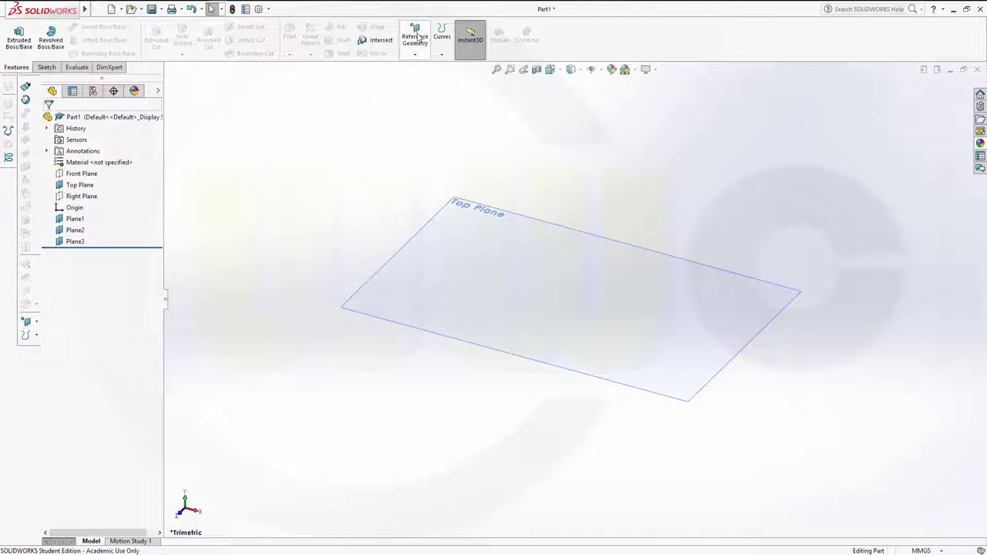
# Create a fourth reference plane offset 2000 mm above the Top Plane.
pyautogui.click(78, 189)
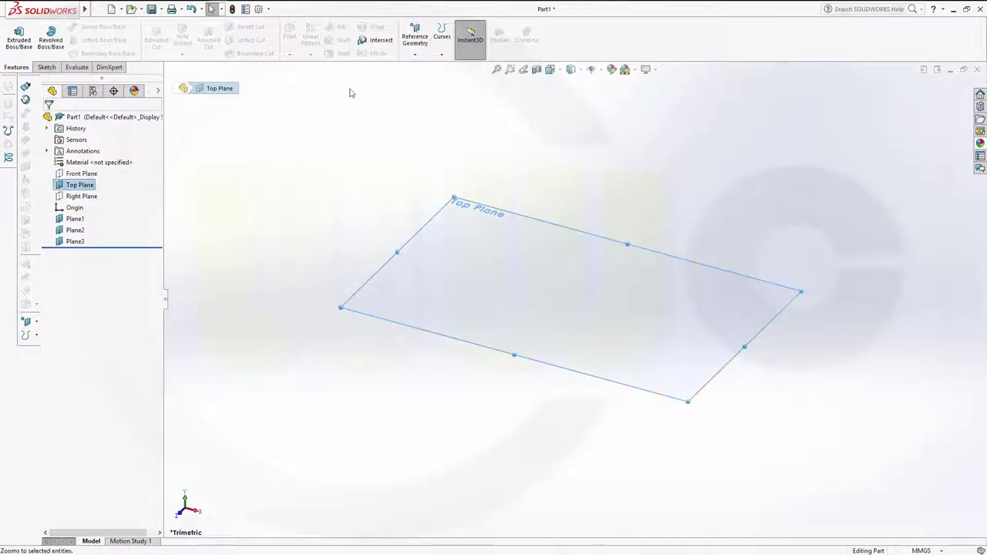
pyautogui.click(417, 40)
pyautogui.click(420, 68)
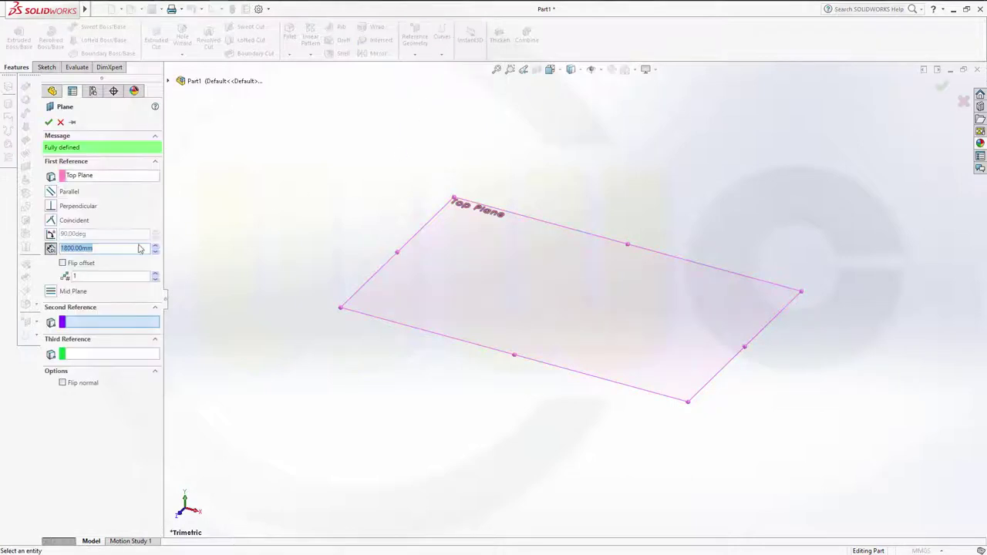
pyautogui.write('2000')
pyautogui.press('Return')
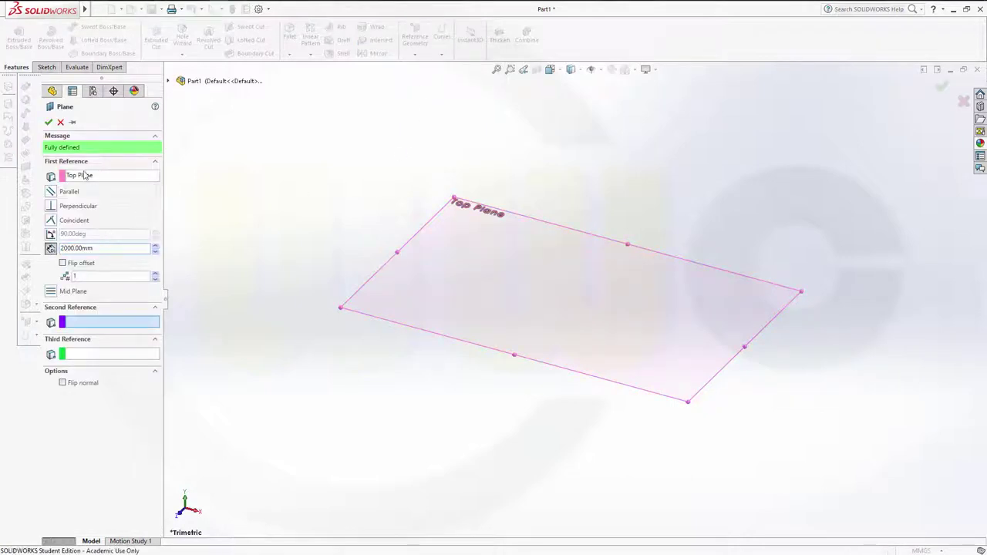
pyautogui.click(49, 122)
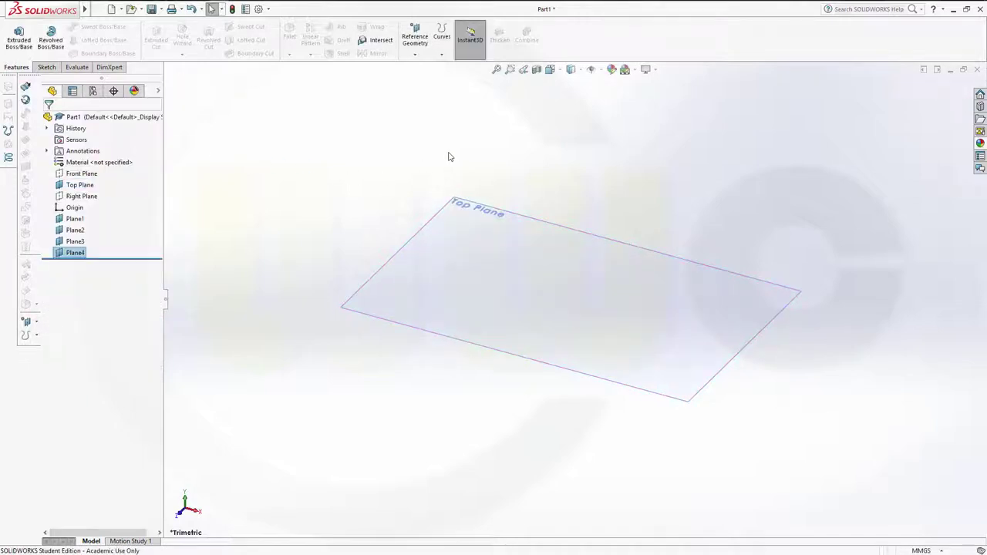
# On the Top Plane, sketch a 12-sided polygon centred on the origin, using a circumscribed circle about 94 mm in diameter.
pyautogui.moveTo(449, 157); pyautogui.dragTo(438, 152, button='middle')
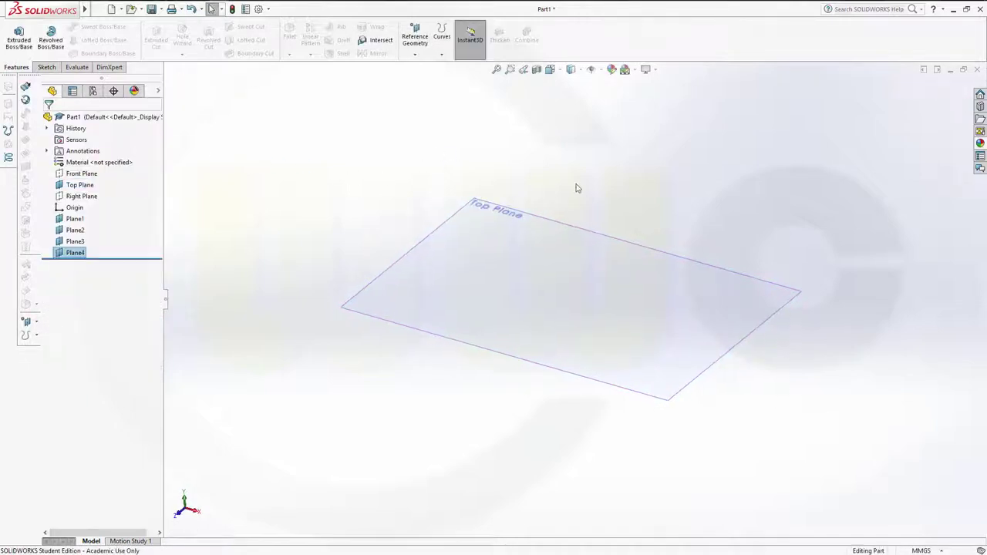
pyautogui.scroll(6, 580, 189)
pyautogui.moveTo(670, 208); pyautogui.dragTo(692, 247, button='middle')
pyautogui.click(693, 253)
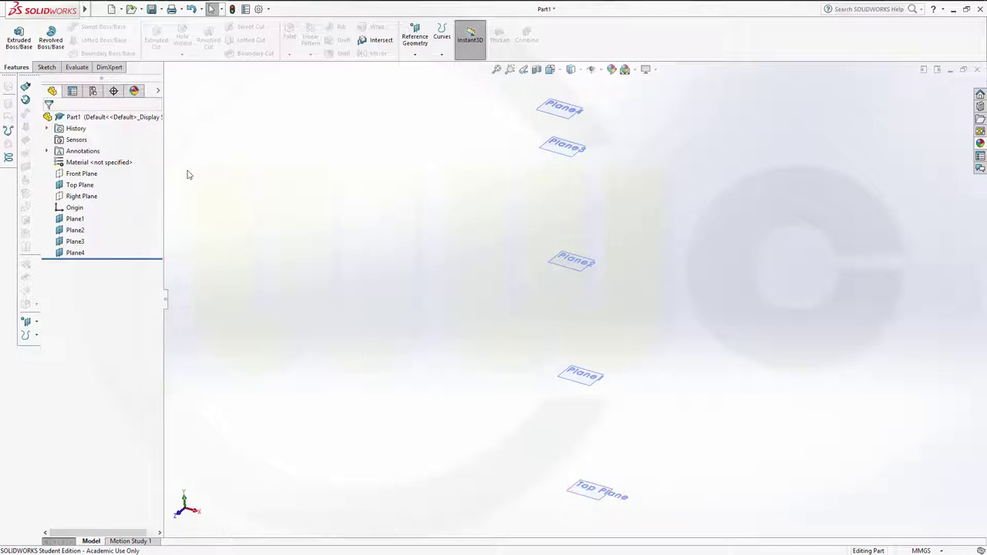
pyautogui.click(80, 187)
pyautogui.click(86, 171)
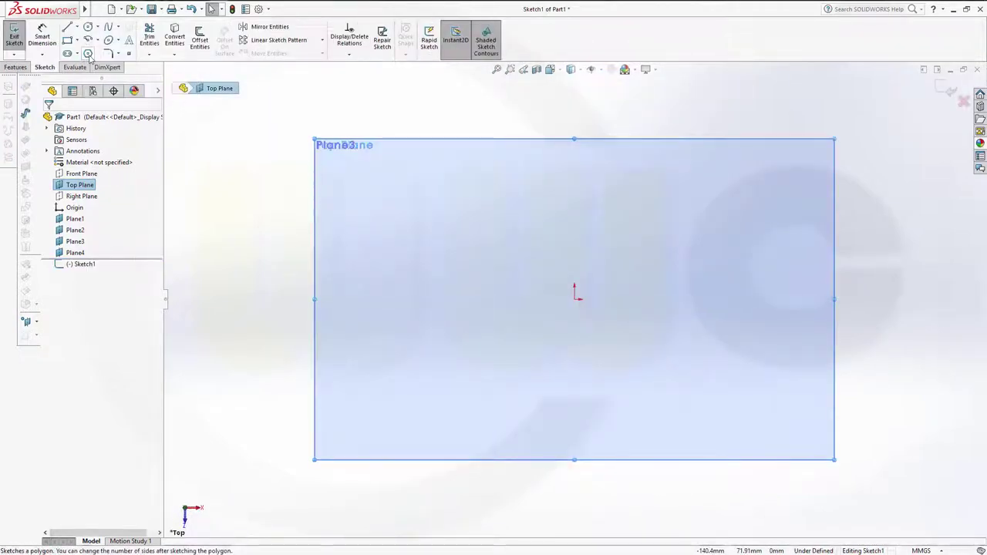
pyautogui.click(88, 54)
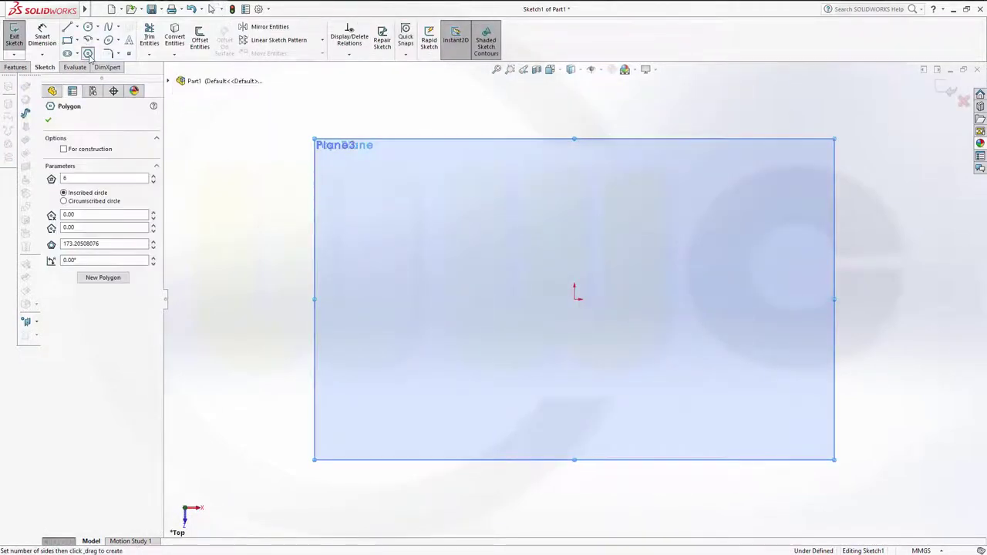
pyautogui.doubleClick(85, 177)
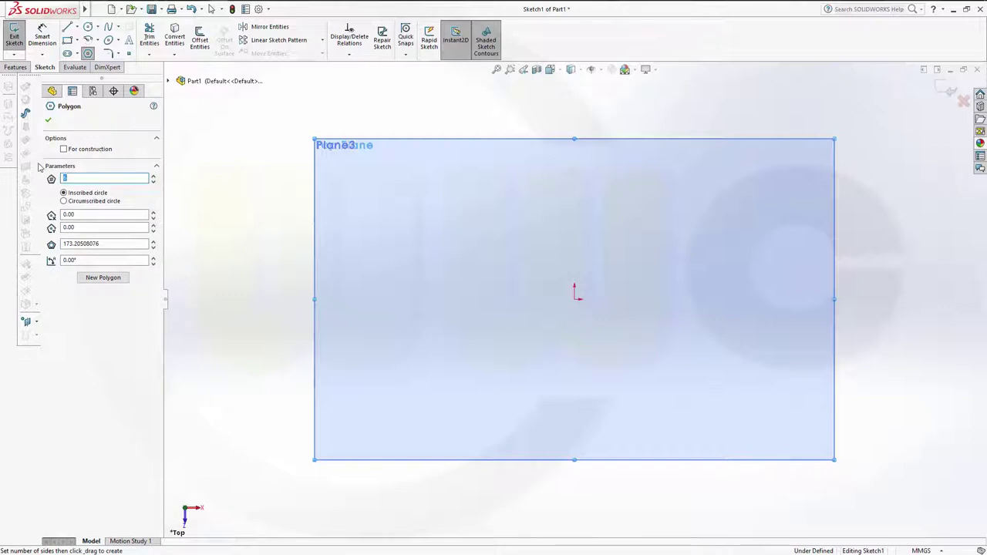
pyautogui.write('12')
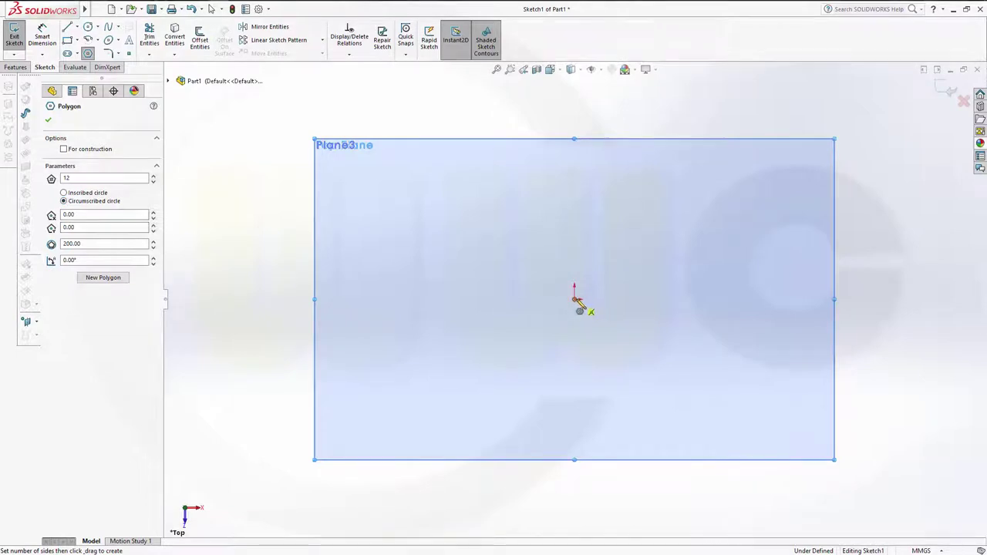
pyautogui.click(580, 307)
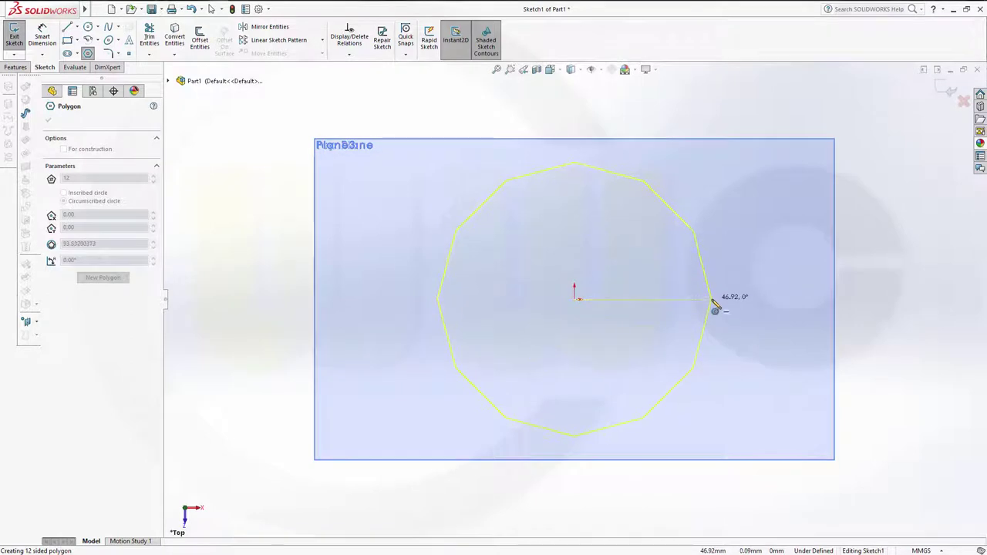
pyautogui.click(712, 302)
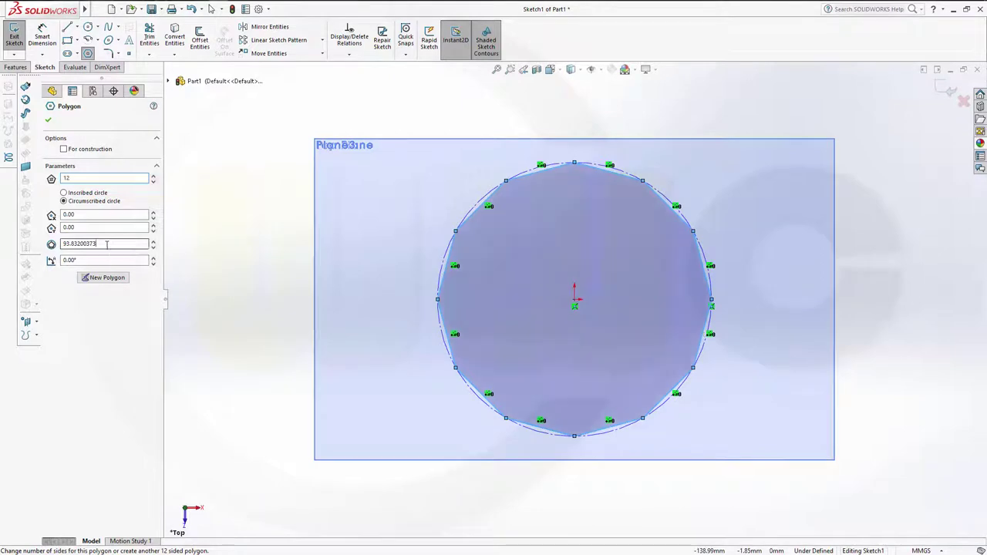
# Set the diameter of the polygon's circumscribed circle to 4000 mm and finish the polygon.
pyautogui.click(106, 244)
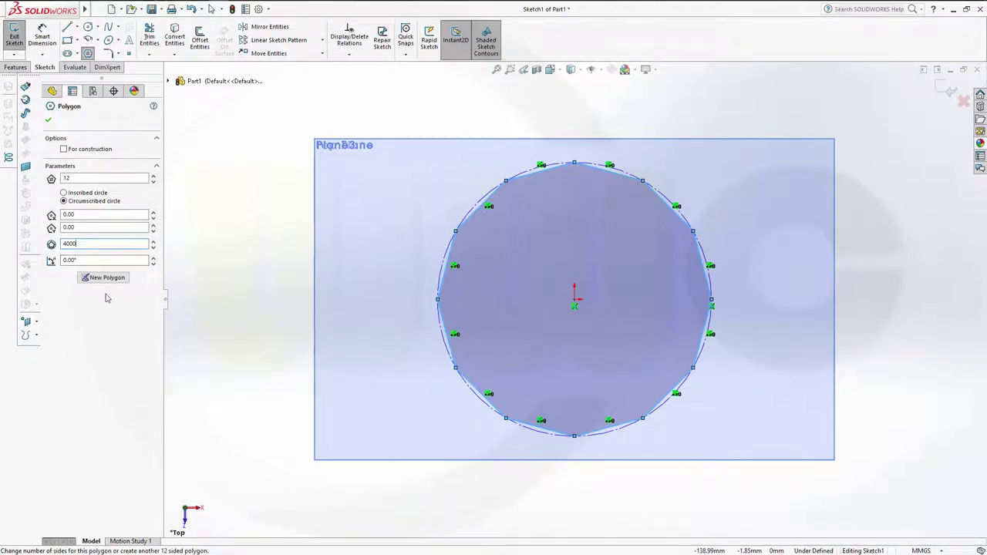
pyautogui.press('Return')
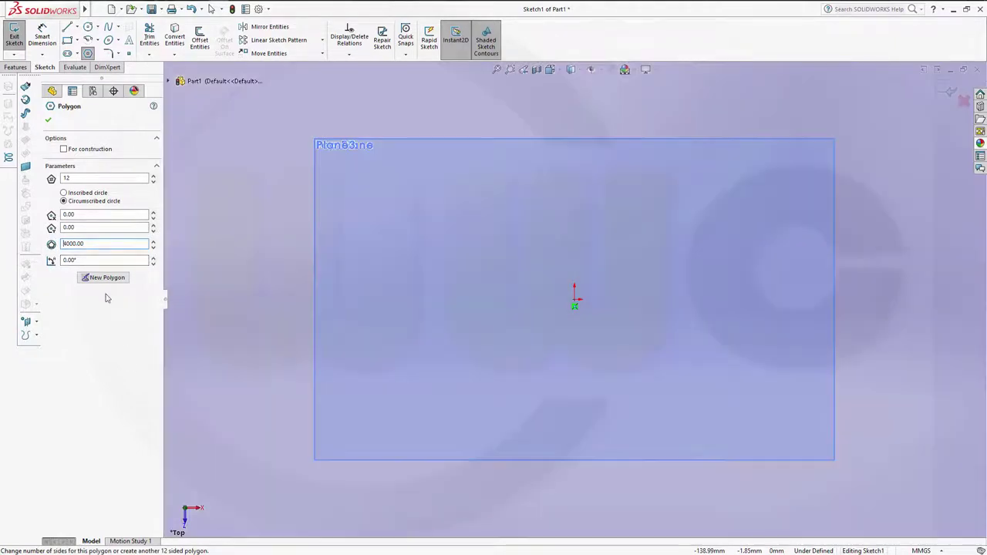
pyautogui.click(50, 122)
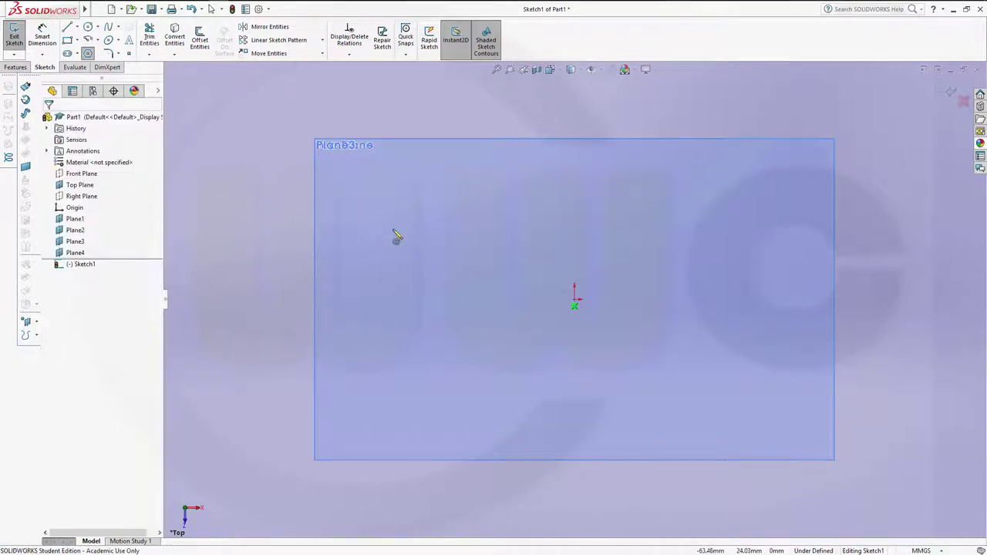
pyautogui.press('f')
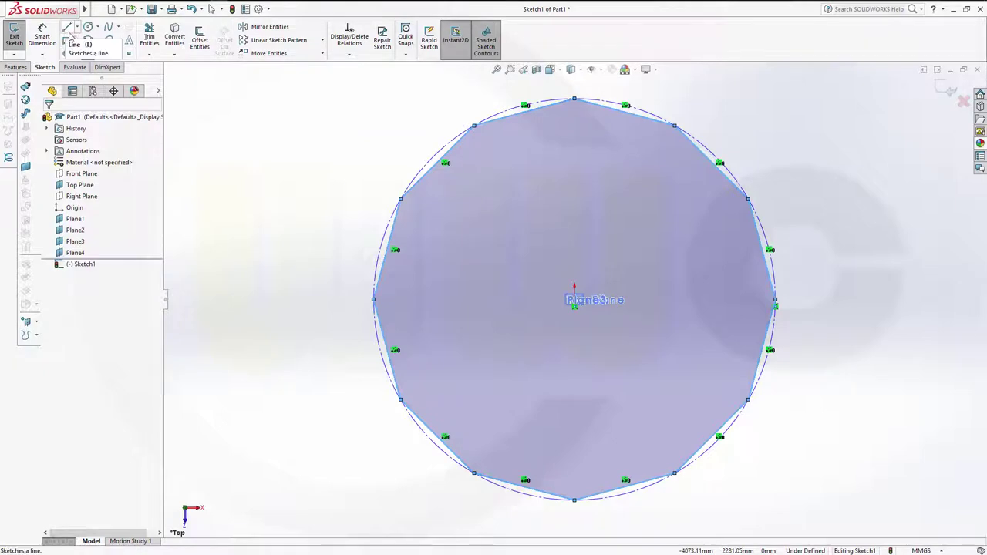
# Add a diameter dimension to the polygon's construction circle, accepting its current size.
pyautogui.click(42, 37)
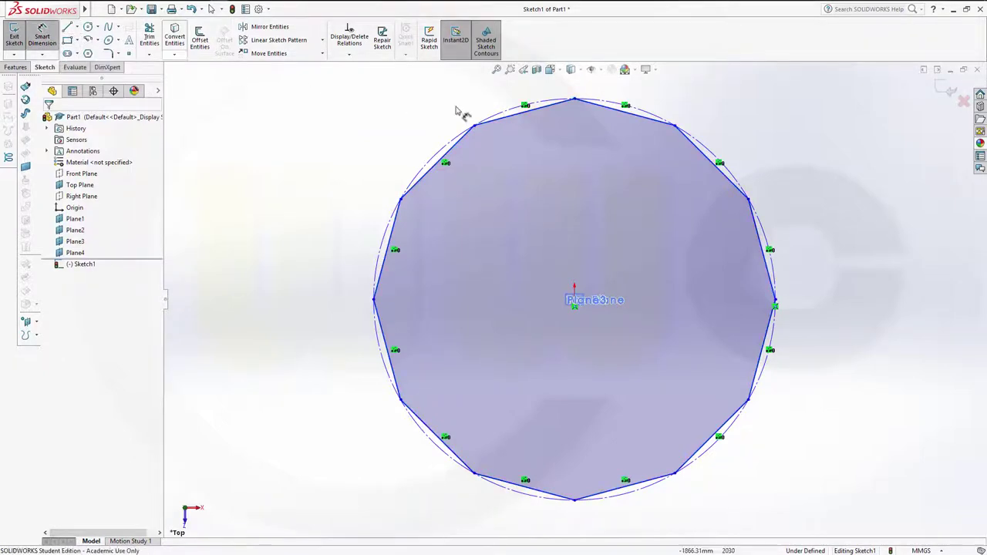
pyautogui.click(653, 115)
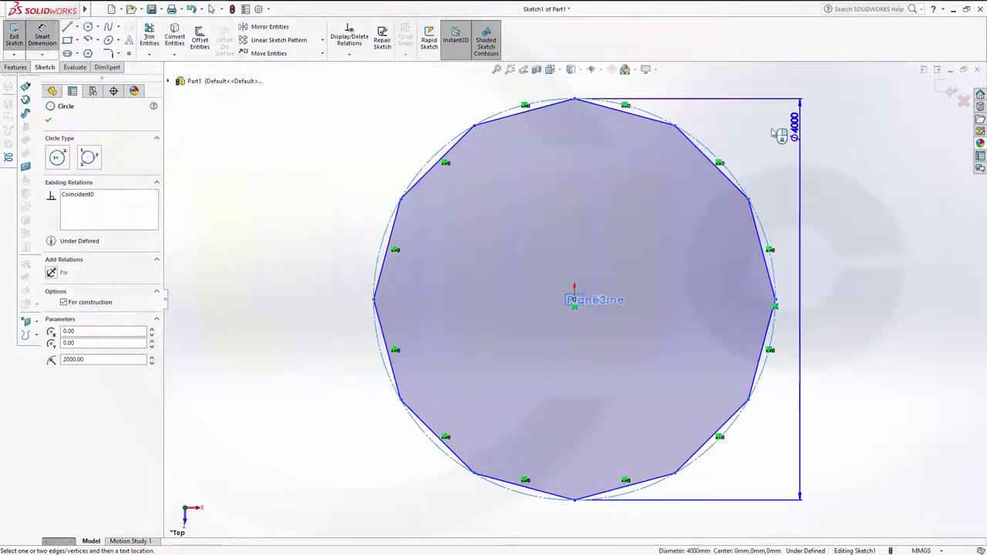
pyautogui.click(728, 132)
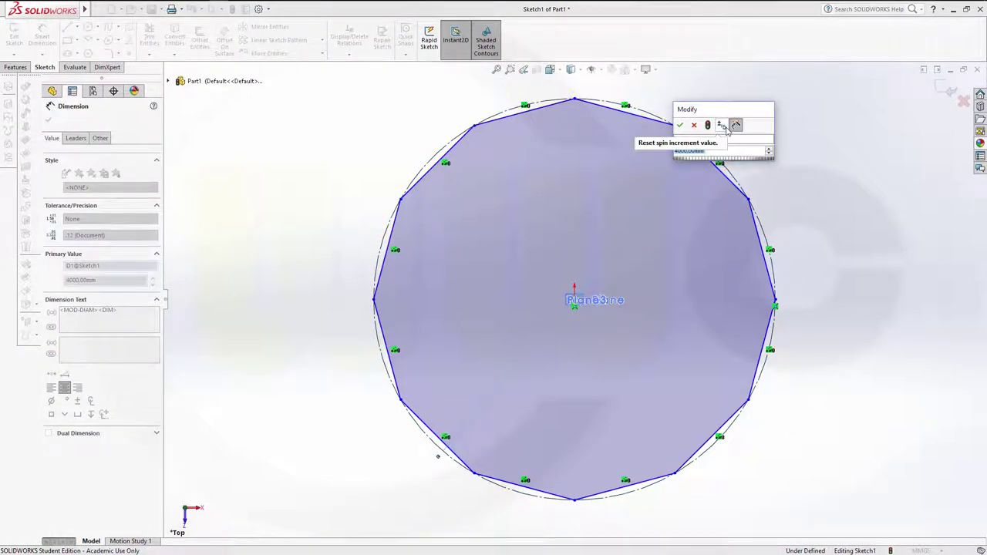
pyautogui.press('Return')
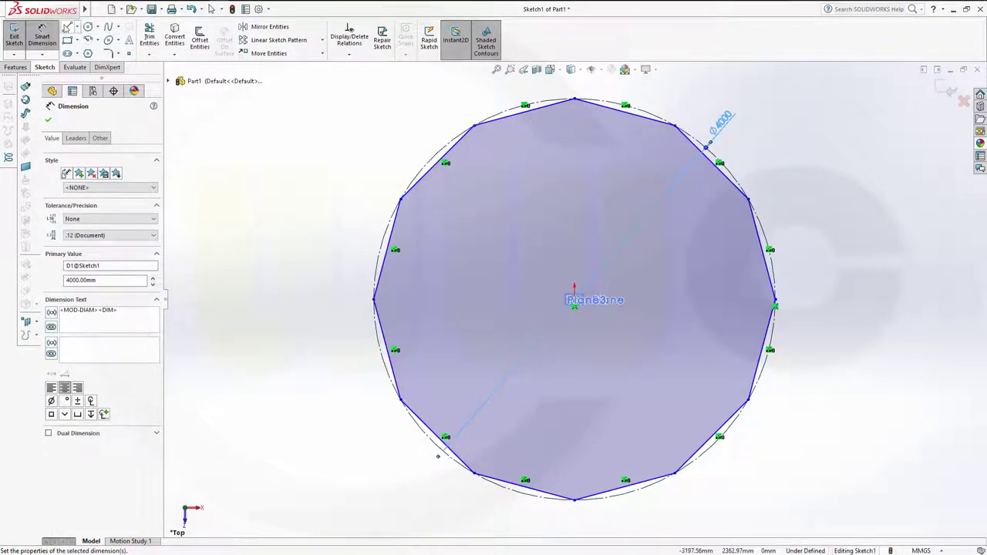
# Draw a horizontal line from the origin to the polygon vertex on the positive X side.
pyautogui.click(67, 27)
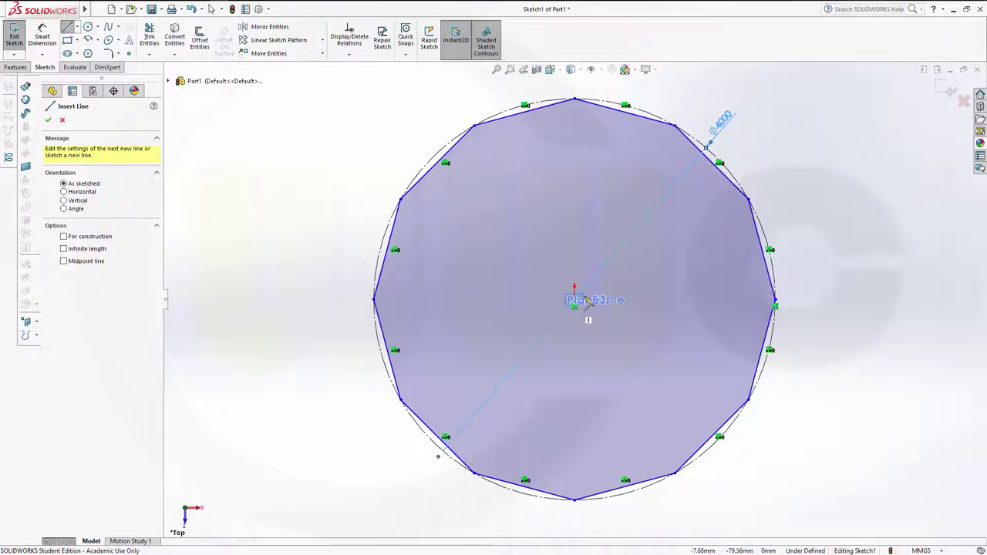
pyautogui.scroll(-5, 600, 313)
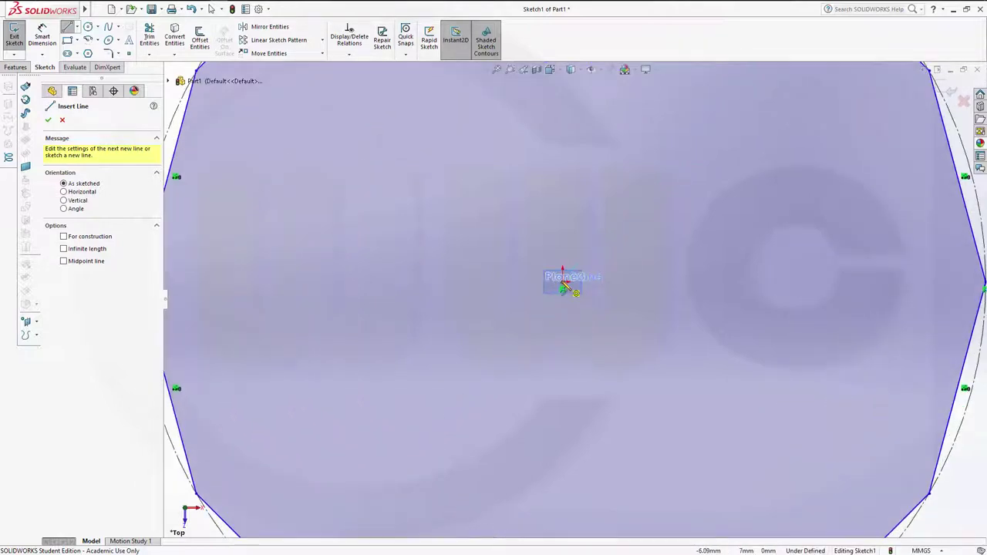
pyautogui.click(563, 287)
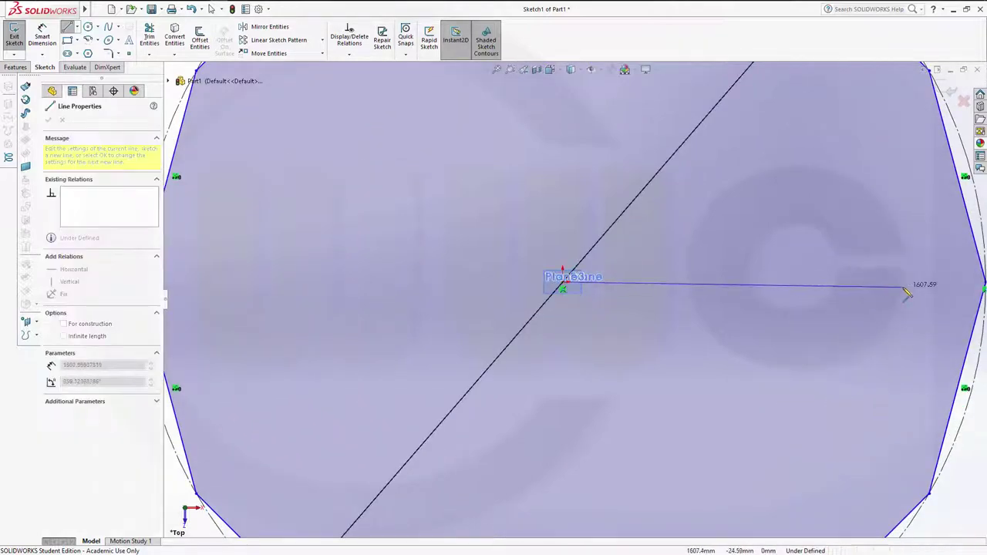
pyautogui.scroll(-1, 904, 292)
pyautogui.scroll(2, 880, 290)
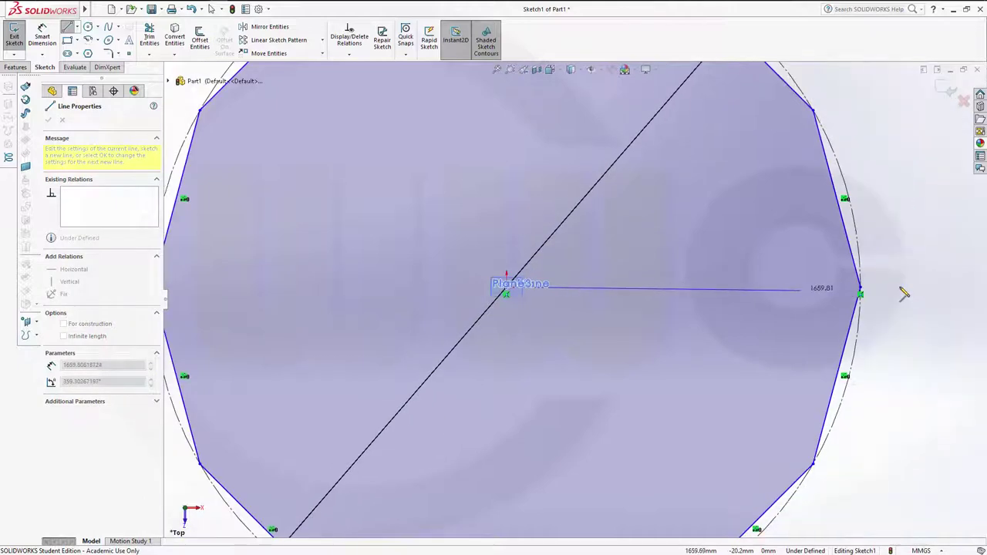
pyautogui.click(861, 288)
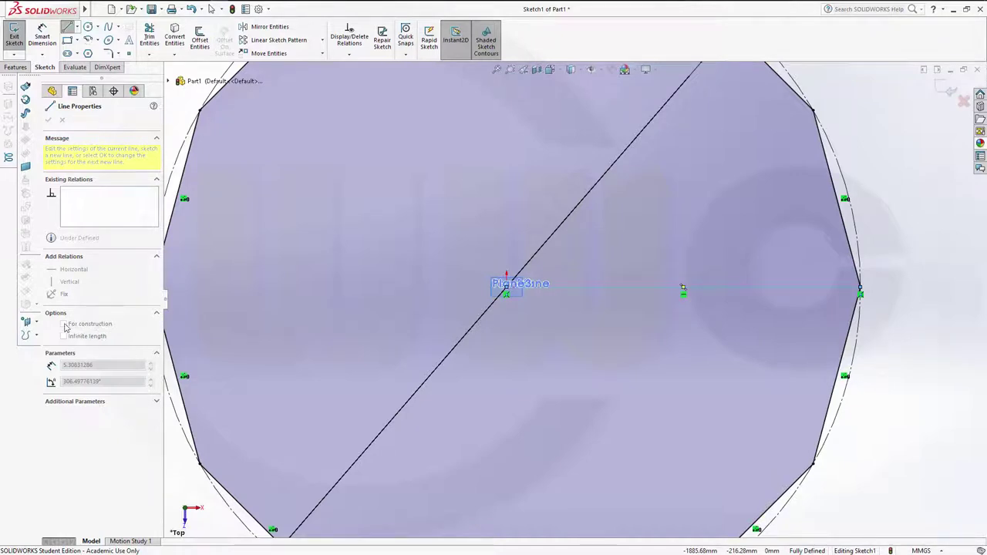
pyautogui.press('Escape')
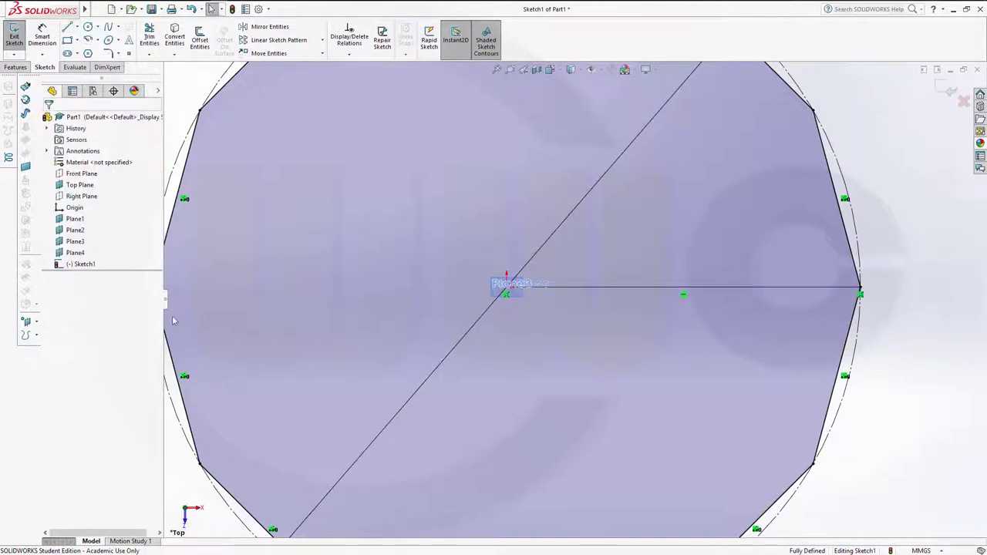
# Convert the horizontal line from the origin into construction geometry and exit the sketch.
pyautogui.click(576, 293)
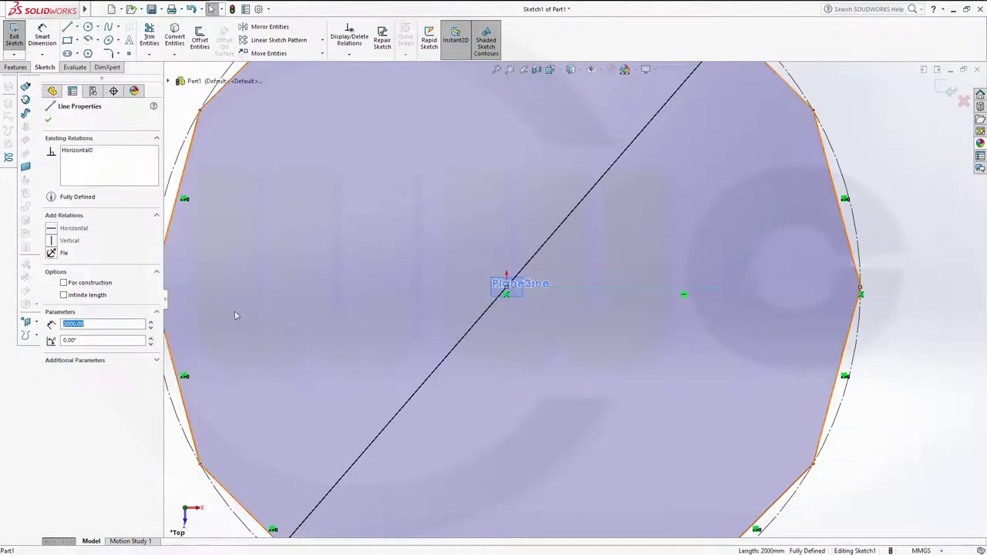
pyautogui.click(64, 284)
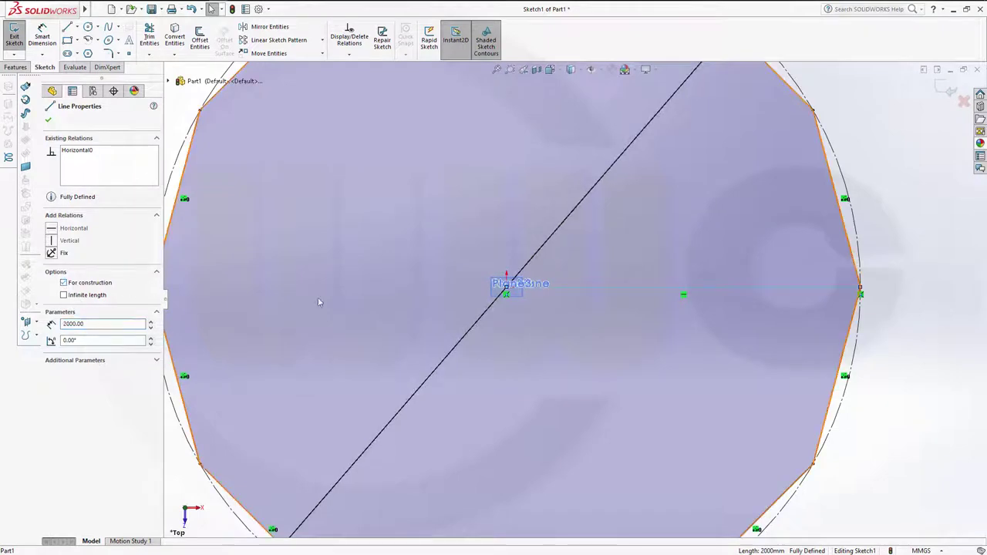
pyautogui.click(938, 206)
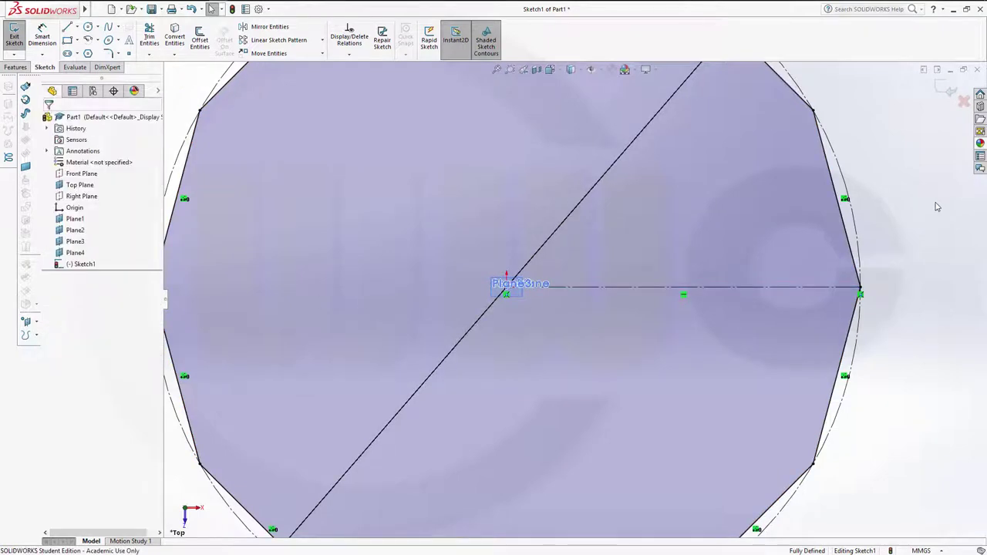
pyautogui.click(942, 90)
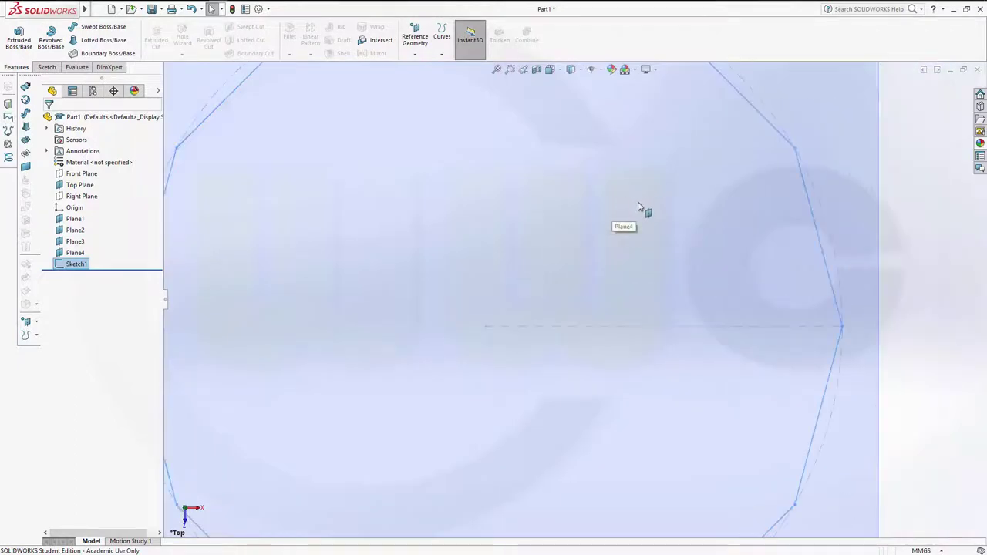
# On Plane1, sketch a 12-sided polygon centred on the origin, rotated 45°, using an inscribed circle about 3732 mm in diameter.
pyautogui.moveTo(746, 249)
pyautogui.mouseDown(button='middle')
pyautogui.moveTo(746, 219)
pyautogui.moveTo(746, 233)
pyautogui.mouseUp(button='middle')
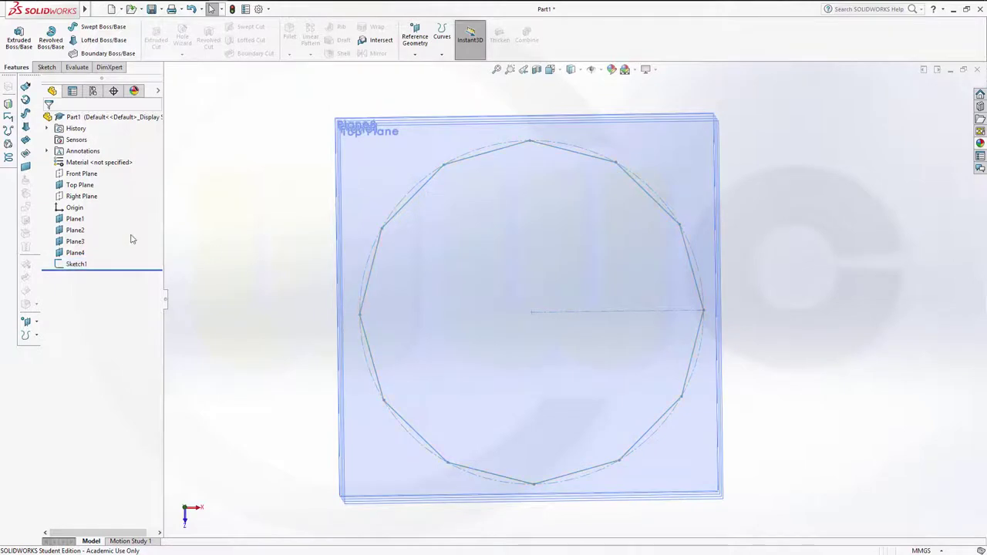
pyautogui.click(75, 219)
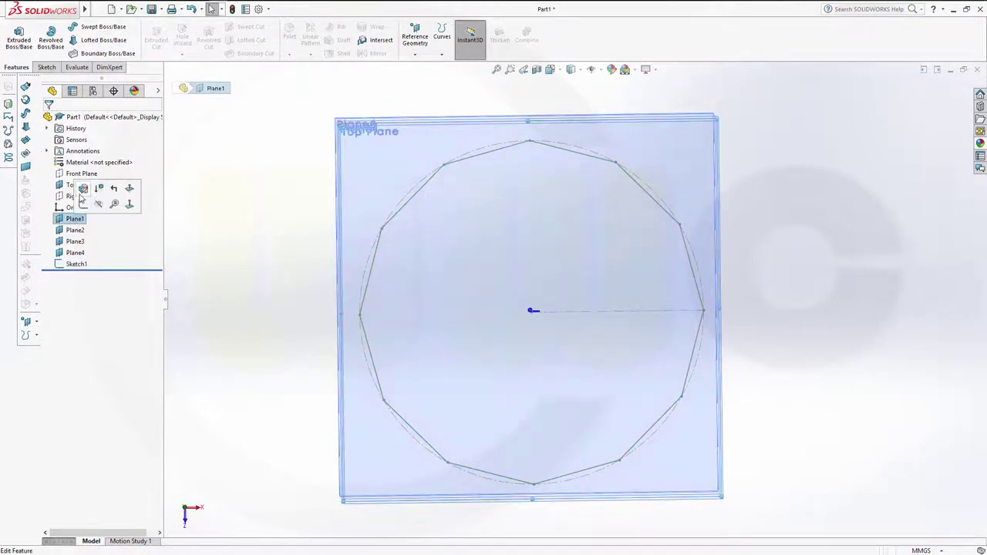
pyautogui.click(84, 204)
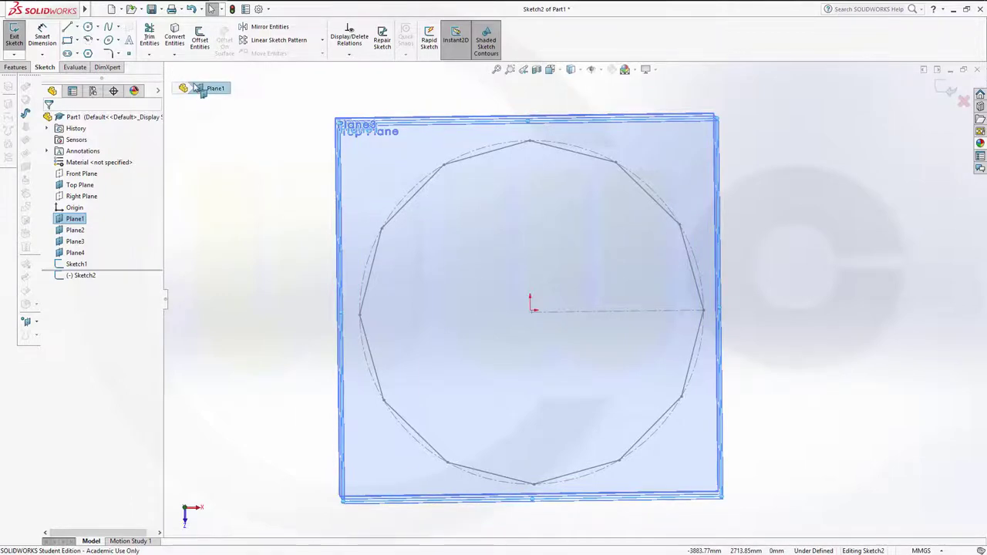
pyautogui.press('space')
pyautogui.click(540, 302)
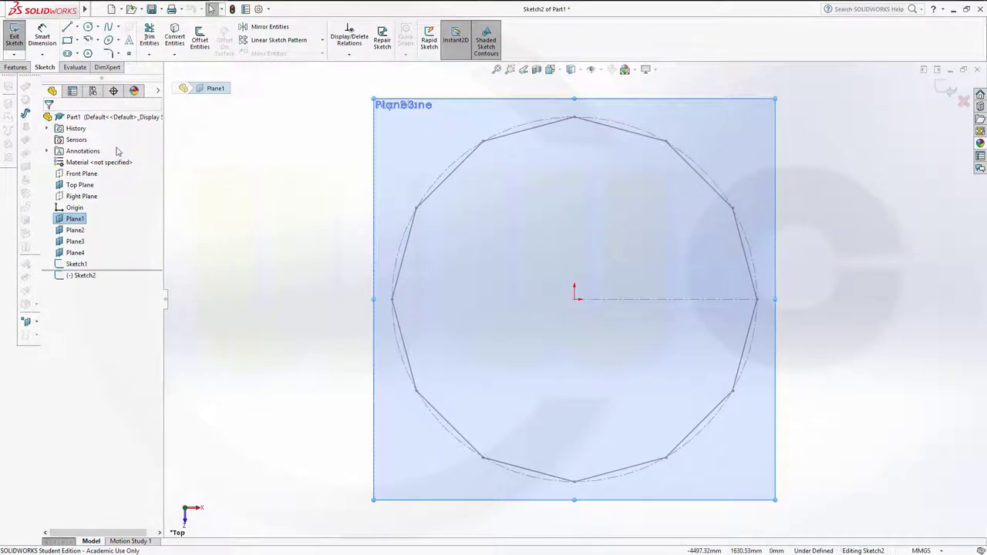
pyautogui.click(88, 53)
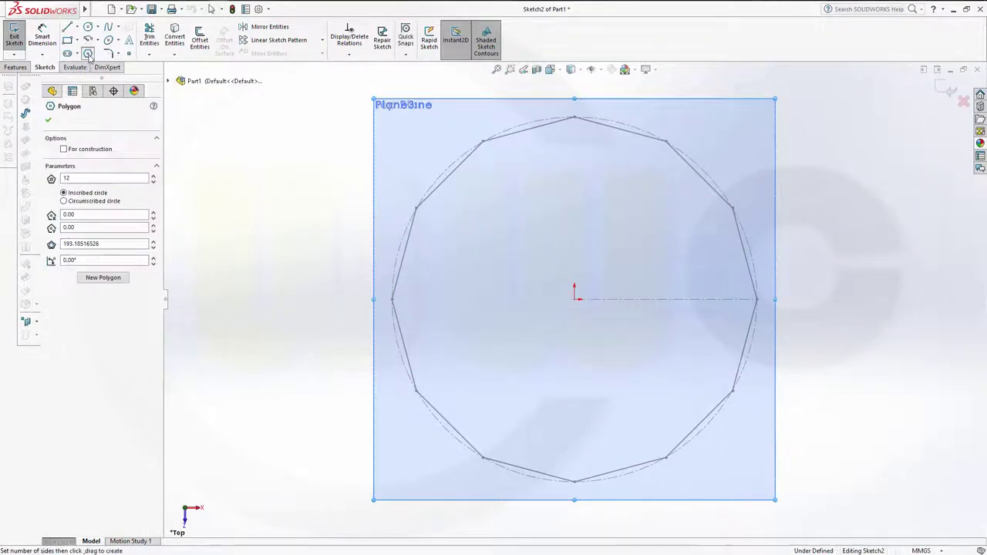
pyautogui.click(576, 299)
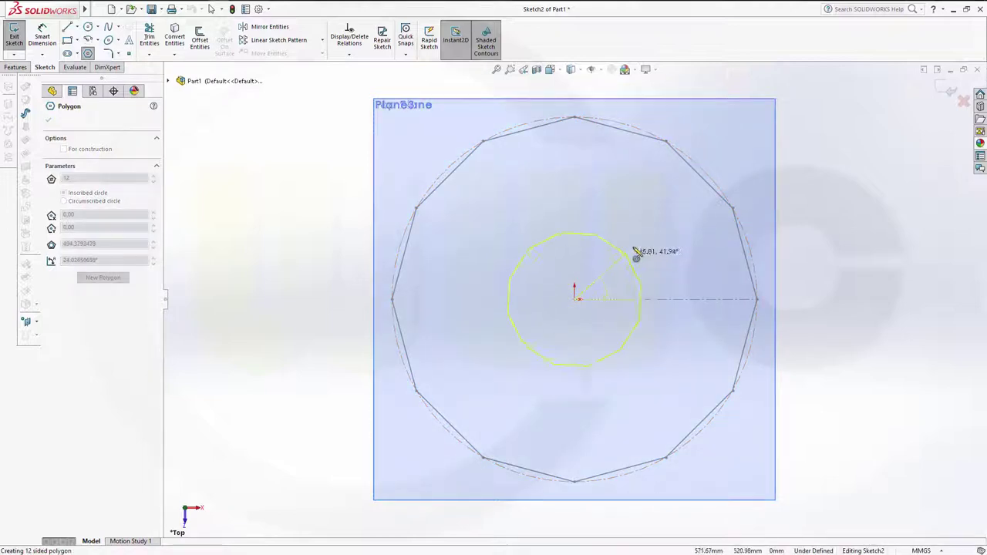
pyautogui.click(700, 176)
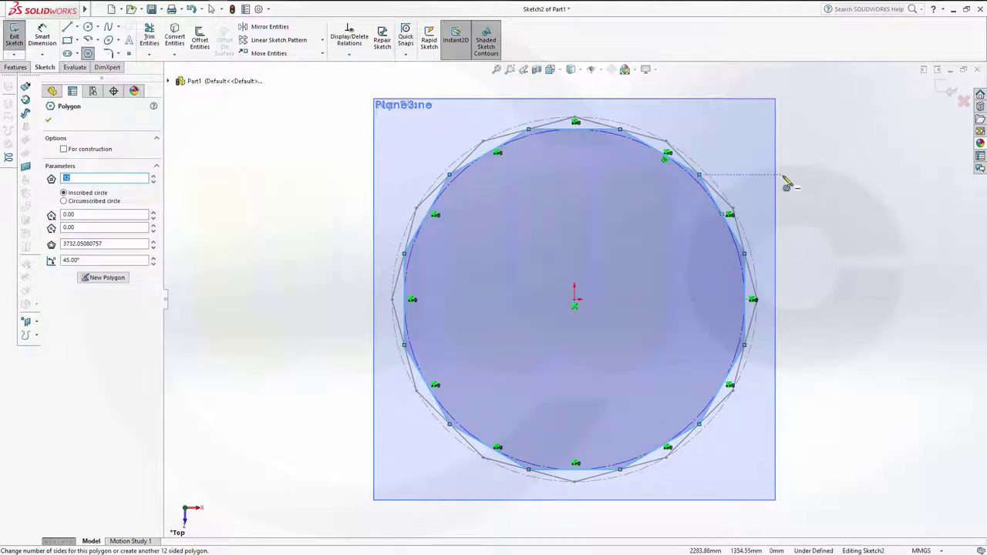
pyautogui.press('Escape')
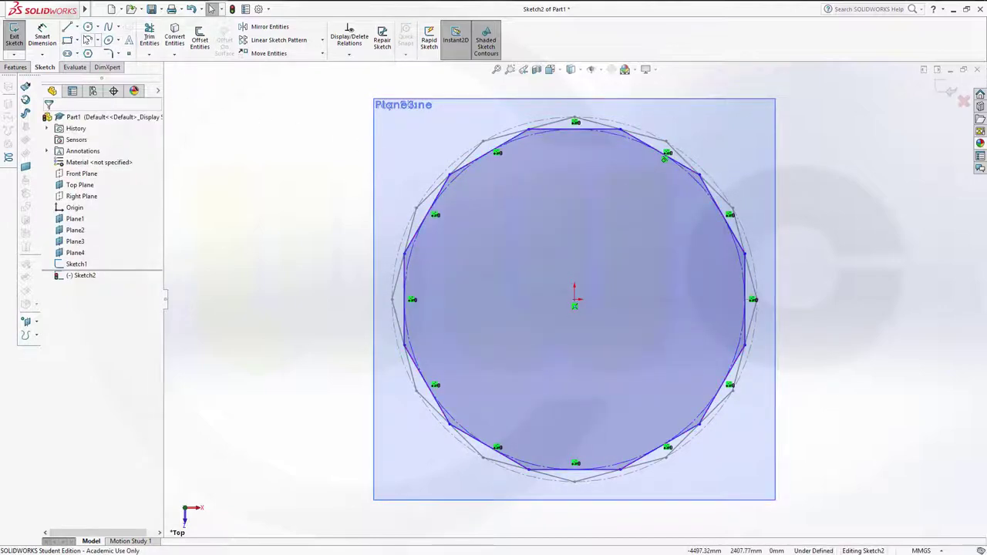
# Dimension the diameter of the new polygon's inscribed construction circle, accepting its size as drawn.
pyautogui.click(43, 38)
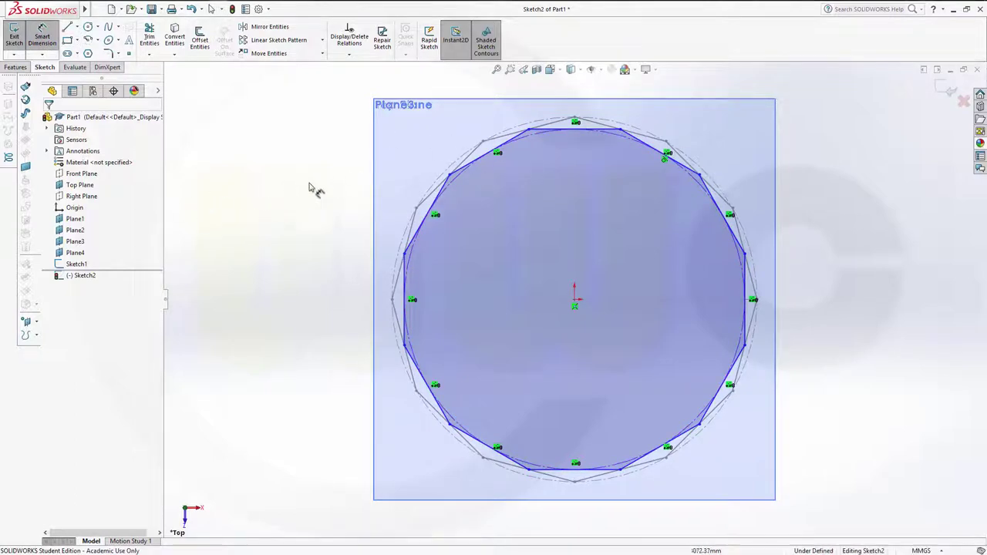
pyautogui.press('Escape')
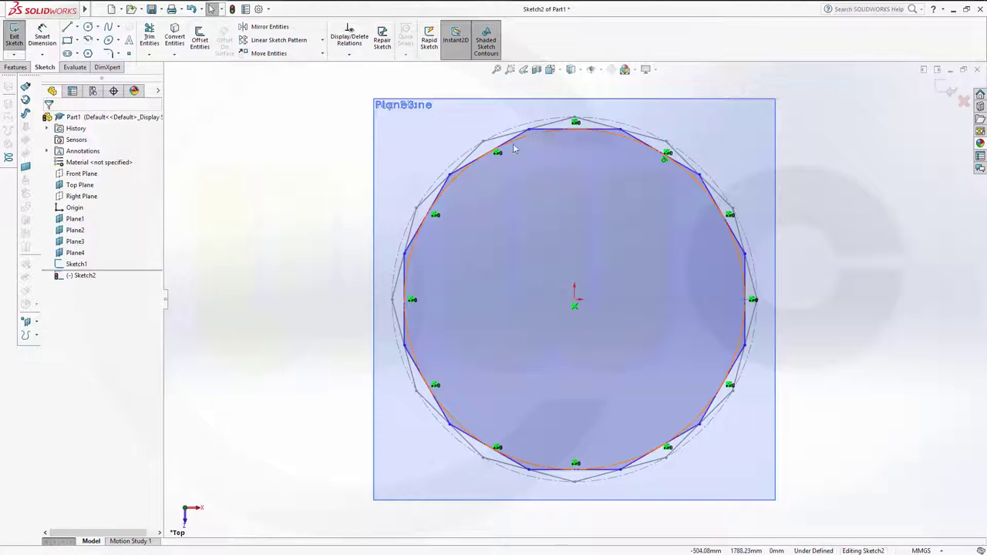
pyautogui.click(533, 141)
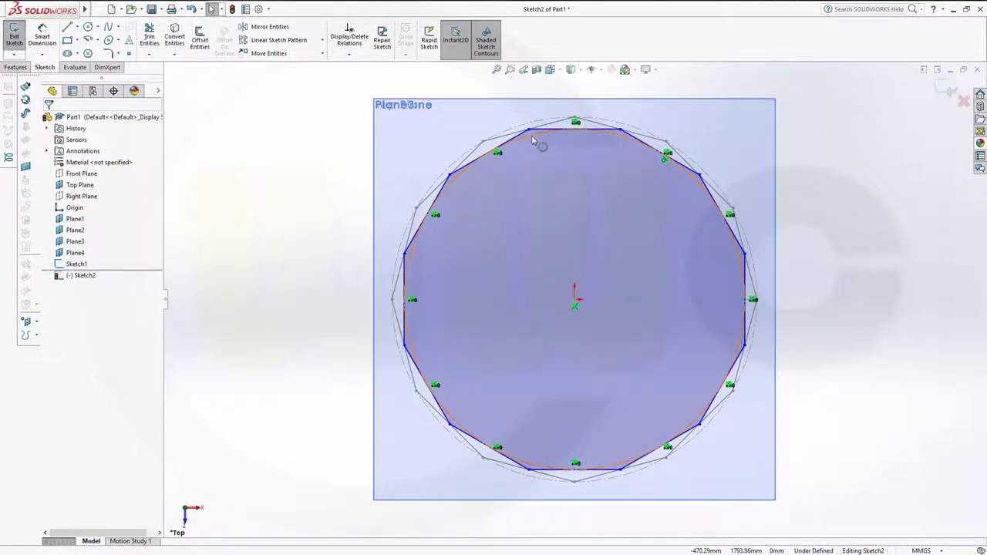
pyautogui.click(538, 146)
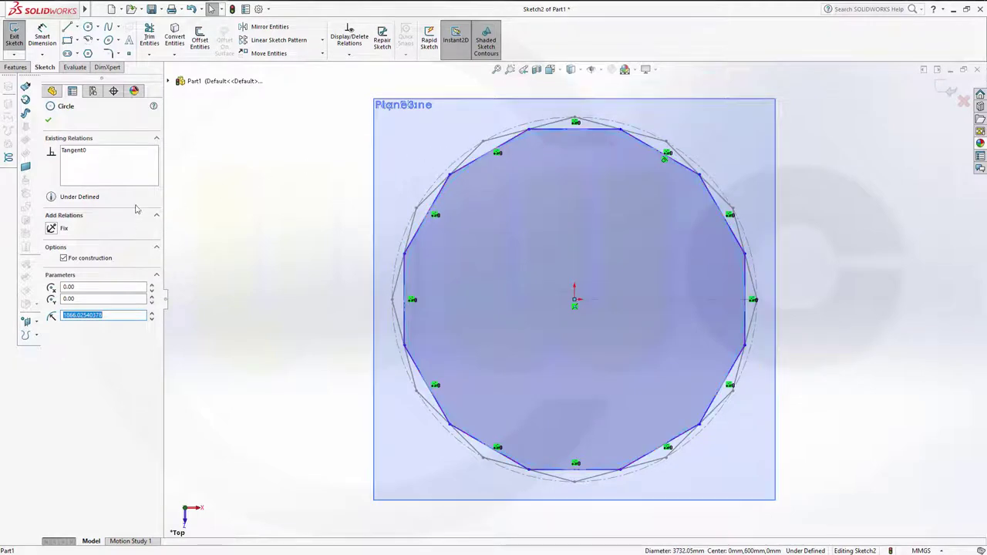
pyautogui.press('Escape')
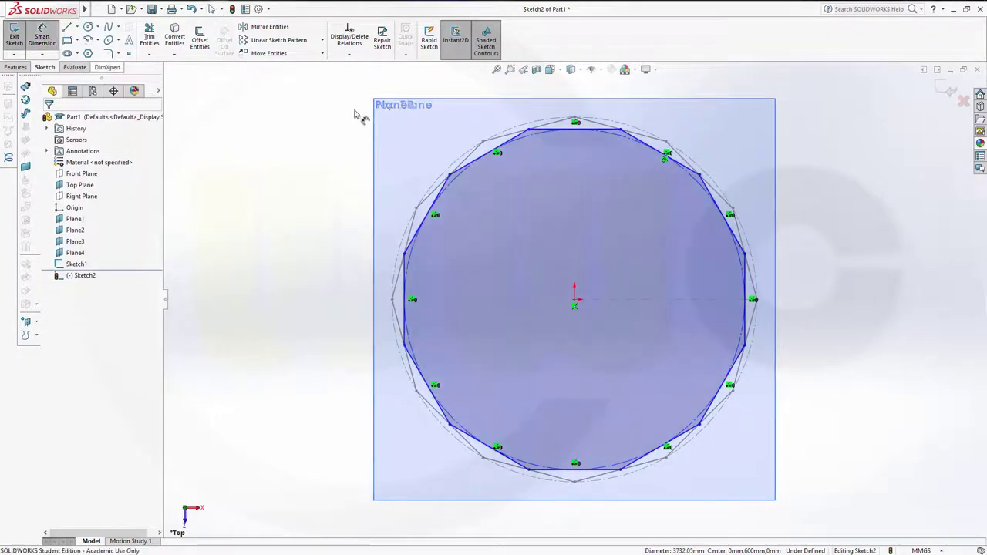
pyautogui.click(529, 147)
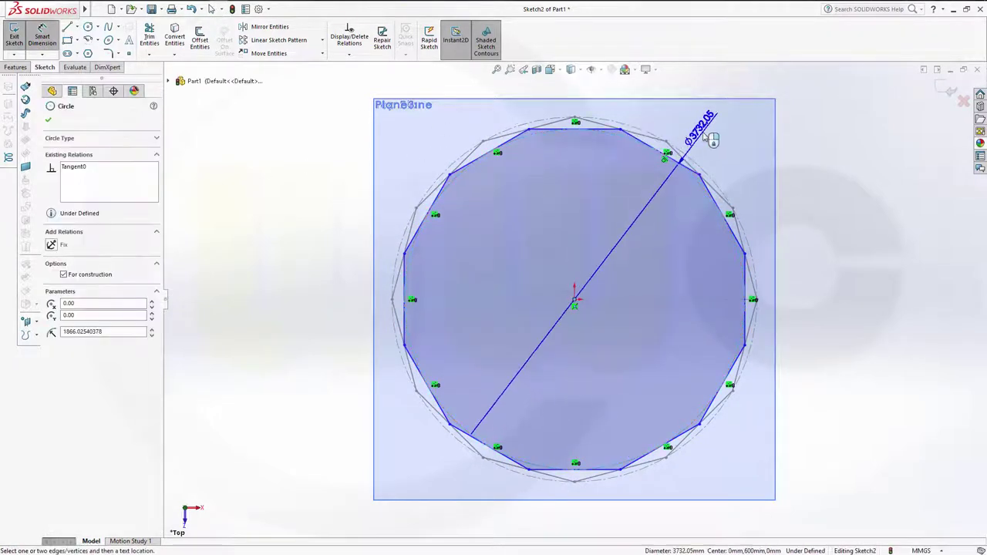
pyautogui.click(711, 139)
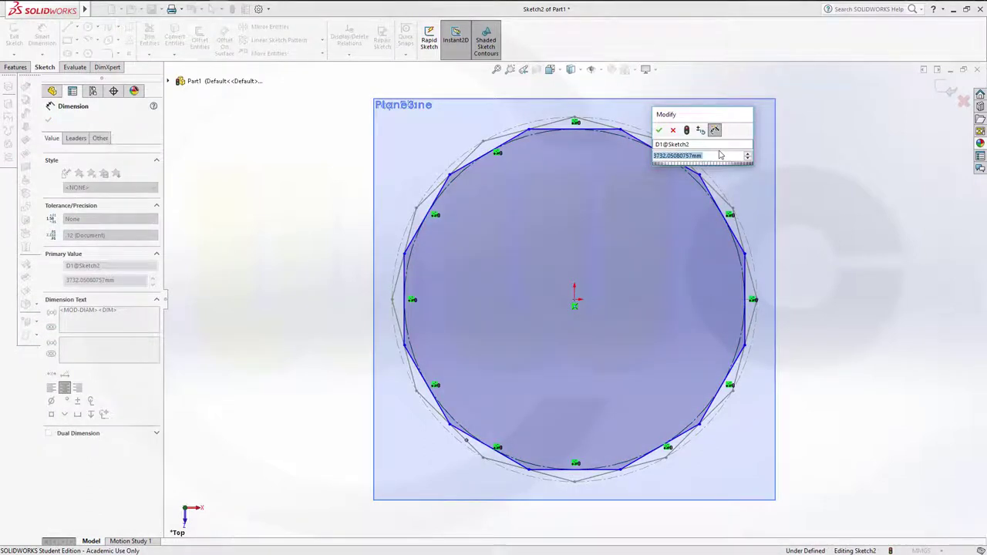
pyautogui.press('Return')
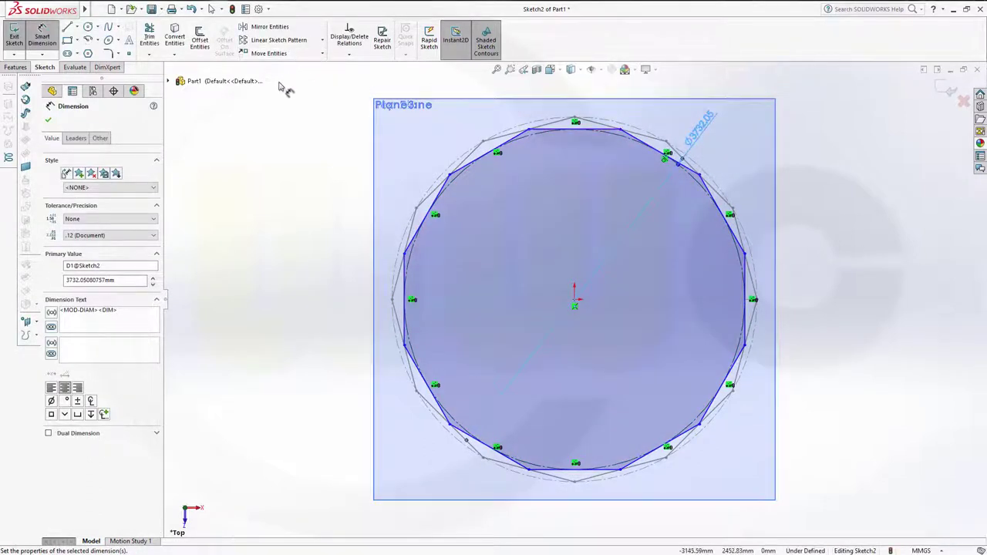
# Draw a vertical line from the origin to the midpoint of the polygon's upper horizontal side and select the line.
pyautogui.click(67, 26)
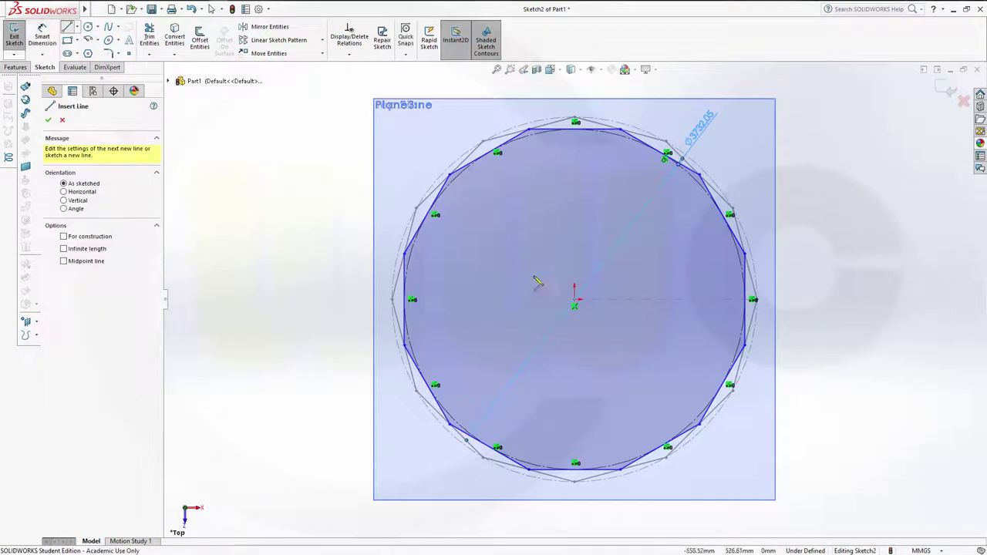
pyautogui.click(576, 302)
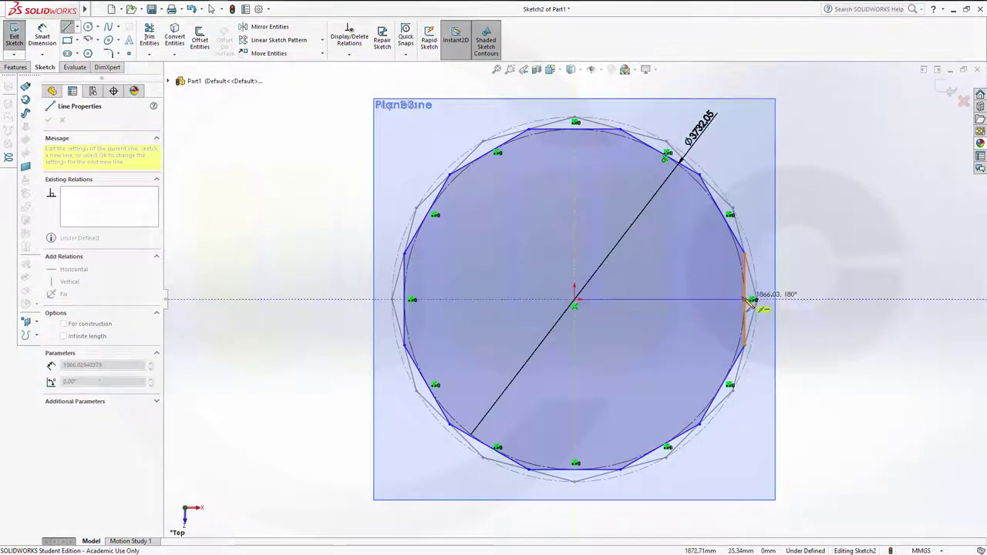
pyautogui.click(750, 300)
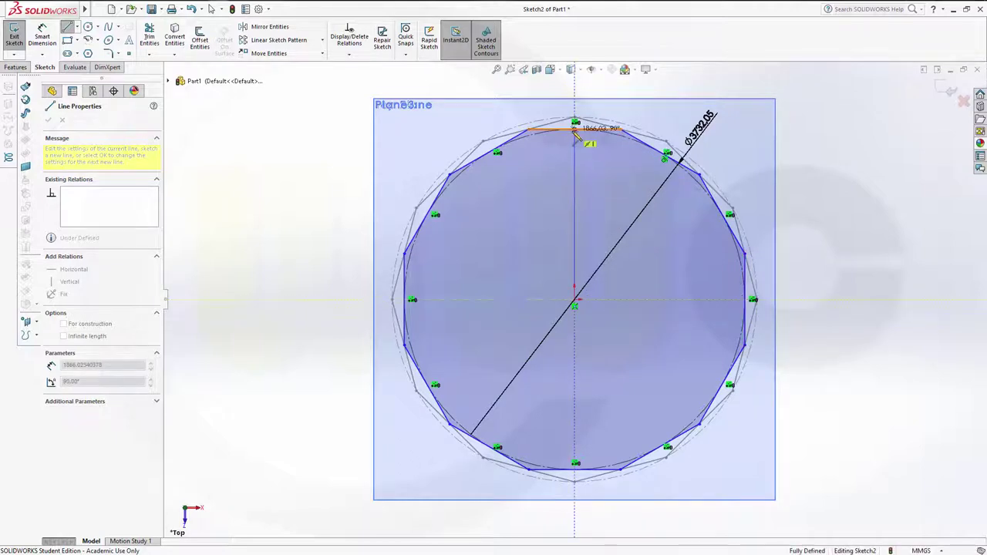
pyautogui.click(575, 133)
pyautogui.press('Escape')
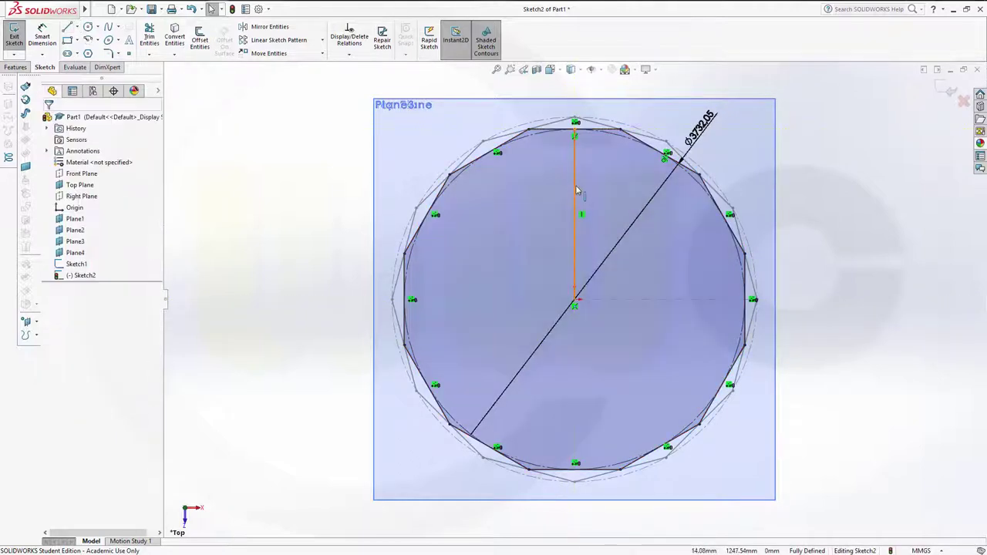
pyautogui.click(575, 193)
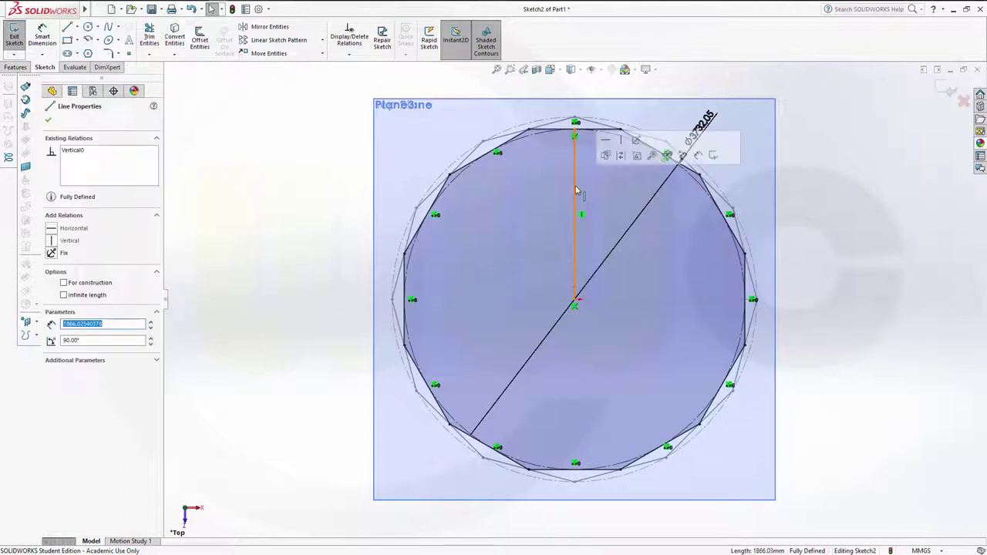
# Convert the vertical line from the origin into construction geometry and exit the sketch.
pyautogui.click(64, 283)
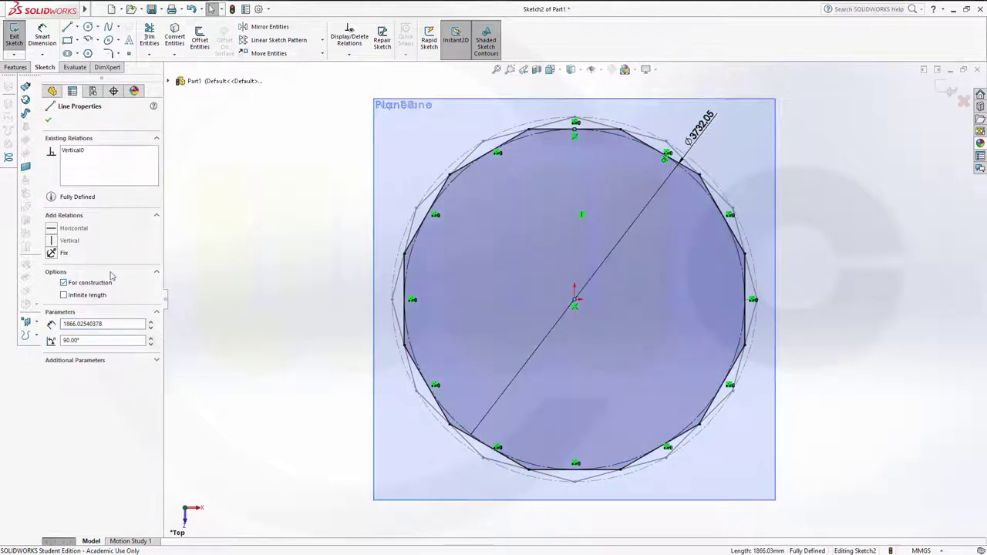
pyautogui.click(817, 160)
pyautogui.click(949, 93)
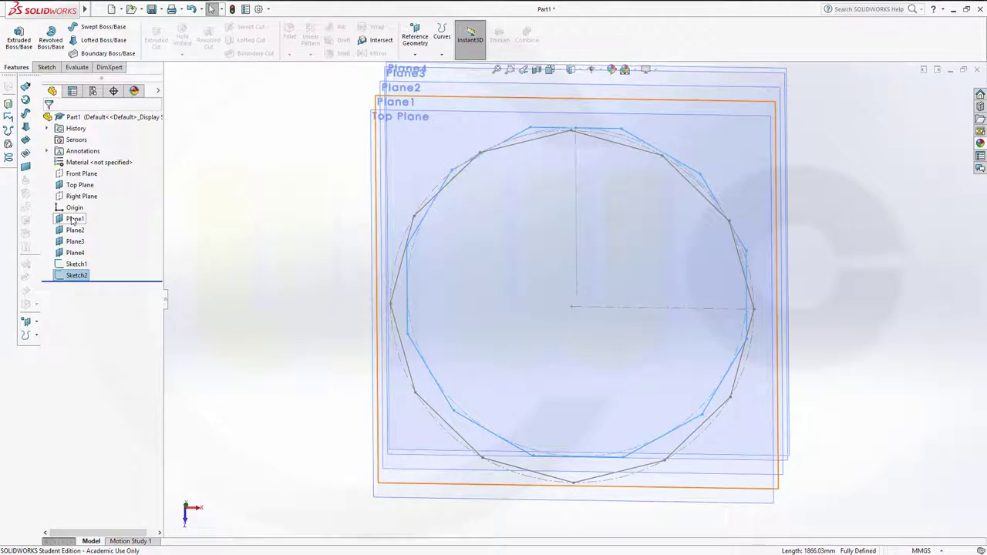
# On Plane2, sketch a 12-sided polygon centred on the origin with a vertex on the horizontal axis, using a circumscribed circle about 3216 mm in diameter.
pyautogui.click(76, 229)
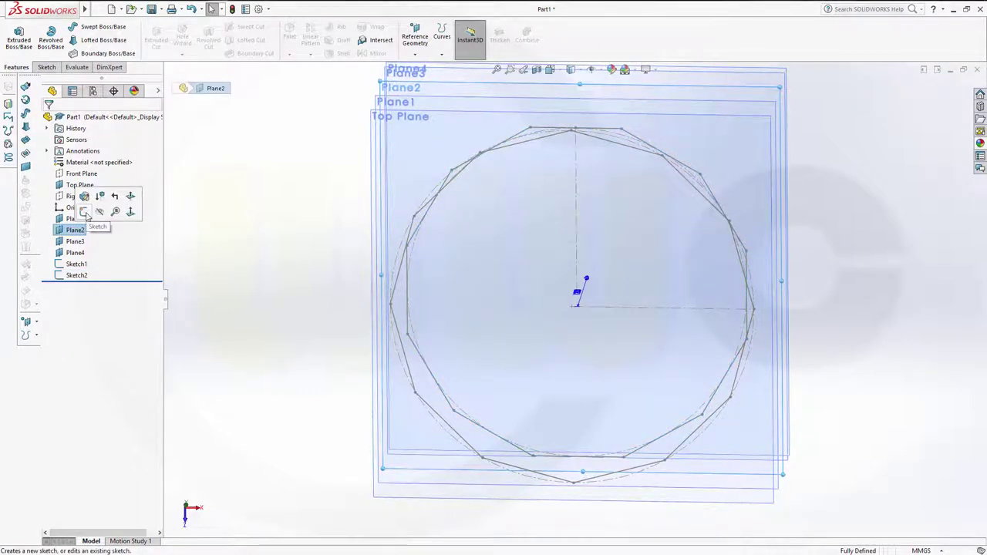
pyautogui.click(85, 213)
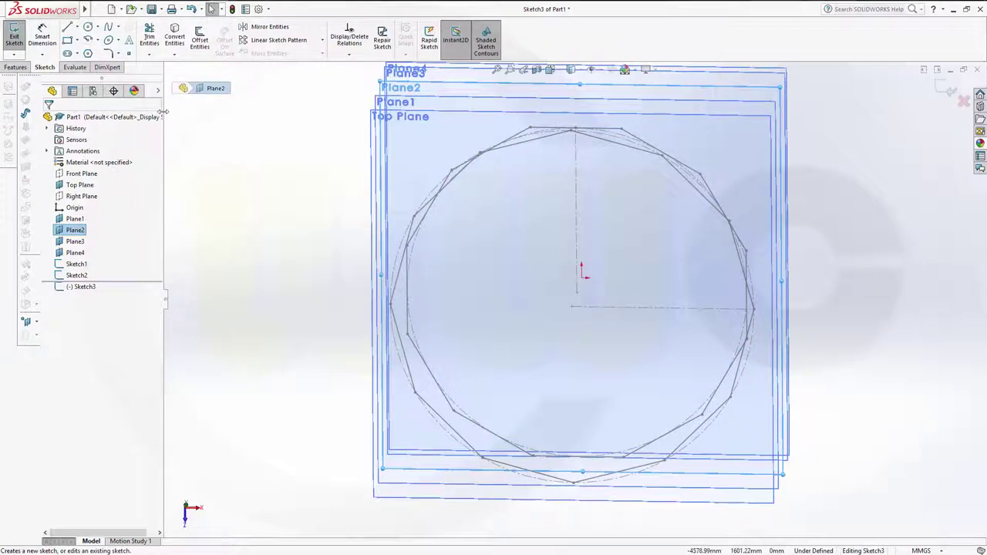
pyautogui.press('space')
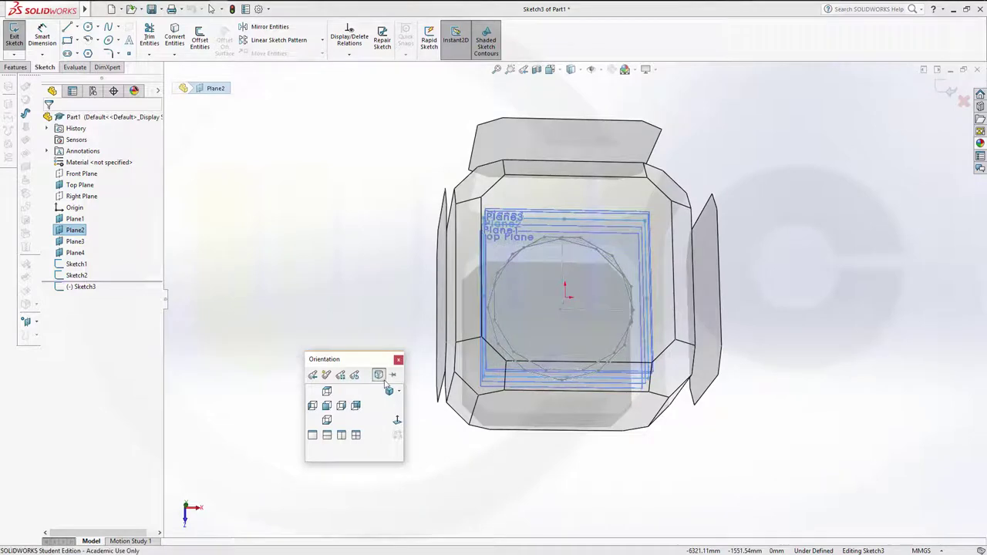
pyautogui.click(548, 321)
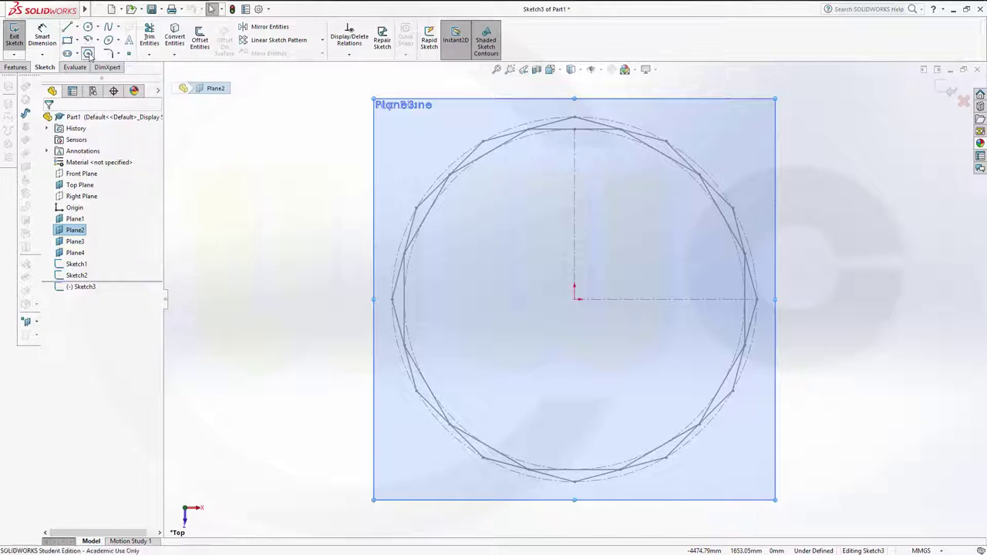
pyautogui.click(88, 54)
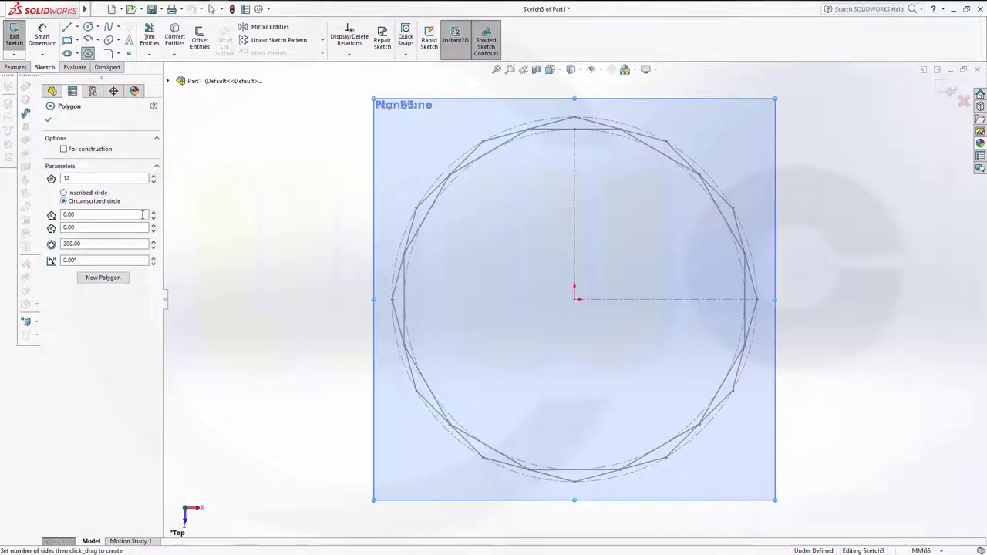
pyautogui.click(575, 301)
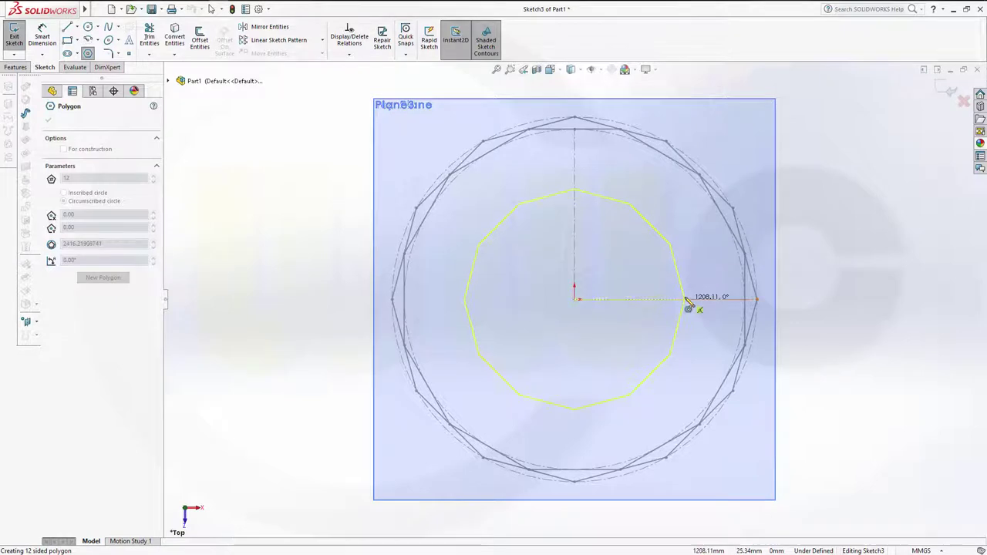
pyautogui.click(722, 301)
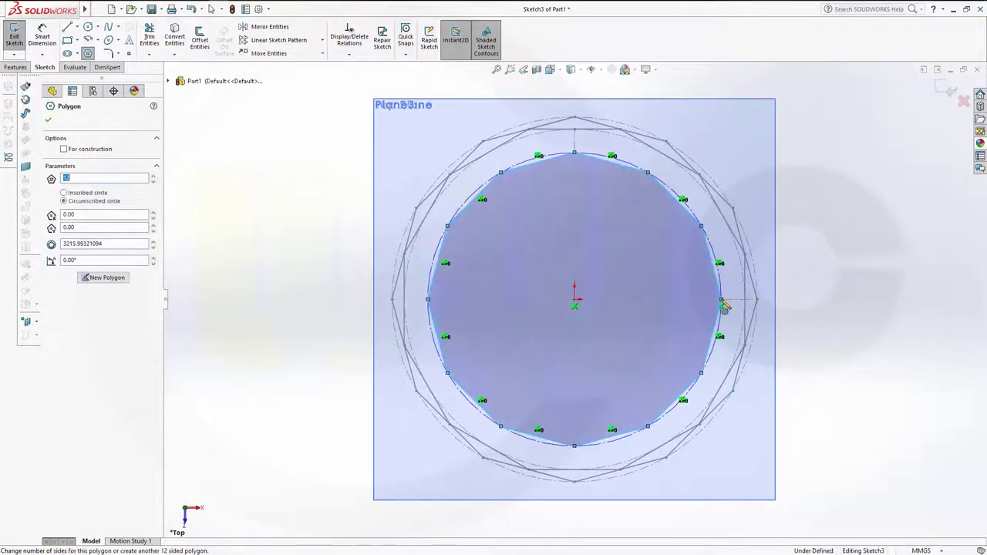
# Dimension the diameter of the new polygon's circumscribed construction circle and set it to 3200 mm.
pyautogui.click(41, 40)
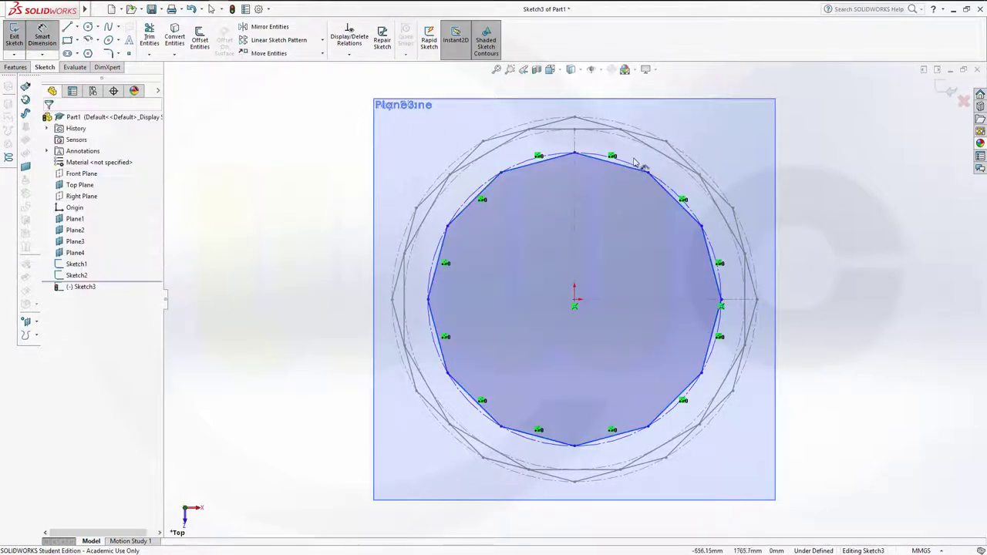
pyautogui.click(672, 191)
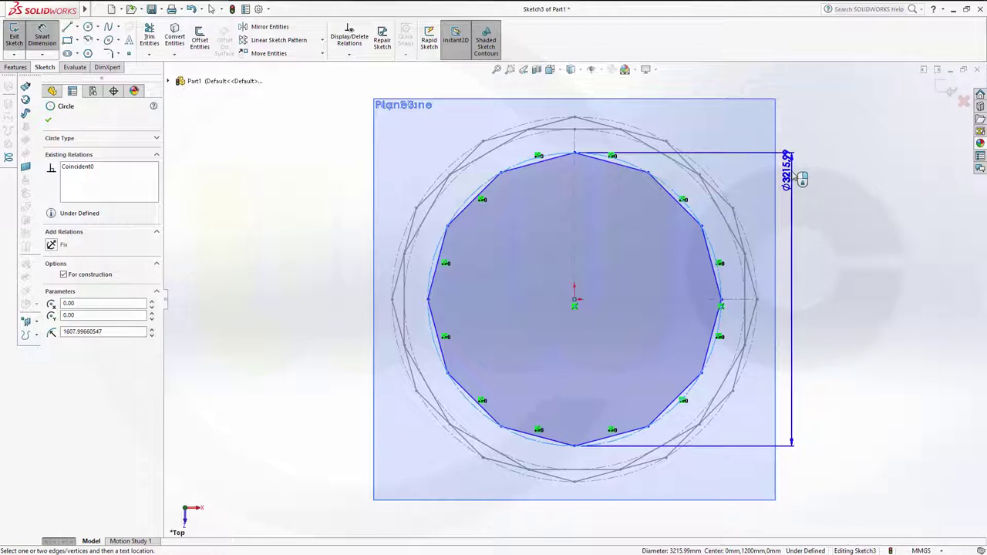
pyautogui.click(800, 177)
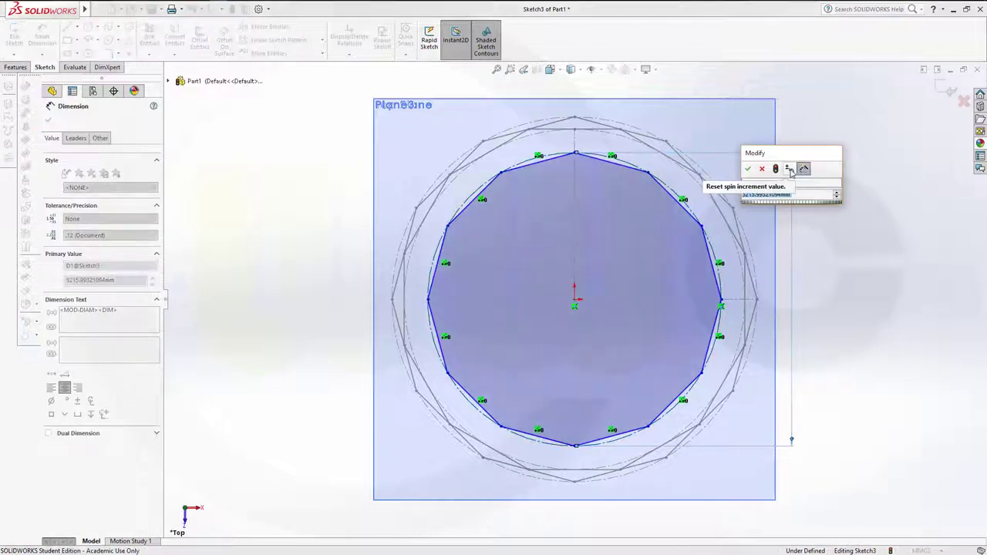
pyautogui.write('3200')
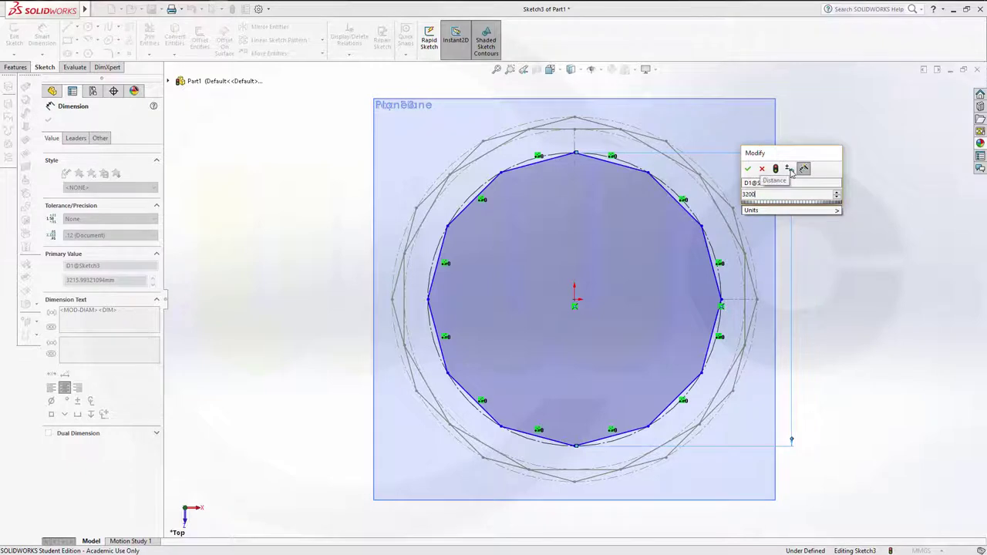
pyautogui.press('Return')
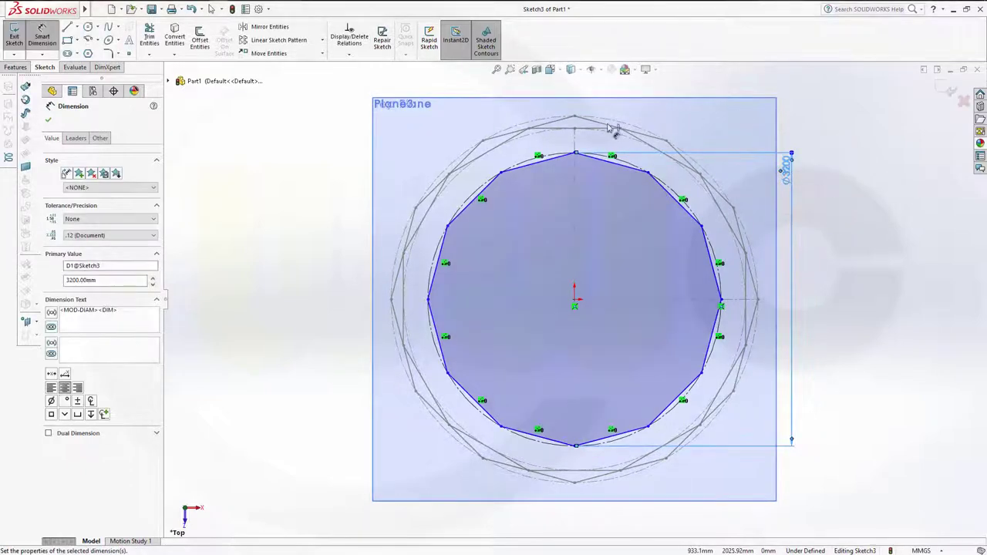
# Draw a horizontal line from the origin to the 12-sided polygon's right-hand vertex.
pyautogui.click(68, 27)
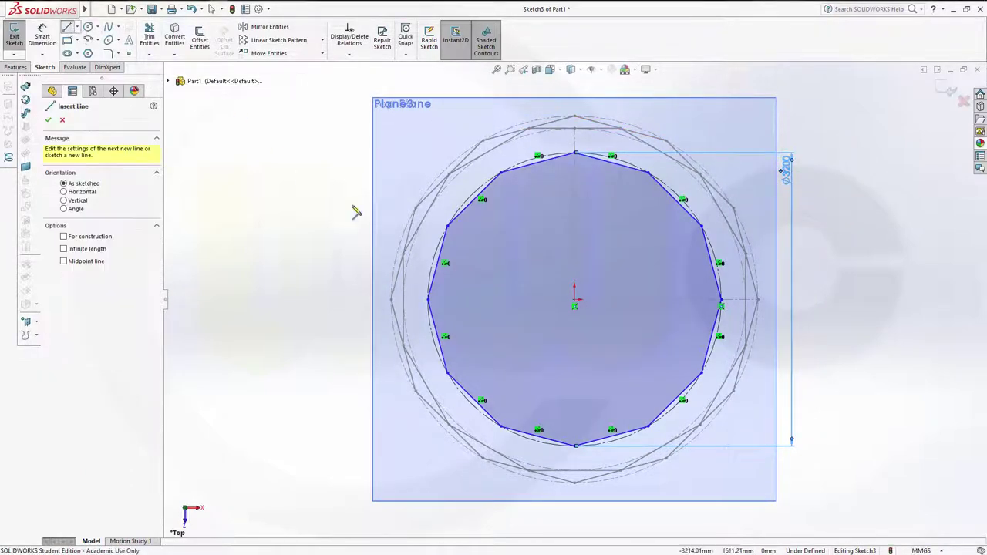
pyautogui.click(575, 301)
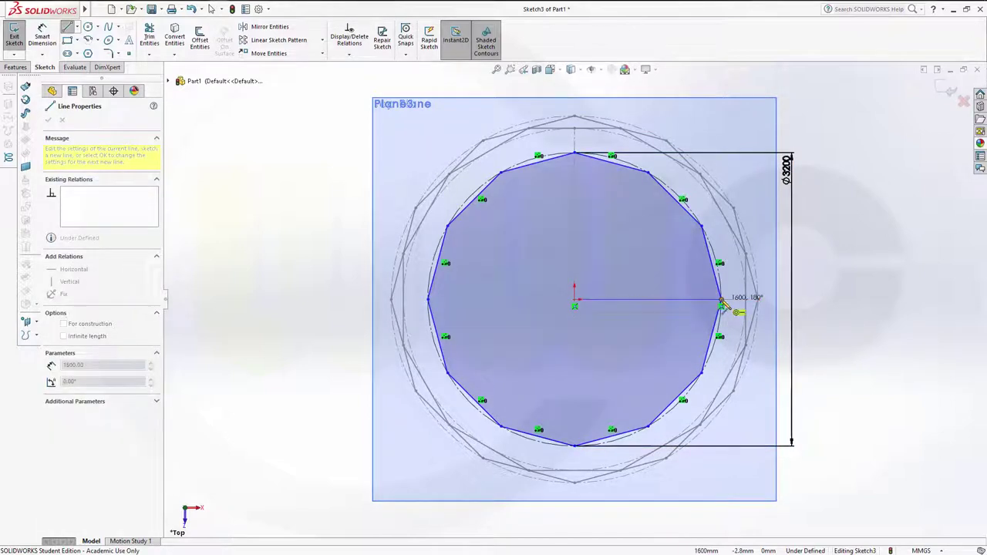
pyautogui.click(721, 300)
pyautogui.press('Escape')
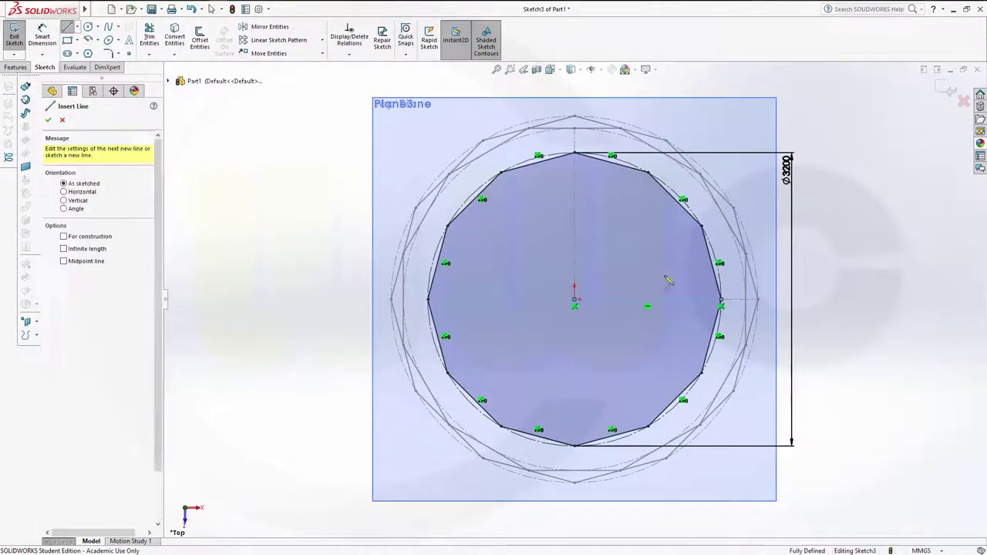
pyautogui.press('Escape')
# Make the new horizontal line construction geometry and close the Plane2 sketch.
pyautogui.click(619, 300)
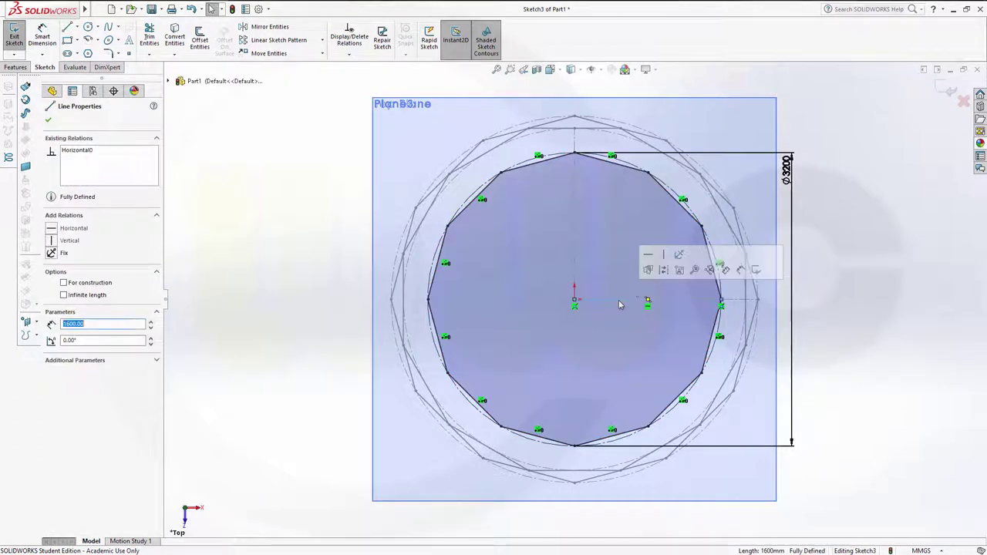
pyautogui.click(868, 266)
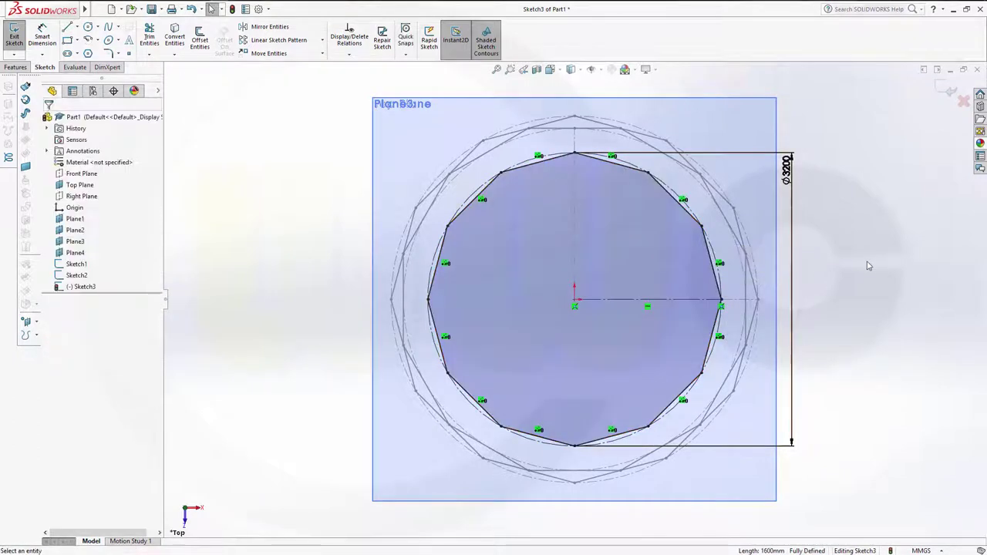
pyautogui.click(949, 93)
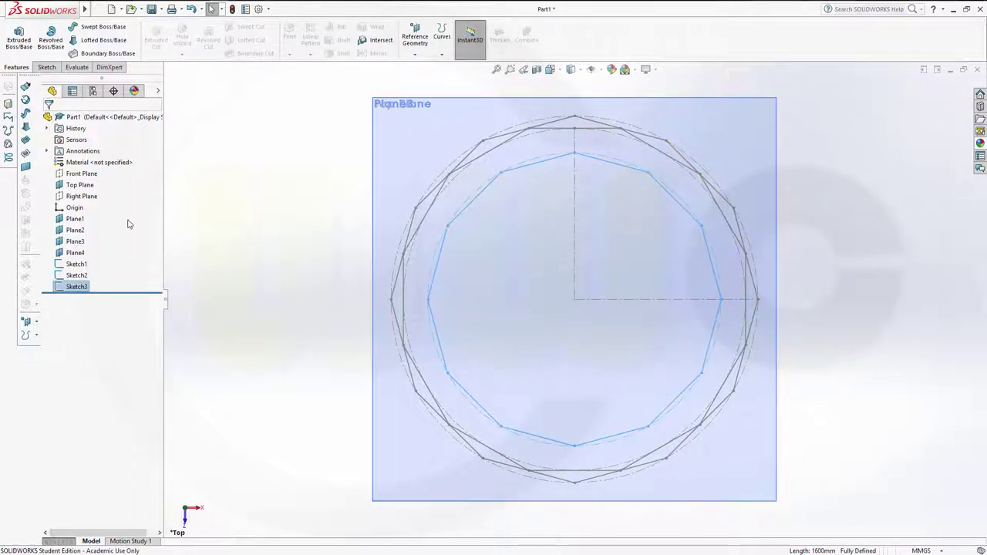
# On Plane3, sketch a 6-sided polygon centred on the origin, rotated 90°, using a circumscribed circle about 1989 mm in diameter.
pyautogui.click(75, 242)
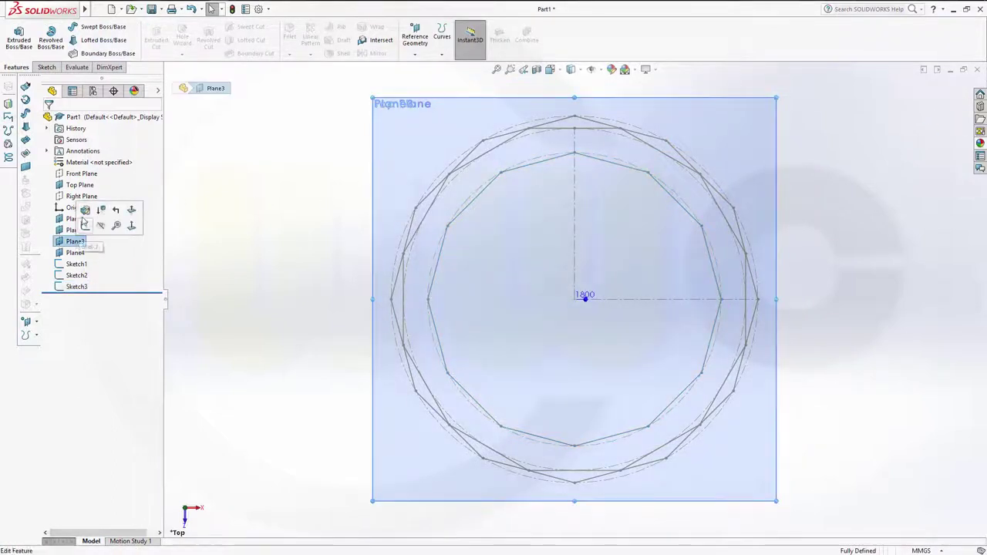
pyautogui.click(110, 205)
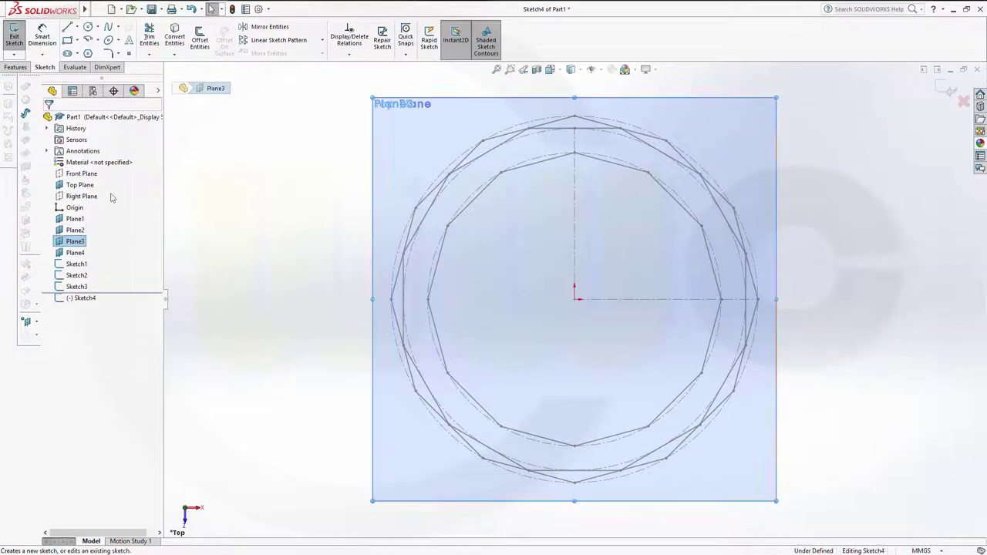
pyautogui.click(88, 53)
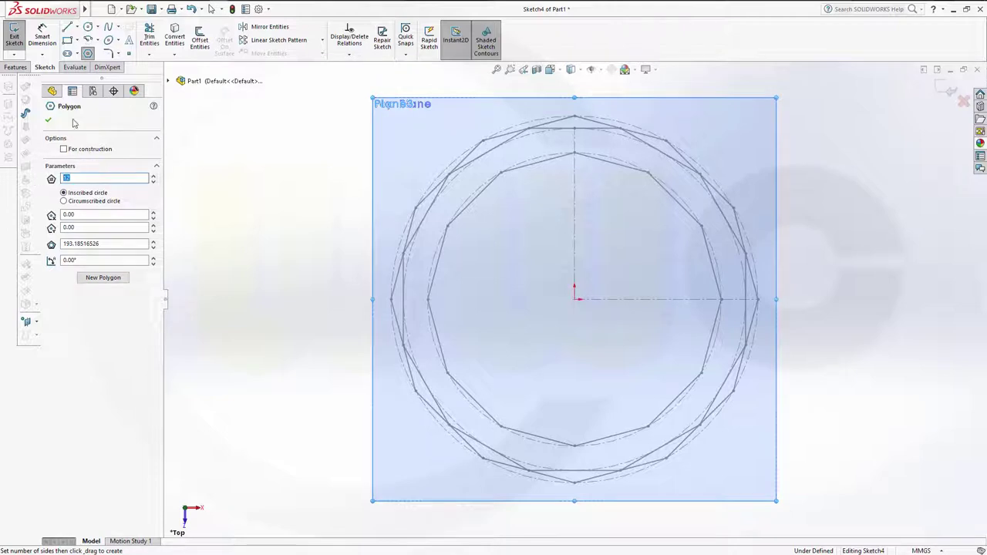
pyautogui.click(65, 201)
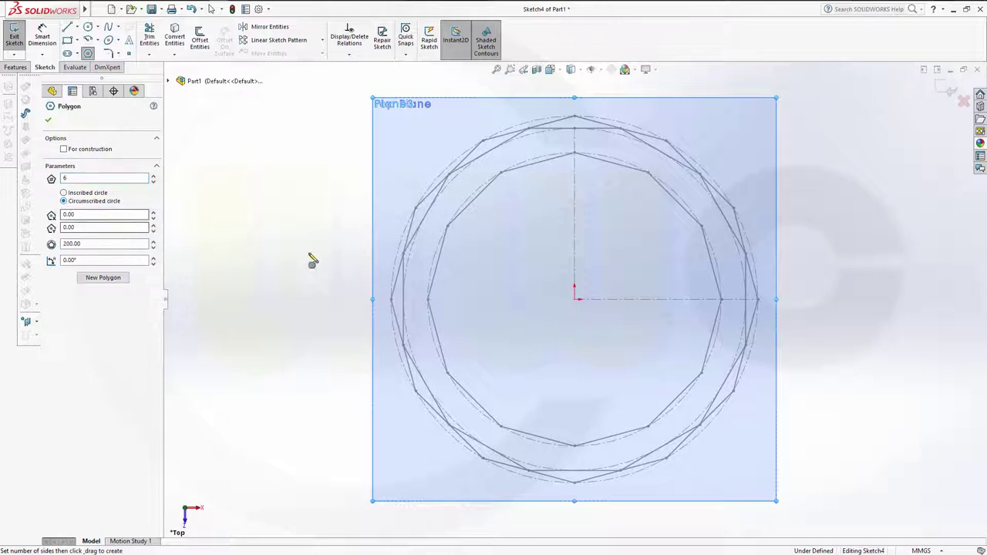
pyautogui.click(575, 299)
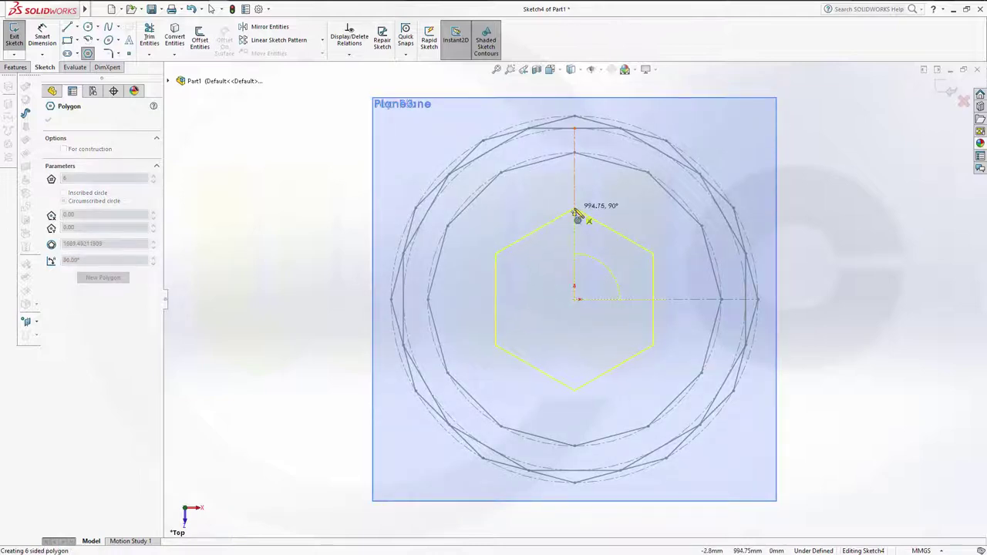
pyautogui.click(575, 212)
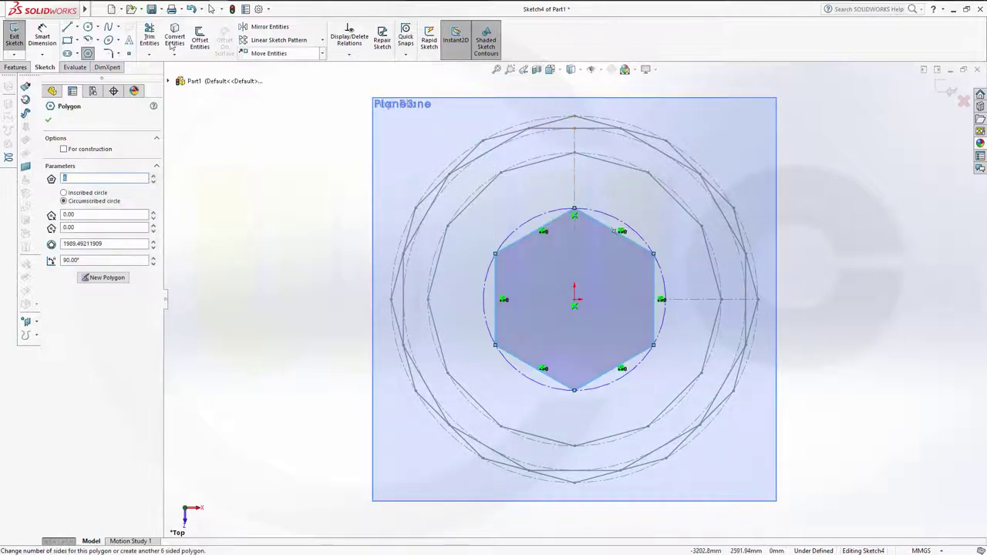
# Dimension the diameter of the hexagon's circumscribed construction circle and set it to 1743.56 mm.
pyautogui.click(42, 36)
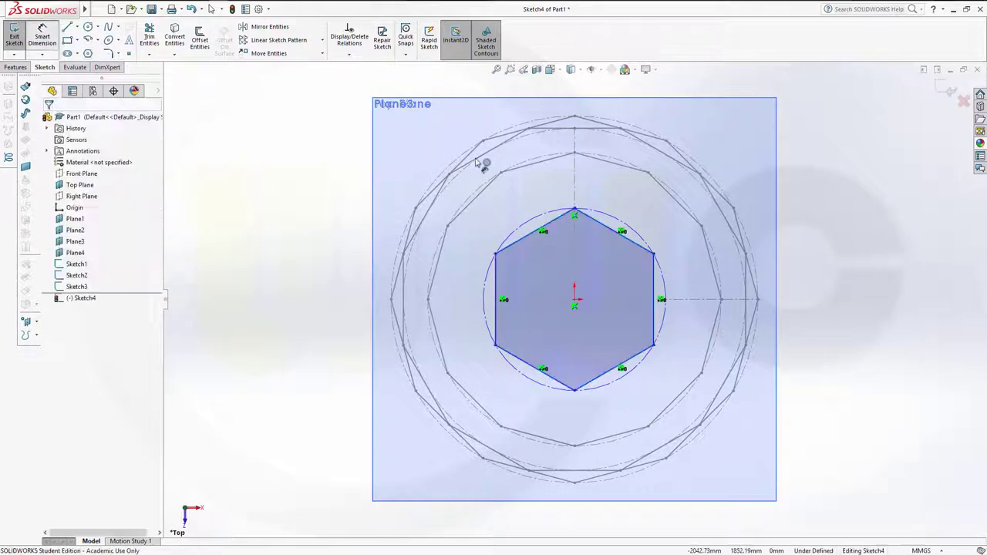
pyautogui.click(617, 221)
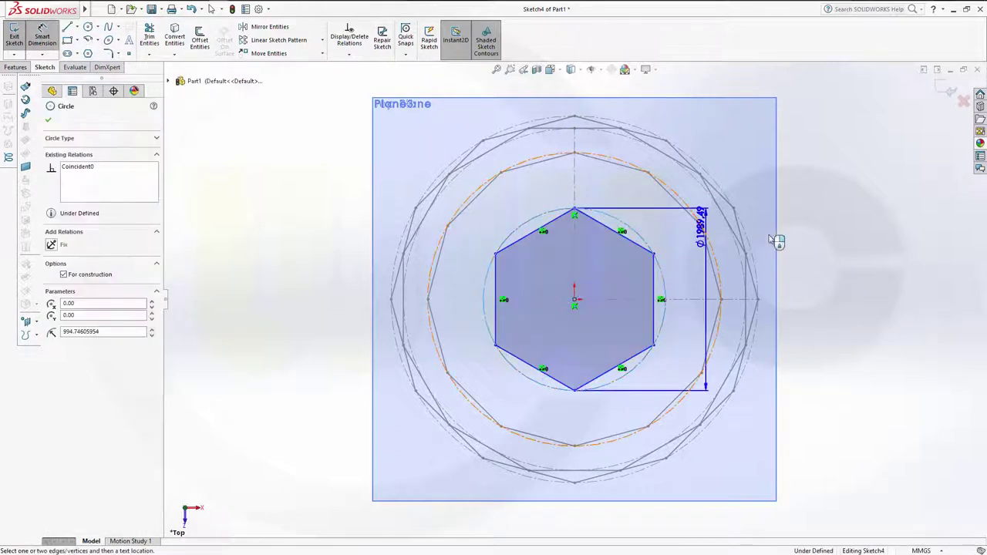
pyautogui.click(820, 250)
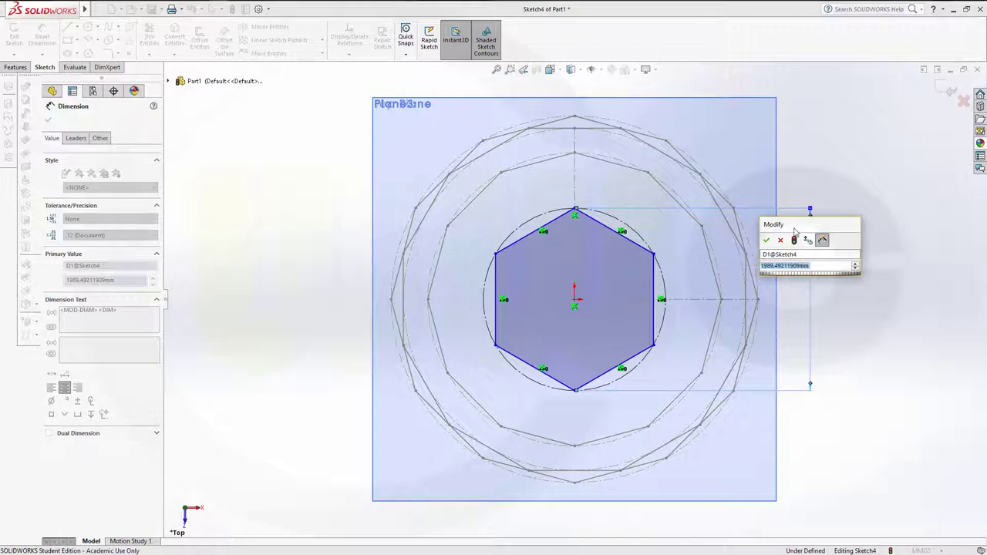
pyautogui.write('1')
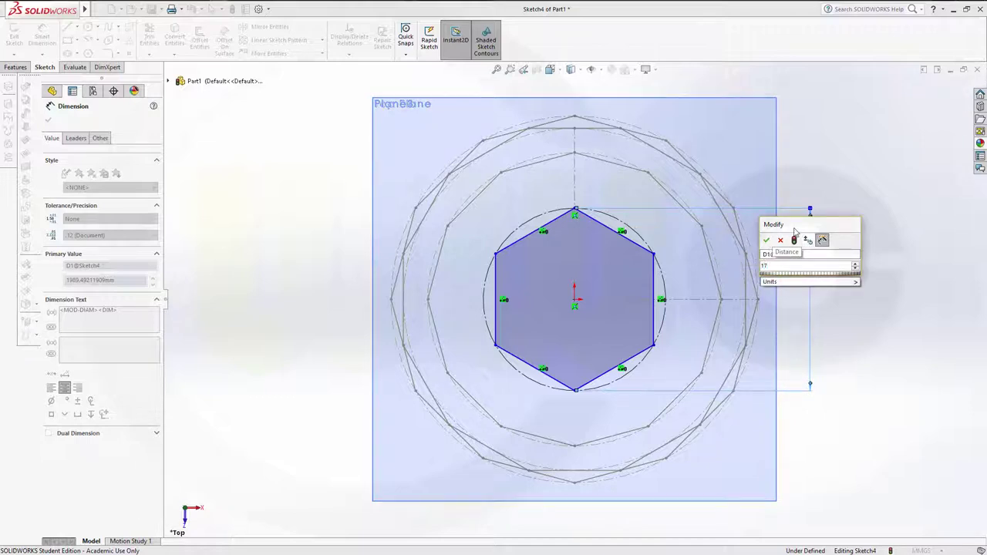
pyautogui.write('743,')
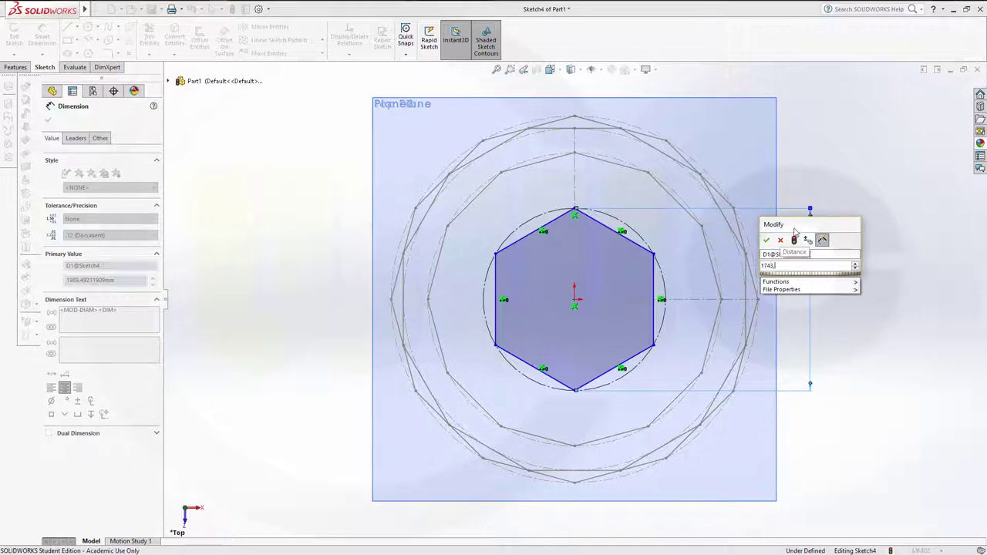
pyautogui.write('56')
pyautogui.press('Return')
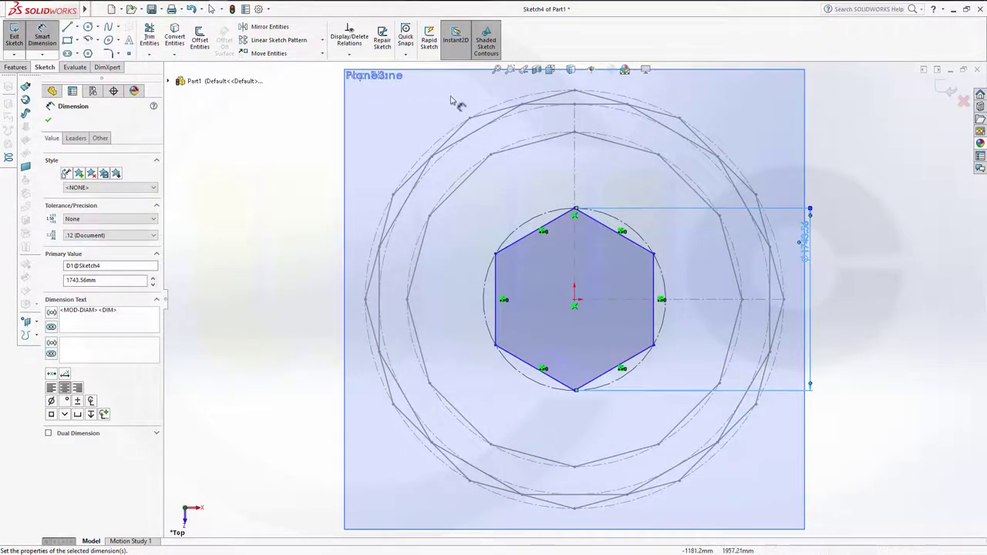
# Draw a vertical line from the origin to the hexagon's upper vertex.
pyautogui.click(68, 28)
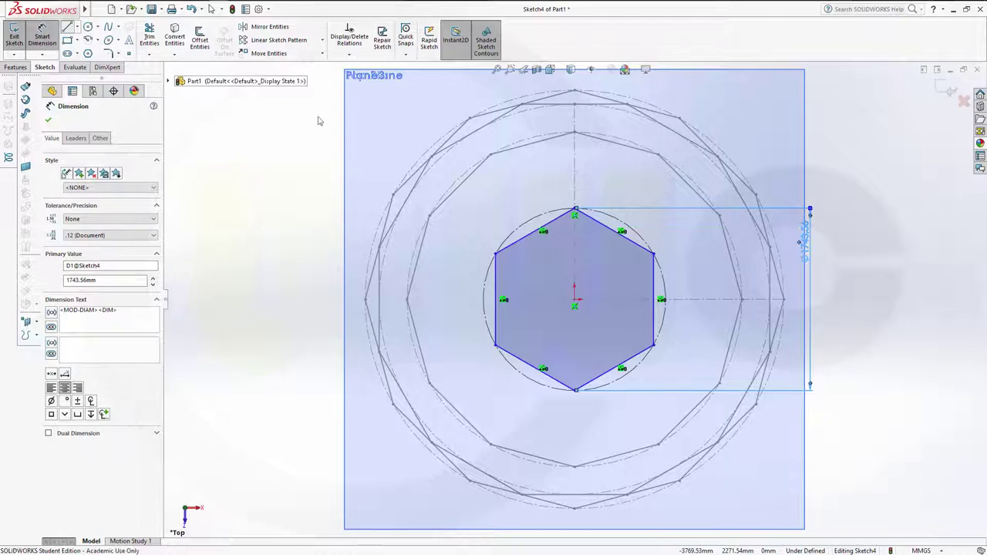
pyautogui.click(575, 305)
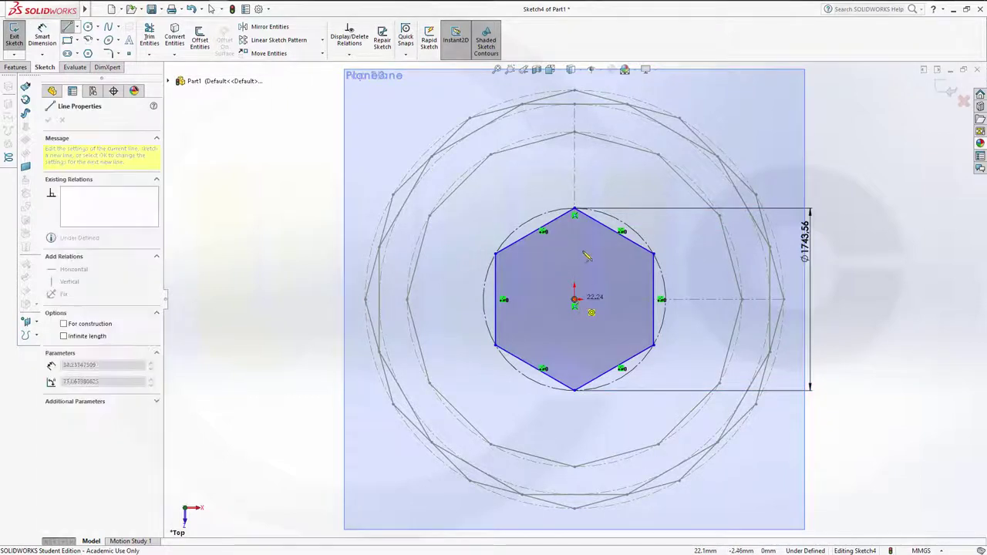
pyautogui.click(576, 211)
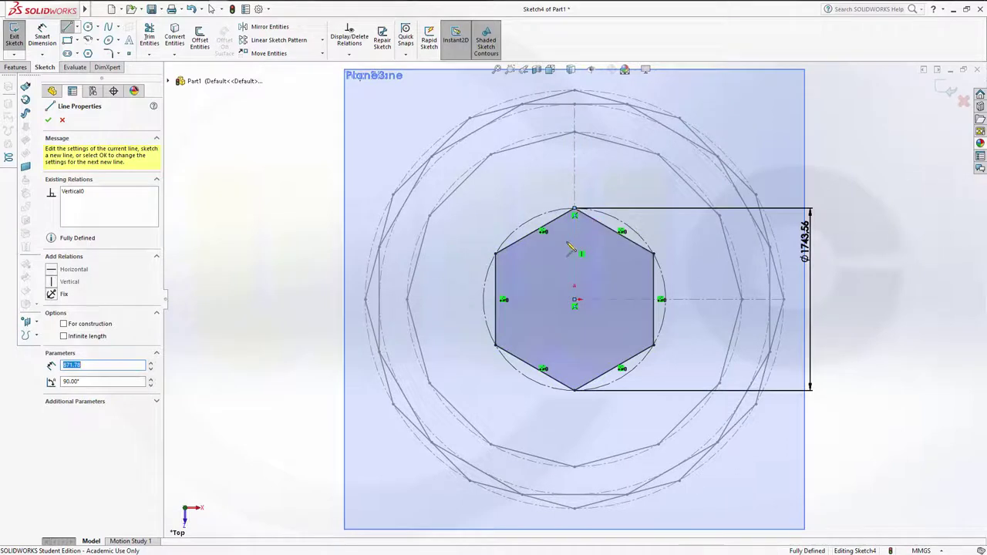
# Make the vertical line inside the hexagon construction geometry and close the Plane3 sketch.
pyautogui.press('Escape')
pyautogui.click(575, 270)
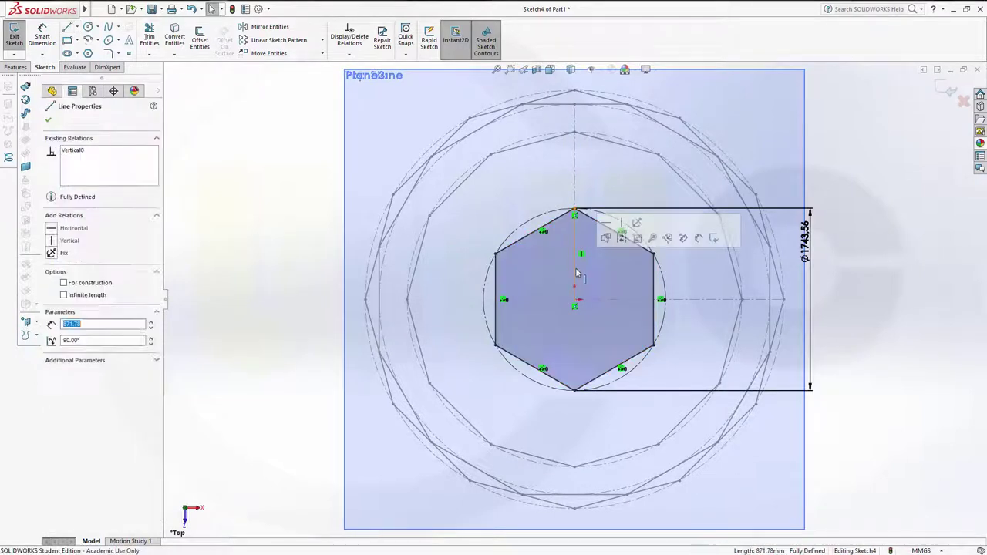
pyautogui.click(671, 226)
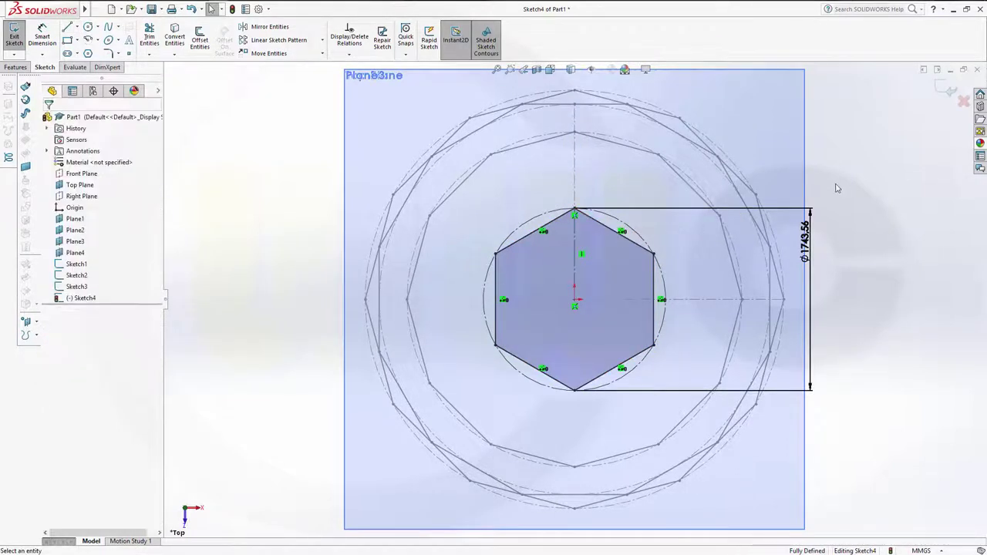
pyautogui.click(945, 91)
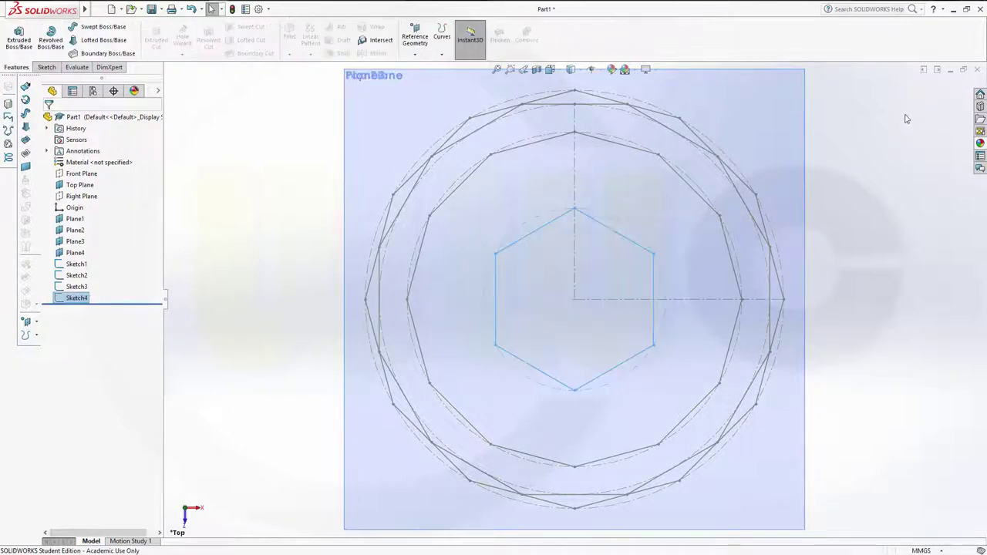
# Hide Plane1, Plane2, Plane3, Plane4 and the Top Plane so only the polygon sketches are displayed.
pyautogui.moveTo(646, 244)
pyautogui.mouseDown(button='middle')
pyautogui.moveTo(619, 214)
pyautogui.moveTo(619, 152)
pyautogui.moveTo(547, 155)
pyautogui.mouseUp(button='middle')
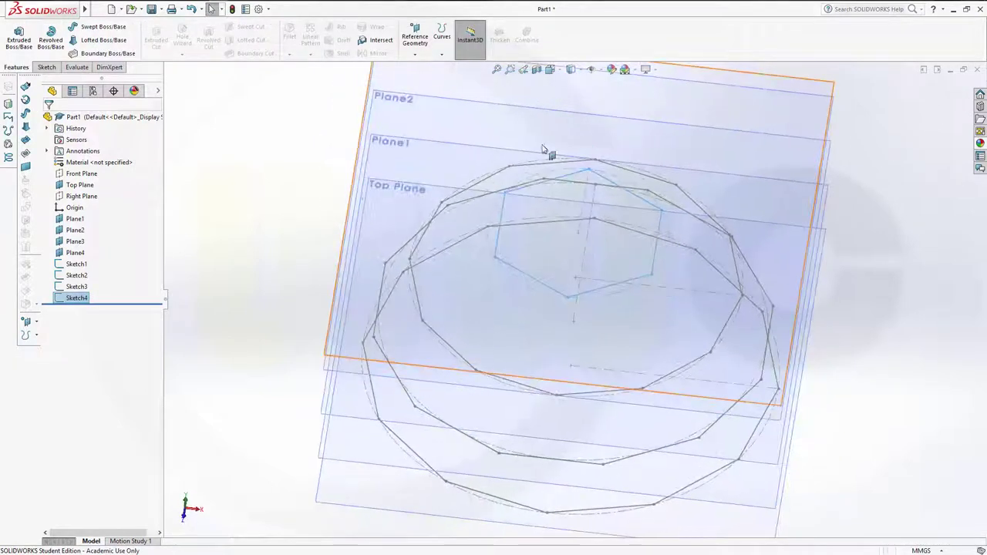
pyautogui.click(76, 219)
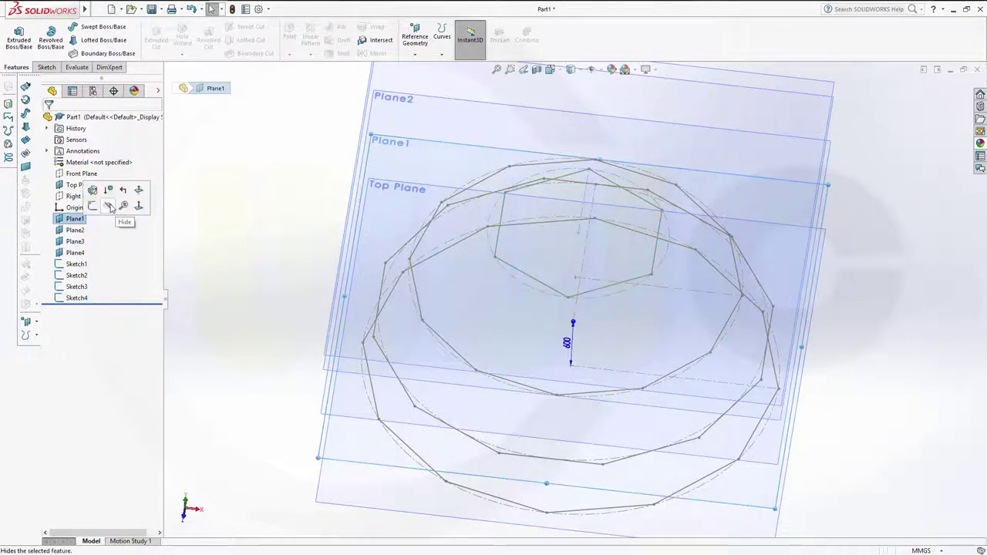
pyautogui.click(110, 207)
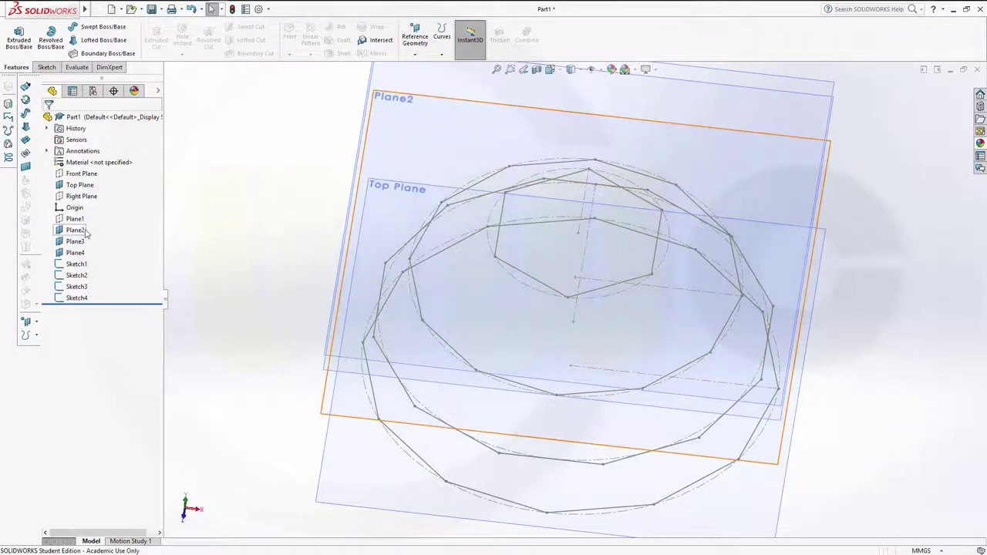
pyautogui.click(109, 232)
pyautogui.click(111, 219)
pyautogui.click(75, 241)
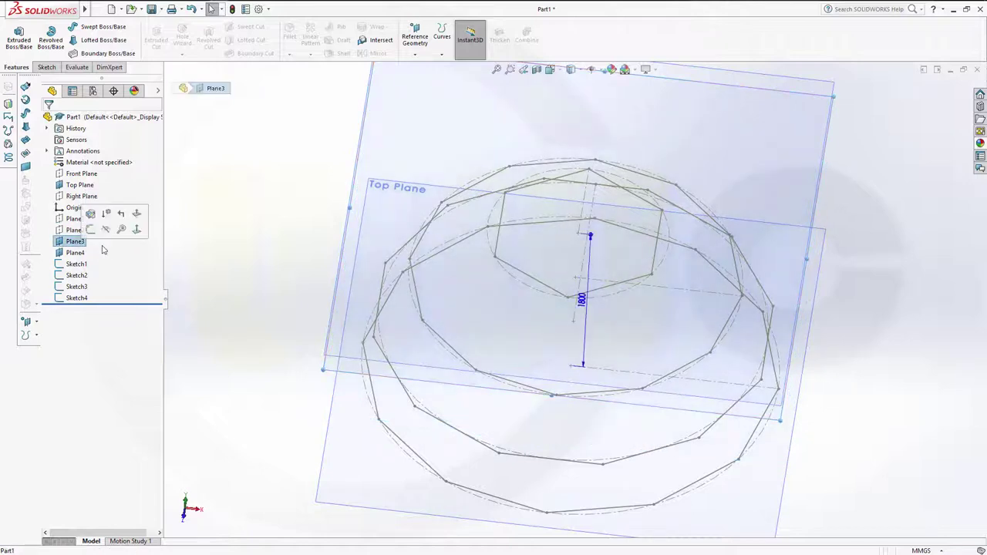
pyautogui.click(111, 229)
pyautogui.click(85, 254)
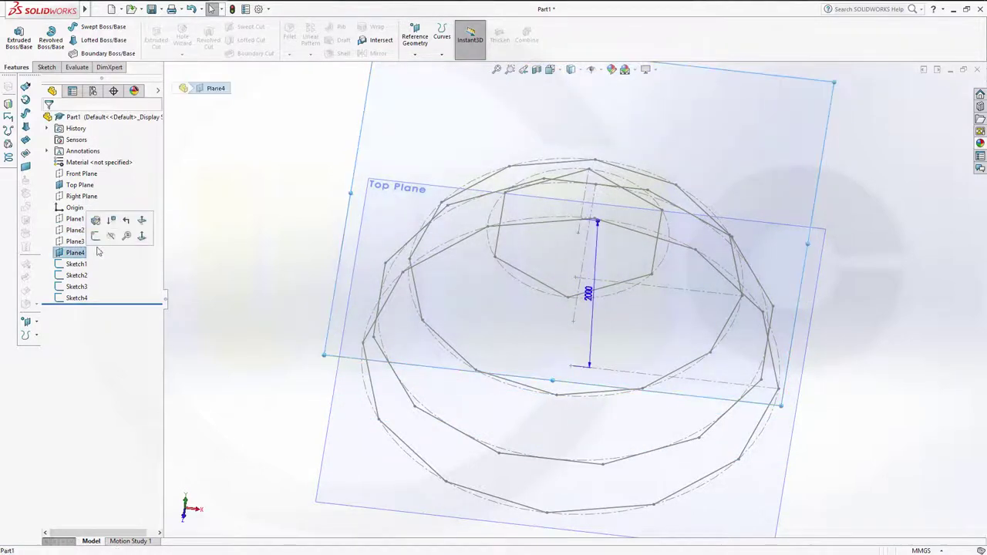
pyautogui.click(111, 241)
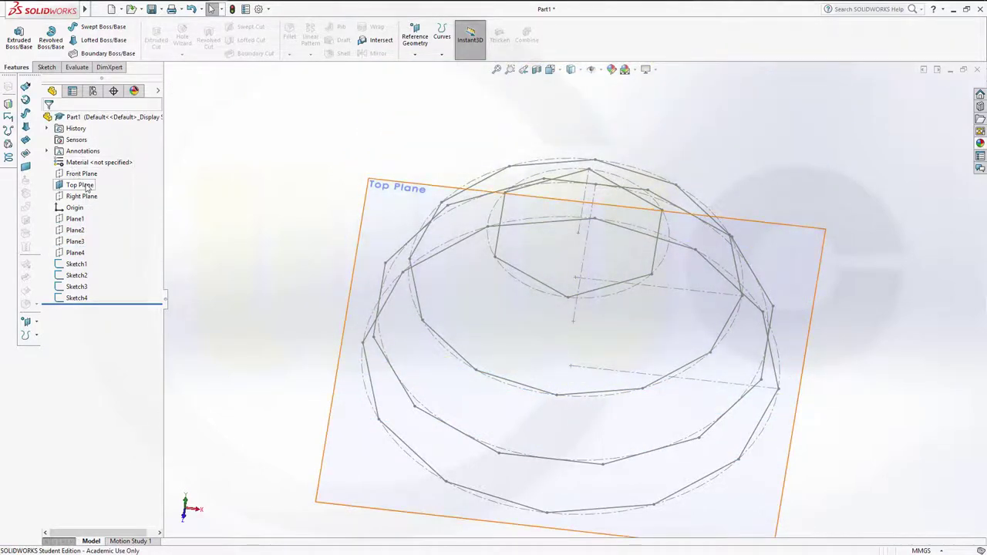
pyautogui.click(94, 186)
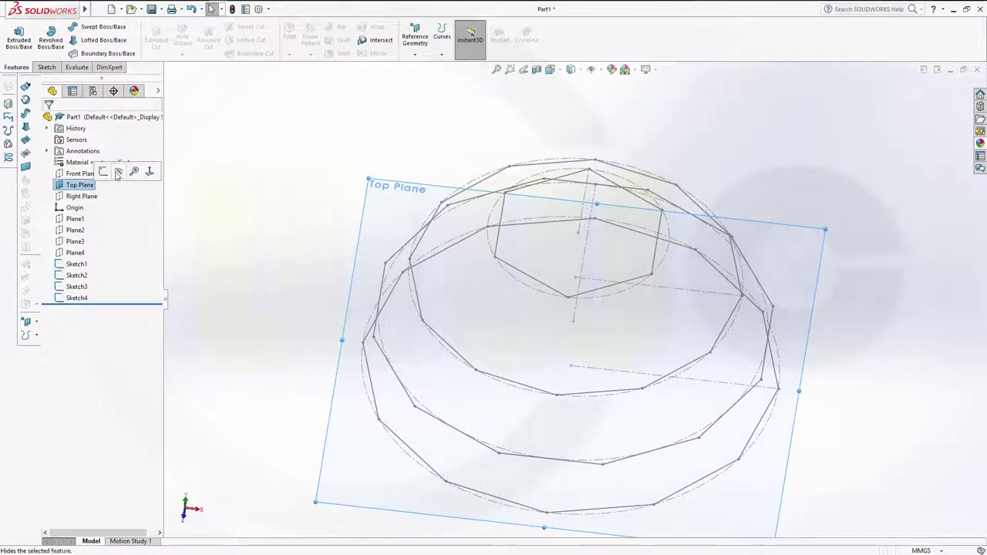
pyautogui.click(119, 172)
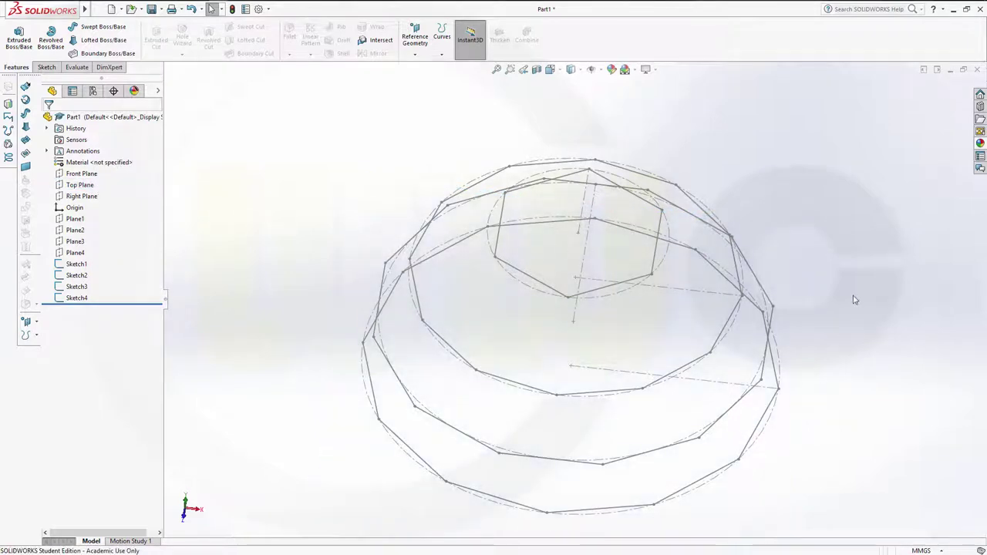
# In a new 3D sketch, draw a closed triangle joining one bottom-polygon vertex to two adjacent vertices of the polygon above, and close the sketch.
pyautogui.moveTo(855, 300)
pyautogui.mouseDown(button='middle')
pyautogui.moveTo(860, 280)
pyautogui.moveTo(857, 289)
pyautogui.mouseUp(button='middle')
pyautogui.moveTo(833, 324); pyautogui.dragTo(845, 283, button='middle')
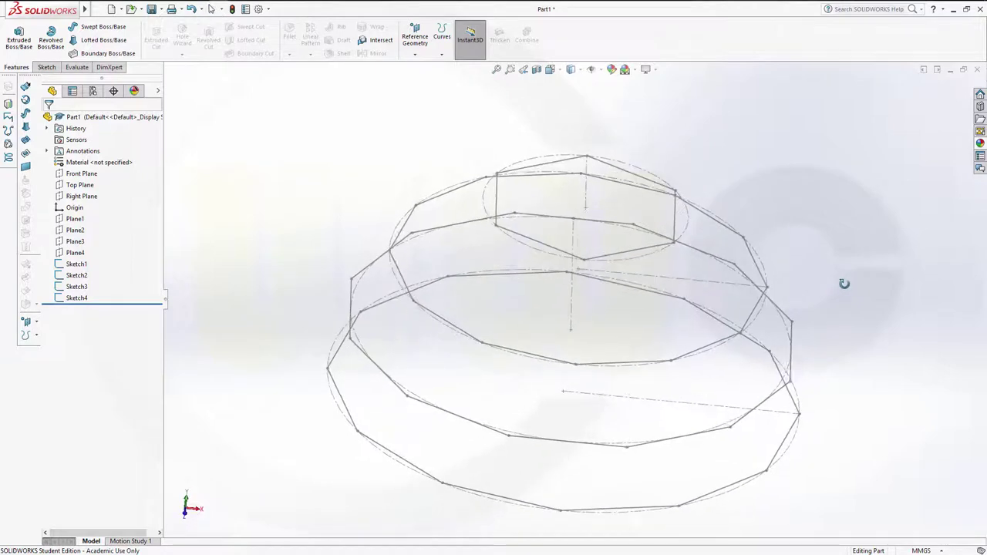
pyautogui.press('Escape')
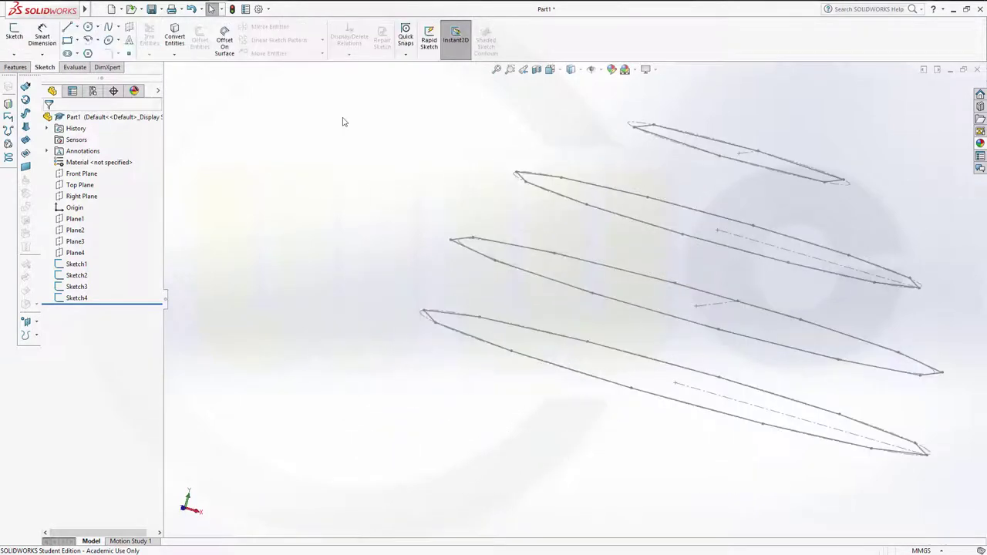
pyautogui.click(12, 56)
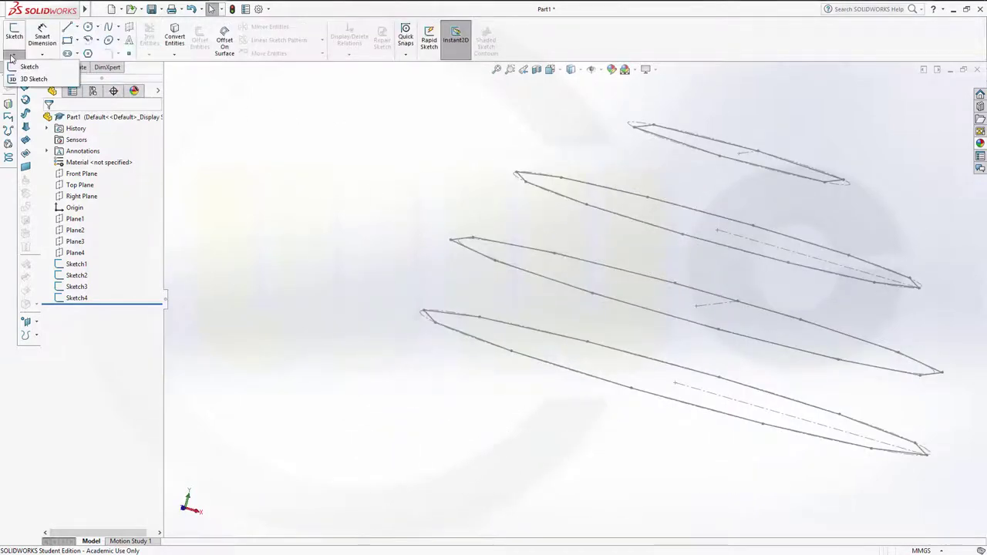
pyautogui.click(33, 78)
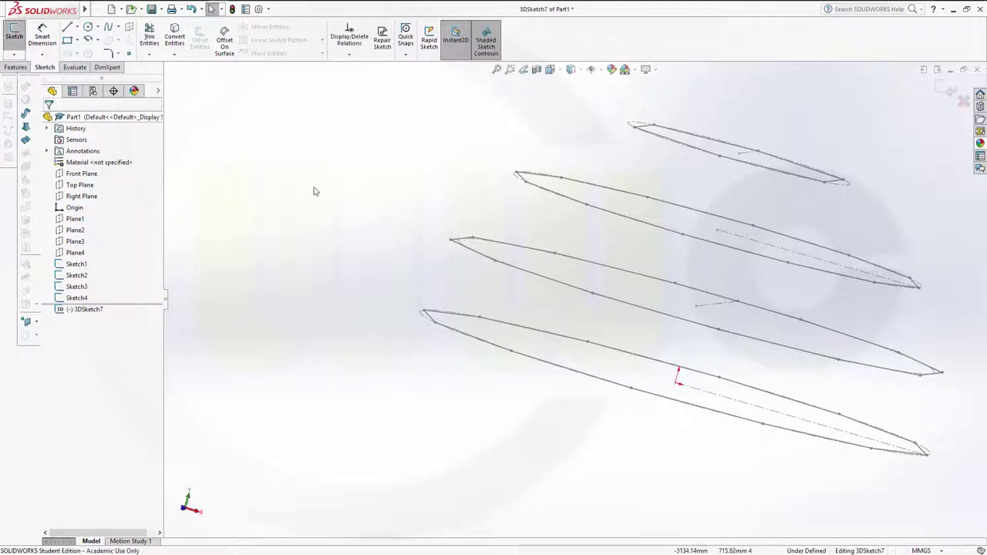
pyautogui.scroll(-5, 430, 362)
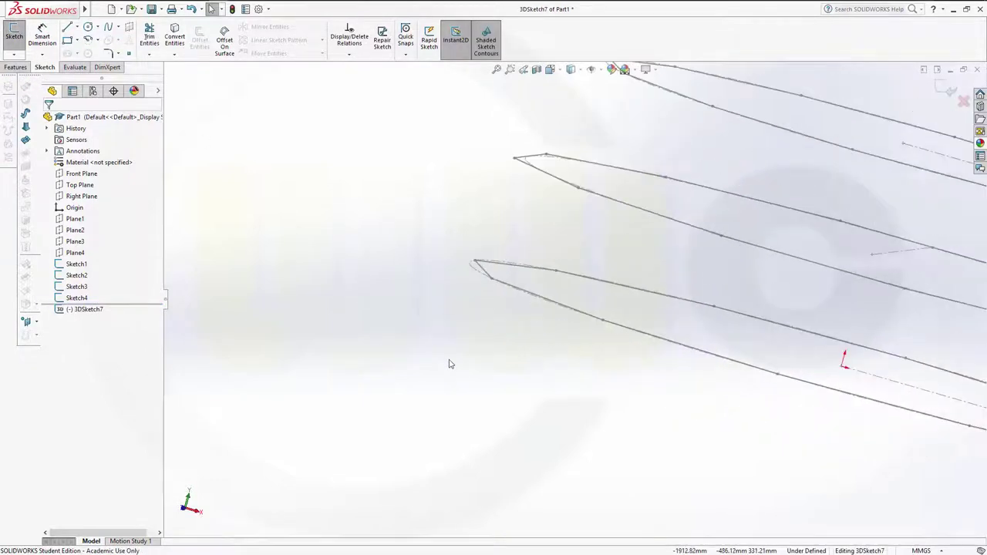
pyautogui.click(68, 27)
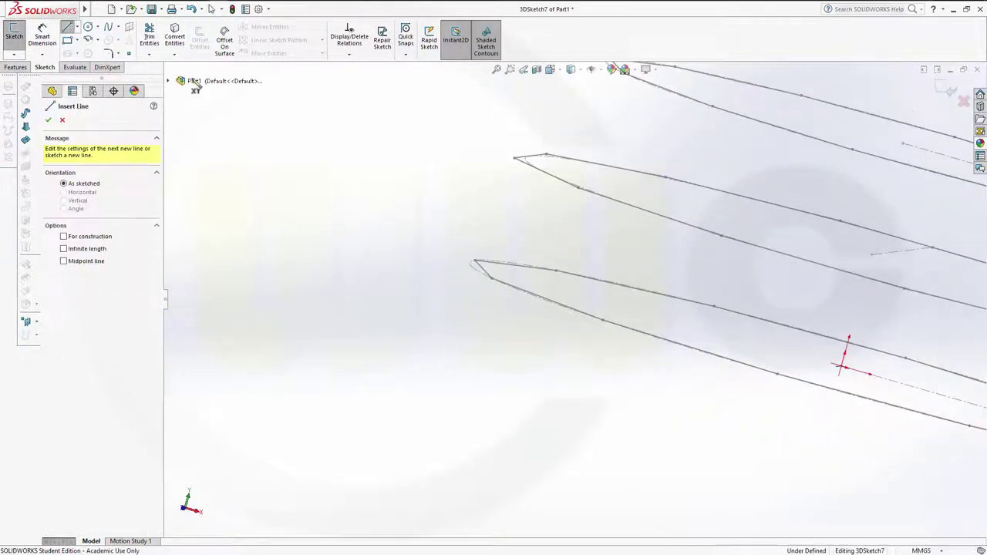
pyautogui.scroll(-1, 399, 181)
pyautogui.moveTo(547, 251)
pyautogui.mouseDown(button='middle')
pyautogui.moveTo(558, 271)
pyautogui.moveTo(578, 258)
pyautogui.moveTo(557, 285)
pyautogui.mouseUp(button='middle')
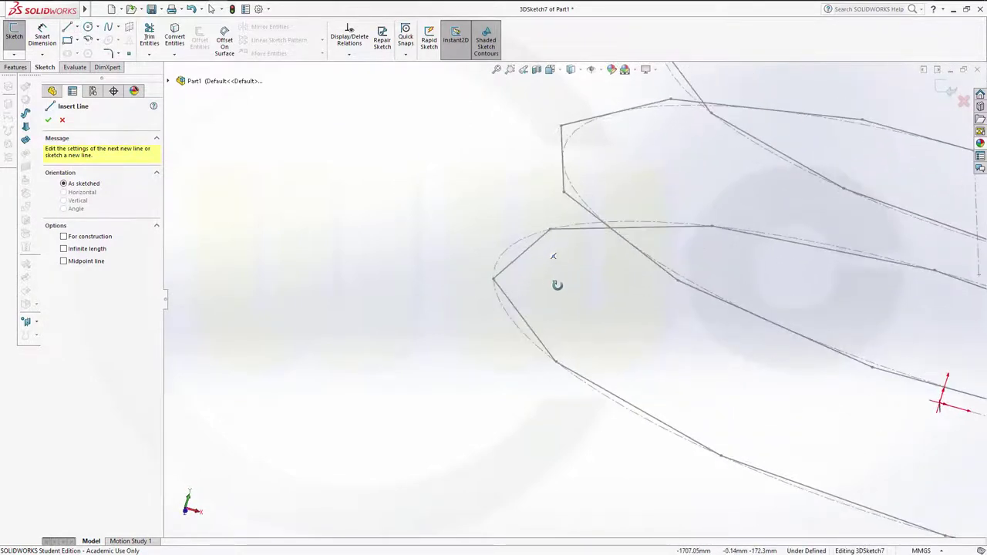
pyautogui.click(557, 363)
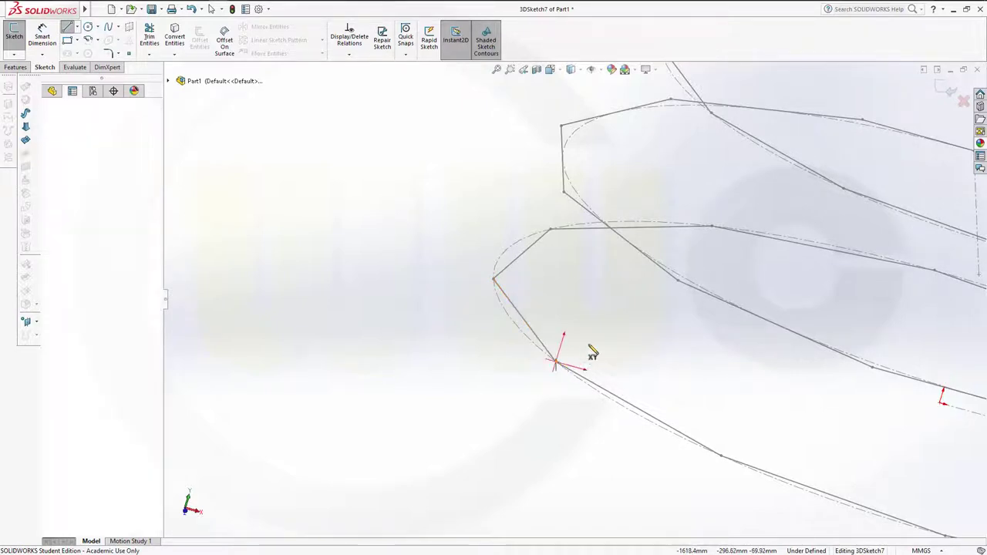
pyautogui.click(678, 281)
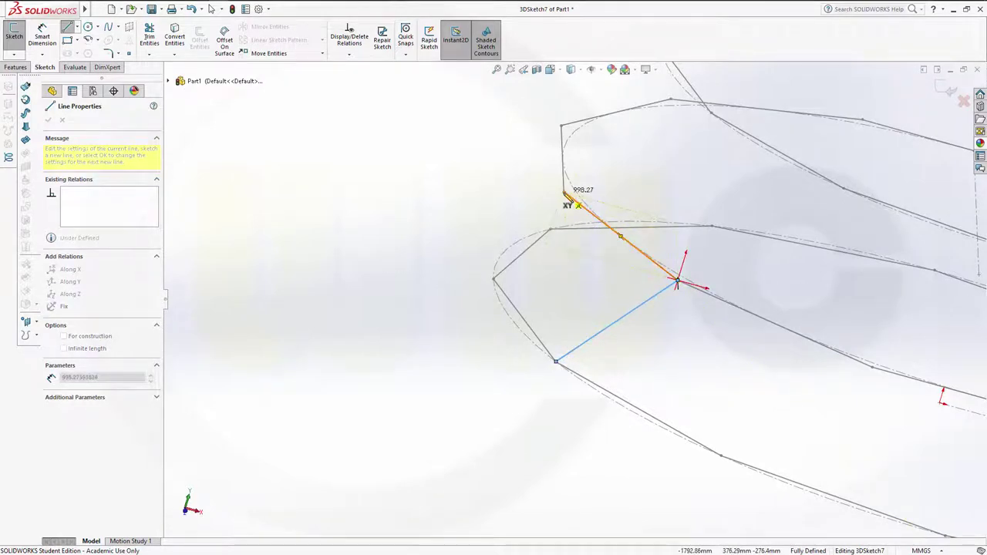
pyautogui.click(563, 193)
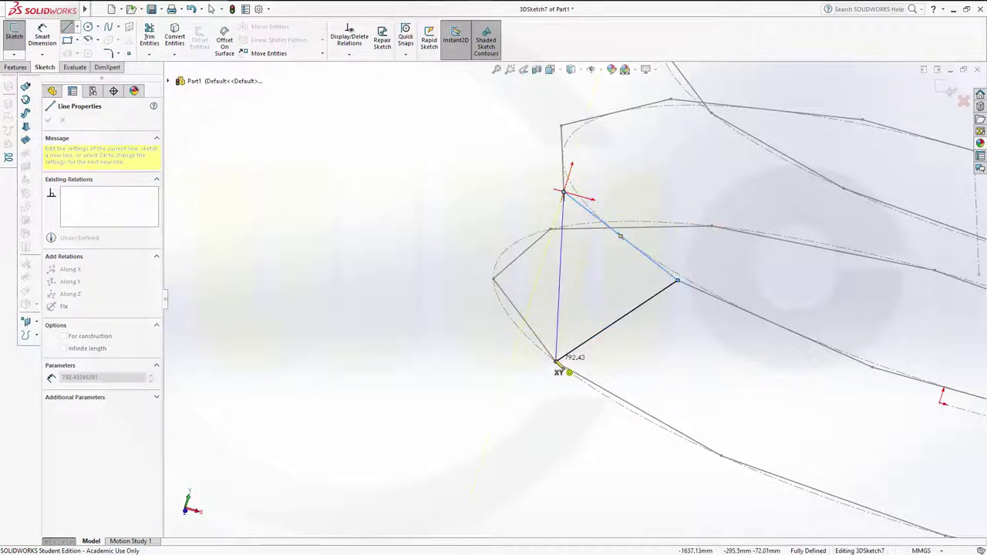
pyautogui.click(555, 360)
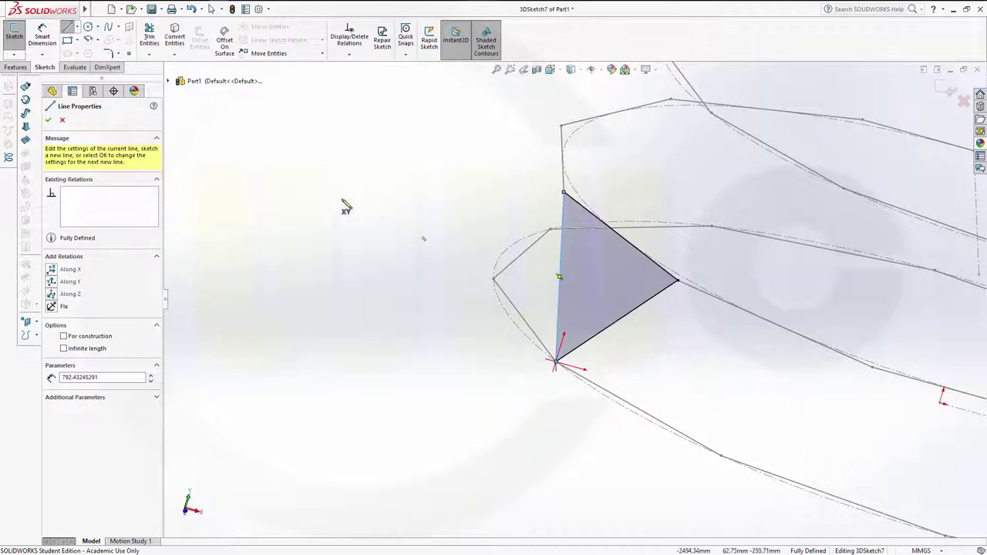
pyautogui.click(49, 121)
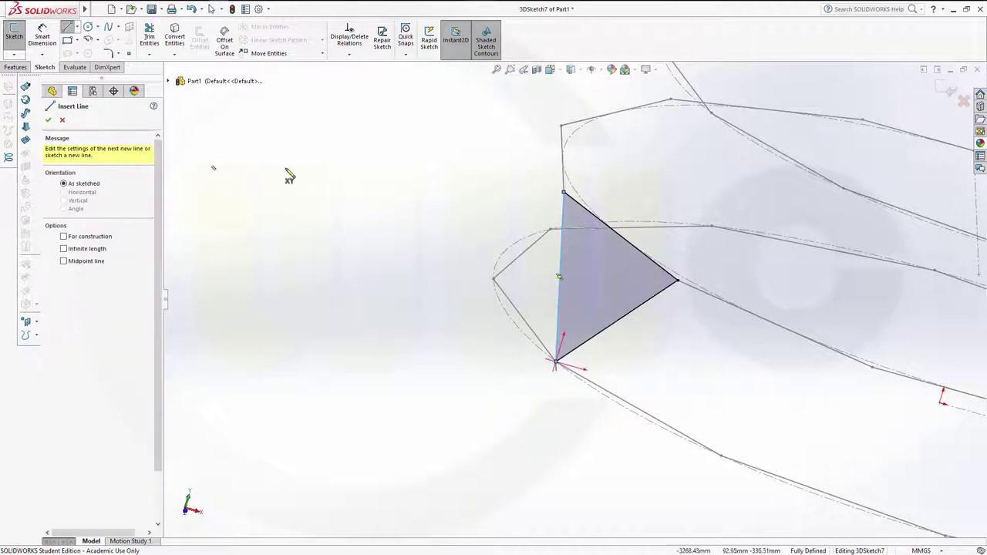
pyautogui.click(943, 100)
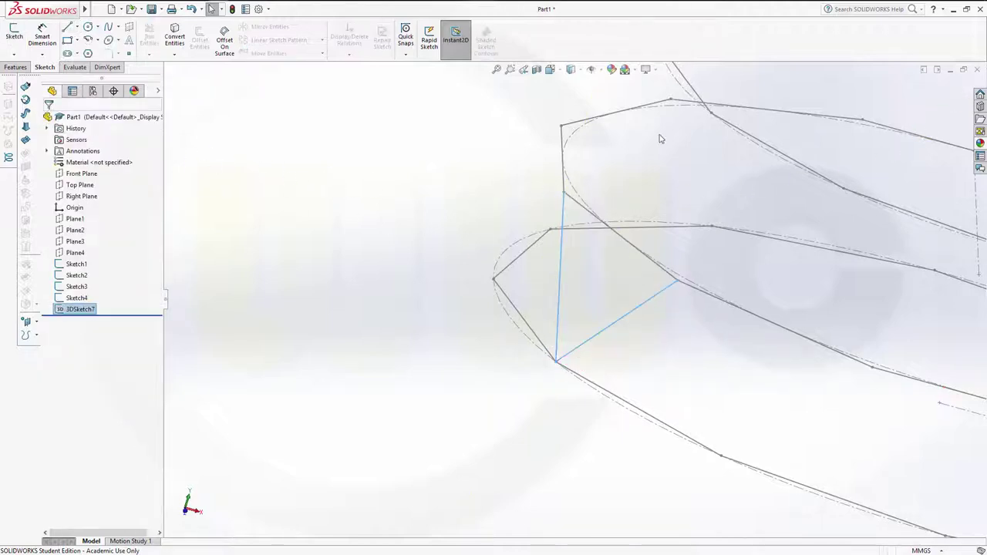
# In another 3D sketch, draw the adjoining triangle from the second polygon's shared vertex to two neighbouring bottom-polygon vertices, and close the sketch.
pyautogui.moveTo(373, 228)
pyautogui.mouseDown(button='middle')
pyautogui.moveTo(370, 174)
pyautogui.moveTo(331, 198)
pyautogui.moveTo(342, 187)
pyautogui.moveTo(345, 200)
pyautogui.mouseUp(button='middle')
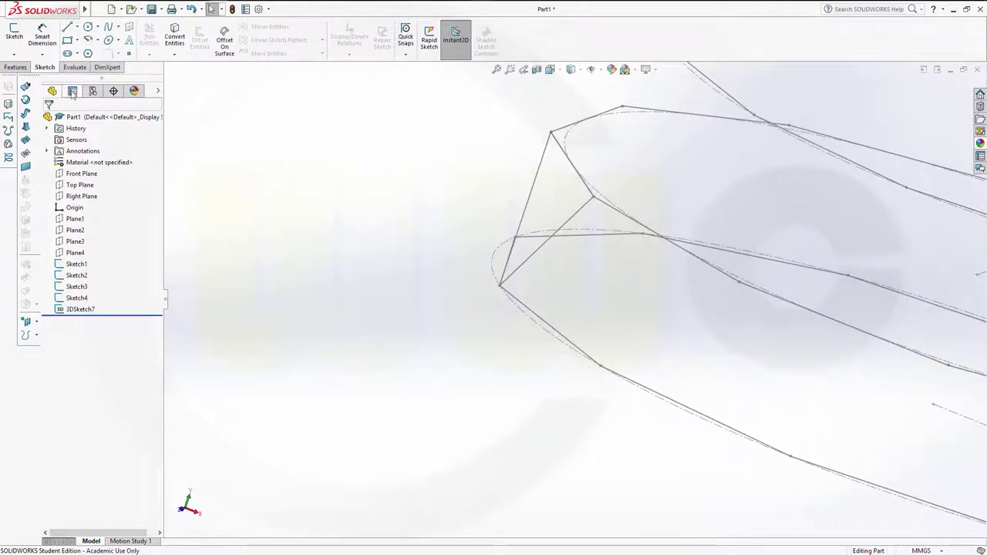
pyautogui.click(14, 54)
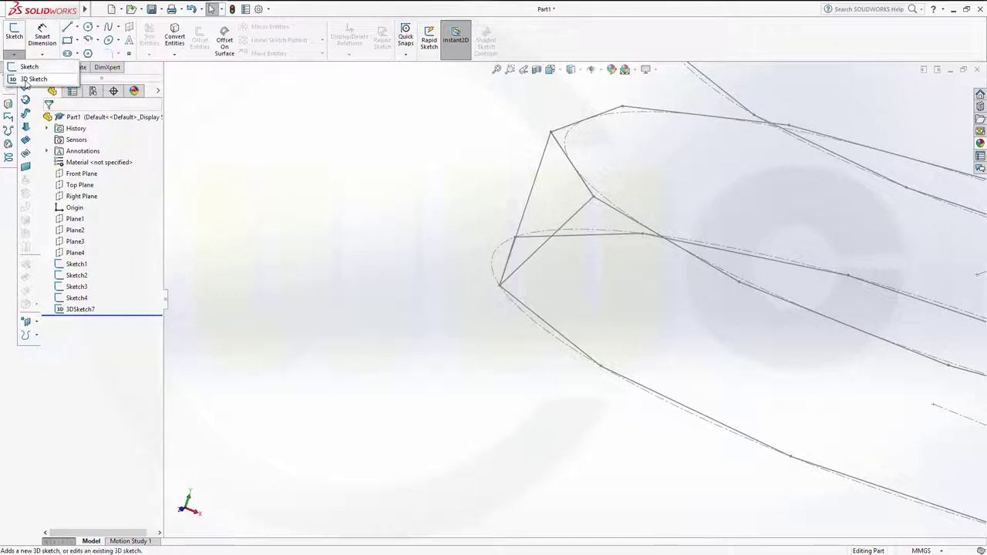
pyautogui.click(23, 75)
pyautogui.click(67, 29)
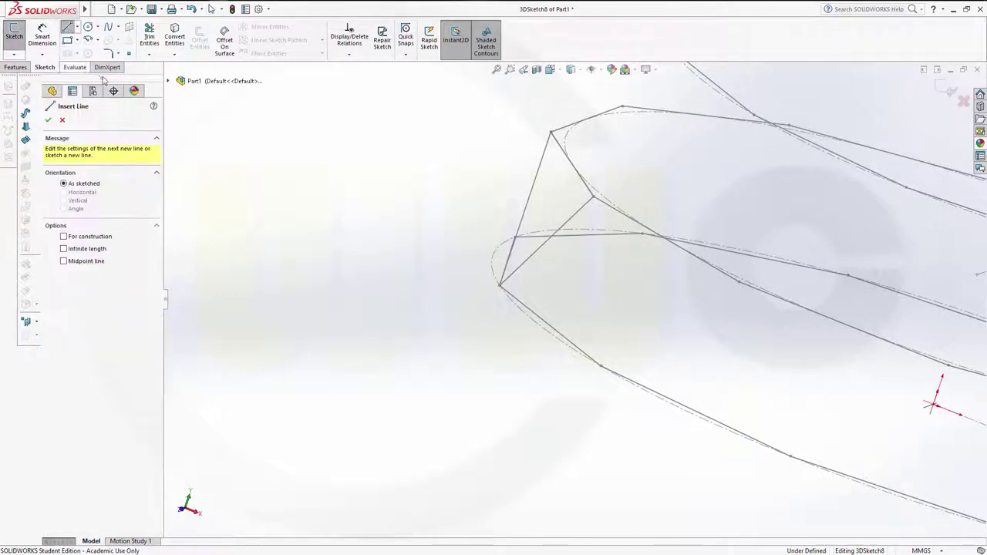
pyautogui.click(593, 197)
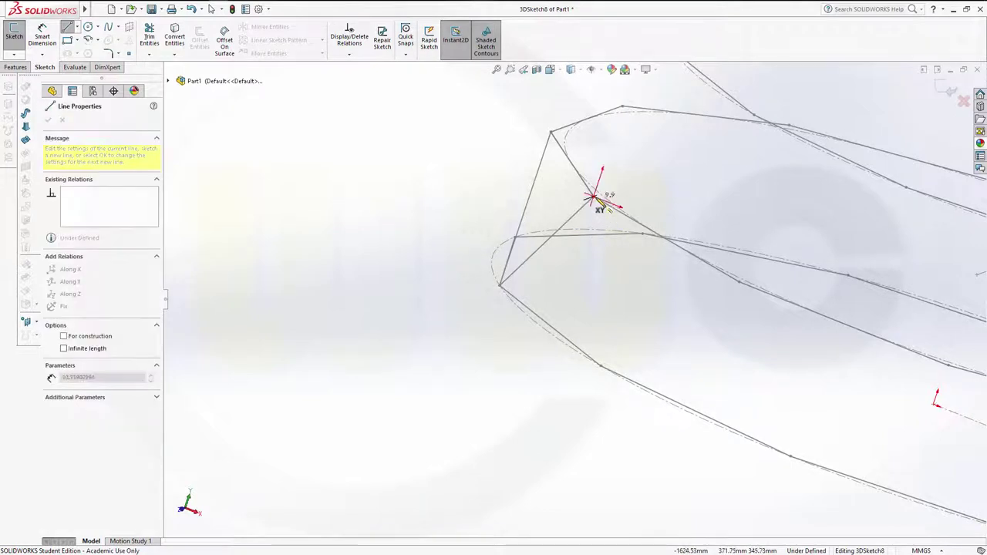
pyautogui.click(601, 365)
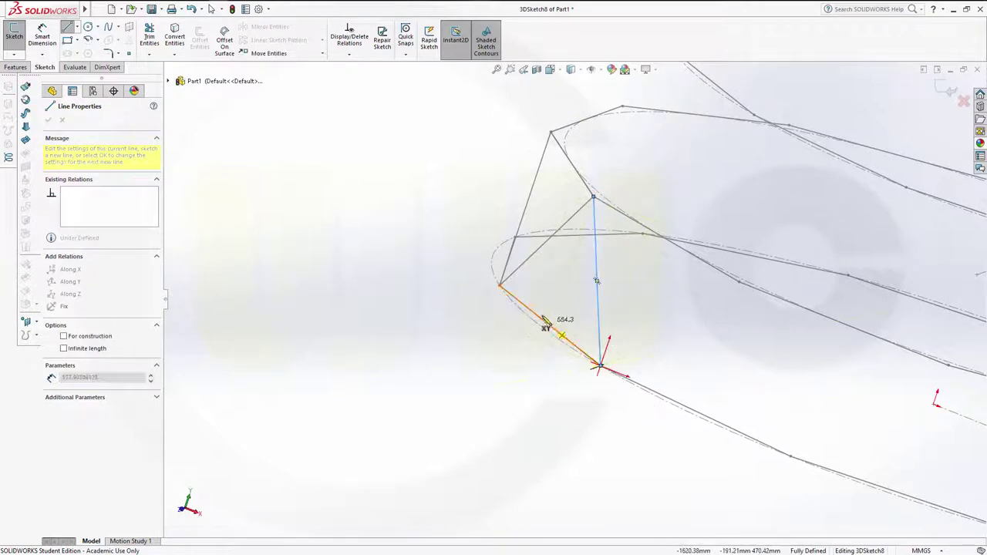
pyautogui.click(500, 286)
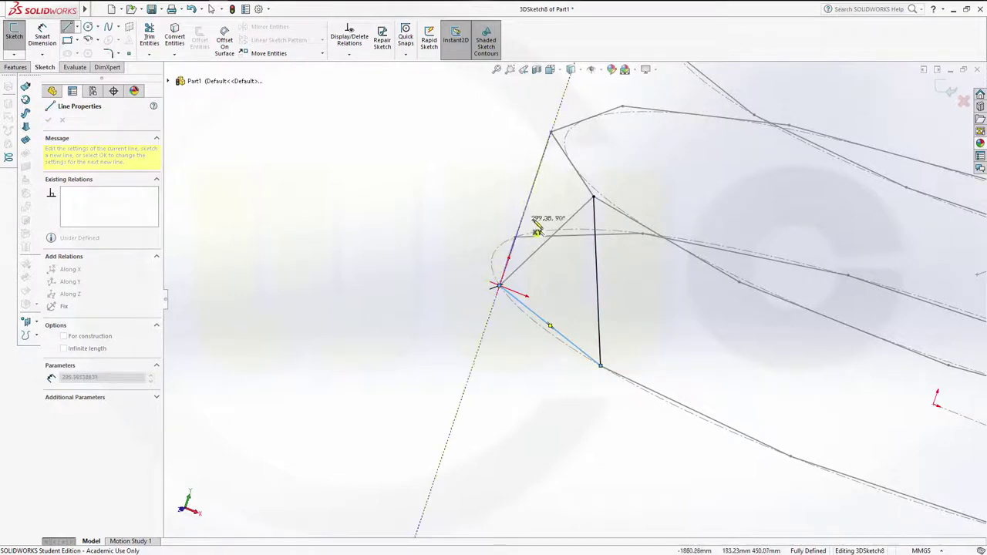
pyautogui.click(593, 198)
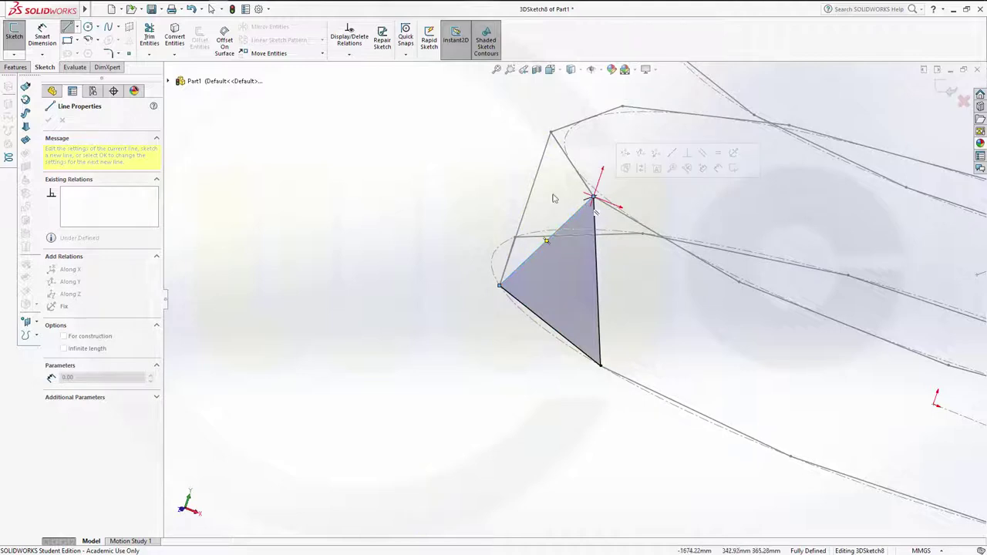
pyautogui.click(946, 91)
pyautogui.moveTo(720, 226); pyautogui.dragTo(664, 335, button='middle')
pyautogui.click(612, 377)
pyautogui.moveTo(618, 374); pyautogui.dragTo(675, 324, button='middle')
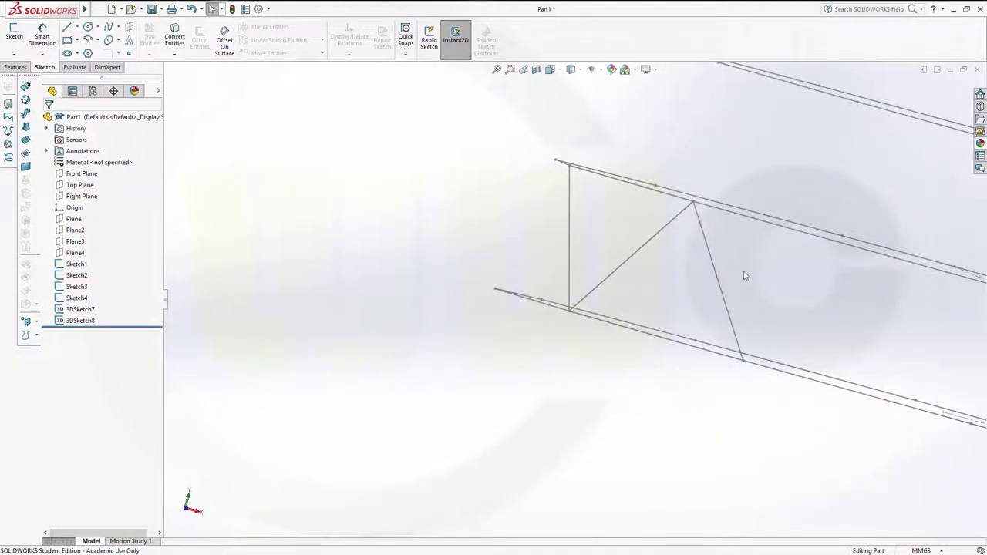
pyautogui.scroll(3, 778, 238)
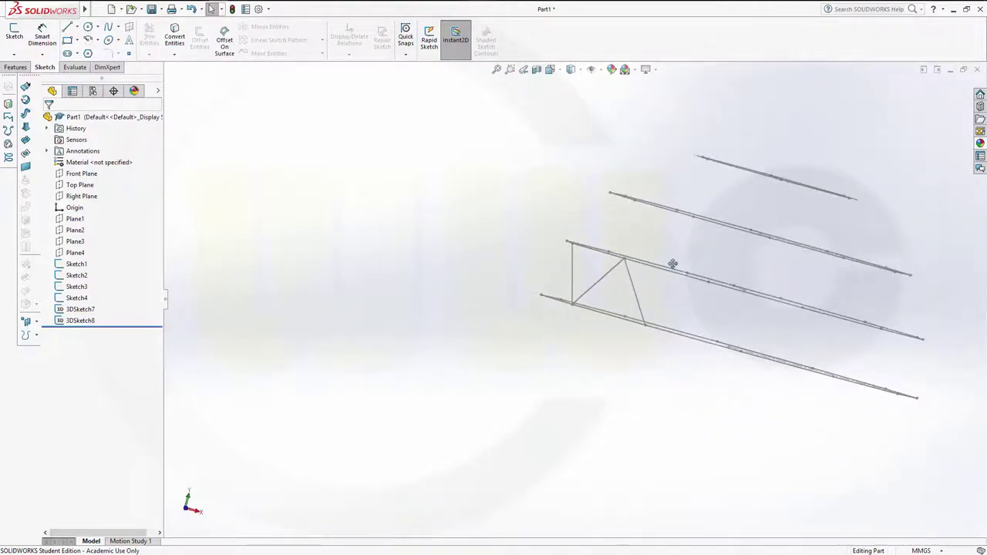
pyautogui.moveTo(672, 264); pyautogui.dragTo(548, 383, button='middle')
pyautogui.scroll(-5, 555, 367)
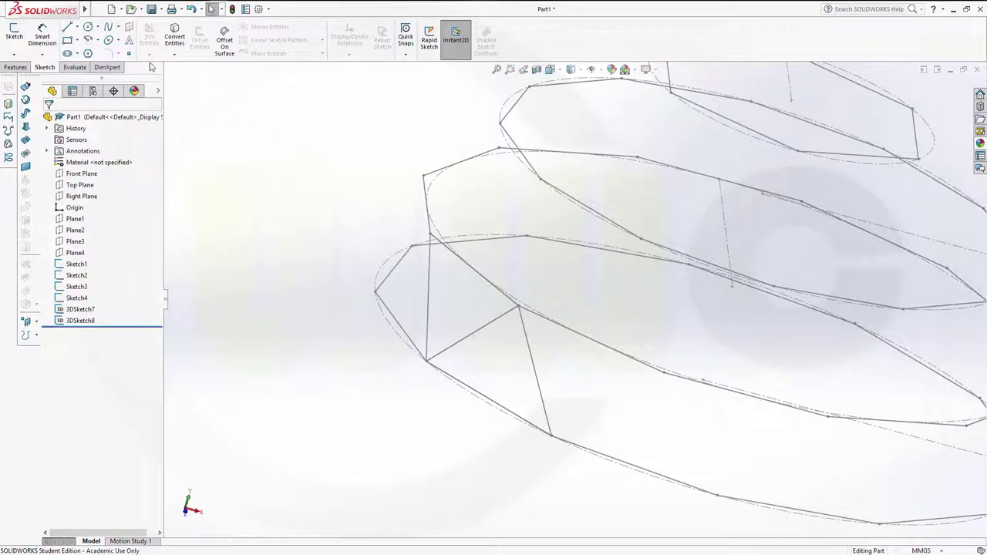
pyautogui.click(69, 28)
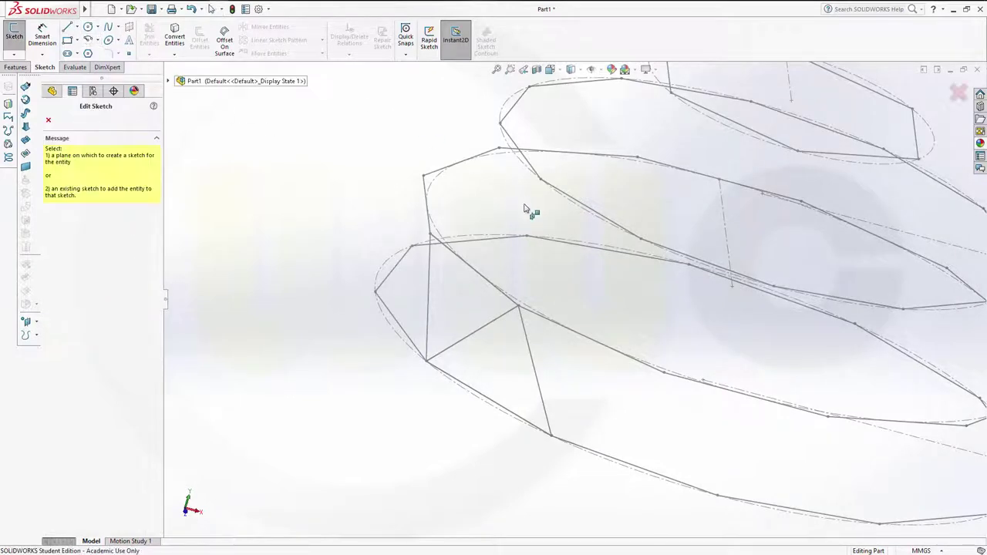
pyautogui.click(438, 242)
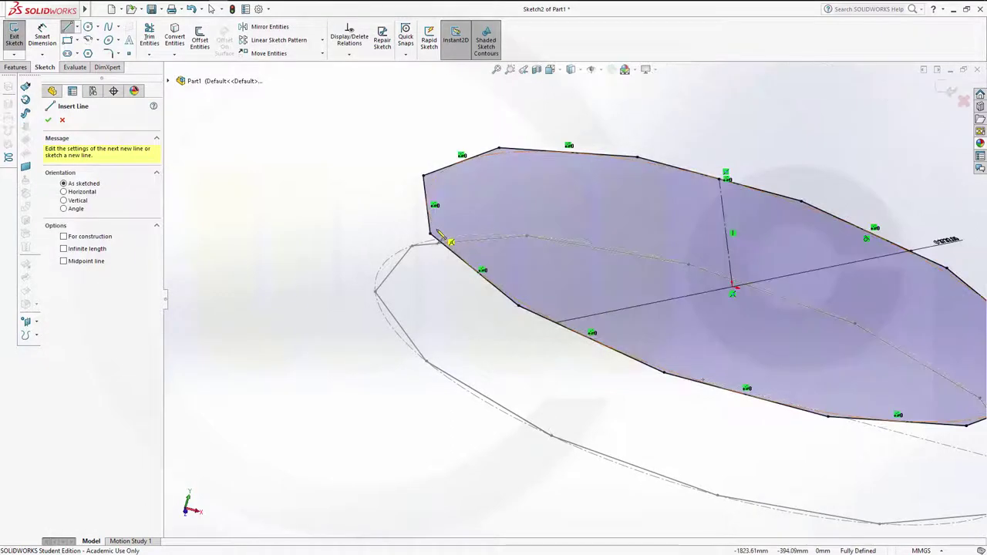
pyautogui.press('Escape')
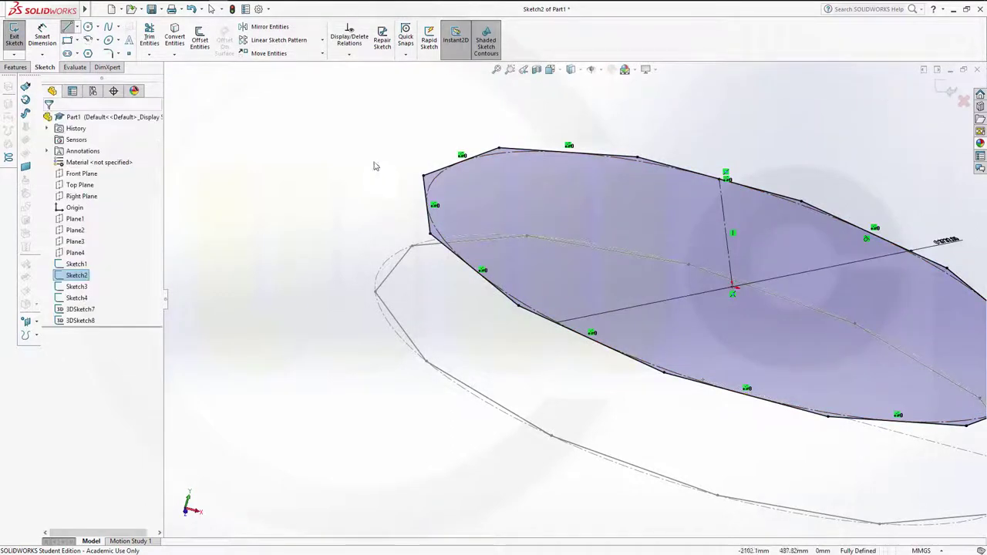
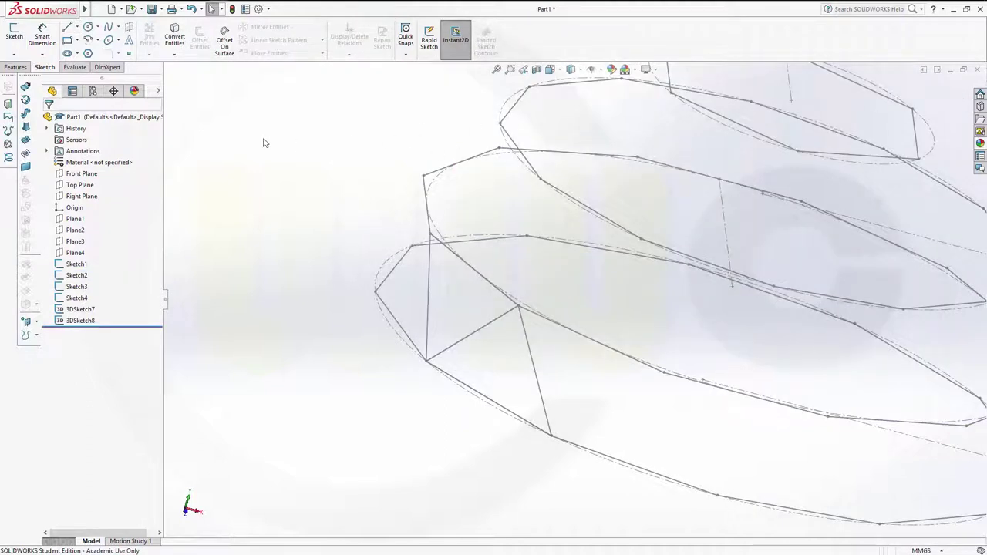
# In a new 3D sketch, draw a closed triangle joining two adjacent second-polygon vertices to one third-polygon vertex, and close the sketch.
pyautogui.click(15, 54)
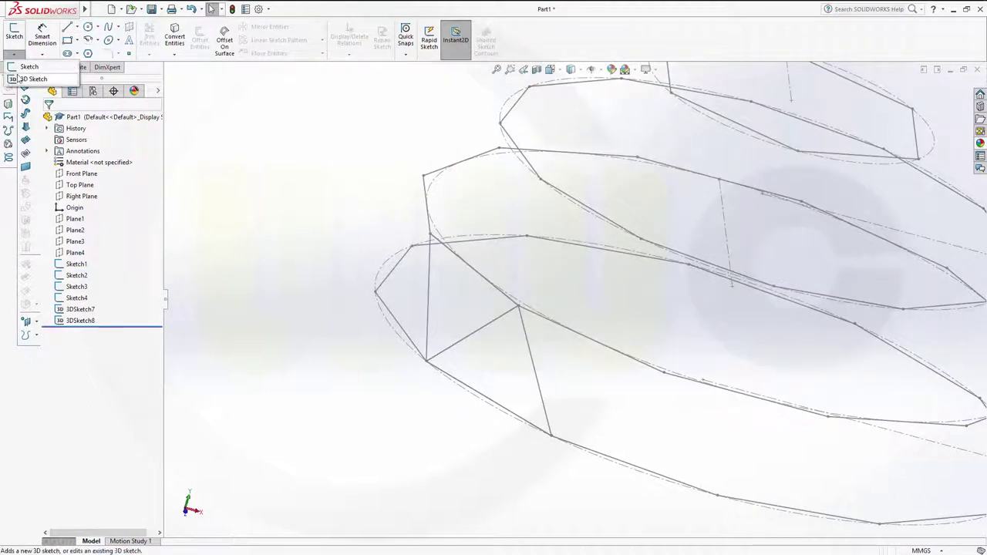
pyautogui.click(30, 79)
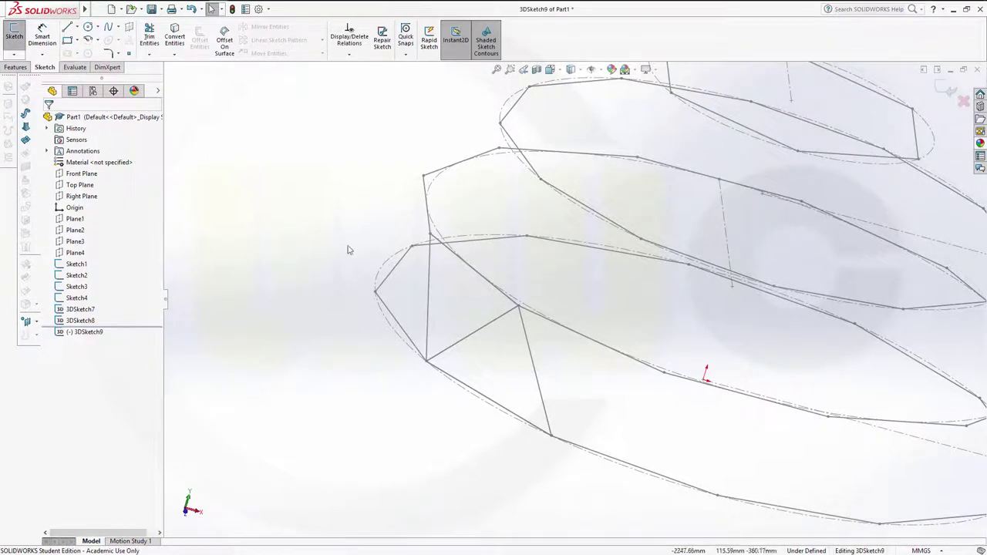
pyautogui.scroll(-4, 440, 257)
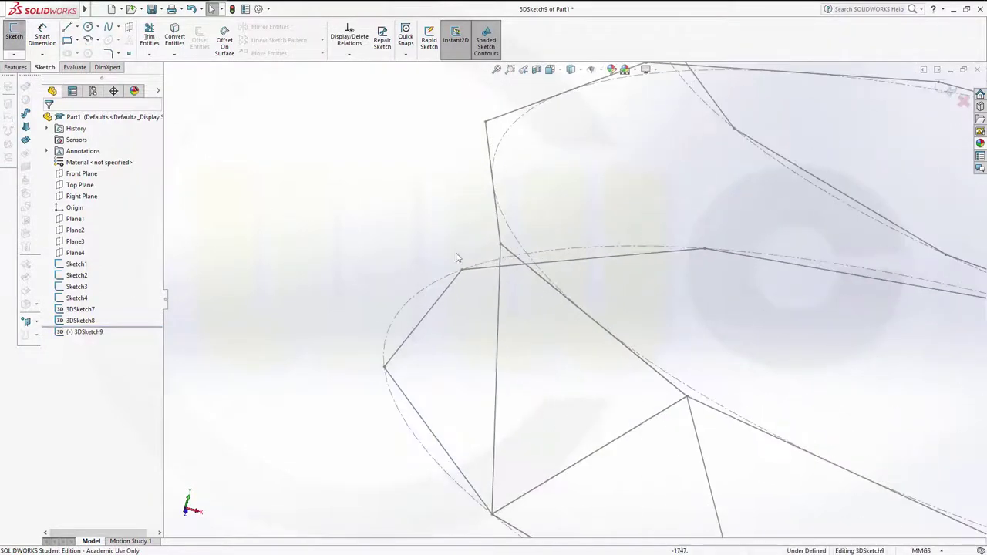
pyautogui.click(67, 27)
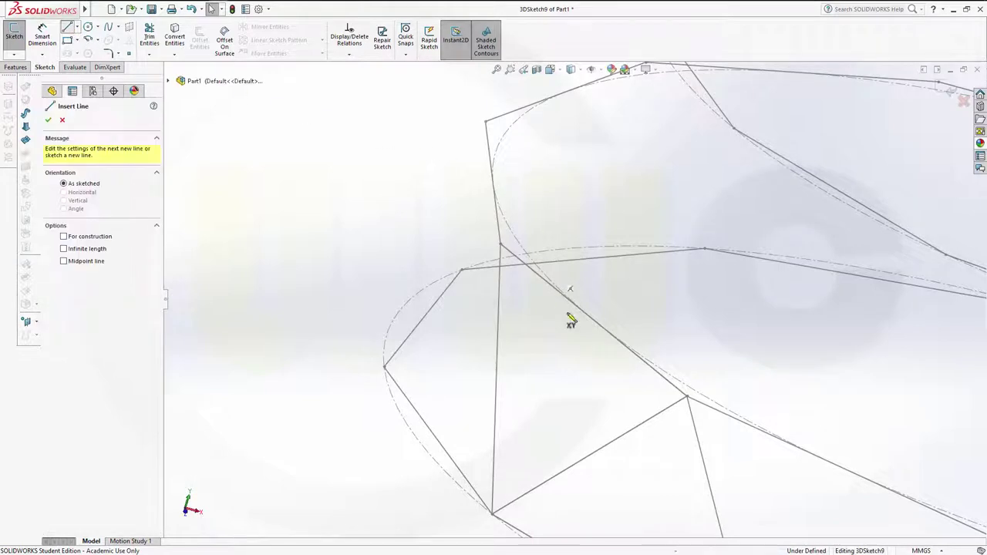
pyautogui.click(688, 398)
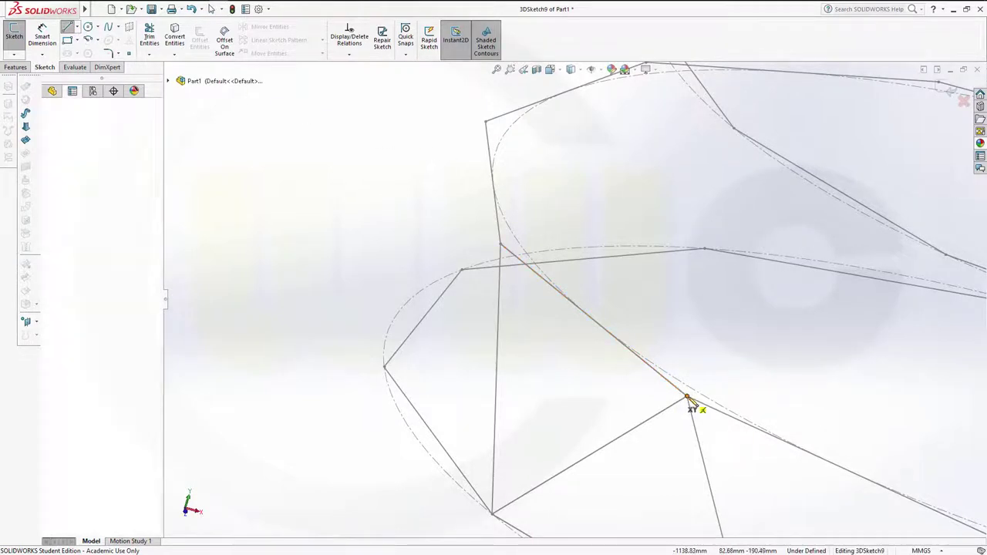
pyautogui.click(734, 129)
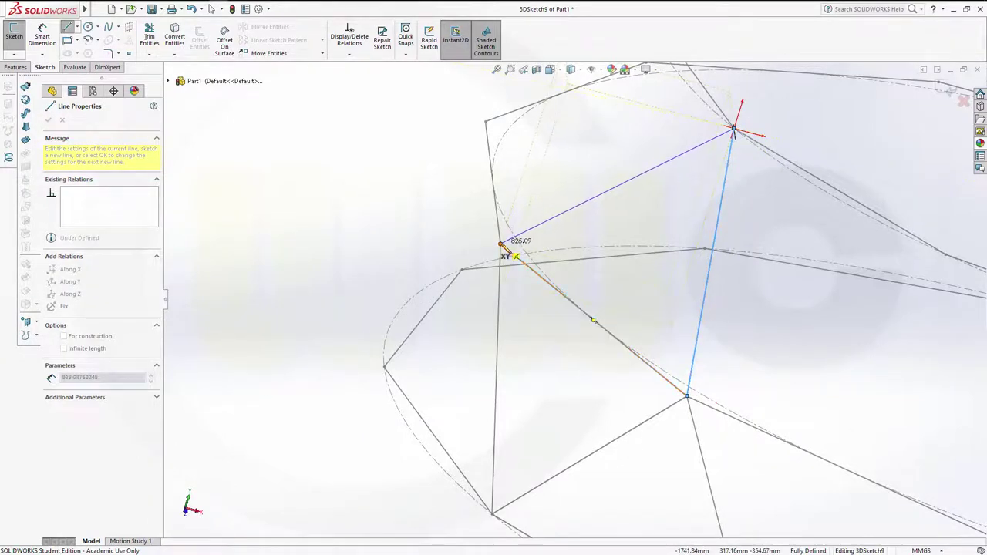
pyautogui.click(500, 244)
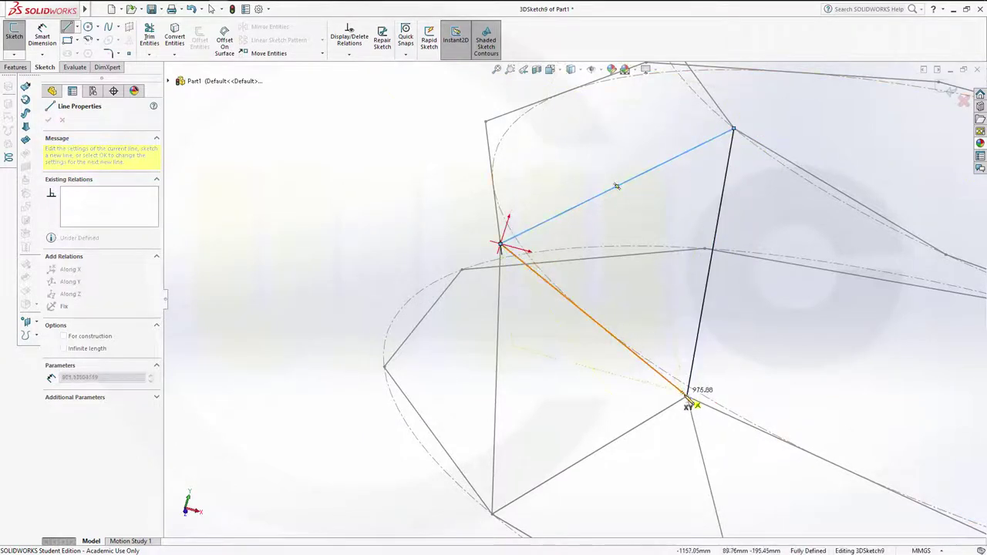
pyautogui.click(687, 397)
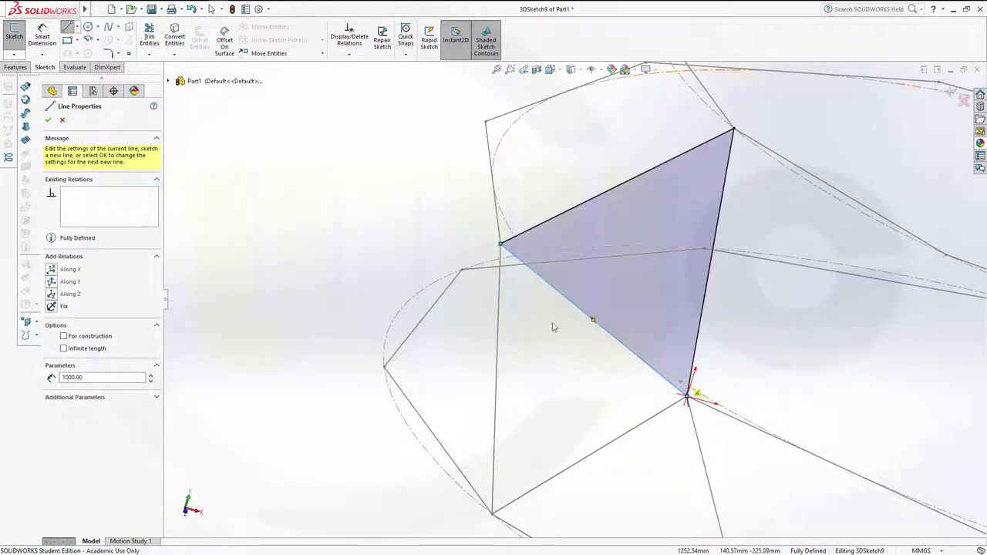
pyautogui.click(48, 121)
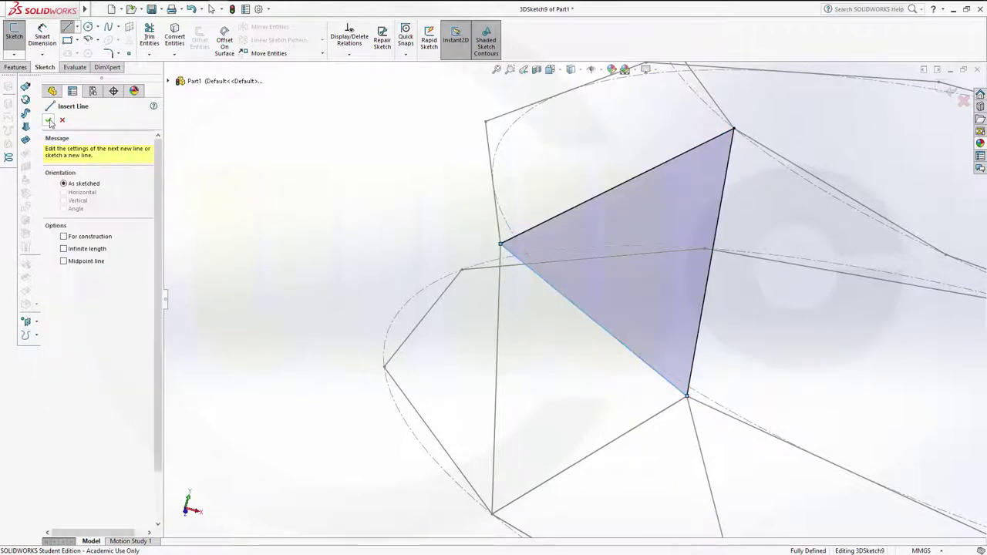
pyautogui.click(48, 121)
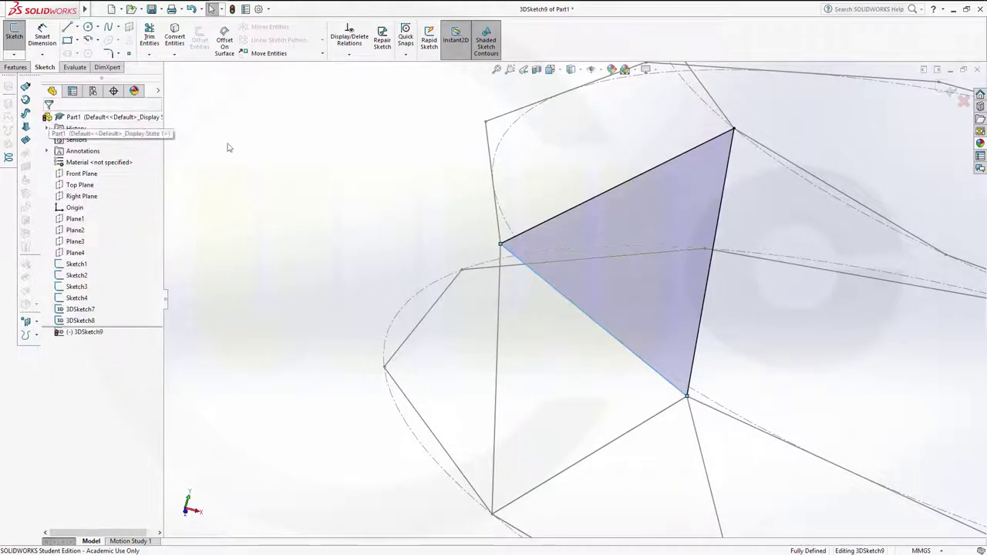
pyautogui.click(950, 91)
pyautogui.moveTo(785, 215); pyautogui.dragTo(783, 183, button='middle')
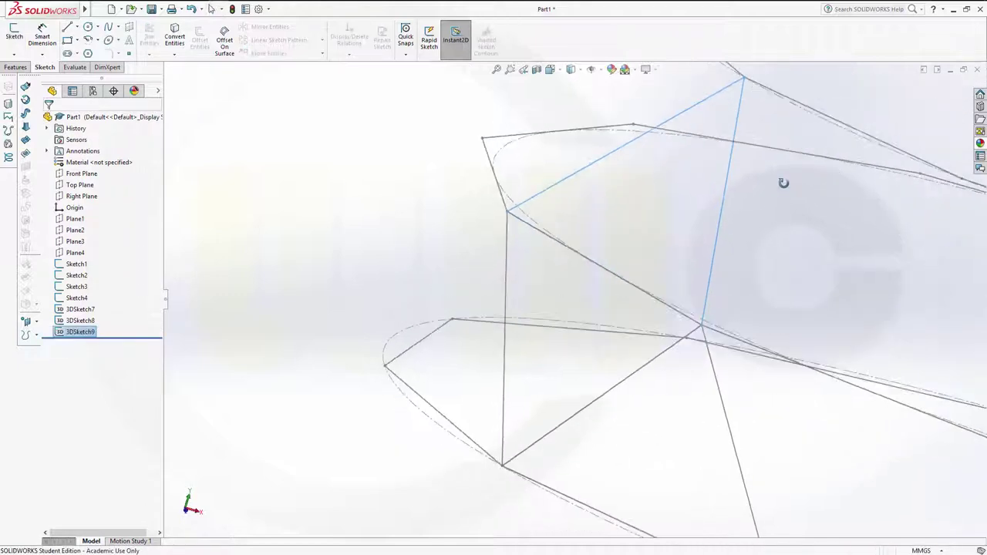
pyautogui.click(389, 210)
# In another 3D sketch, draw the adjoining triangle from the shared second-polygon vertex to two adjacent third-polygon vertices, and close the sketch.
pyautogui.moveTo(785, 223); pyautogui.dragTo(784, 217, button='middle')
pyautogui.moveTo(732, 265)
pyautogui.mouseDown(button='middle')
pyautogui.moveTo(743, 260)
pyautogui.moveTo(728, 267)
pyautogui.mouseUp(button='middle')
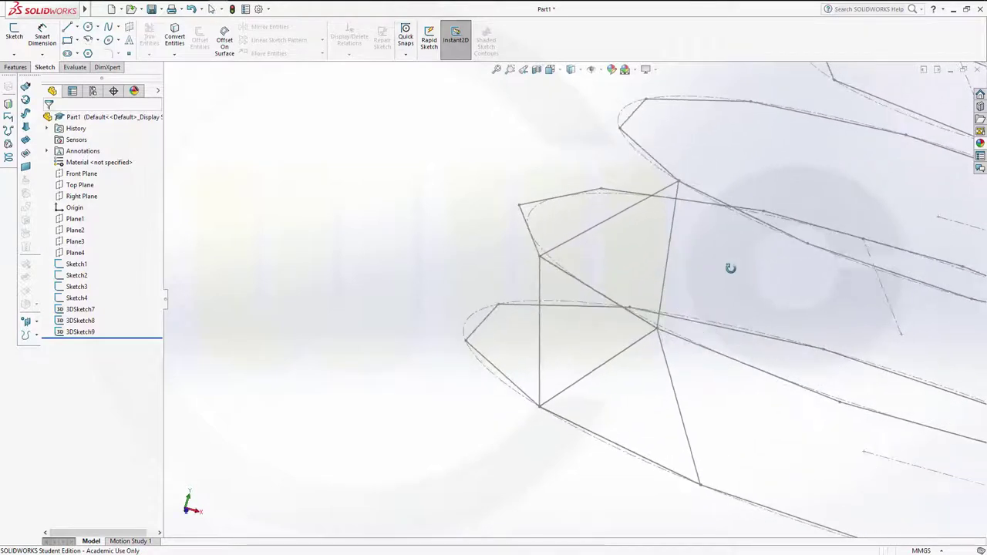
pyautogui.click(14, 56)
pyautogui.click(31, 79)
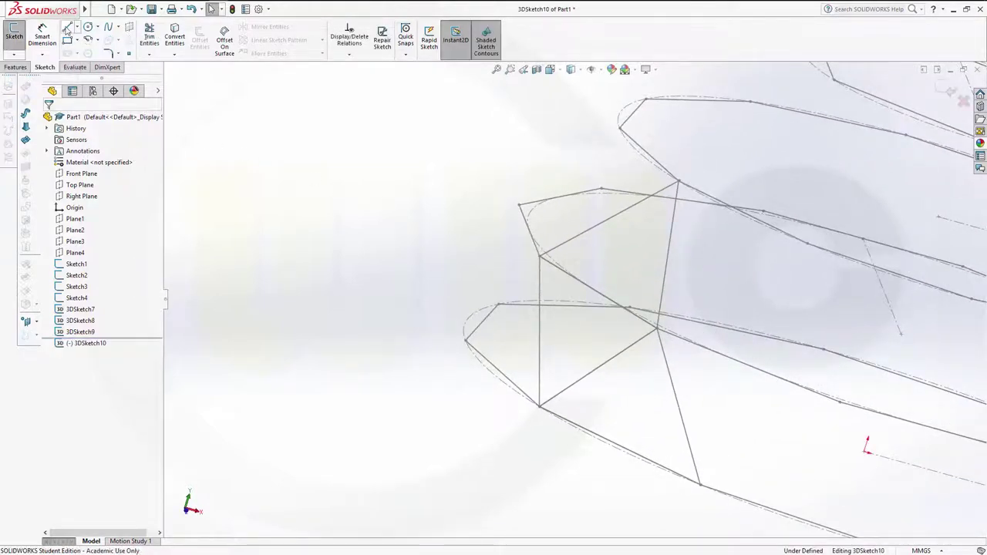
pyautogui.click(68, 27)
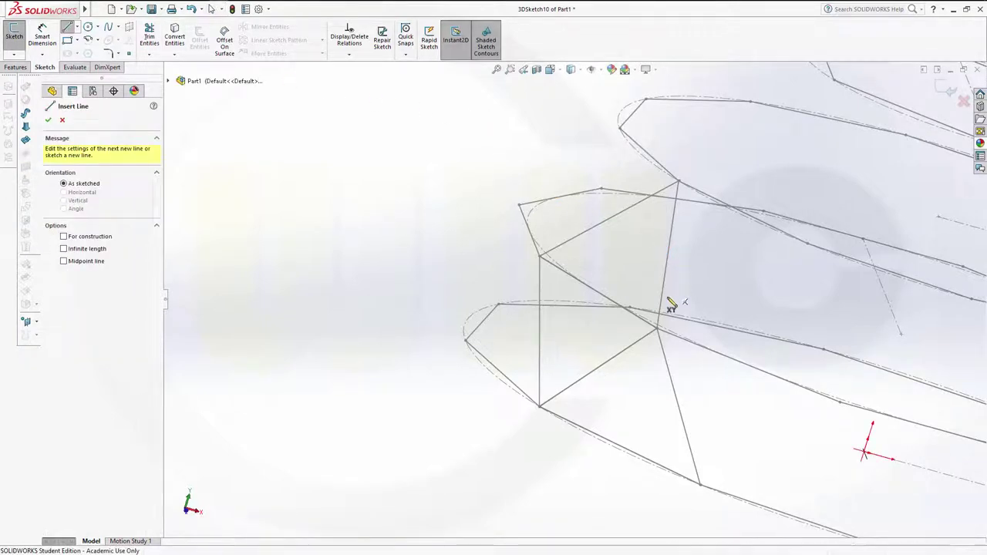
pyautogui.click(657, 330)
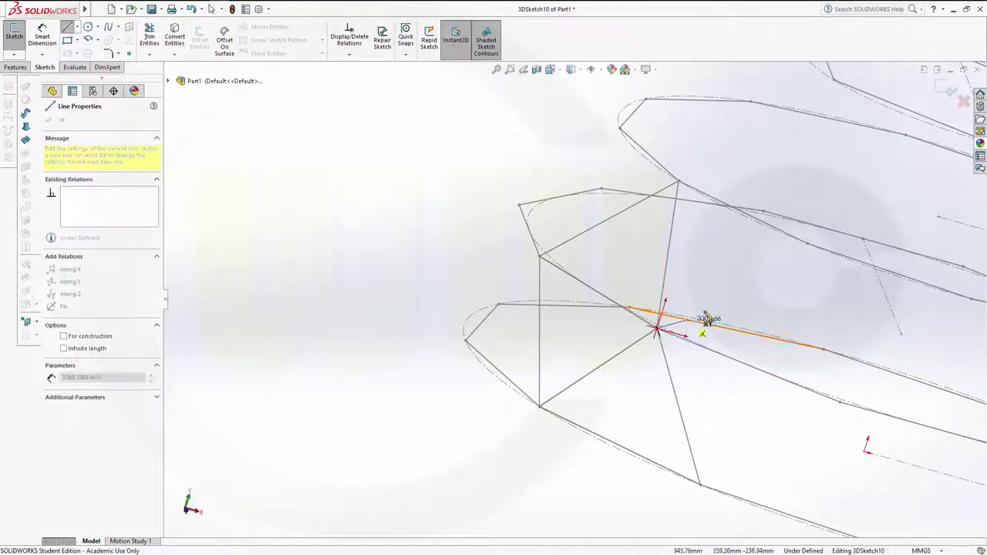
pyautogui.click(806, 244)
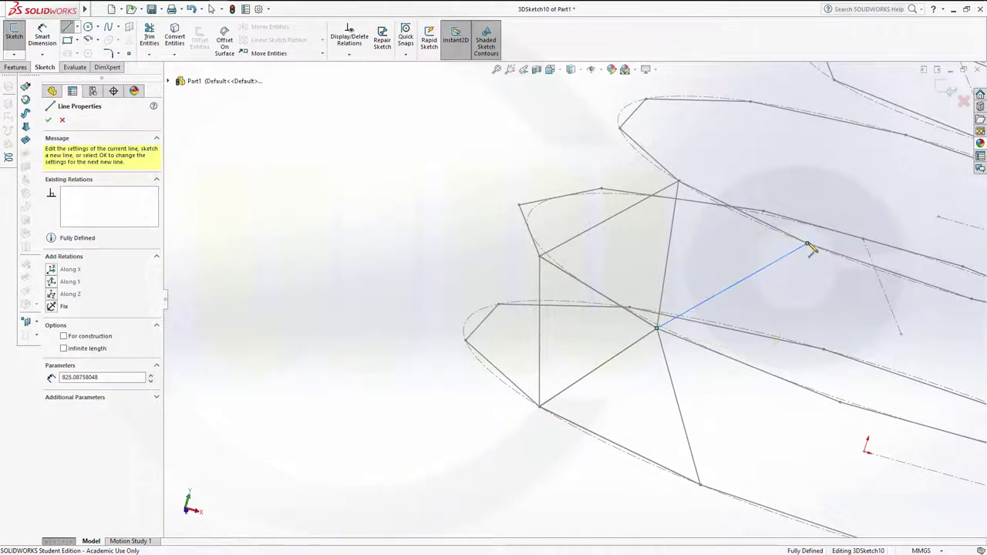
pyautogui.click(679, 182)
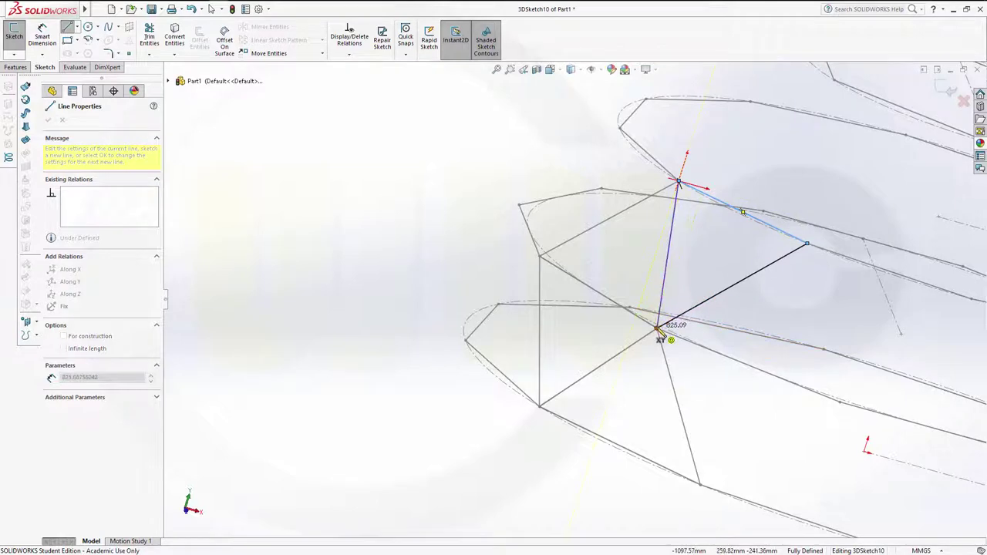
pyautogui.scroll(-3, 658, 330)
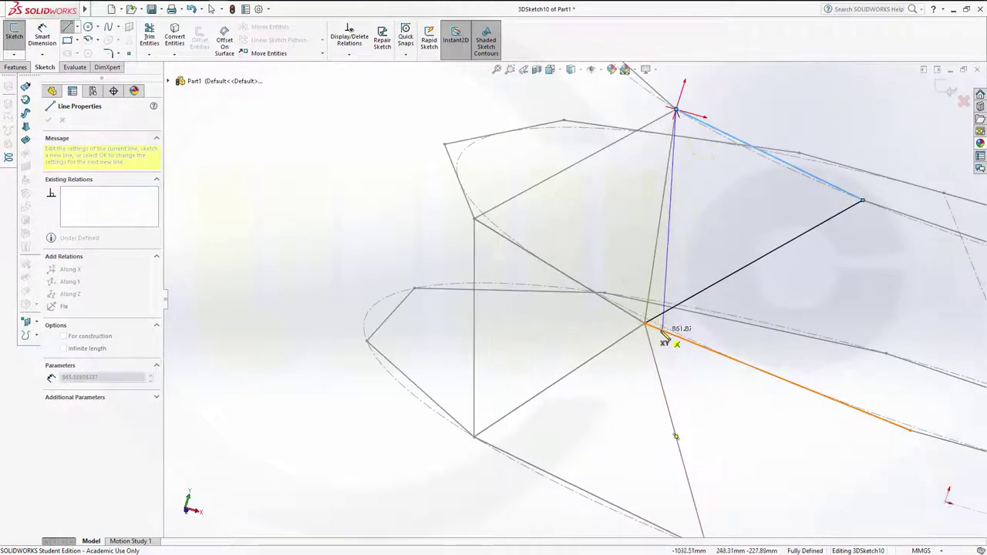
pyautogui.scroll(-2, 653, 331)
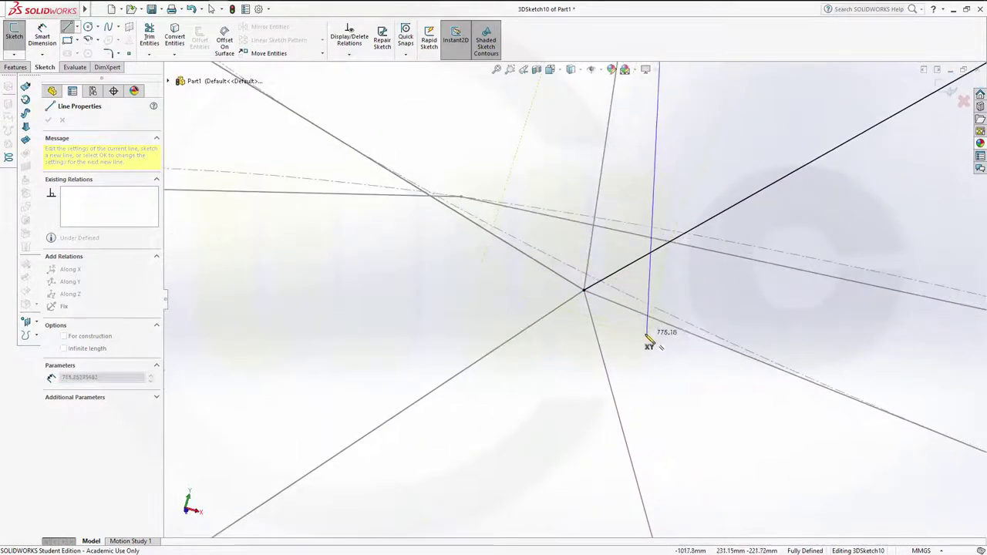
pyautogui.click(584, 292)
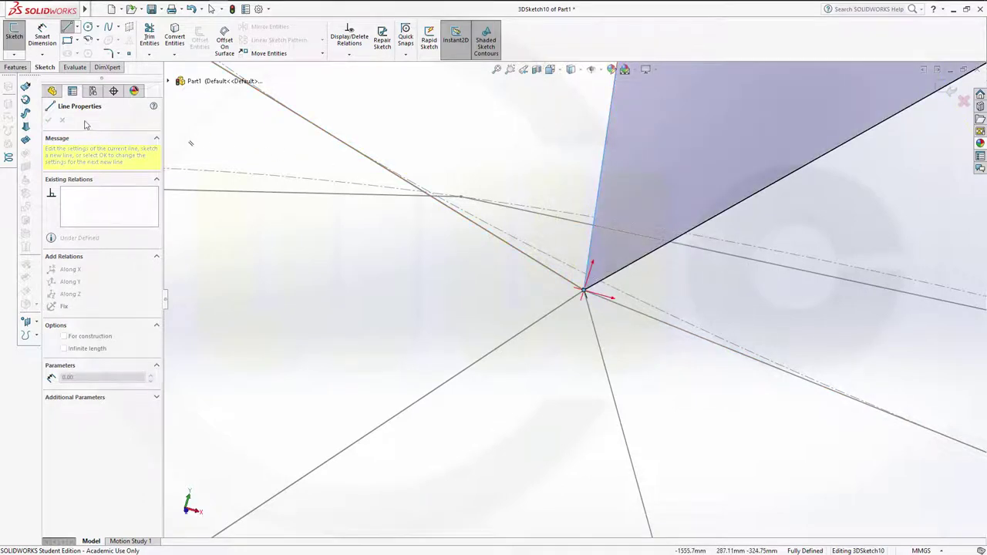
pyautogui.press('Escape')
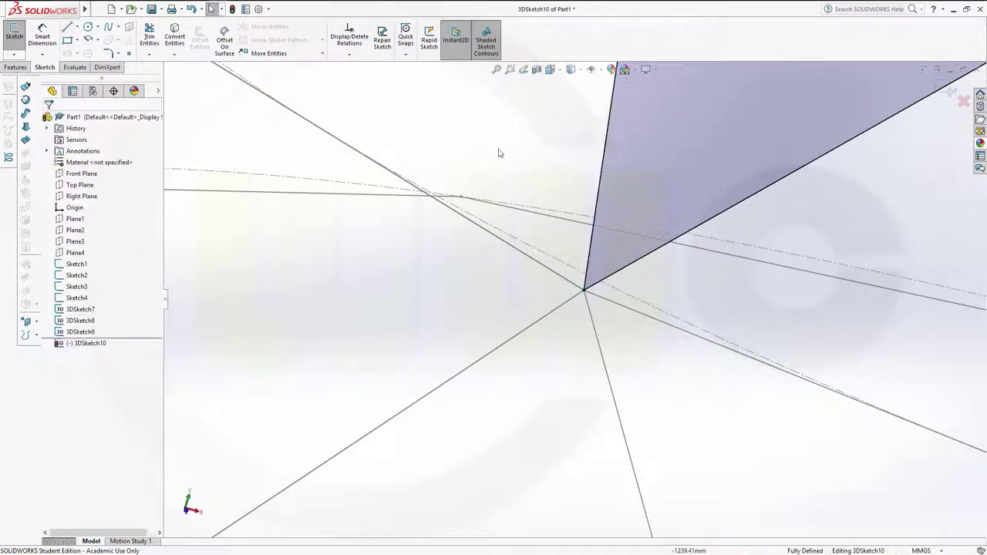
pyautogui.moveTo(663, 200)
pyautogui.mouseDown(button='middle')
pyautogui.moveTo(641, 237)
pyautogui.moveTo(687, 276)
pyautogui.moveTo(628, 271)
pyautogui.moveTo(611, 254)
pyautogui.mouseUp(button='middle')
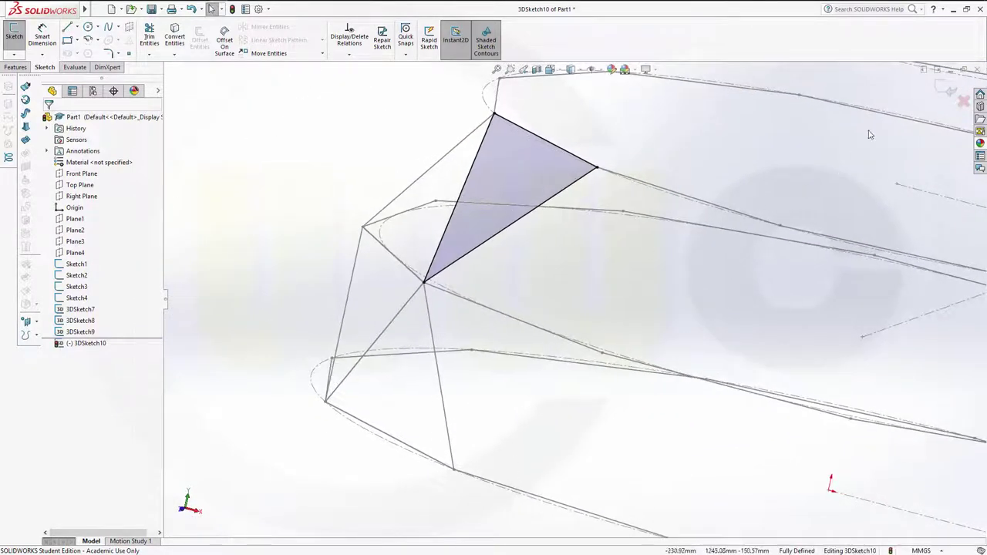
pyautogui.click(946, 89)
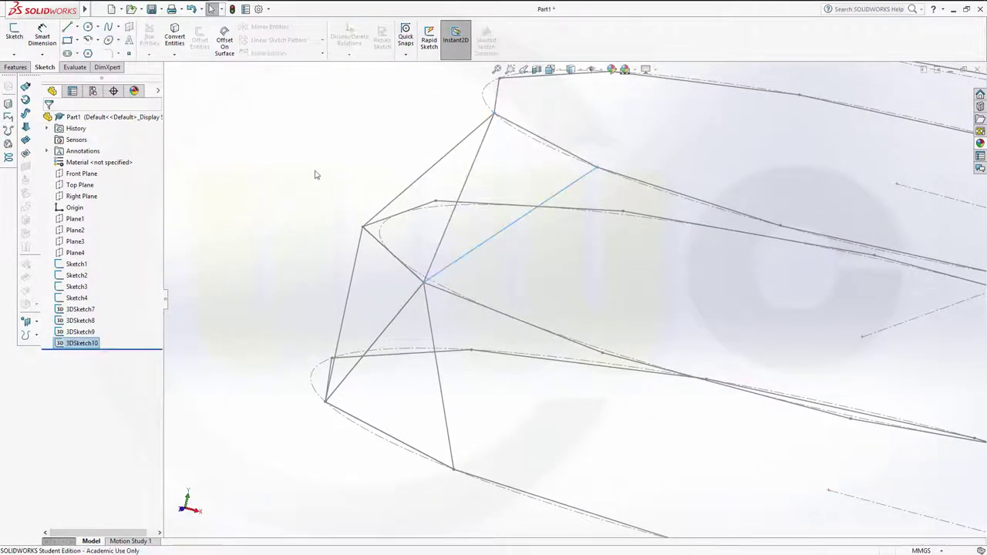
pyautogui.click(315, 175)
pyautogui.moveTo(568, 283); pyautogui.dragTo(626, 306, button='middle')
pyautogui.scroll(4, 823, 210)
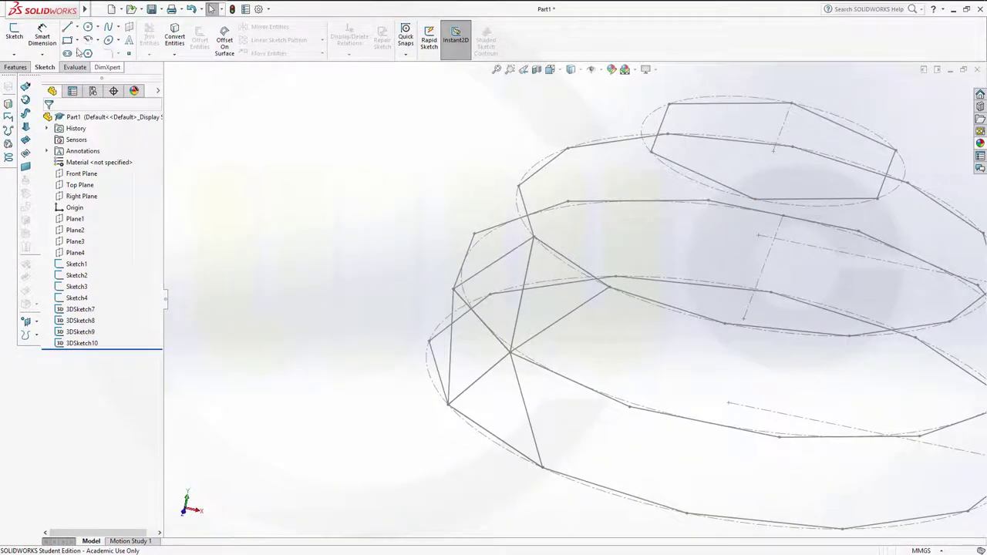
pyautogui.click(13, 54)
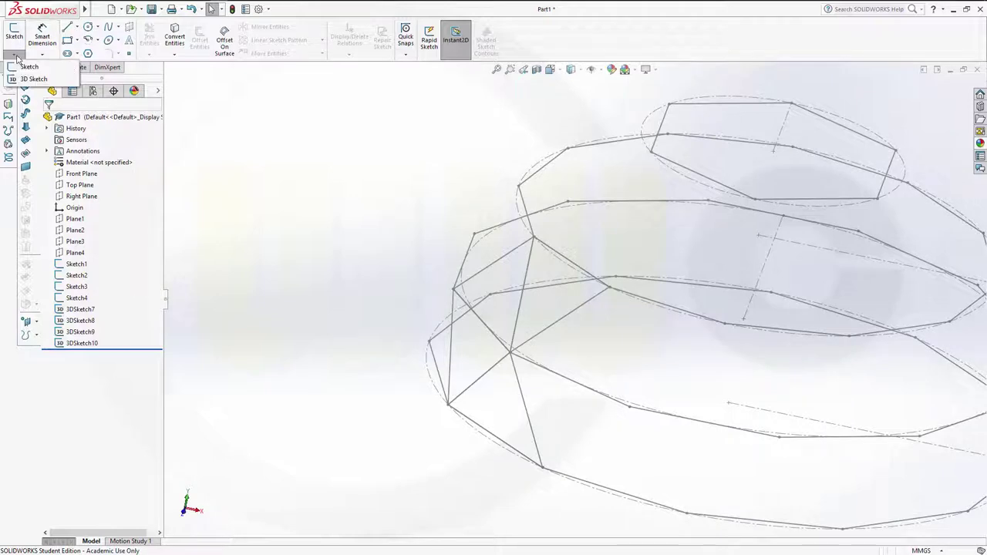
pyautogui.click(24, 79)
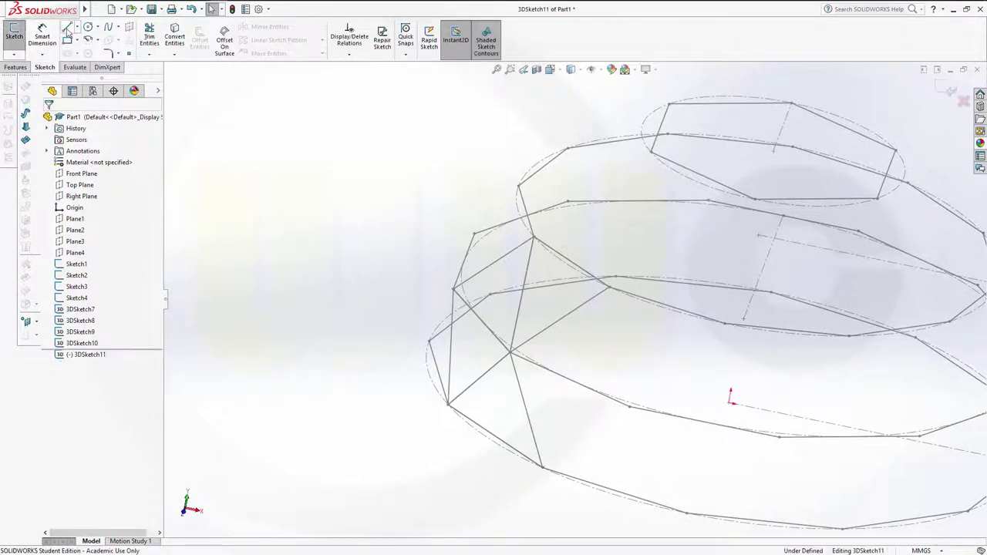
pyautogui.click(67, 28)
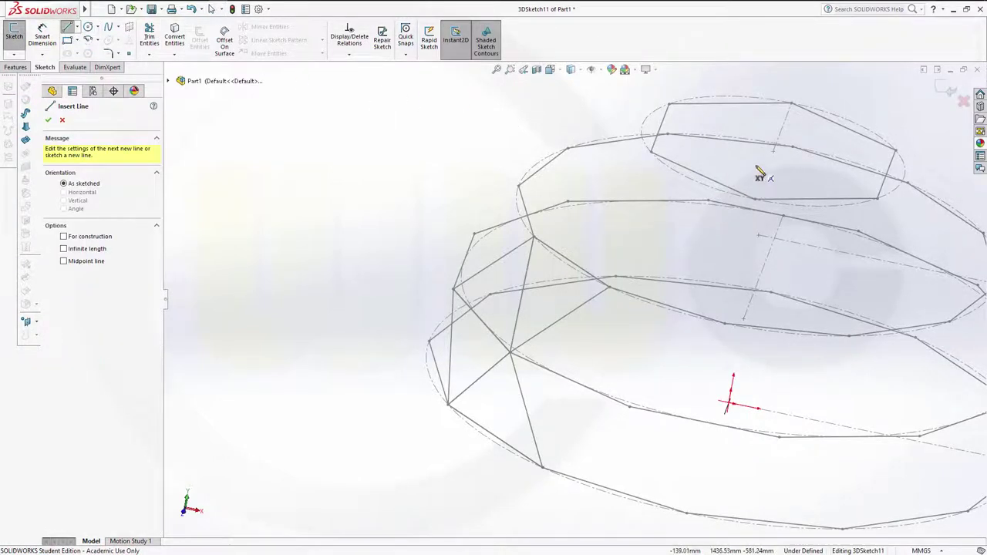
pyautogui.moveTo(763, 173); pyautogui.dragTo(764, 123, button='middle')
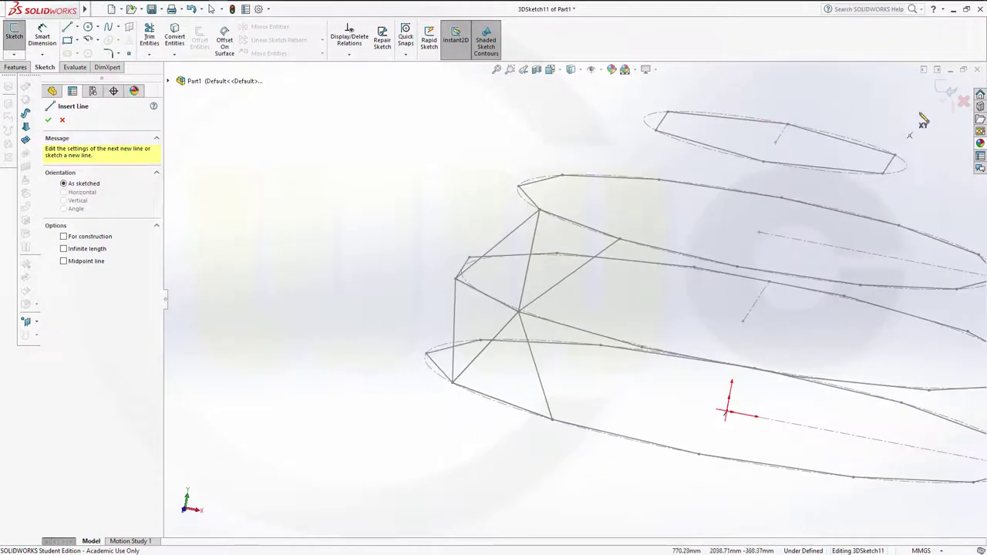
pyautogui.click(954, 100)
# Start a sketch on Plane4, place a point at its origin as the dome's apex, and close the sketch.
pyautogui.scroll(-5, 934, 77)
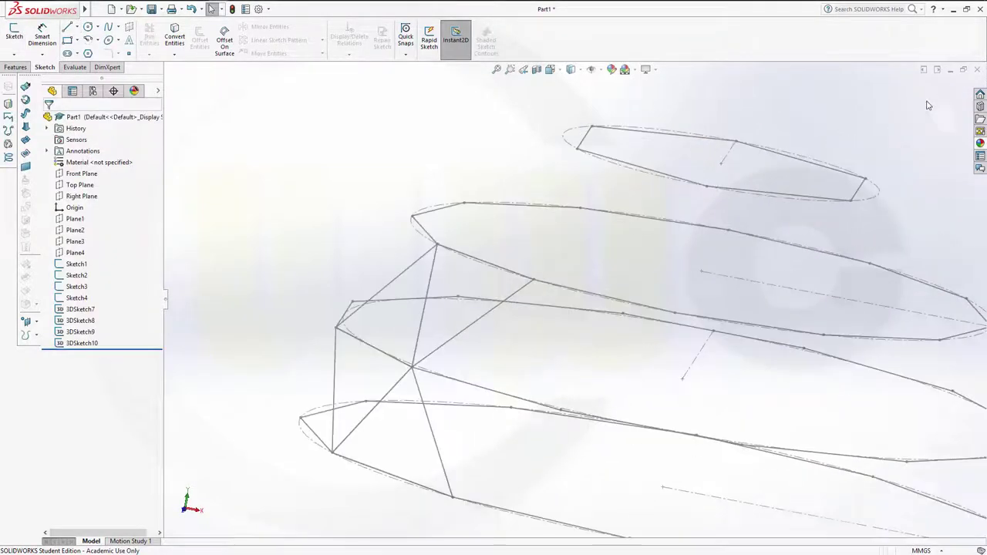
pyautogui.scroll(5, 651, 124)
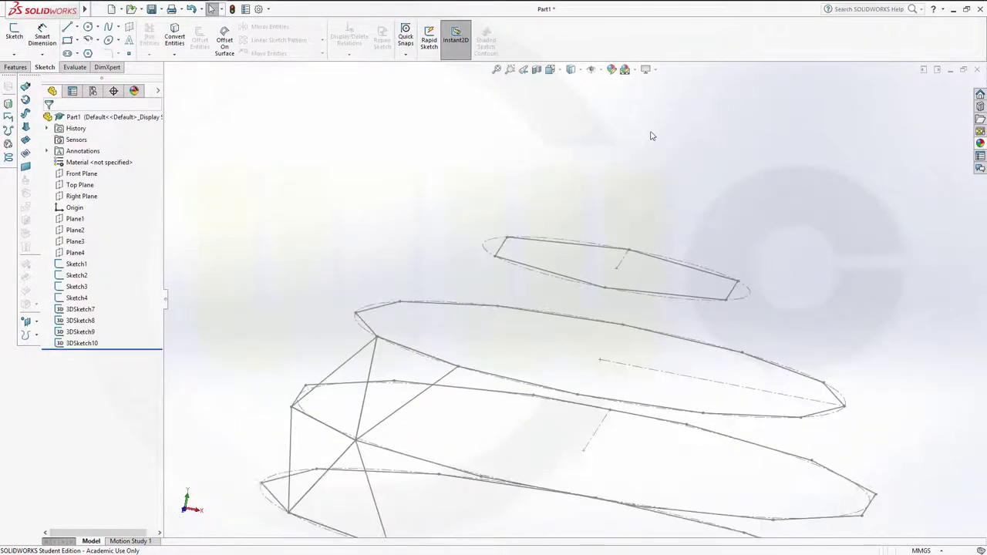
pyautogui.moveTo(648, 217); pyautogui.dragTo(641, 207, button='middle')
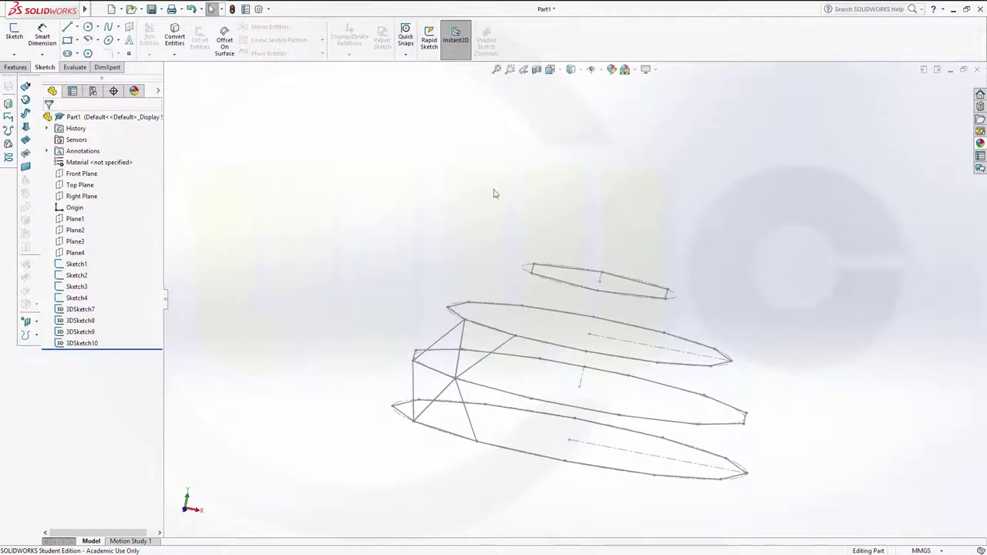
pyautogui.click(76, 254)
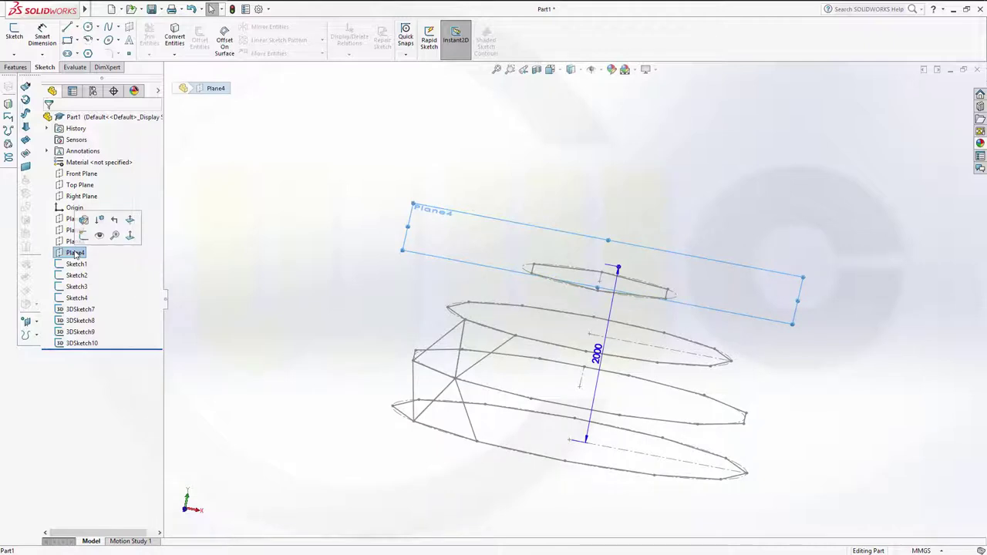
pyautogui.click(84, 236)
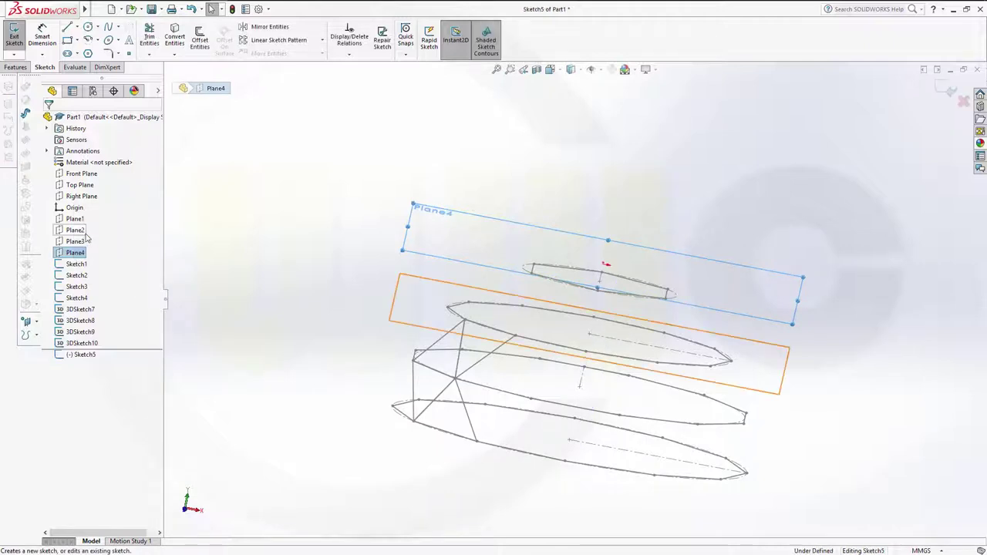
pyautogui.click(131, 54)
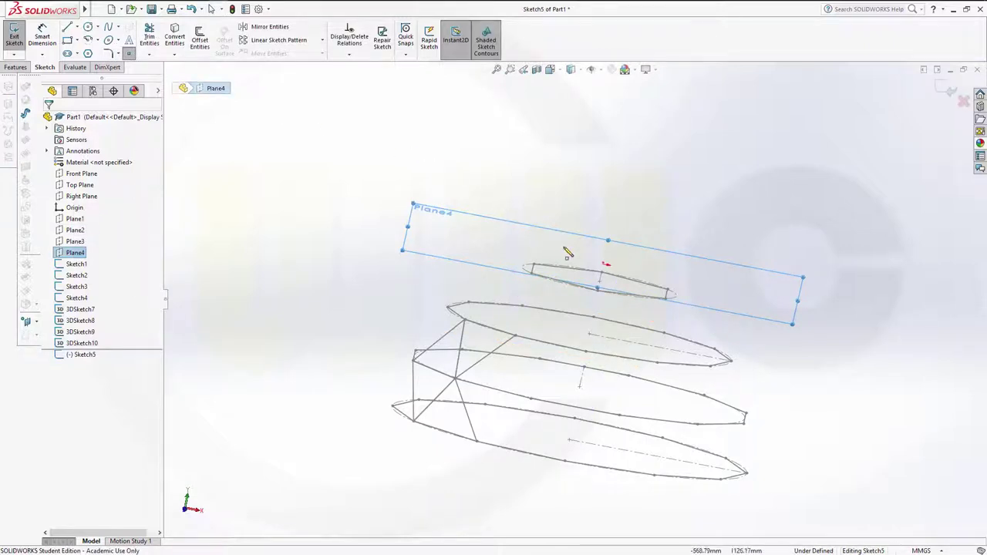
pyautogui.click(604, 267)
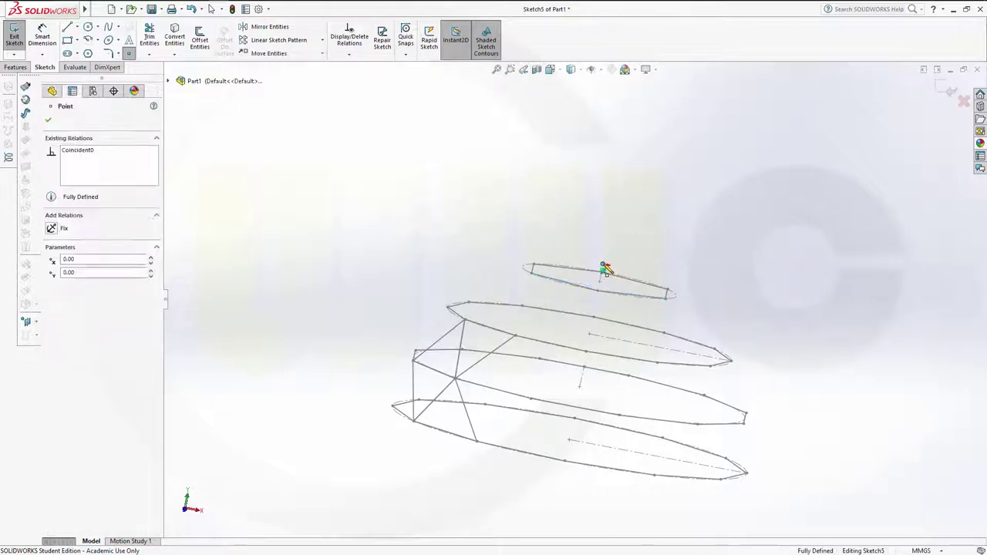
pyautogui.click(48, 121)
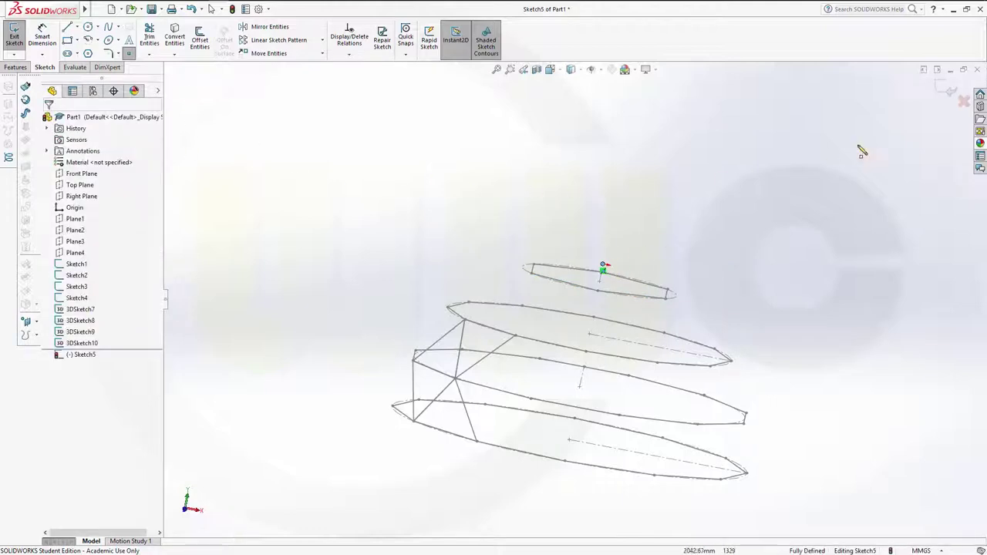
pyautogui.click(948, 92)
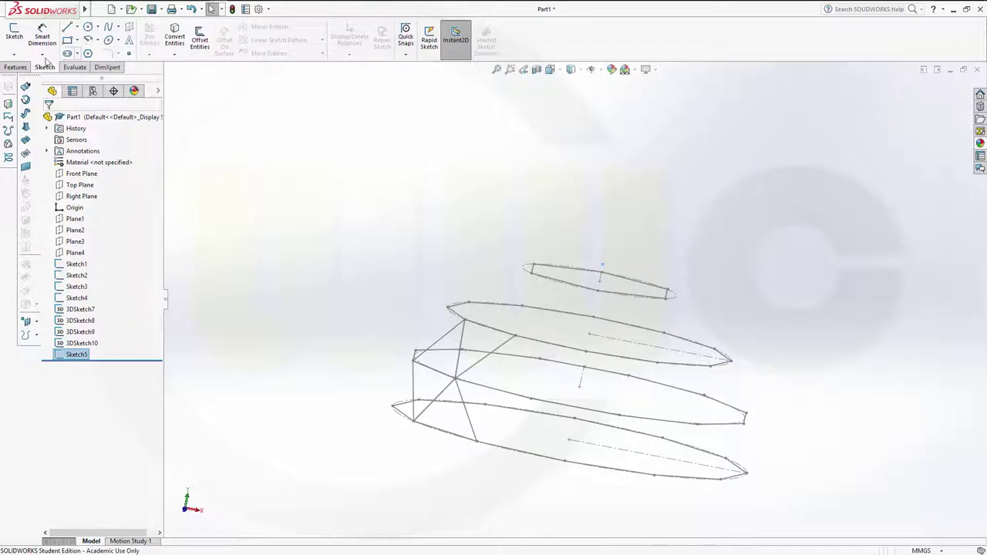
# In a new 3D sketch, draw a closed triangle joining the apex point to two adjacent vertices of the uppermost polygon, and close the sketch.
pyautogui.click(14, 55)
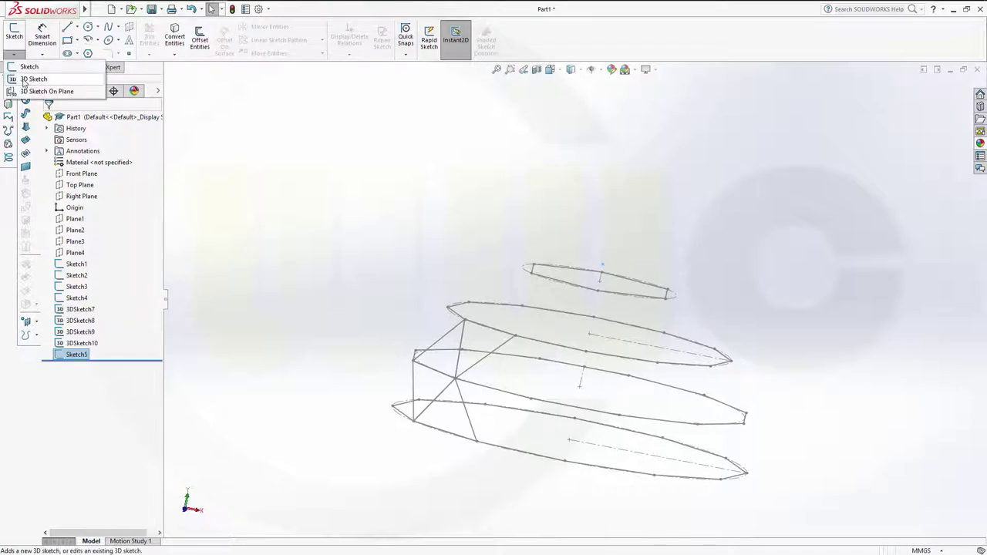
pyautogui.click(23, 81)
pyautogui.click(67, 27)
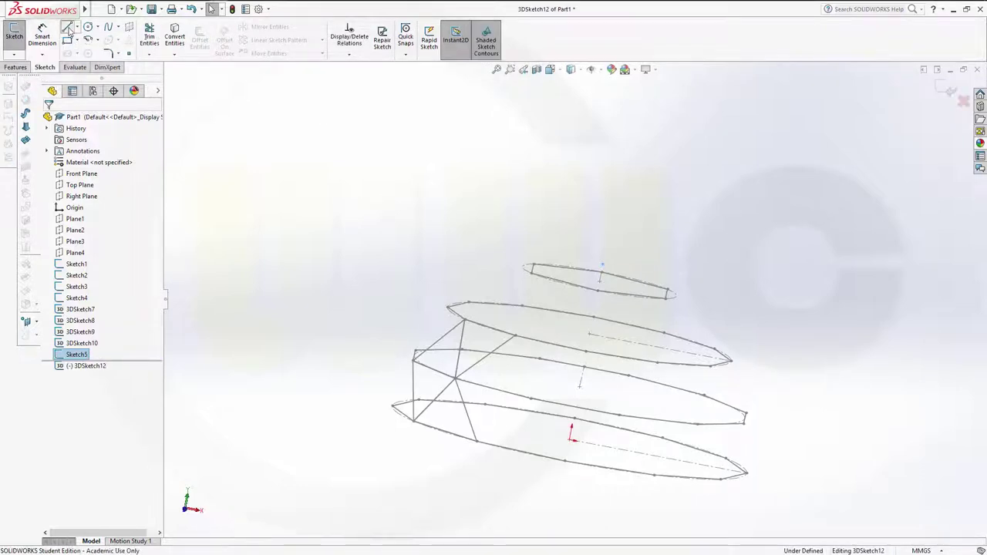
pyautogui.moveTo(575, 289); pyautogui.dragTo(559, 310, button='middle')
pyautogui.scroll(-3, 544, 313)
pyautogui.scroll(-1, 589, 297)
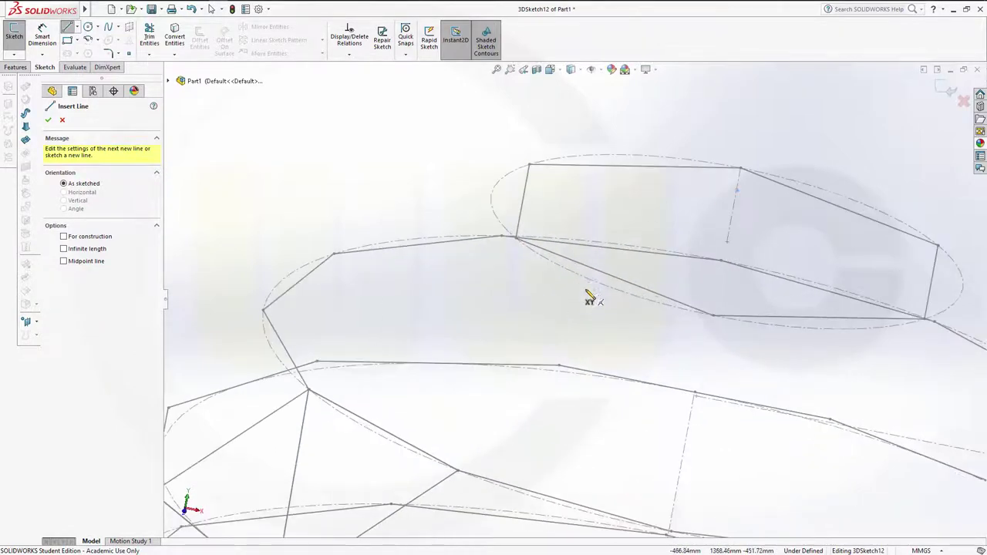
pyautogui.moveTo(517, 257); pyautogui.dragTo(525, 273, button='middle')
pyautogui.click(529, 259)
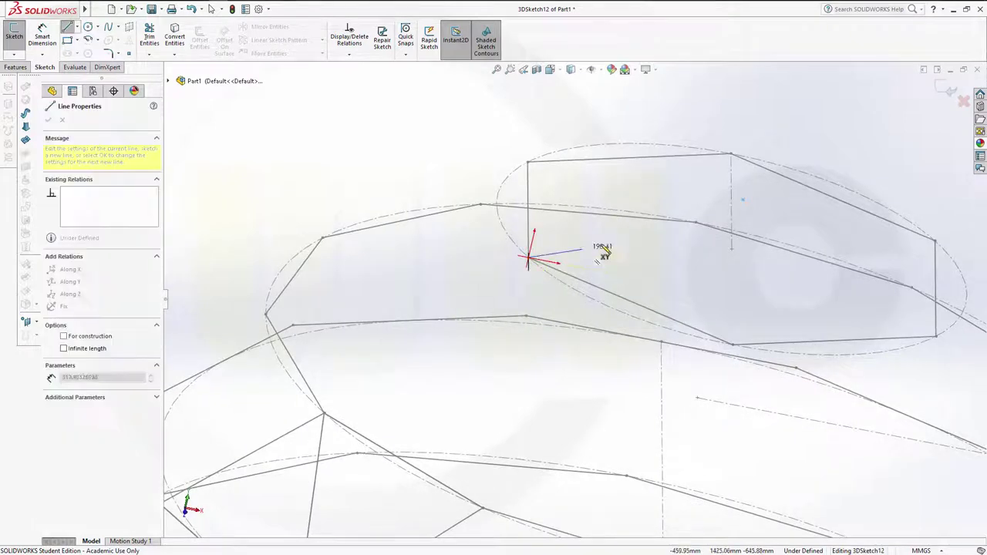
pyautogui.click(744, 203)
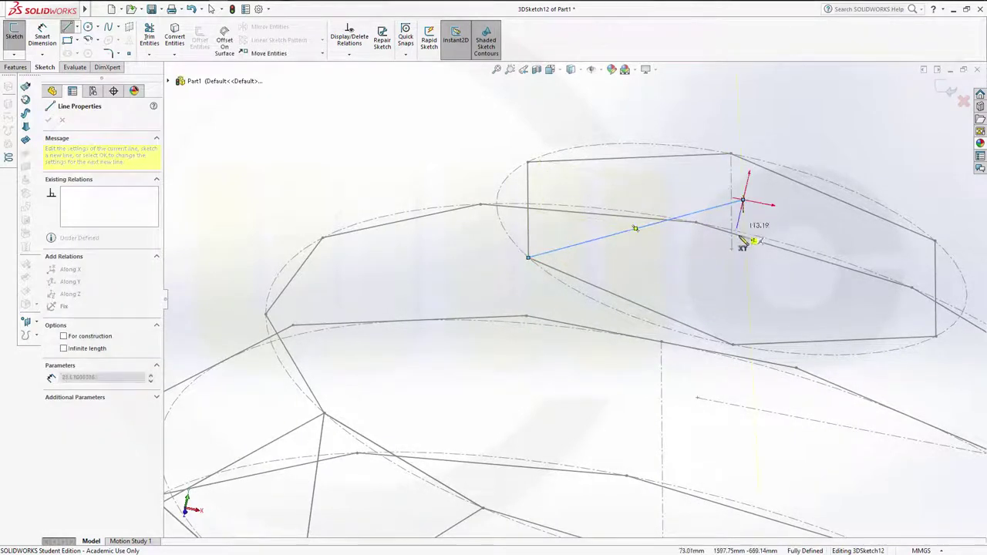
pyautogui.click(734, 345)
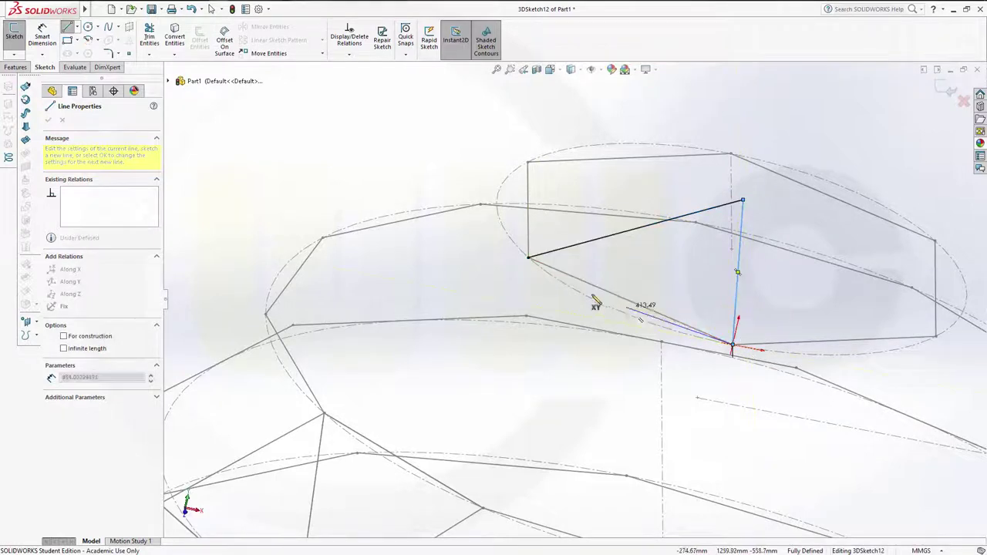
pyautogui.click(529, 260)
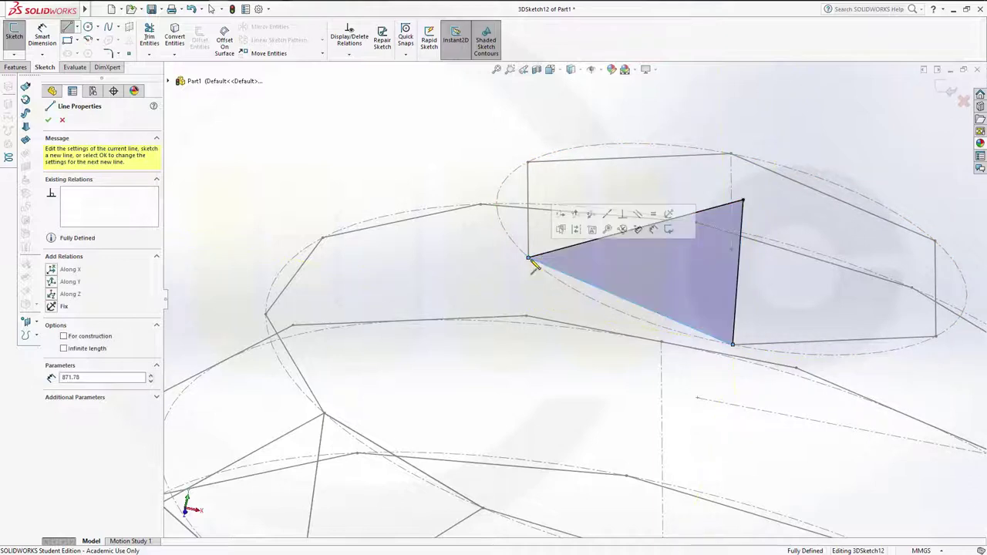
pyautogui.click(49, 122)
pyautogui.click(946, 94)
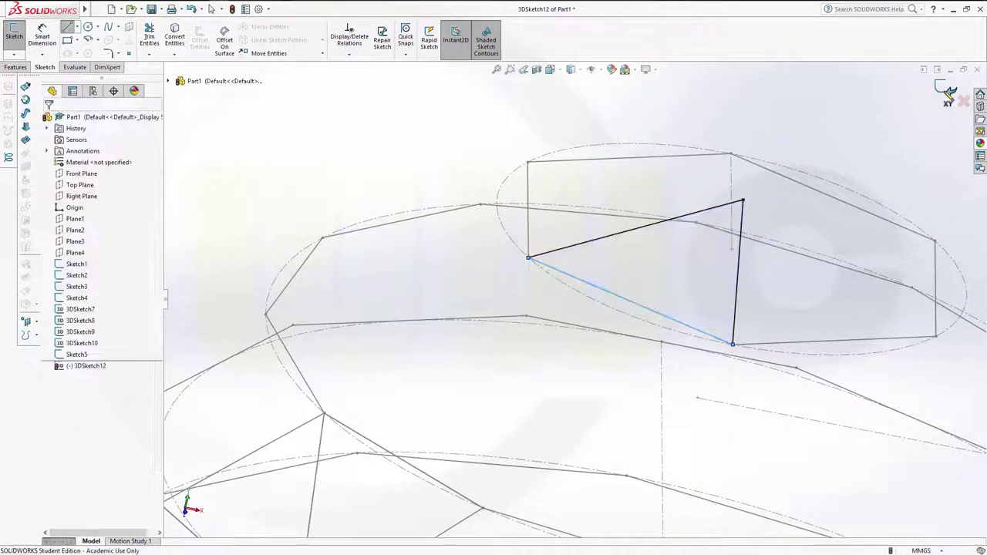
pyautogui.click(829, 147)
# In a new 3D sketch, draw a line from the third polygon's shared triangle vertex to the nearest vertex of the uppermost polygon.
pyautogui.moveTo(777, 263)
pyautogui.mouseDown(button='middle')
pyautogui.moveTo(779, 221)
pyautogui.moveTo(695, 353)
pyautogui.mouseUp(button='middle')
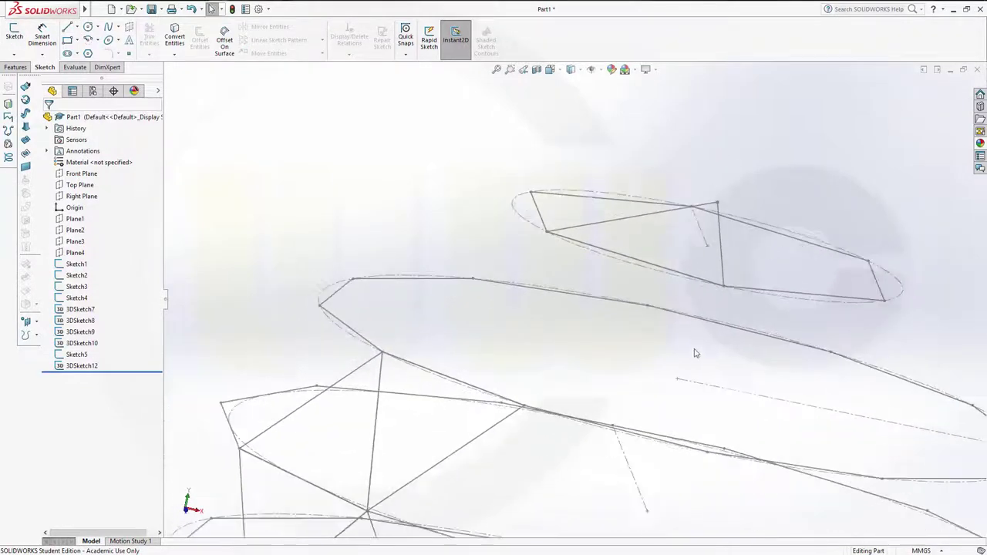
pyautogui.scroll(3, 693, 348)
pyautogui.moveTo(646, 332)
pyautogui.mouseDown(button='middle')
pyautogui.moveTo(662, 328)
pyautogui.moveTo(656, 352)
pyautogui.mouseUp(button='middle')
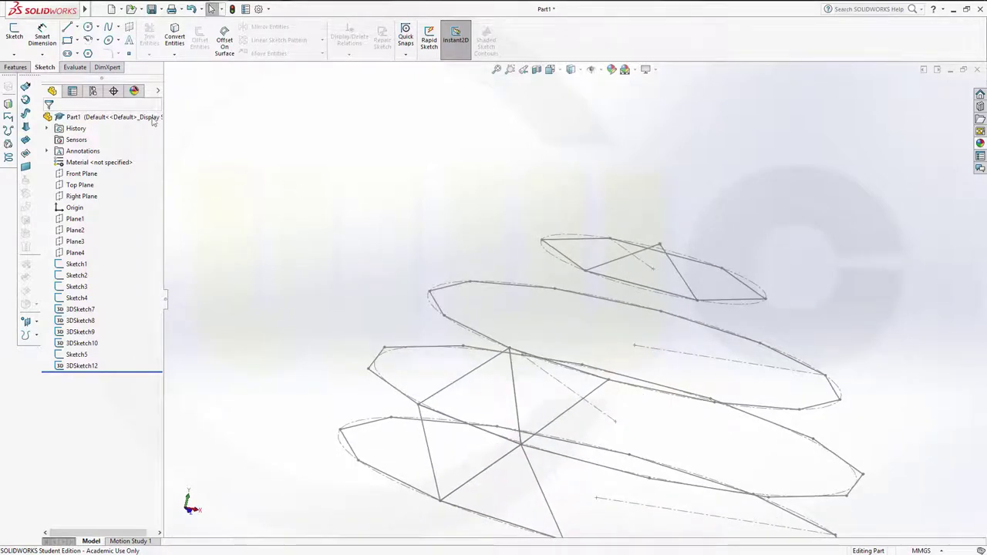
pyautogui.click(14, 55)
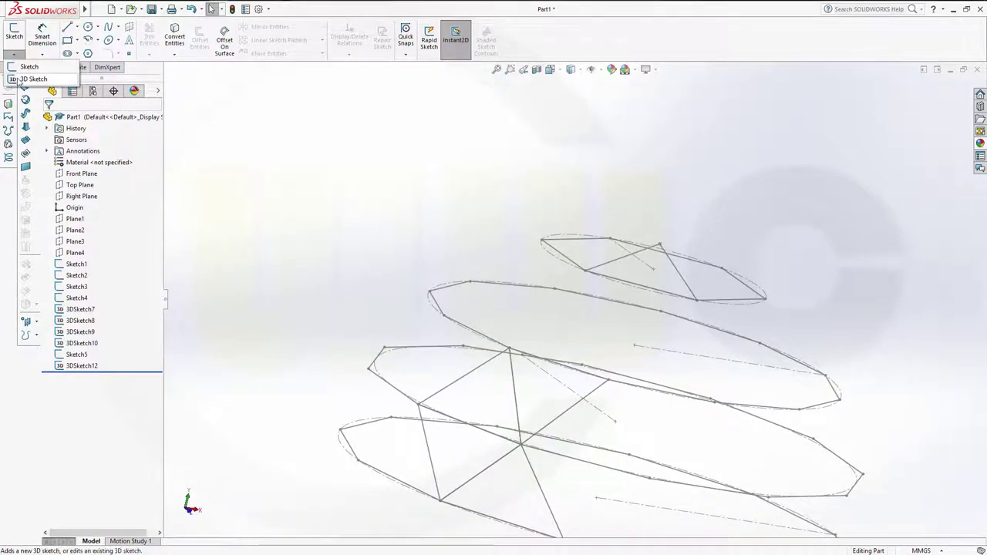
pyautogui.click(34, 79)
pyautogui.click(67, 28)
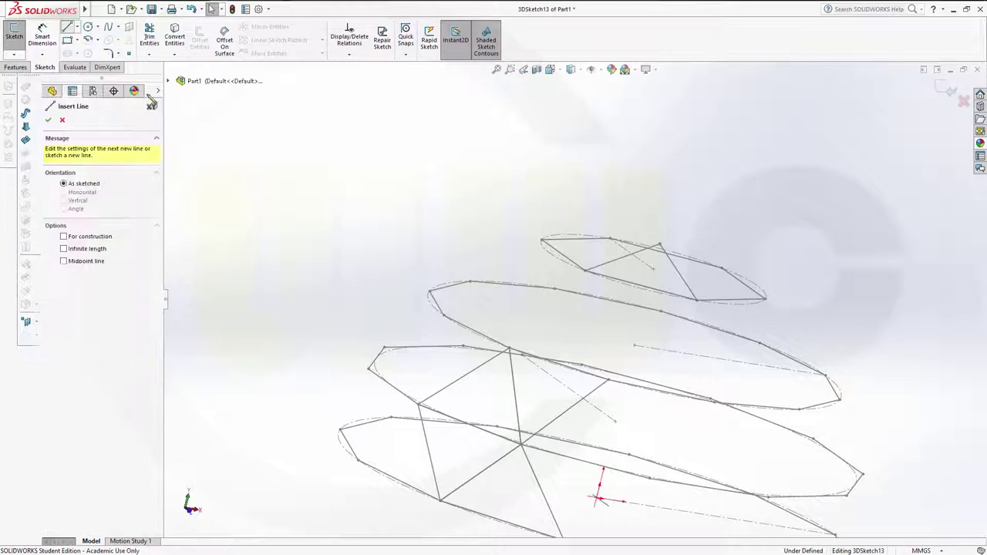
pyautogui.click(513, 351)
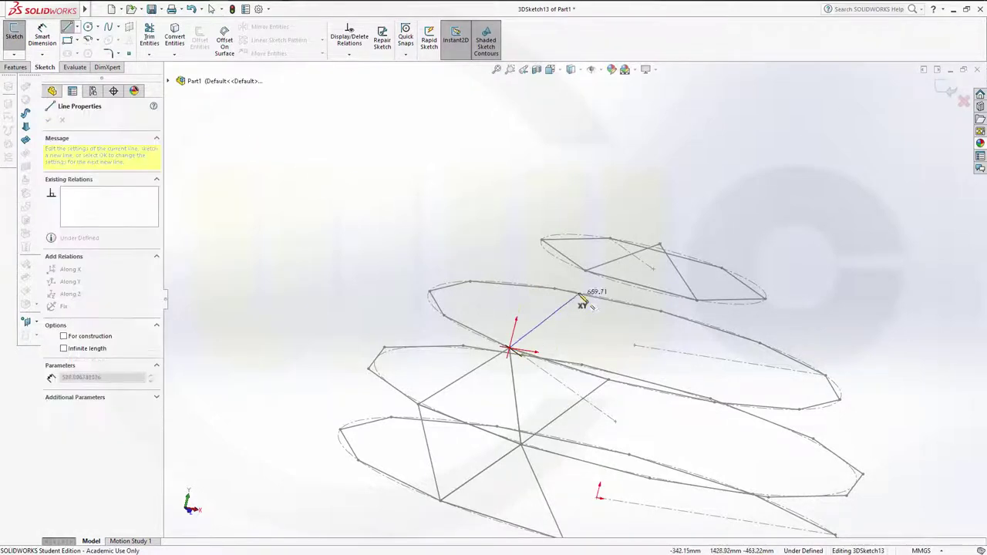
pyautogui.scroll(2, 602, 284)
pyautogui.scroll(-5, 604, 283)
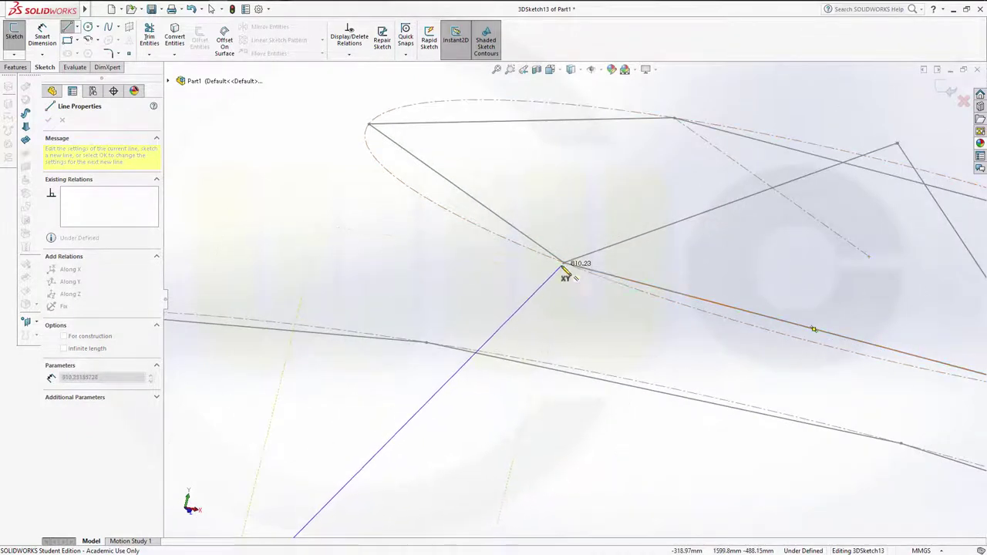
pyautogui.click(564, 267)
# Continue the line from the uppermost-polygon vertex to the adjacent third-polygon vertex and back to the start, completing the triangle.
pyautogui.scroll(3, 580, 309)
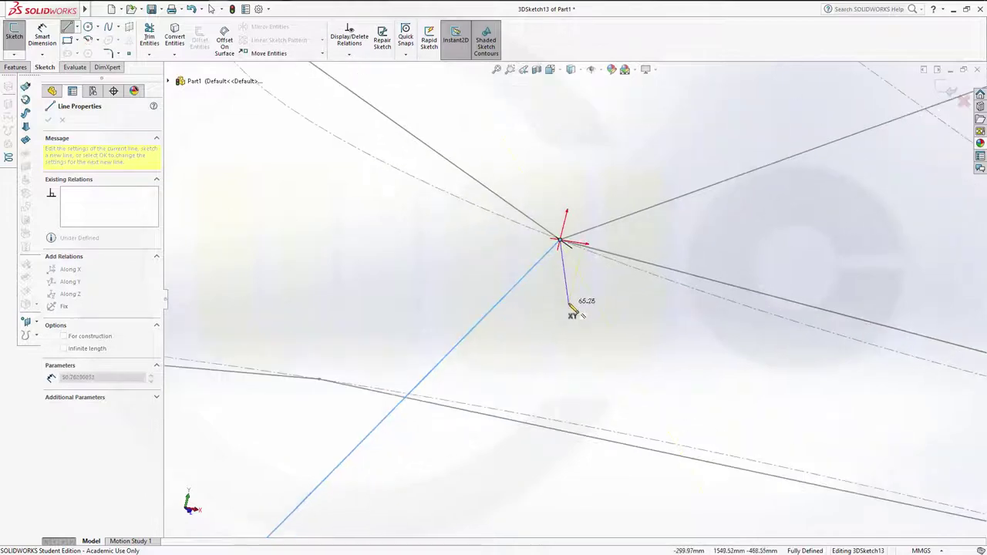
pyautogui.scroll(-3, 588, 333)
pyautogui.scroll(5, 578, 337)
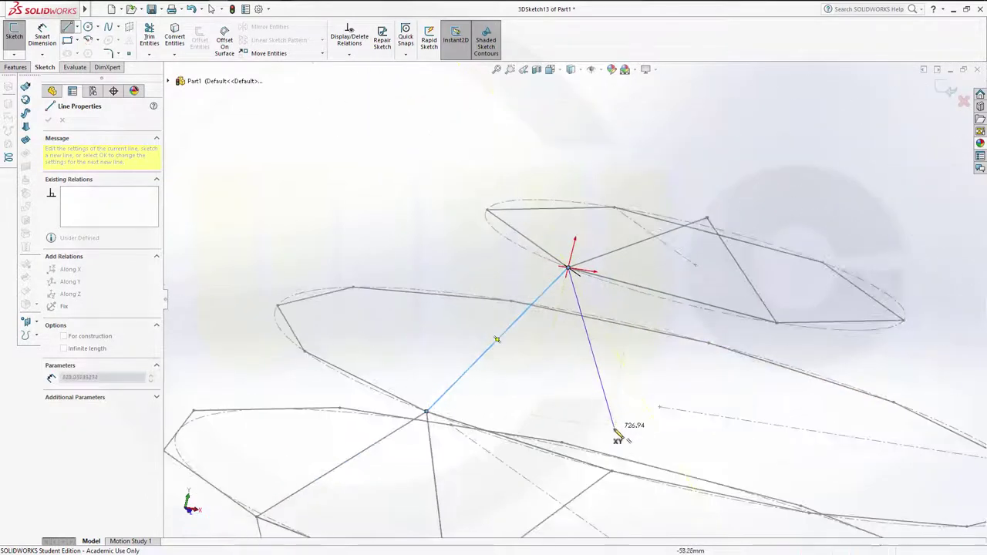
pyautogui.scroll(3, 617, 451)
pyautogui.scroll(-5, 610, 455)
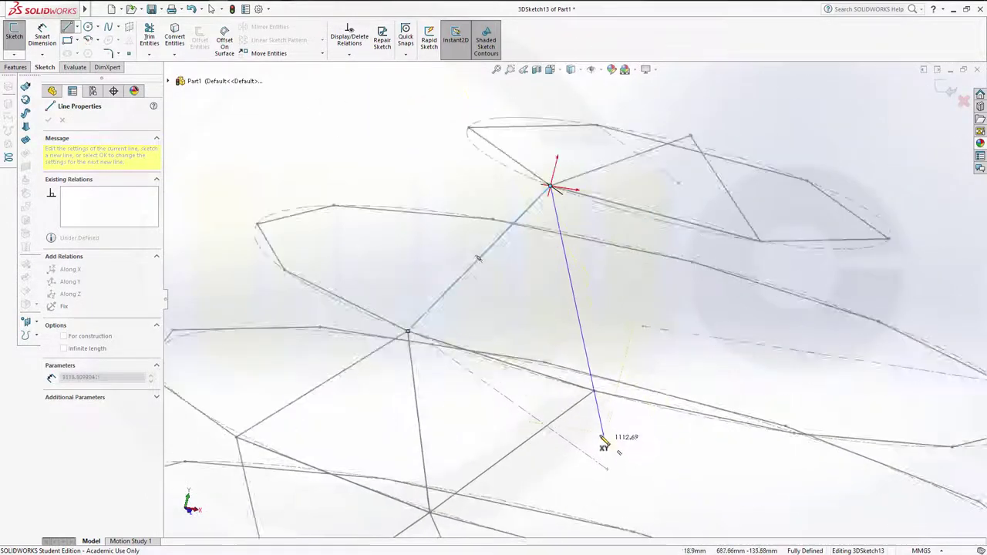
pyautogui.scroll(-3, 590, 370)
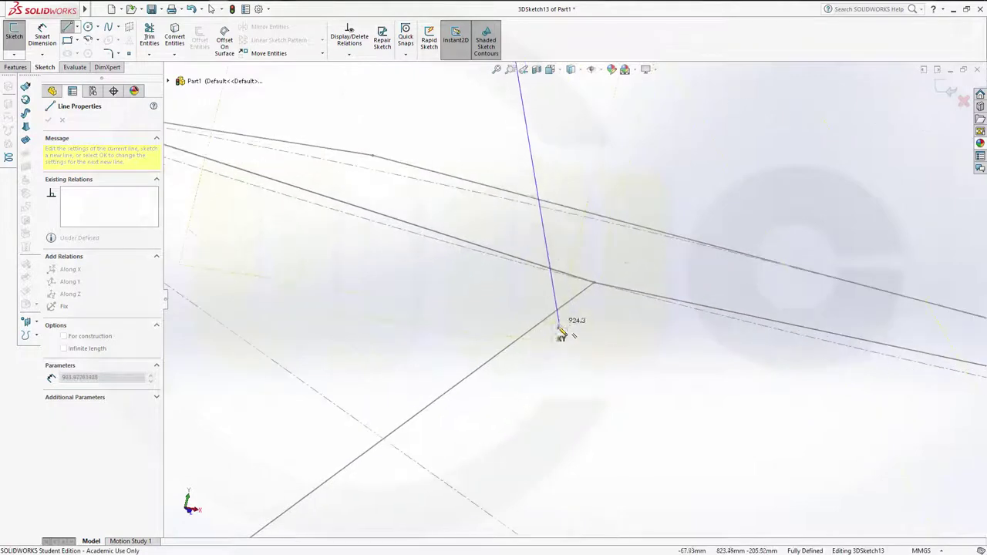
pyautogui.click(594, 283)
pyautogui.scroll(1, 507, 316)
pyautogui.scroll(3, 540, 324)
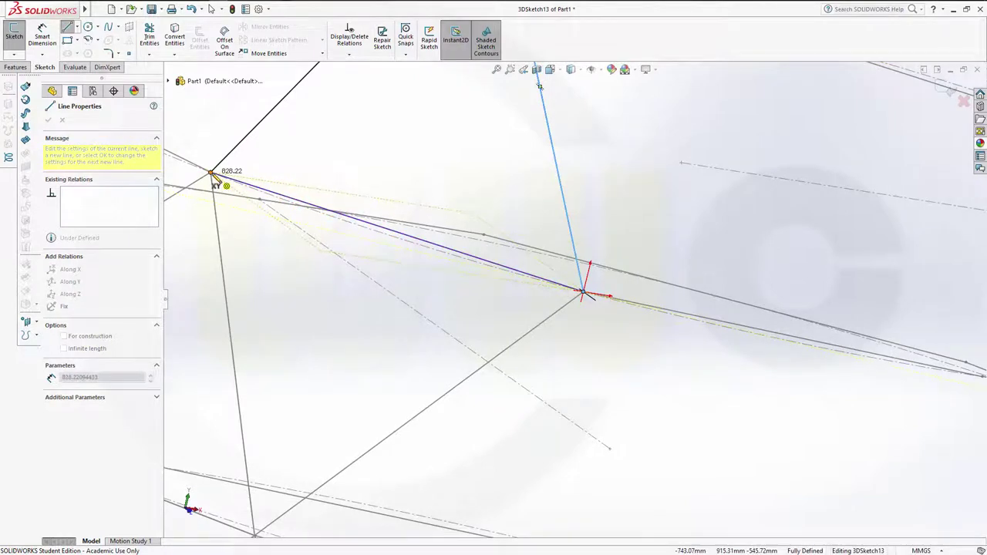
pyautogui.click(212, 173)
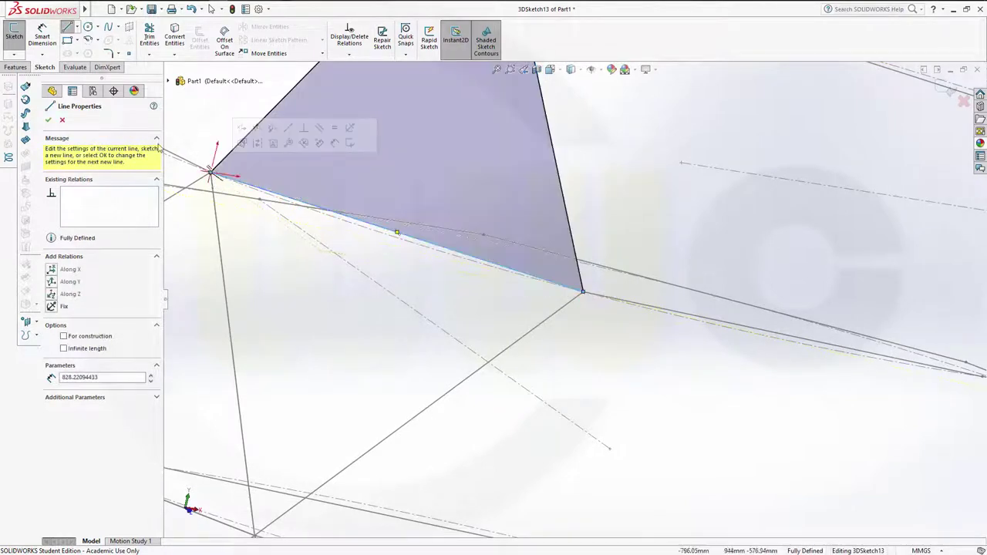
pyautogui.click(48, 121)
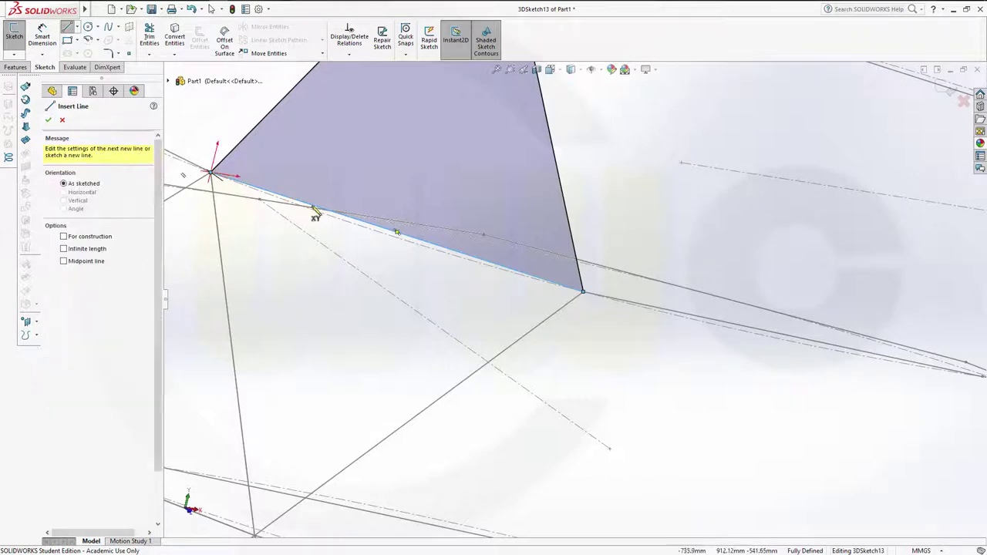
# Close the 3D sketch of the triangle between the third polygon and the uppermost polygon.
pyautogui.click(948, 92)
pyautogui.moveTo(716, 183); pyautogui.dragTo(631, 225, button='middle')
pyautogui.click(608, 225)
pyautogui.moveTo(571, 245); pyautogui.dragTo(573, 256, button='middle')
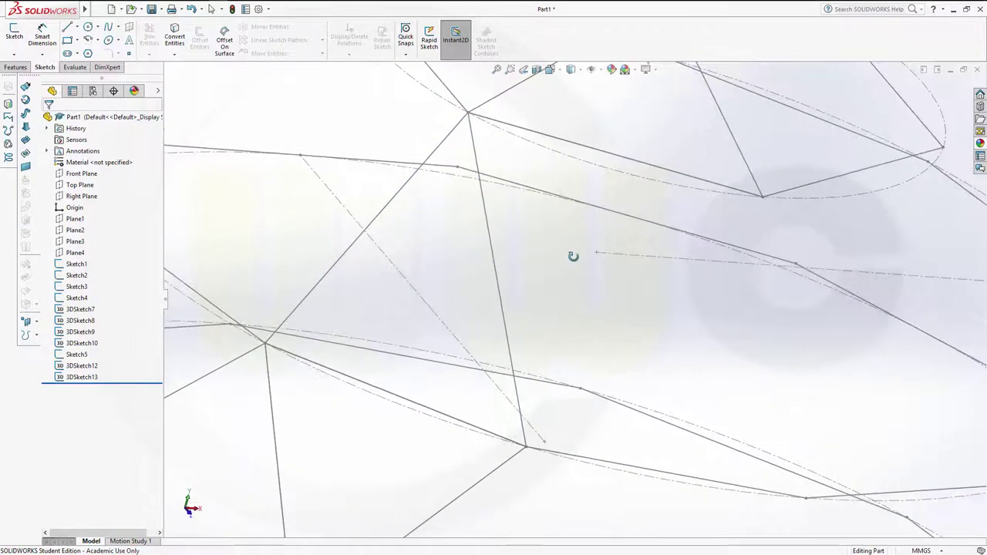
# In a new 3D sketch, draw a closed triangle joining two adjacent uppermost-polygon vertices to the third-polygon vertex below them, and close the sketch.
pyautogui.click(24, 85)
pyautogui.click(69, 29)
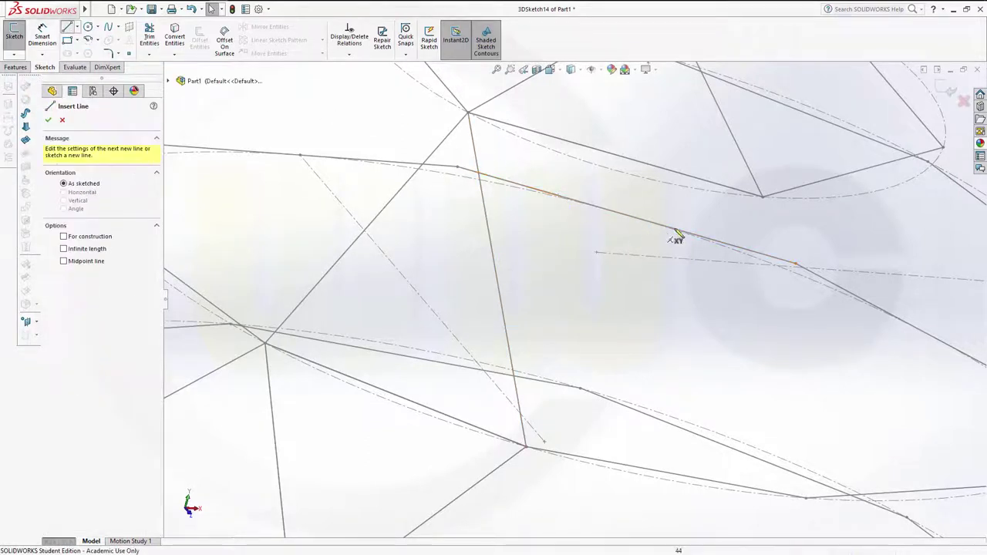
pyautogui.click(763, 198)
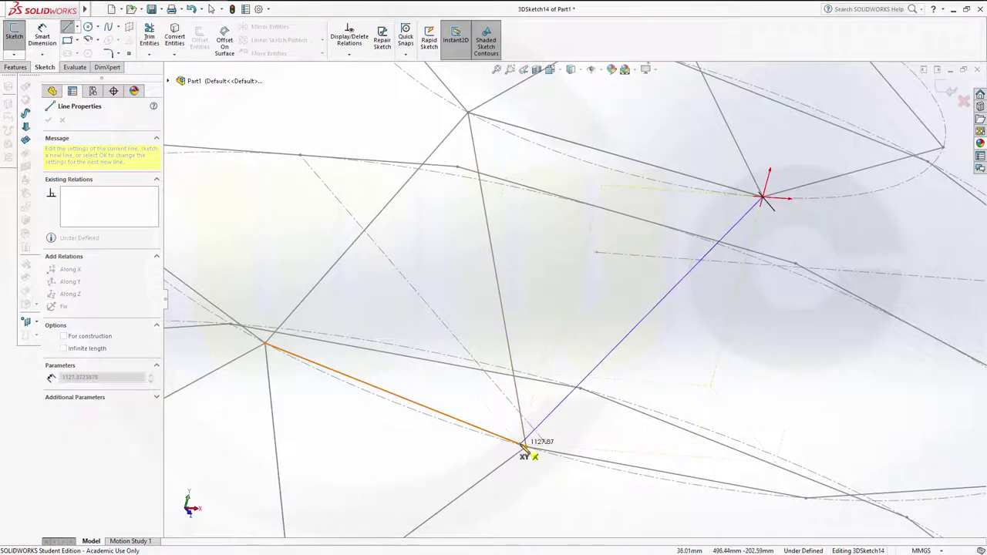
pyautogui.click(526, 446)
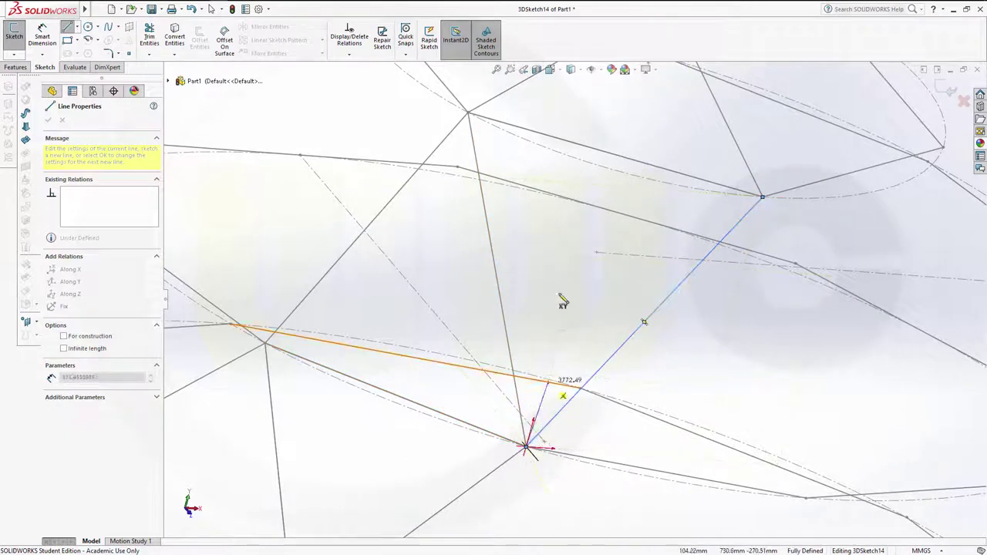
pyautogui.click(468, 113)
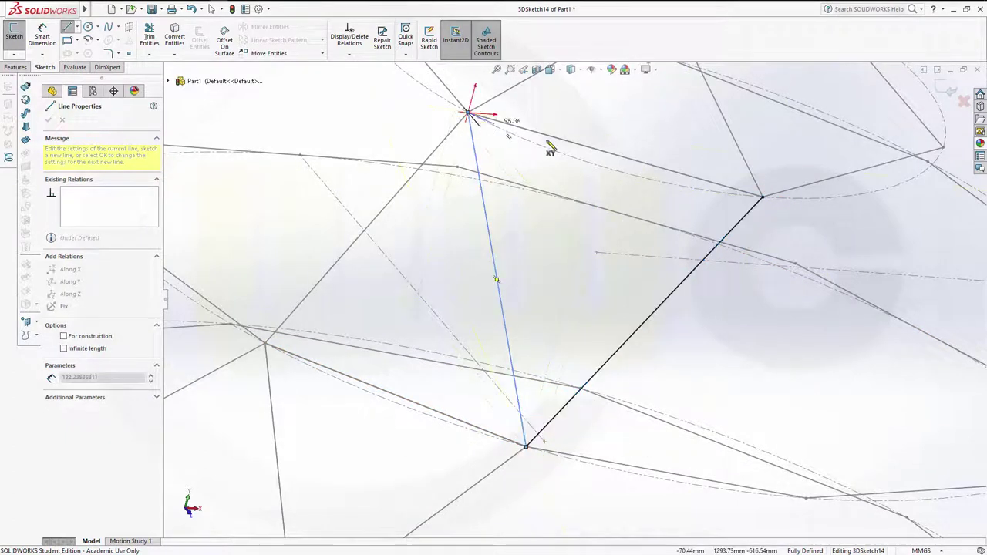
pyautogui.click(764, 197)
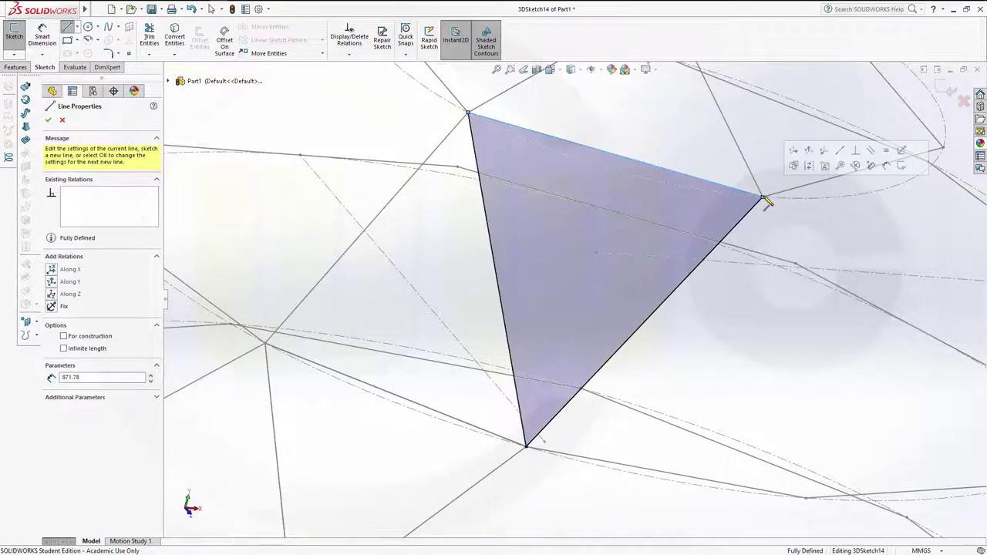
pyautogui.click(47, 122)
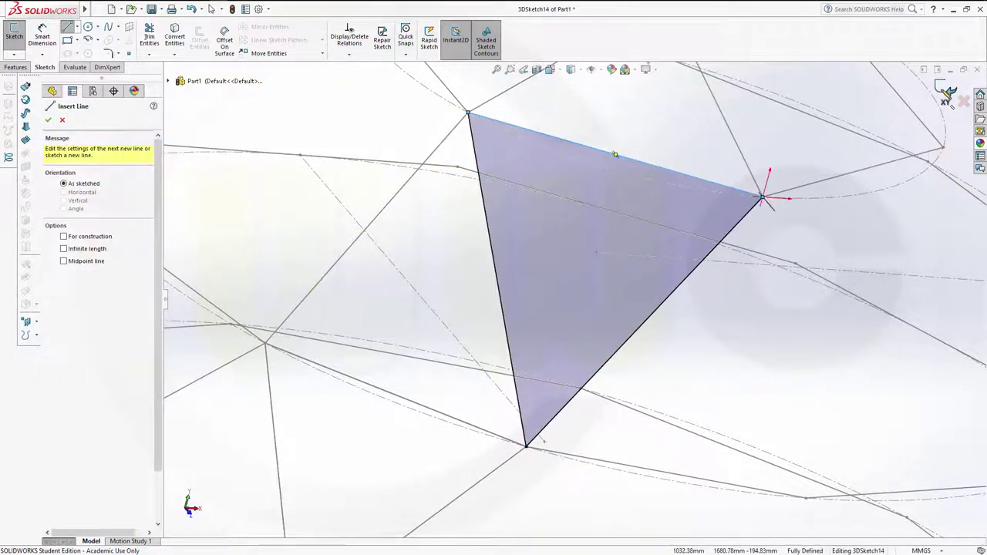
pyautogui.click(947, 93)
# In a new 3D sketch, draw a closed triangle from the uppermost polygon's shared triangle vertex to two adjacent third-polygon vertices, and close the sketch.
pyautogui.scroll(1, 572, 290)
pyautogui.scroll(1, 778, 253)
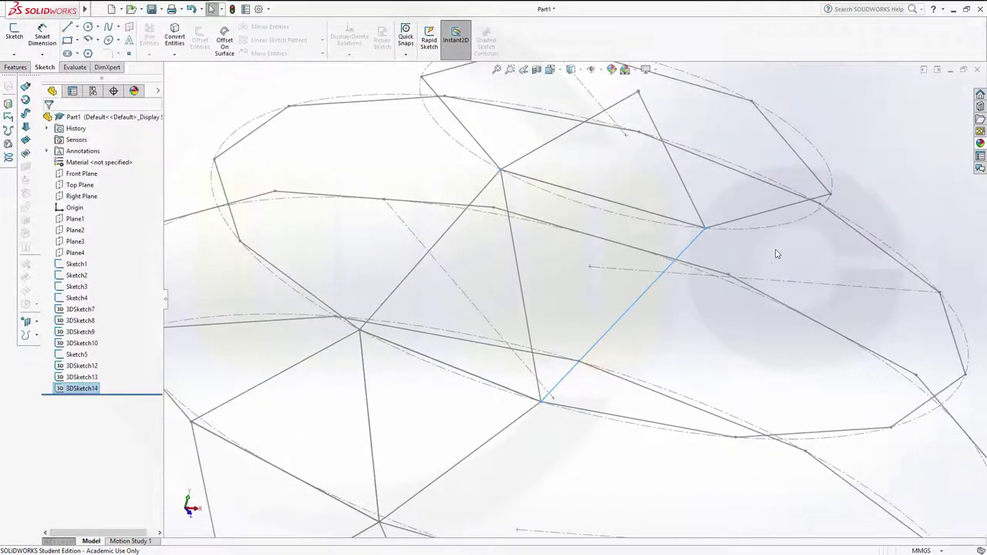
pyautogui.moveTo(739, 263); pyautogui.dragTo(761, 245, button='middle')
pyautogui.moveTo(762, 245)
pyautogui.mouseDown(button='middle')
pyautogui.moveTo(723, 234)
pyautogui.moveTo(712, 245)
pyautogui.mouseUp(button='middle')
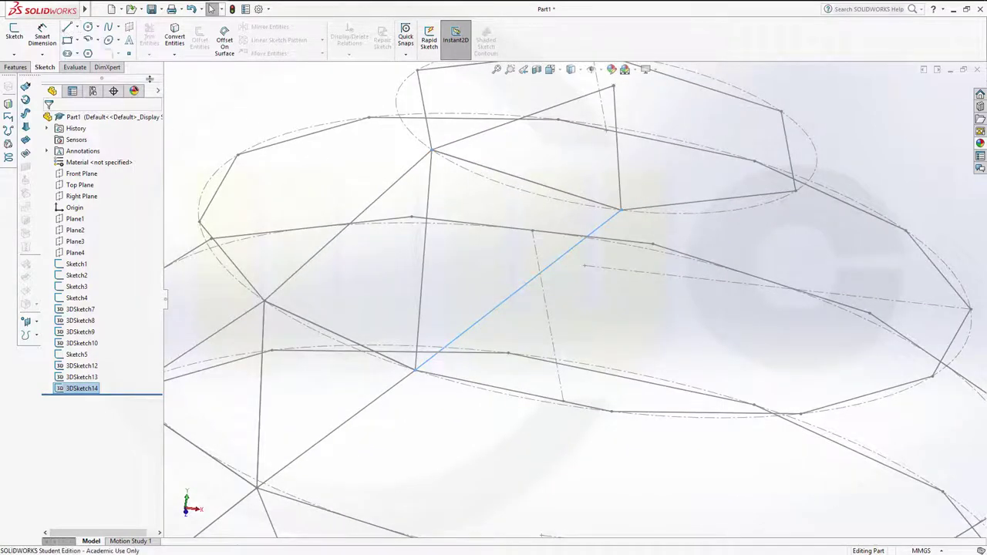
pyautogui.click(14, 54)
pyautogui.click(21, 80)
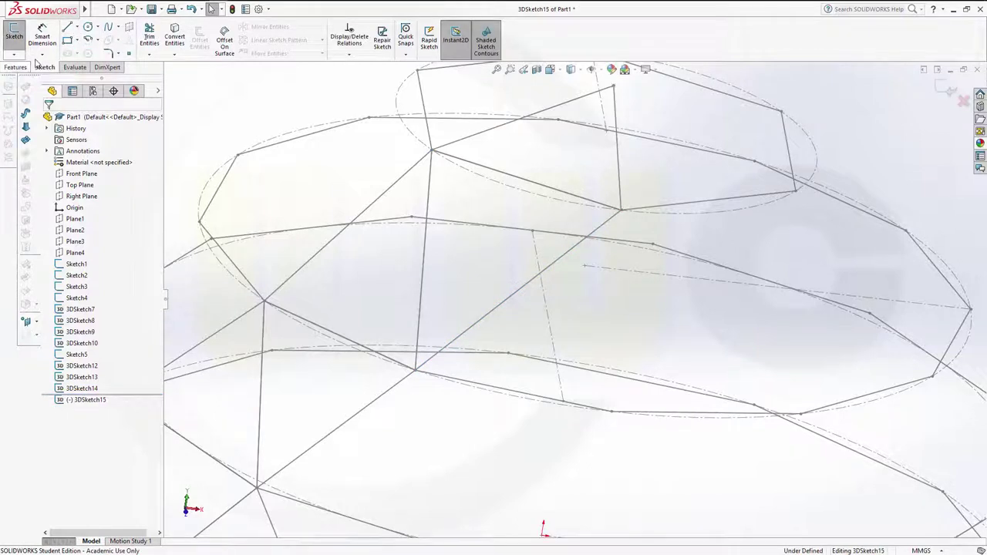
pyautogui.click(68, 27)
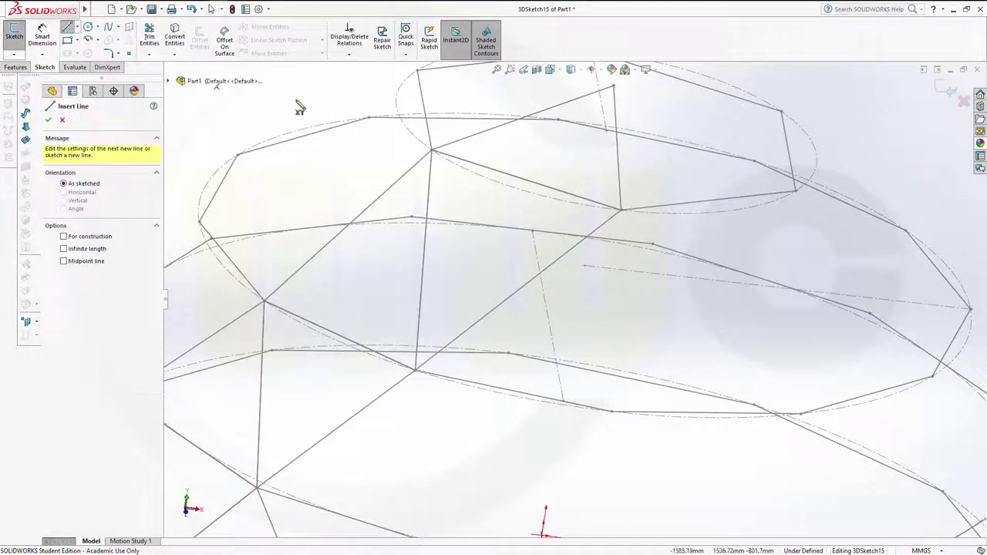
pyautogui.click(622, 211)
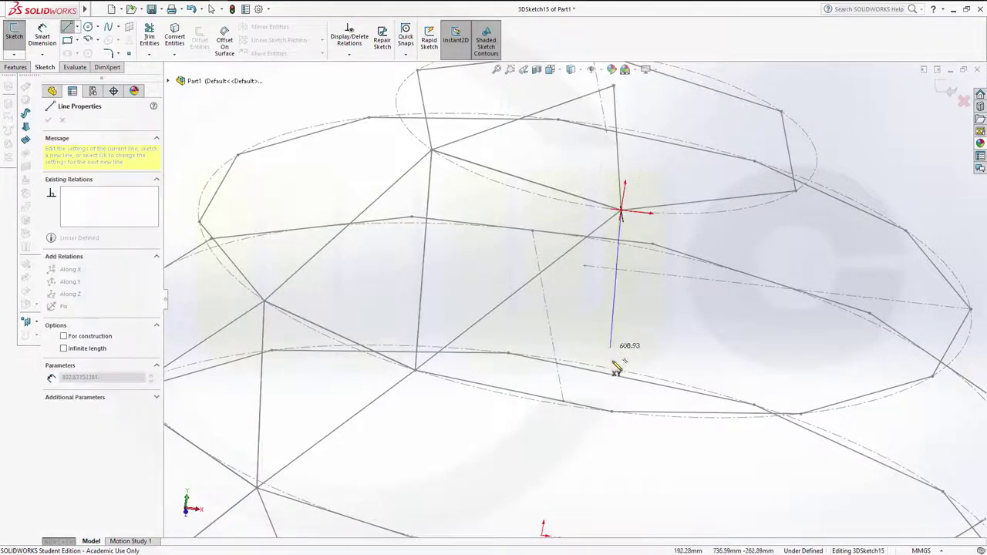
pyautogui.click(613, 412)
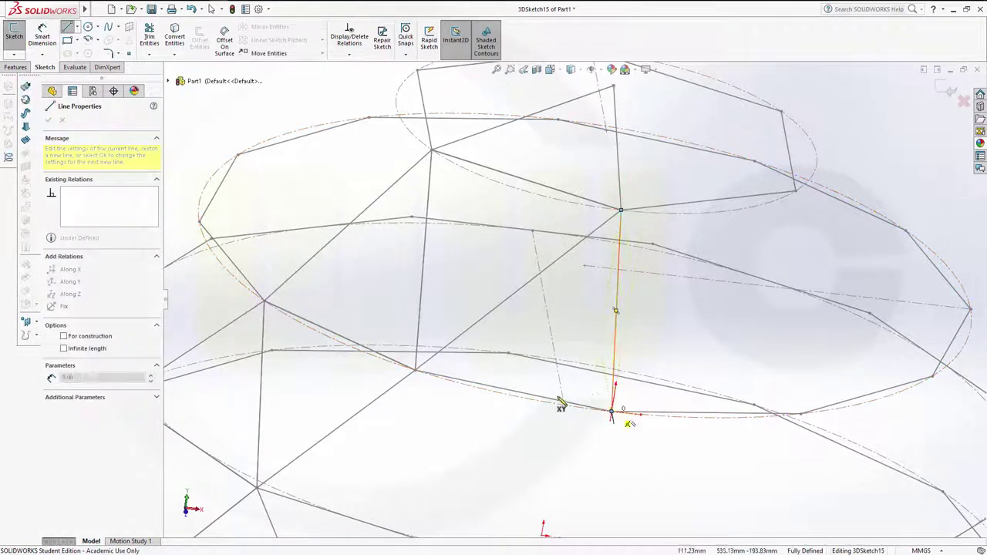
pyautogui.click(415, 373)
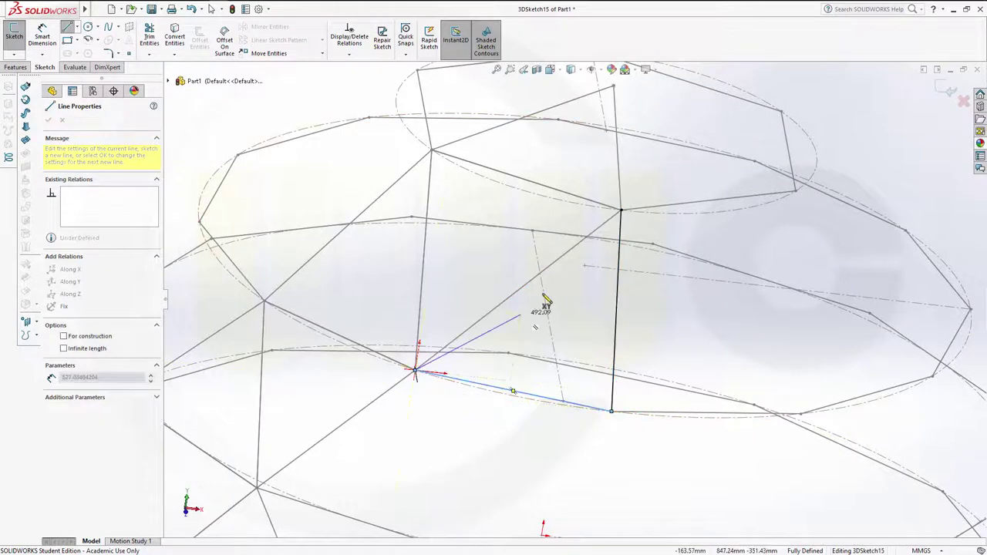
pyautogui.click(622, 210)
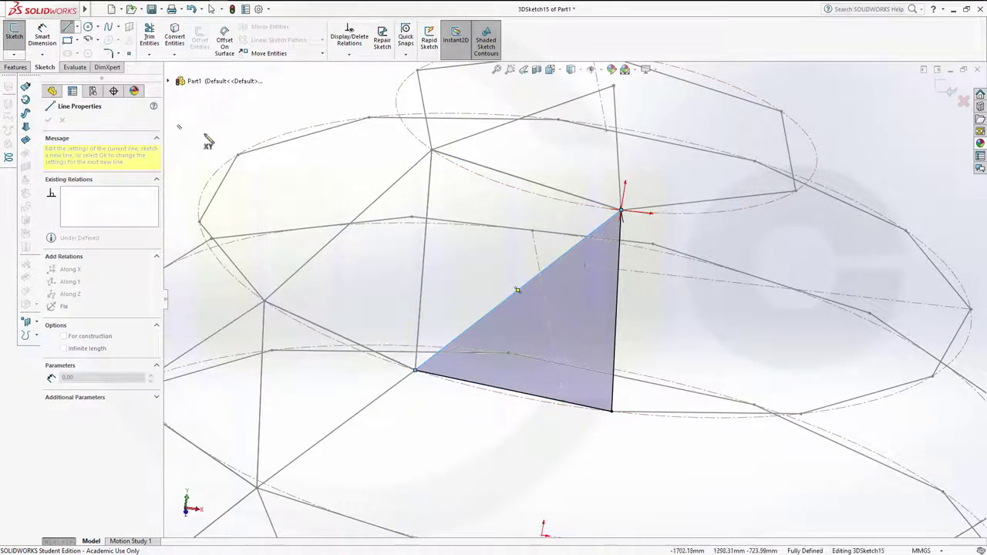
pyautogui.press('Escape')
pyautogui.press('Escape')
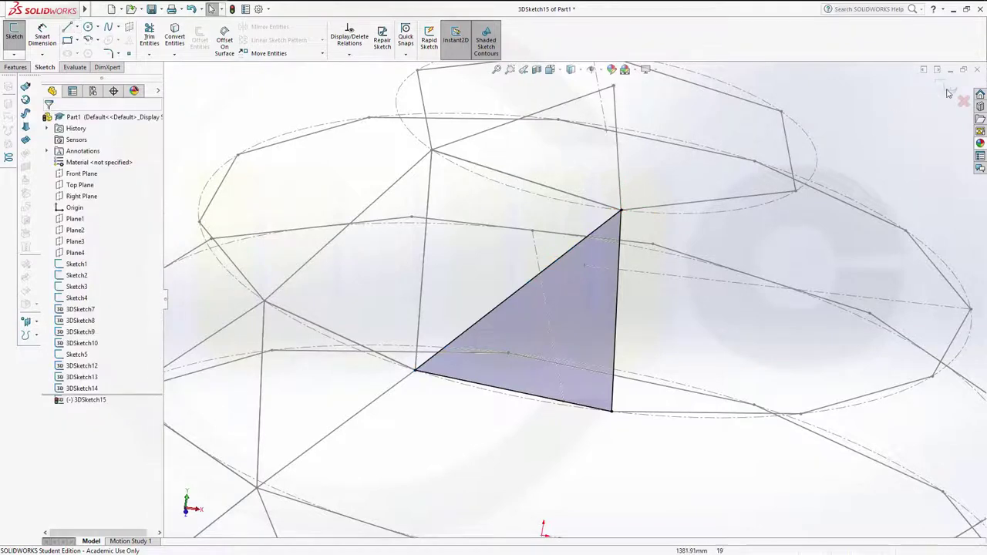
pyautogui.click(949, 91)
# Create a Fill Surface from 3DSketch7, the triangle between the lowest polygon's vertex and the second polygon's edge.
pyautogui.moveTo(756, 203); pyautogui.dragTo(665, 260, button='middle')
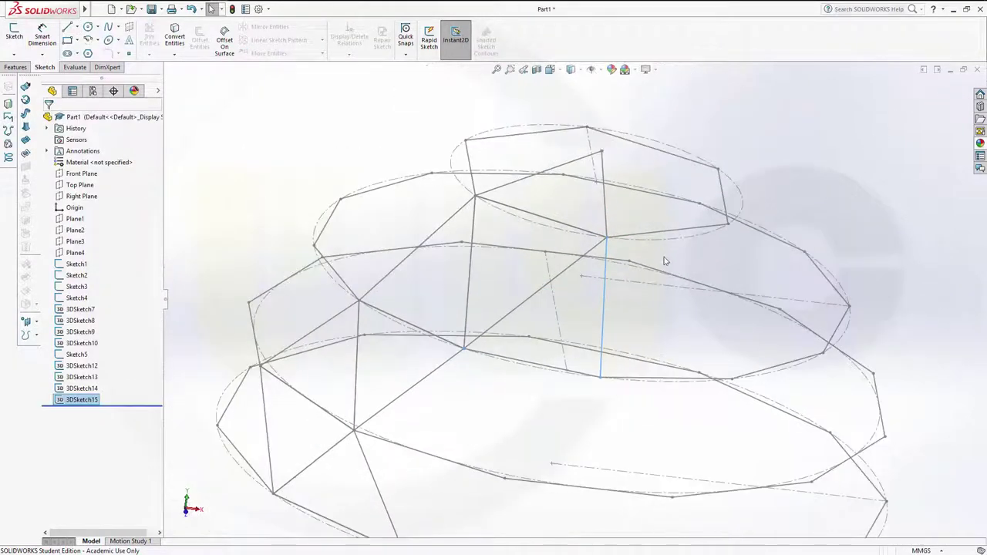
pyautogui.click(662, 312)
pyautogui.moveTo(601, 398); pyautogui.dragTo(630, 355, button='middle')
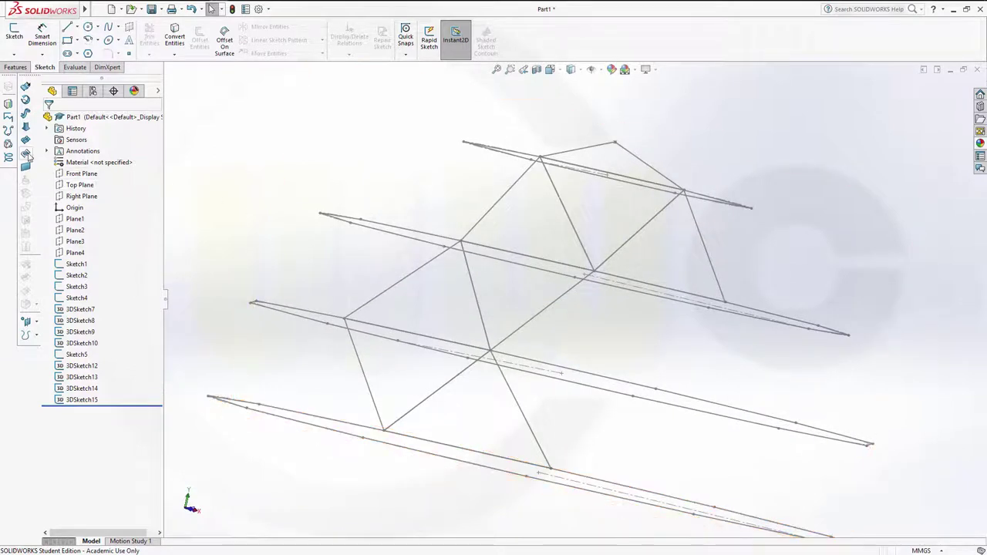
pyautogui.click(26, 154)
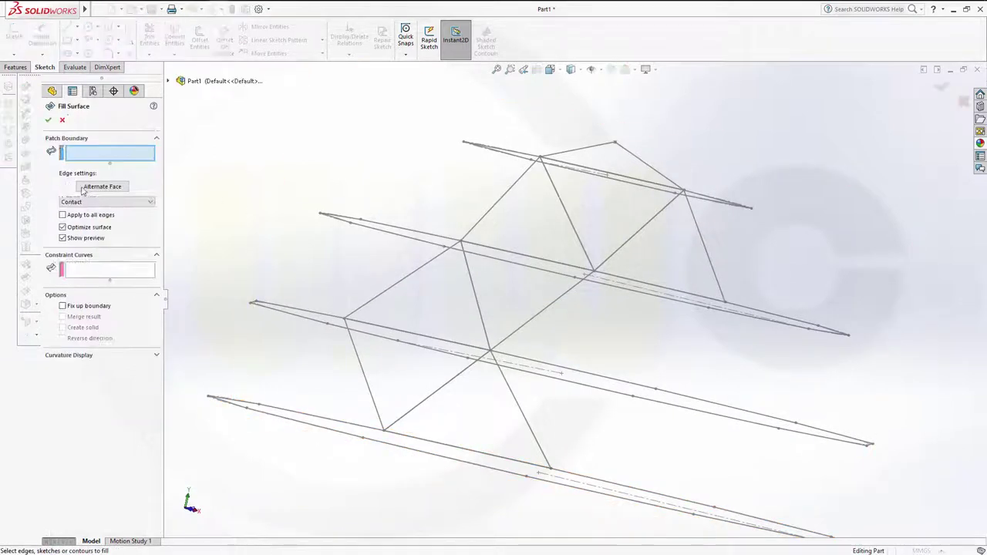
pyautogui.click(370, 392)
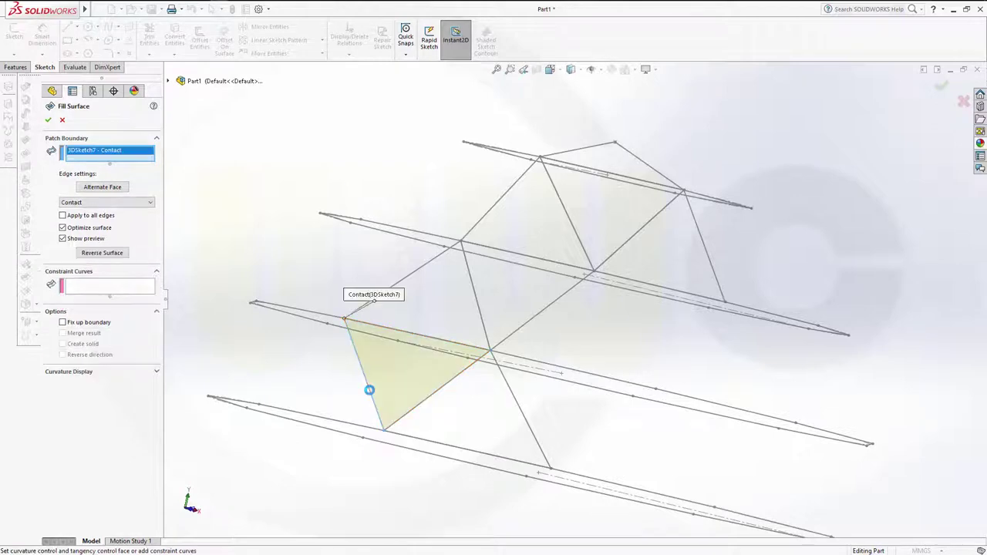
pyautogui.click(47, 120)
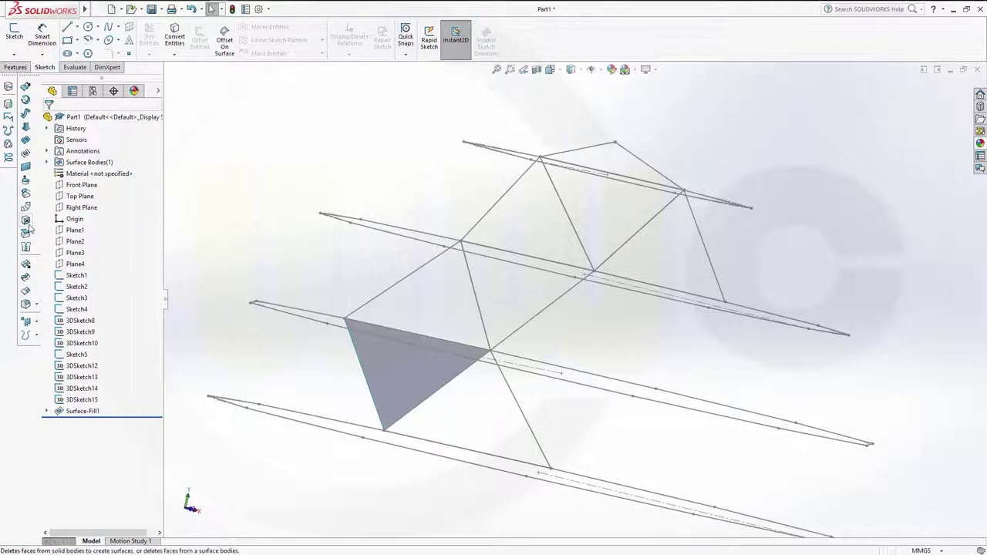
# Create separate Fill Surfaces from 3DSketch9 and 3DSketch10, the two adjacent triangles between the second and third polygons.
pyautogui.click(26, 167)
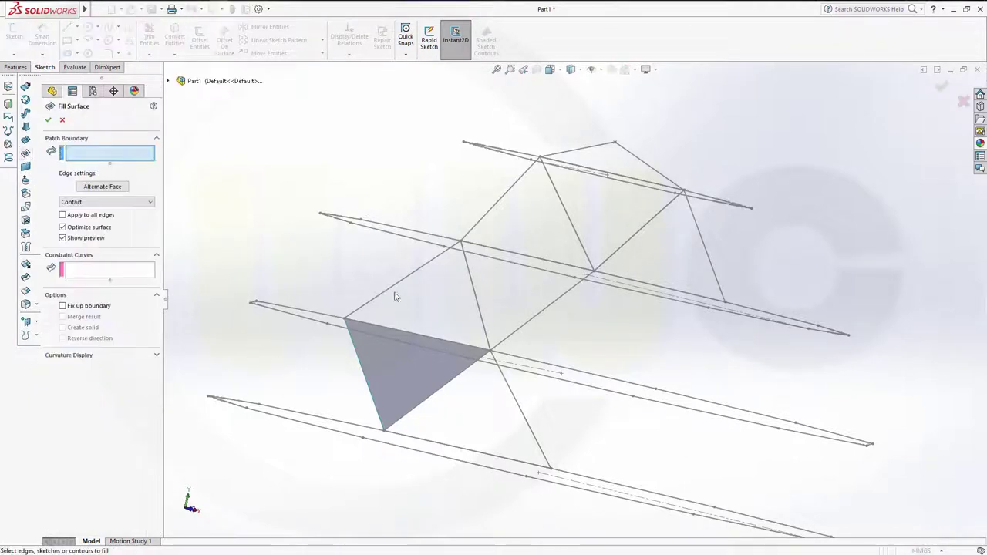
pyautogui.click(389, 292)
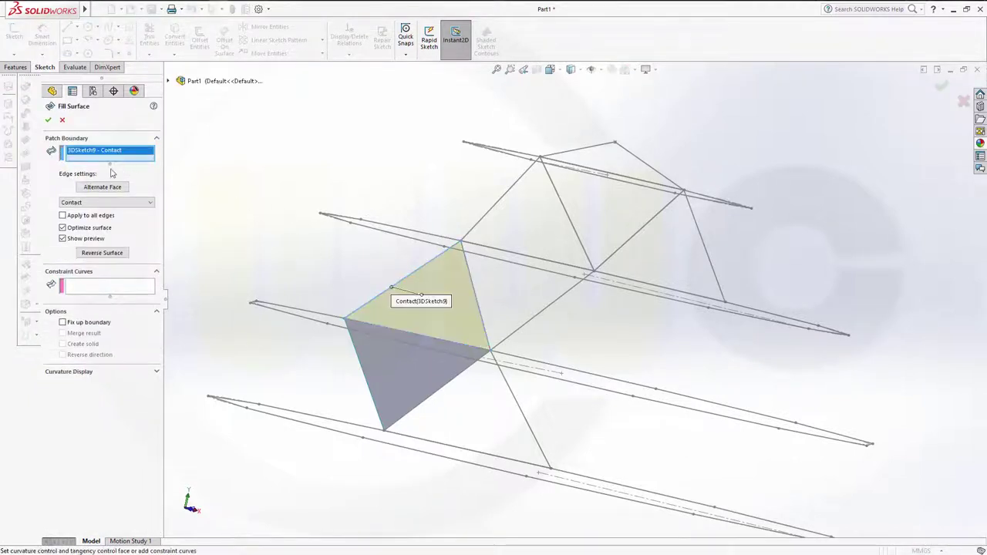
pyautogui.click(48, 121)
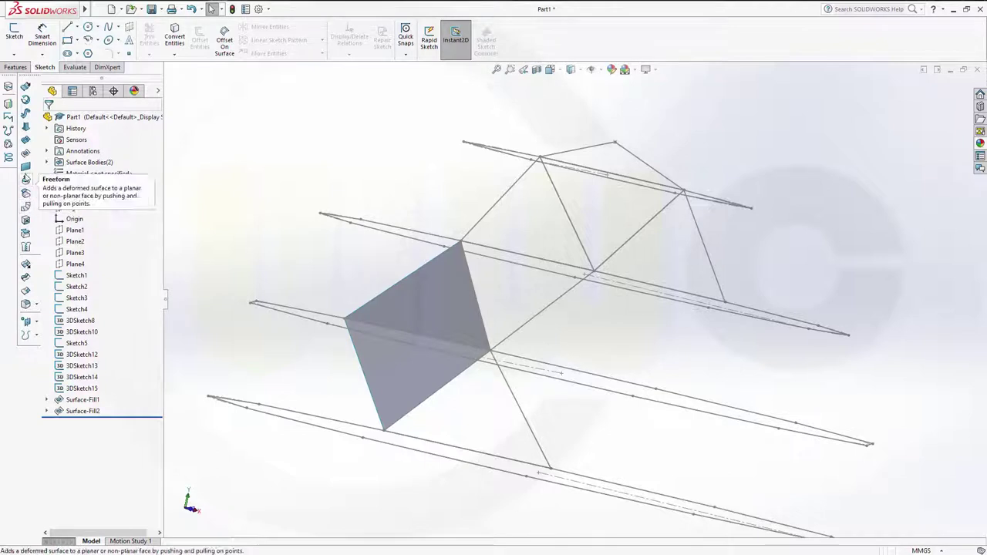
pyautogui.click(26, 153)
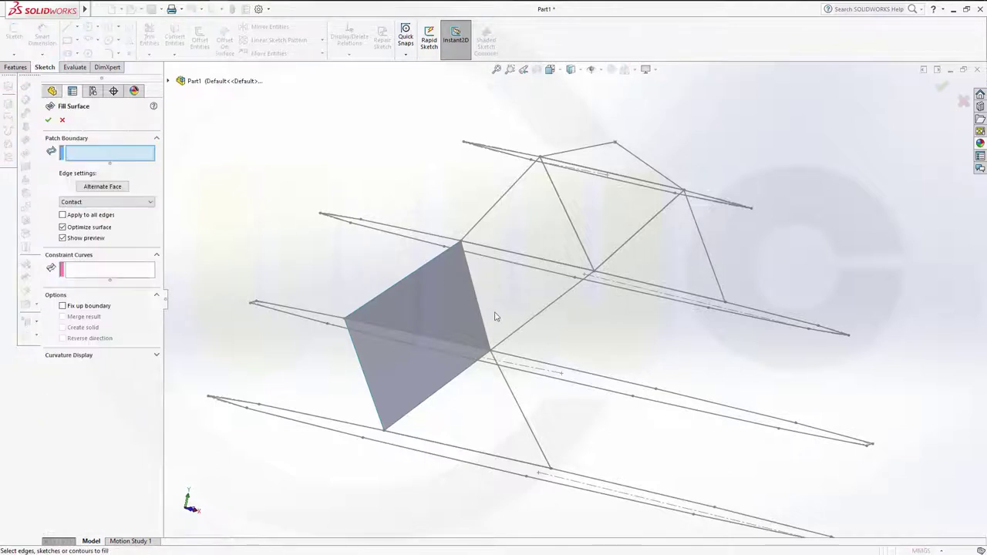
pyautogui.click(530, 324)
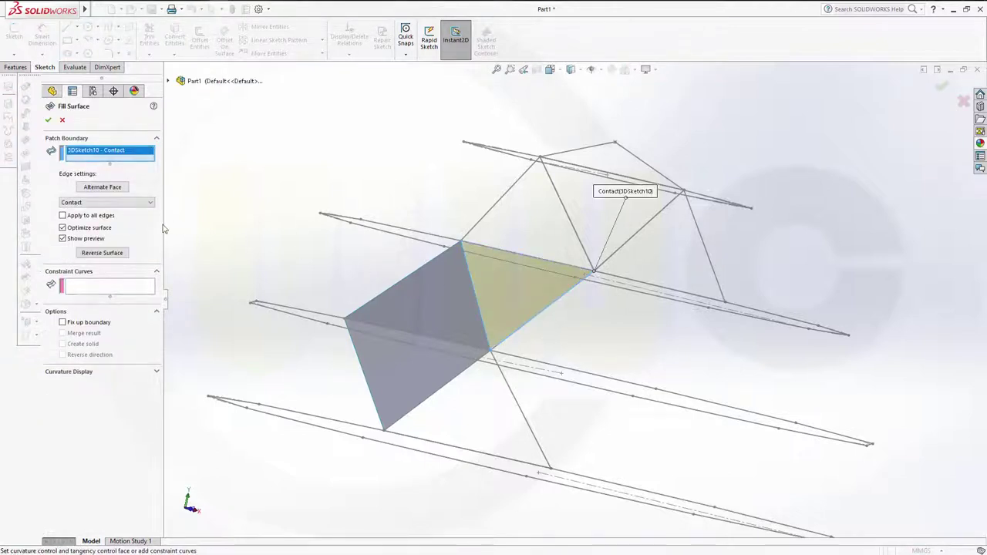
pyautogui.click(48, 121)
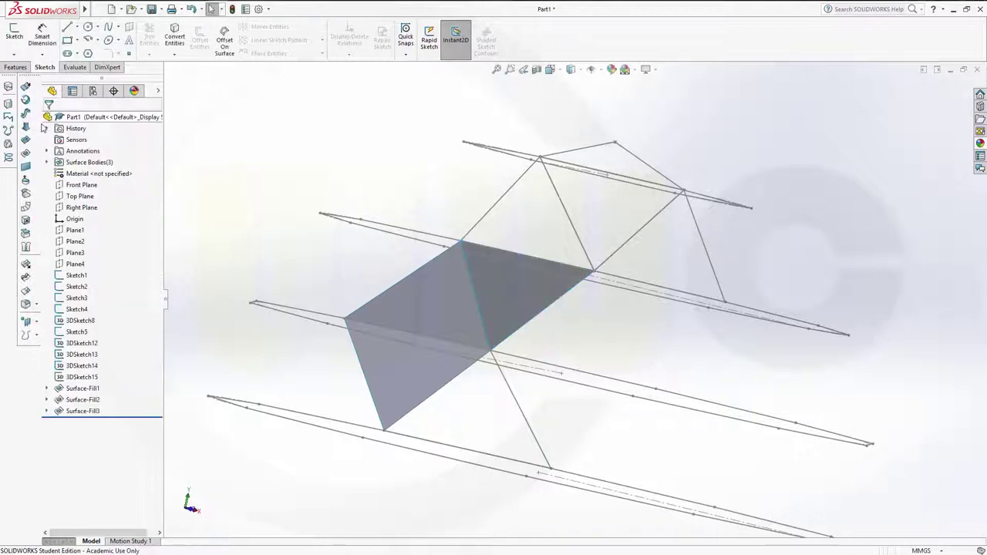
# Create separate Fill Surfaces from 3DSketch13 and 3DSketch14, the adjoining triangles between the third and uppermost polygons.
pyautogui.click(26, 153)
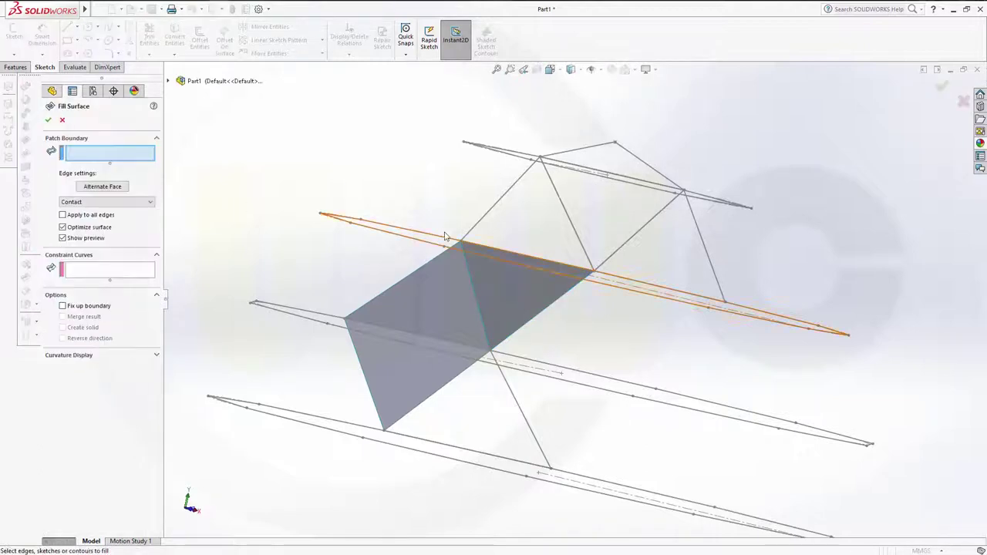
pyautogui.click(488, 217)
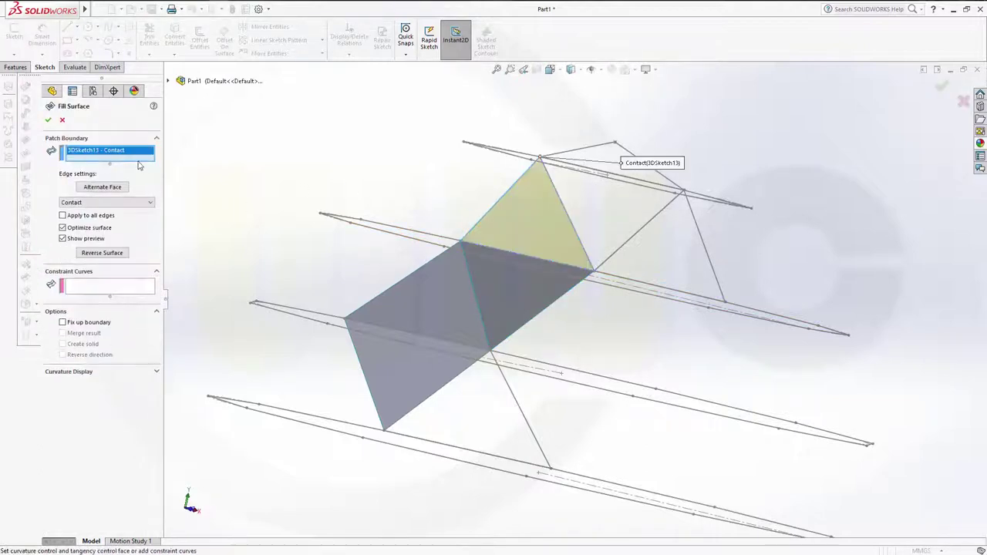
pyautogui.click(49, 121)
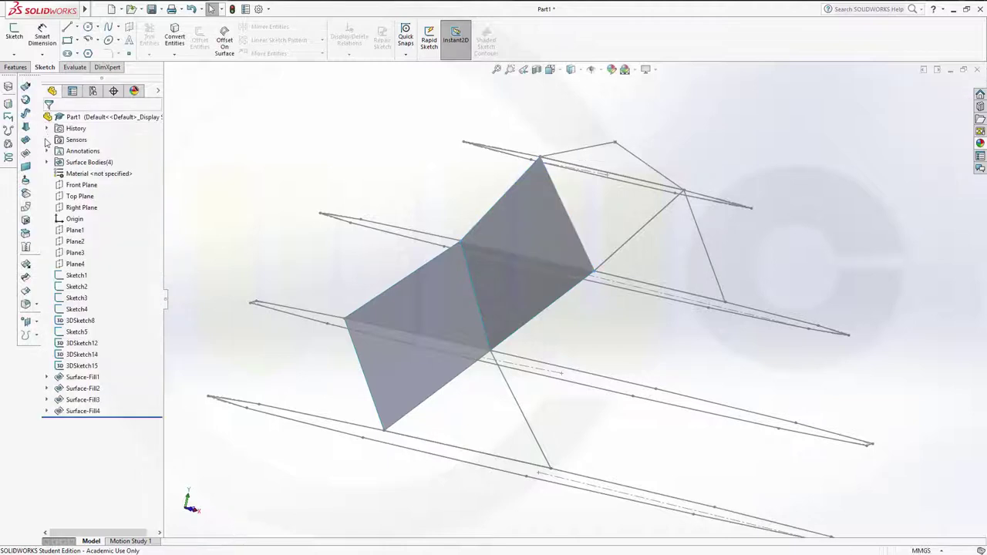
pyautogui.click(26, 153)
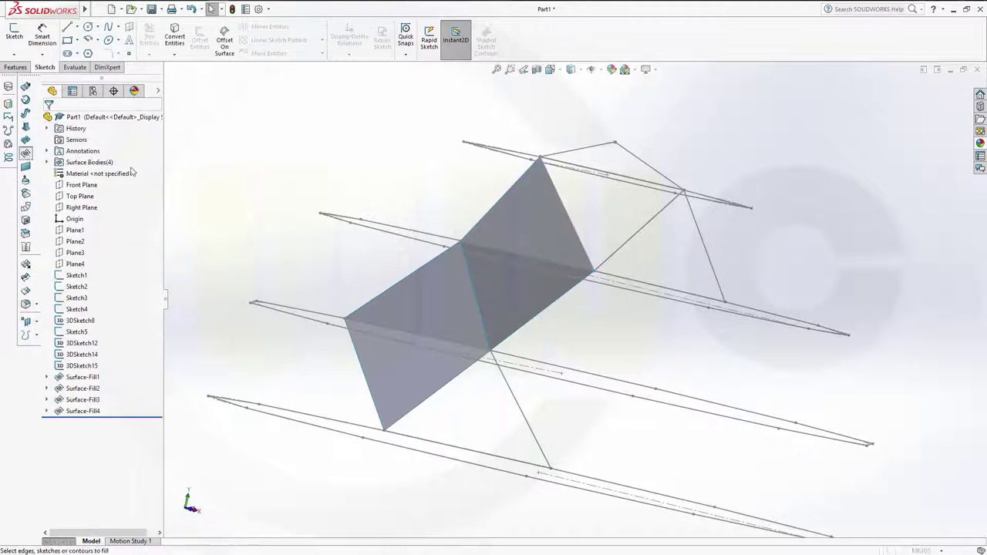
pyautogui.click(626, 245)
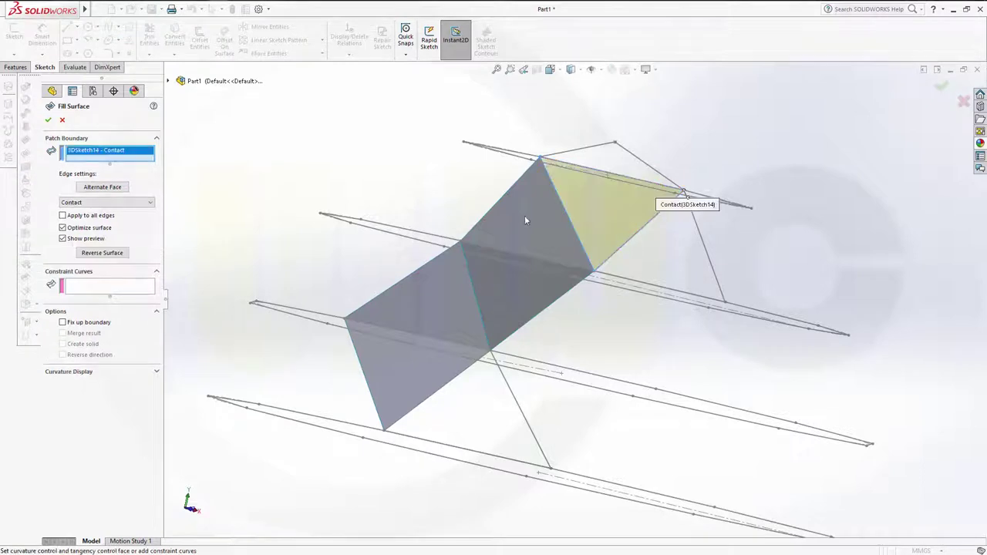
pyautogui.click(48, 121)
# Create a Fill Surface from 3DSketch15, the remaining triangle between the uppermost polygon's vertex and the third polygon's edge.
pyautogui.click(27, 152)
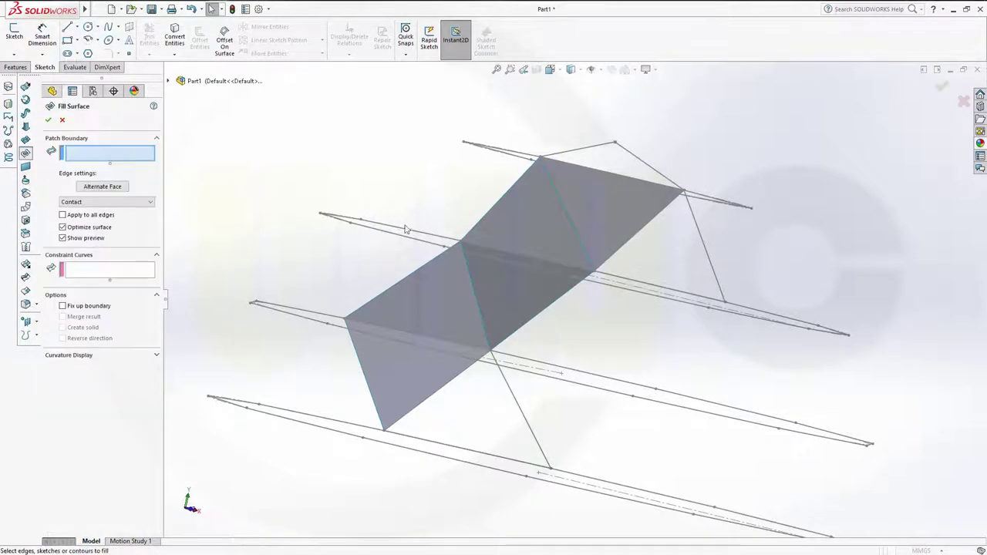
pyautogui.click(699, 233)
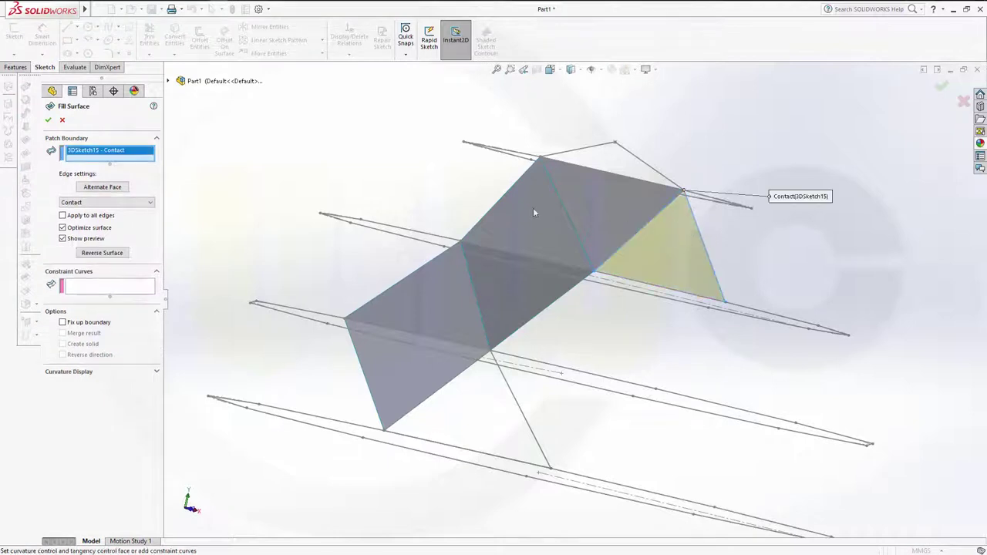
pyautogui.click(49, 120)
pyautogui.moveTo(370, 192); pyautogui.dragTo(307, 236, button='middle')
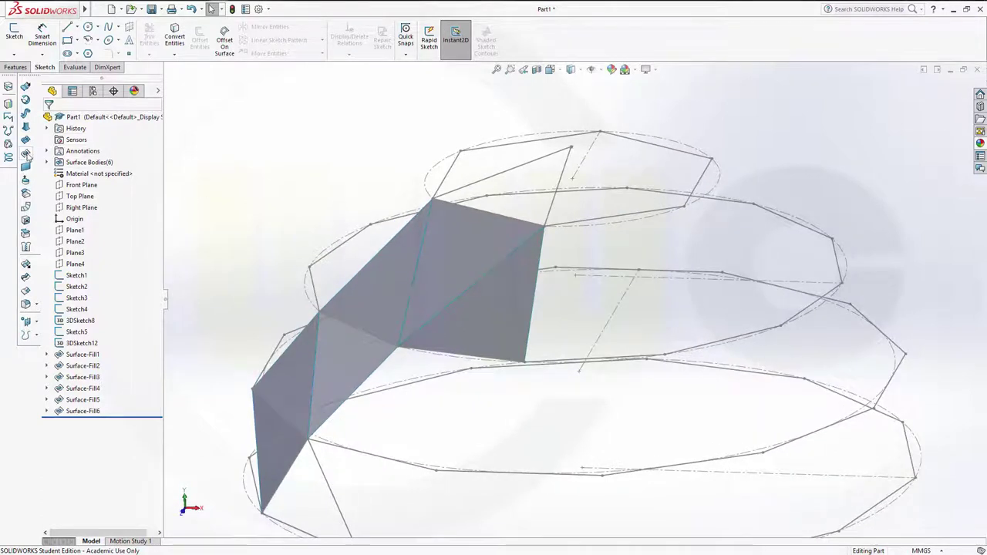
# Create a Fill Surface from 3DSketch12, the triangle between the uppermost polygon's edge and the apex.
pyautogui.click(26, 154)
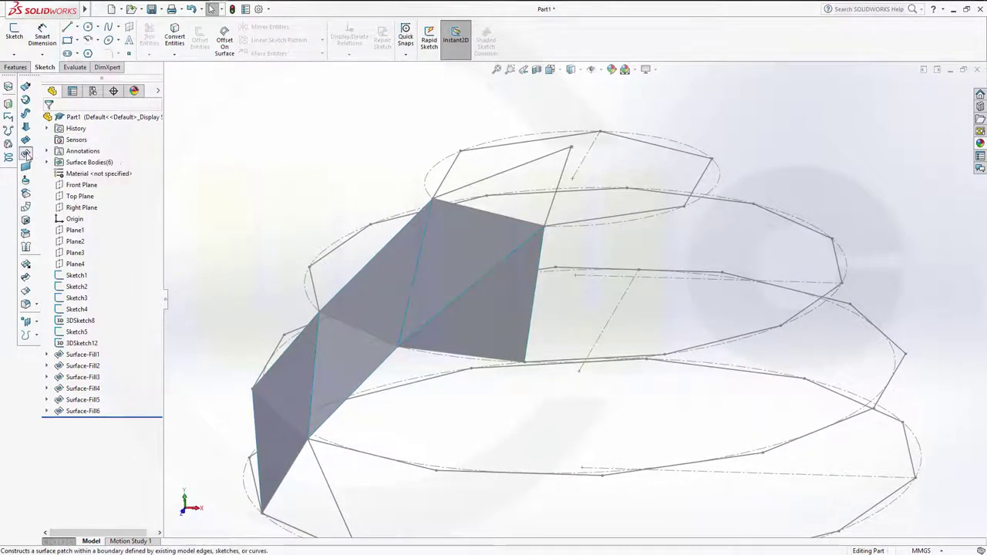
pyautogui.click(512, 174)
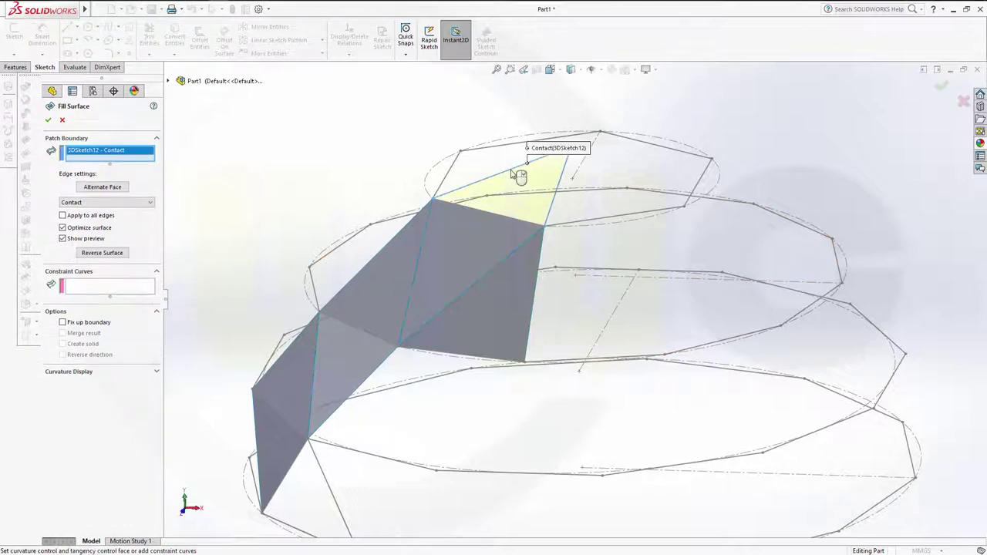
pyautogui.click(47, 121)
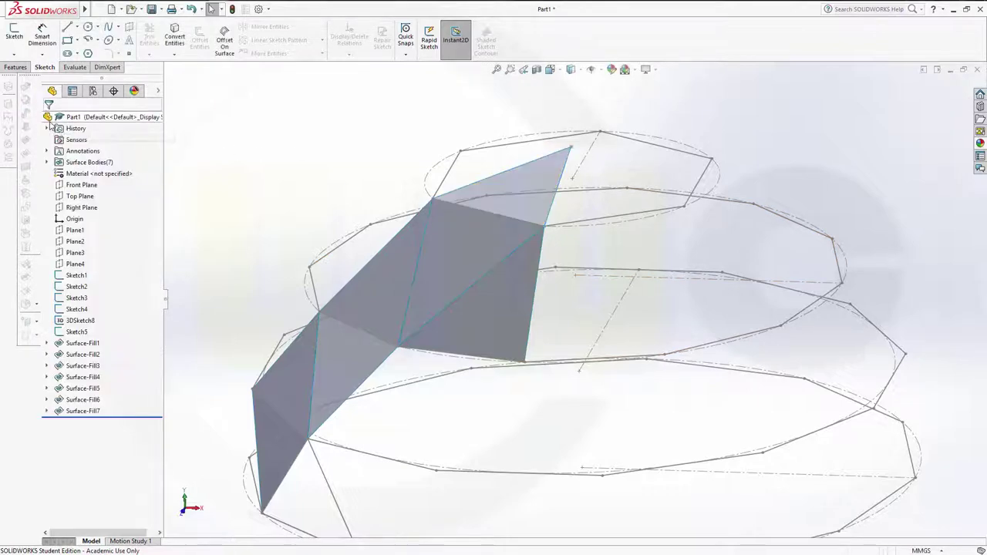
# Thicken Surface-Fill1, the lowest triangle, by 50 mm toward the inside of the dome.
pyautogui.moveTo(308, 223); pyautogui.dragTo(335, 187, button='middle')
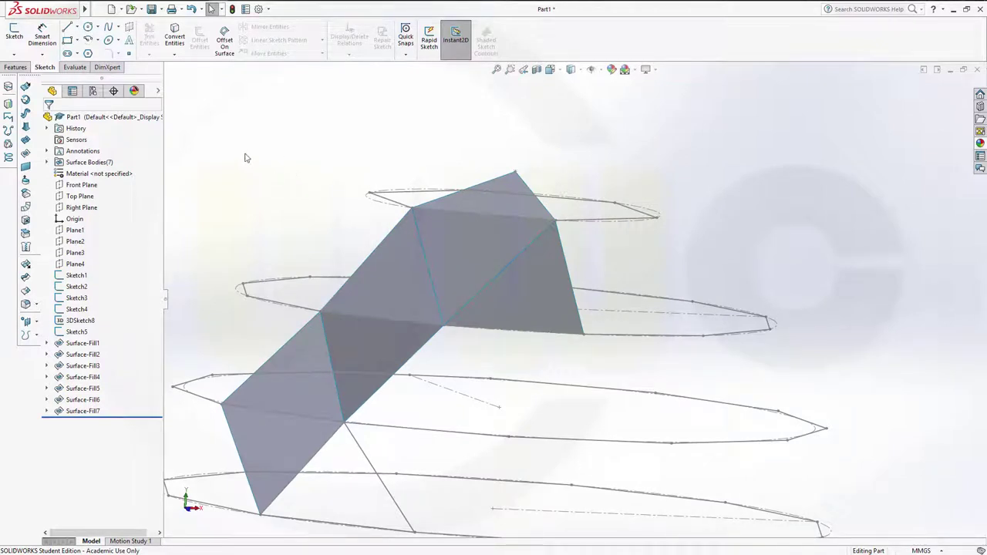
pyautogui.click(16, 68)
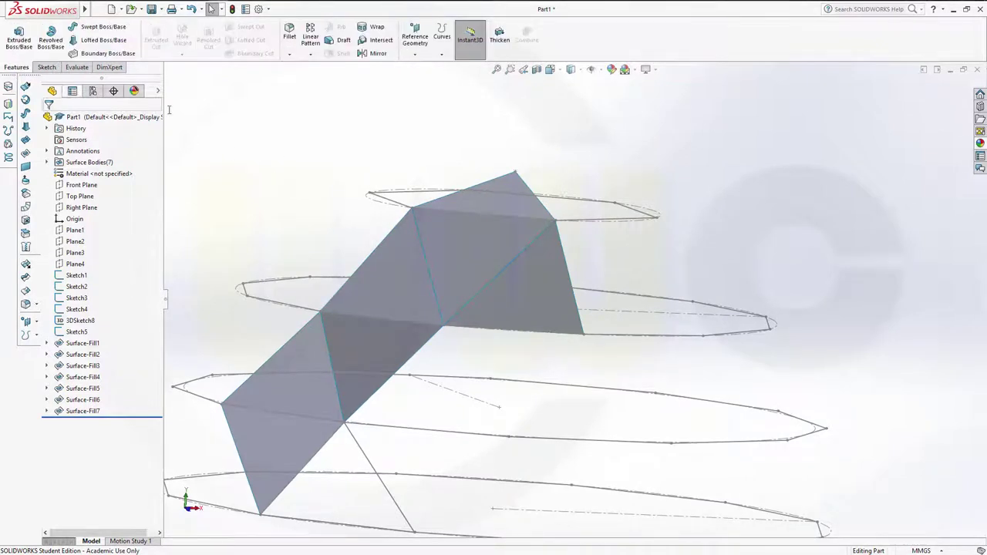
pyautogui.click(499, 36)
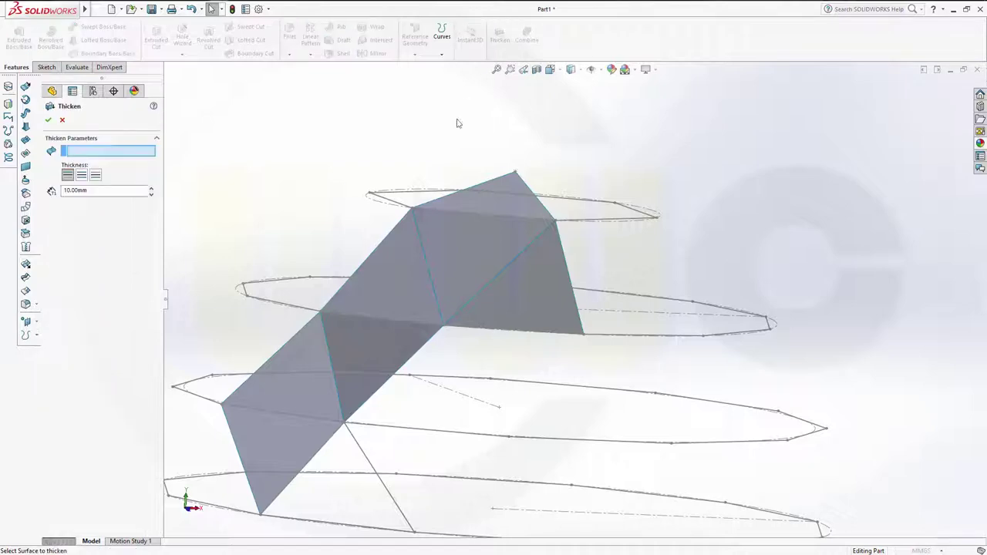
pyautogui.click(275, 444)
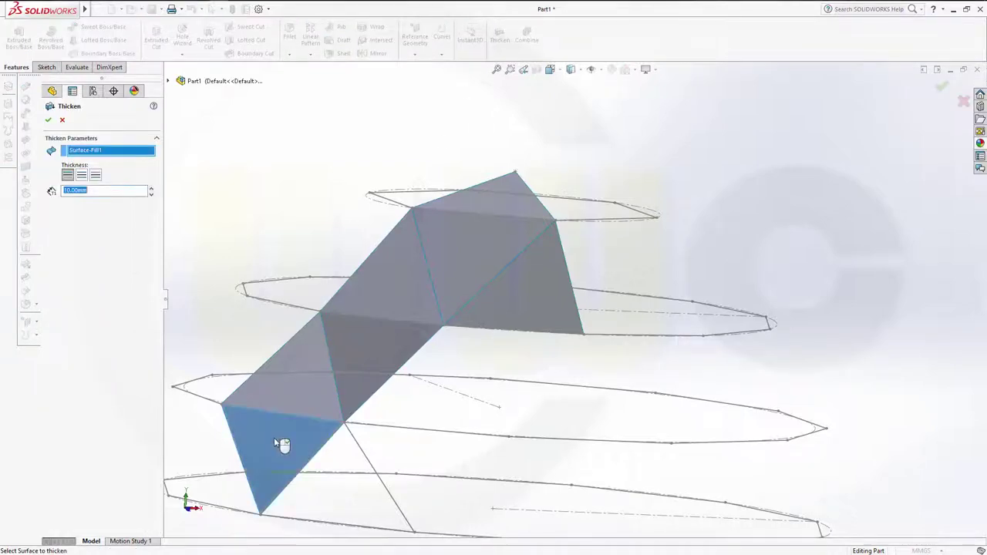
pyautogui.moveTo(359, 452); pyautogui.dragTo(341, 408, button='middle')
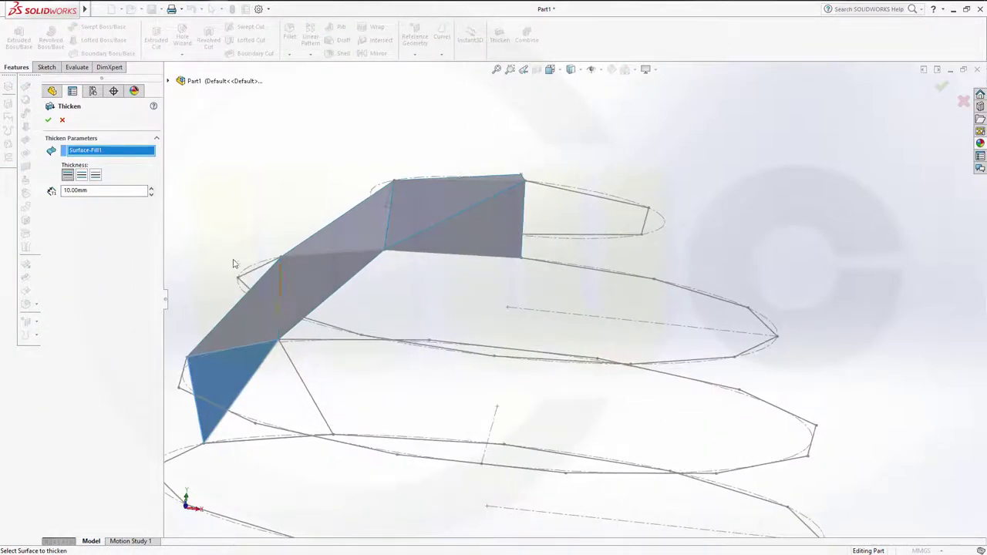
pyautogui.doubleClick(112, 191)
pyautogui.press('Return')
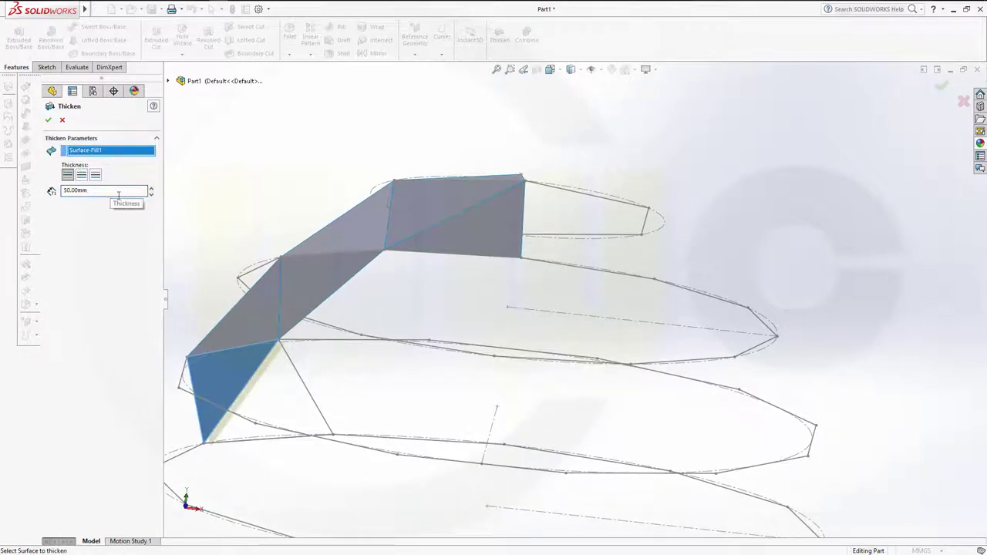
pyautogui.click(49, 121)
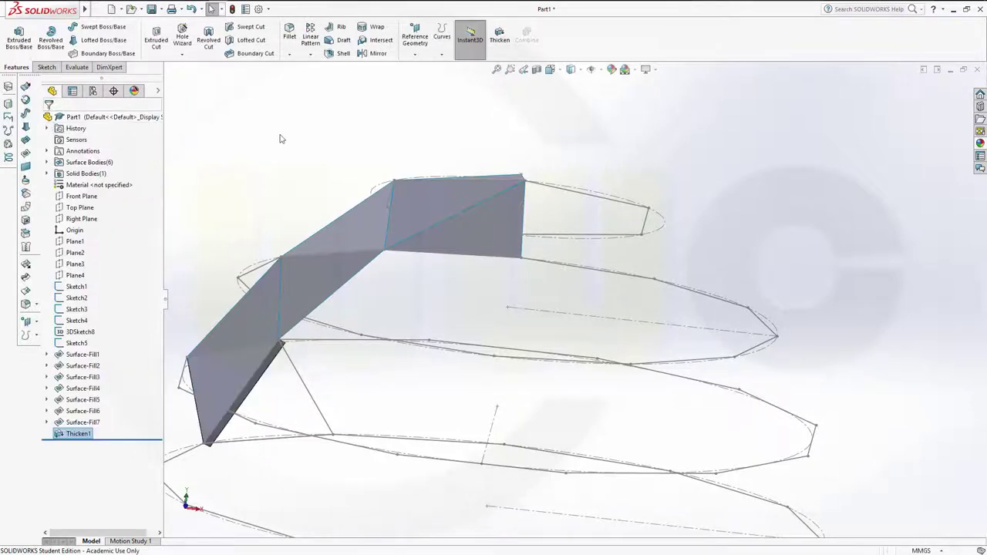
# Thicken Surface-Fill2 and Surface-Fill3, the triangles between the second and third polygons, by 50 mm each as separate bodies without merging results.
pyautogui.click(500, 34)
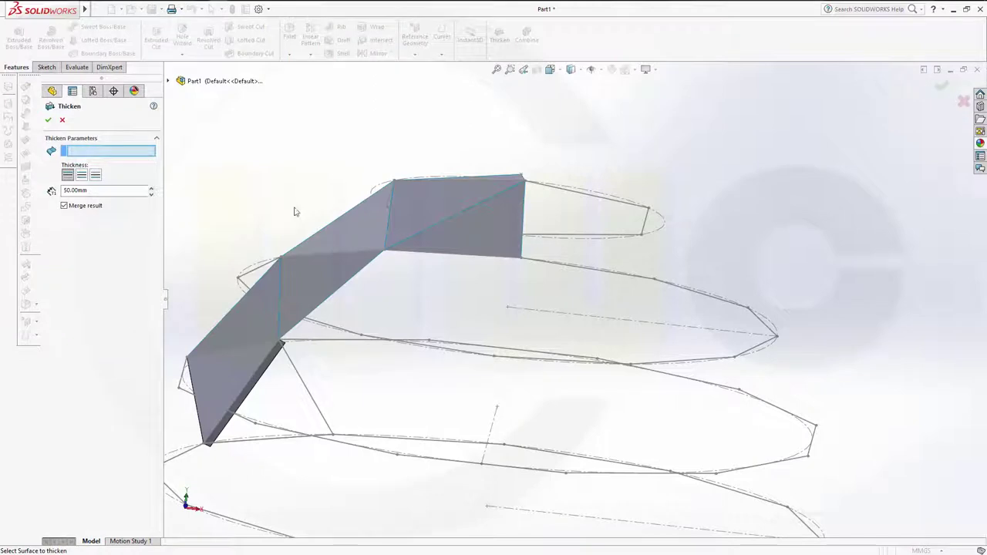
pyautogui.click(259, 309)
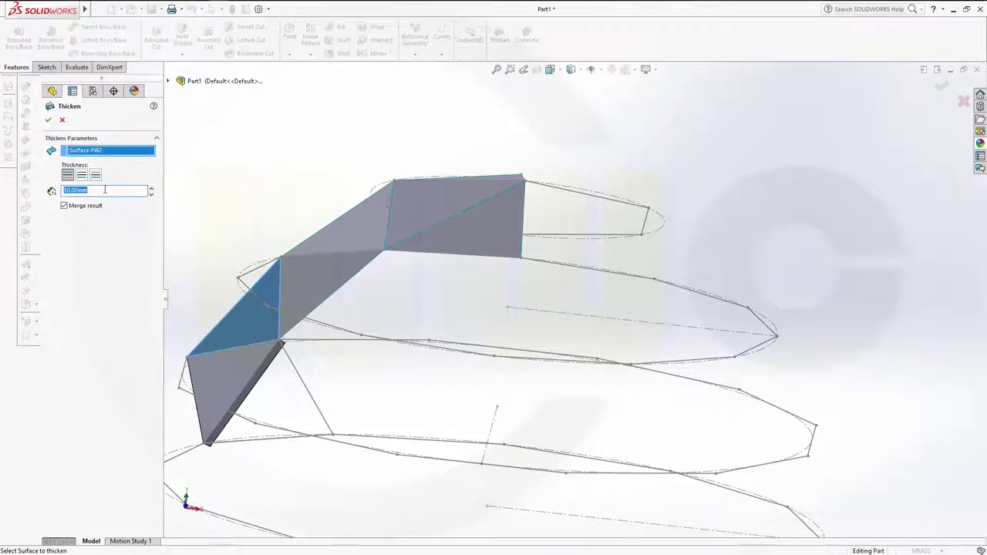
pyautogui.moveTo(182, 221)
pyautogui.mouseDown(button='middle')
pyautogui.moveTo(219, 214)
pyautogui.moveTo(154, 213)
pyautogui.mouseUp(button='middle')
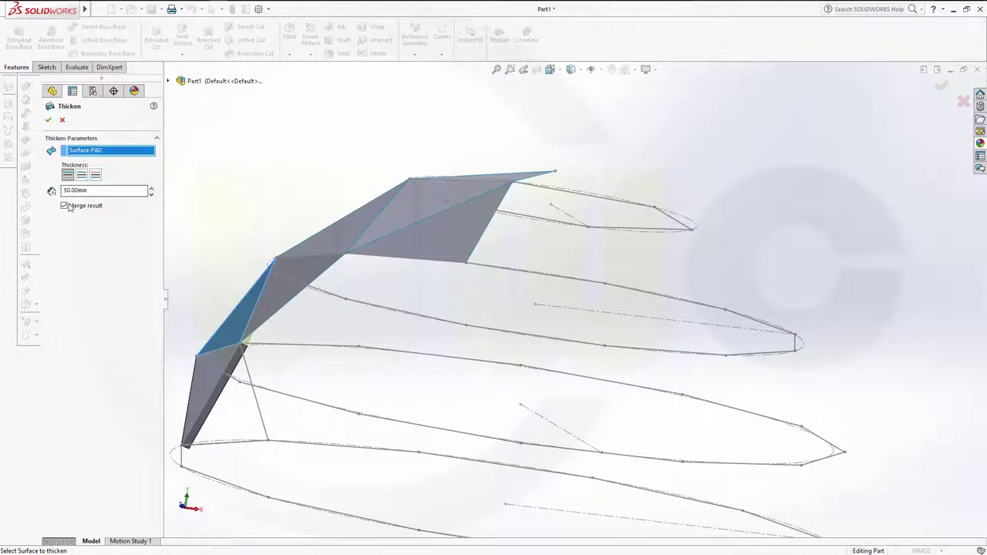
pyautogui.click(50, 122)
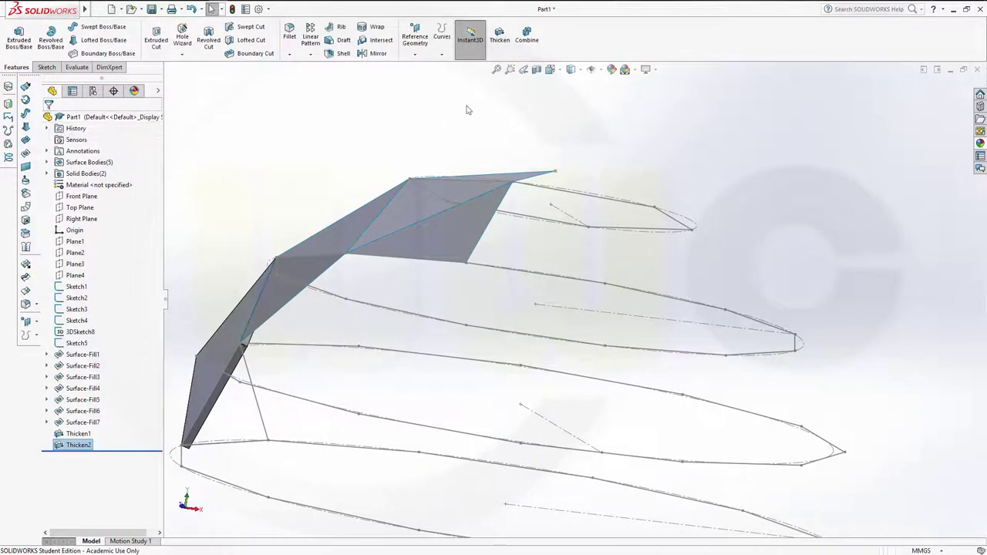
pyautogui.click(500, 35)
pyautogui.click(297, 275)
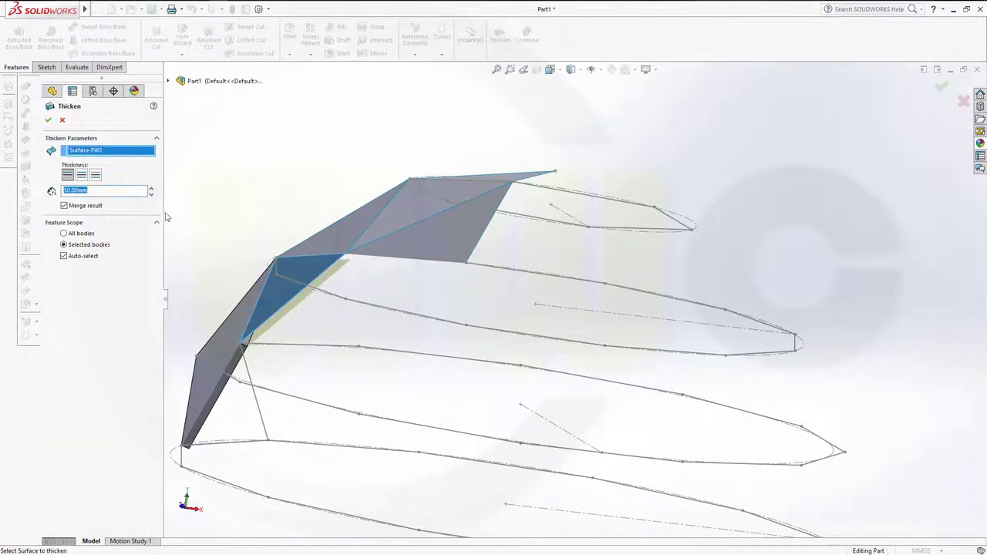
pyautogui.click(64, 205)
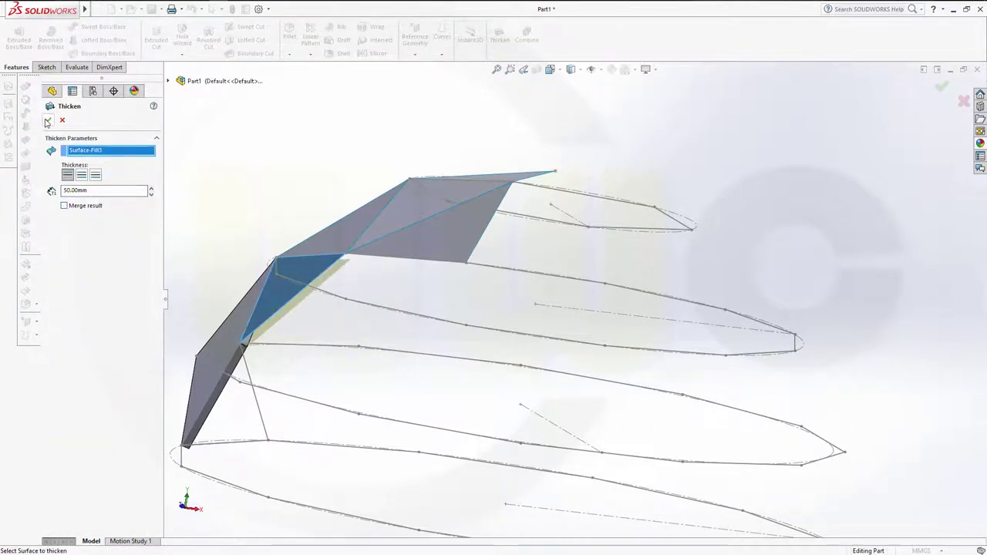
pyautogui.click(48, 122)
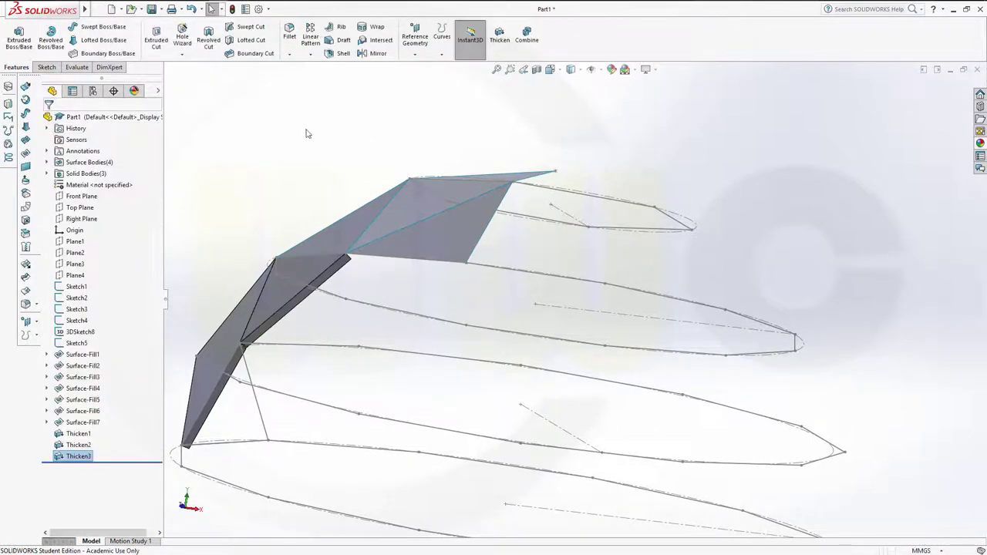
# Thicken Surface-Fill4 and Surface-Fill5, the adjoining triangles between the third and uppermost polygons, by 50 mm each with Merge result off.
pyautogui.click(500, 35)
pyautogui.click(343, 229)
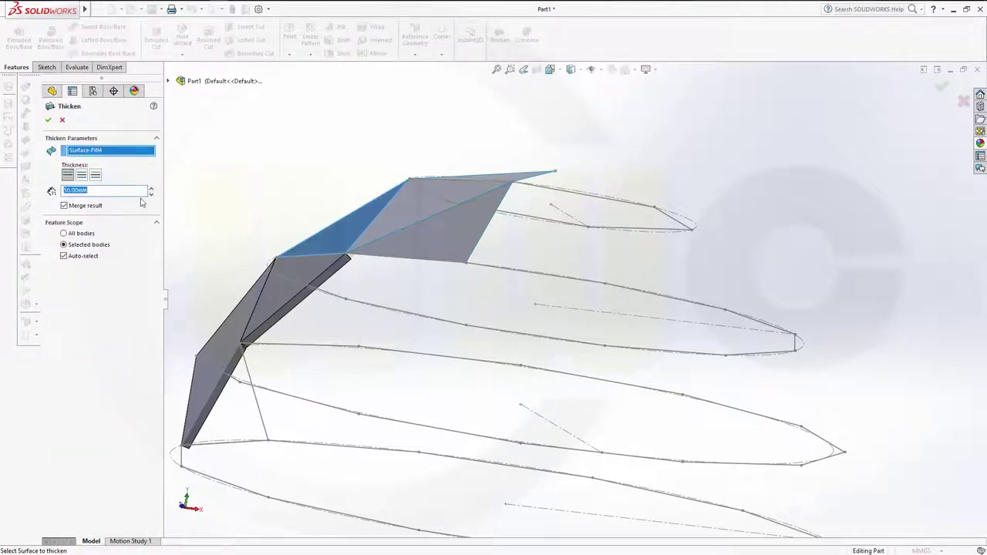
pyautogui.click(64, 206)
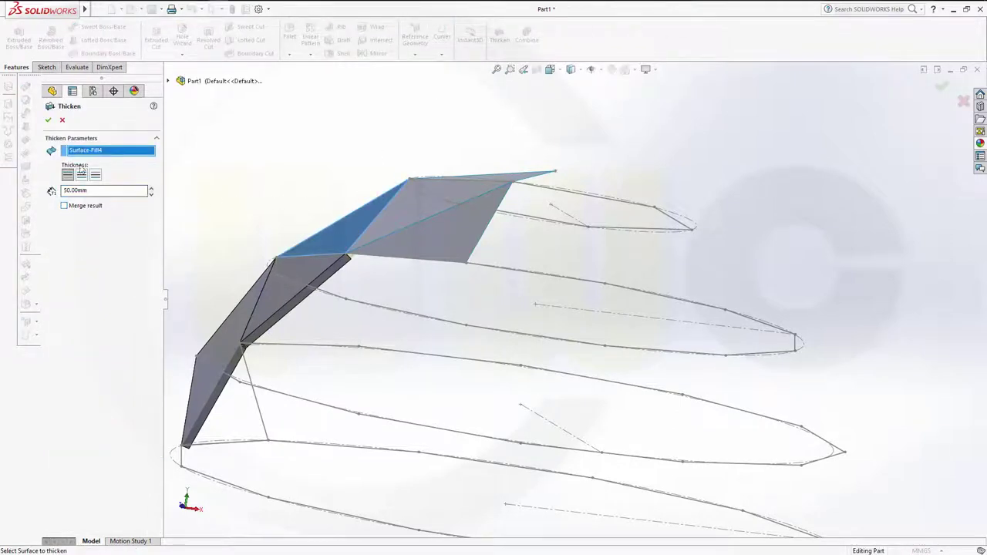
pyautogui.click(48, 120)
pyautogui.moveTo(301, 130); pyautogui.dragTo(500, 99, button='middle')
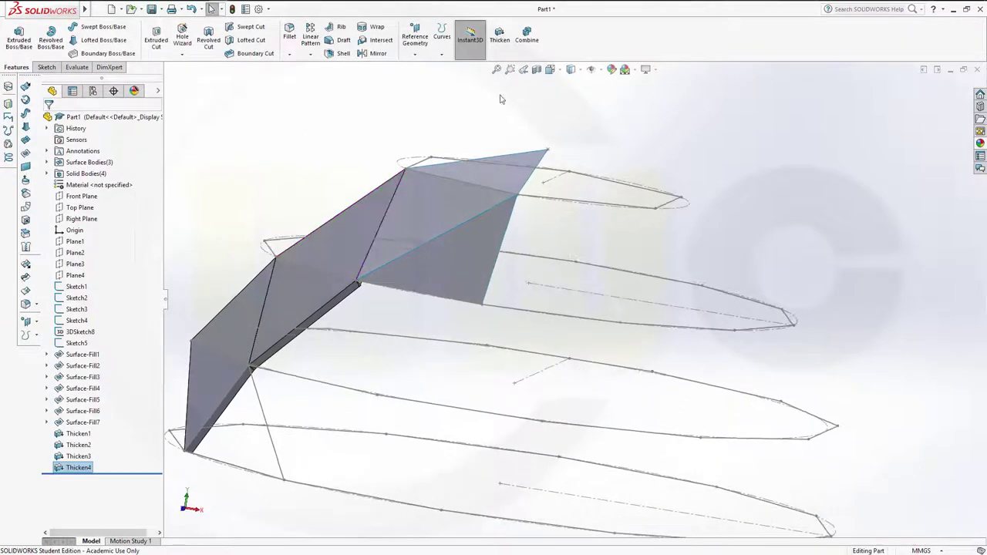
pyautogui.click(500, 35)
pyautogui.click(422, 215)
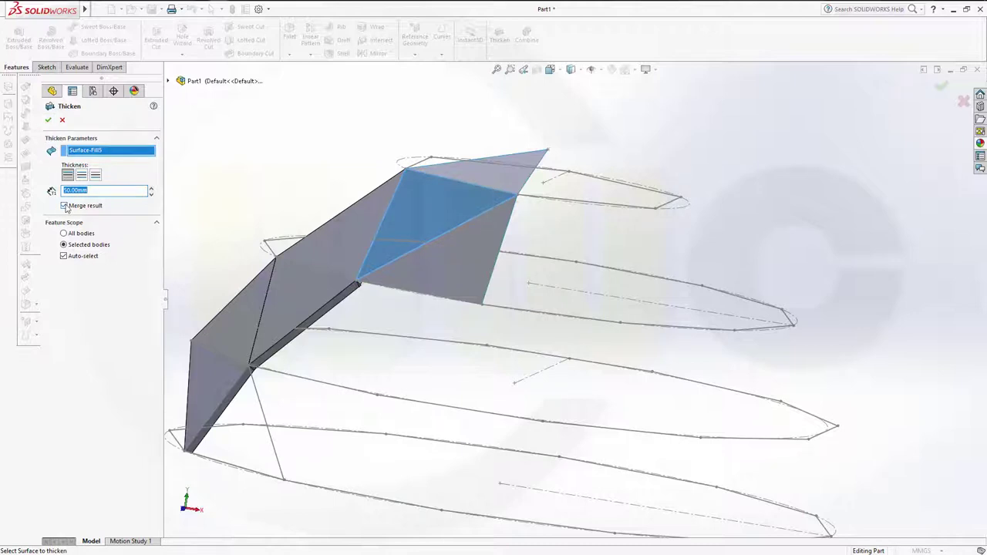
pyautogui.click(48, 119)
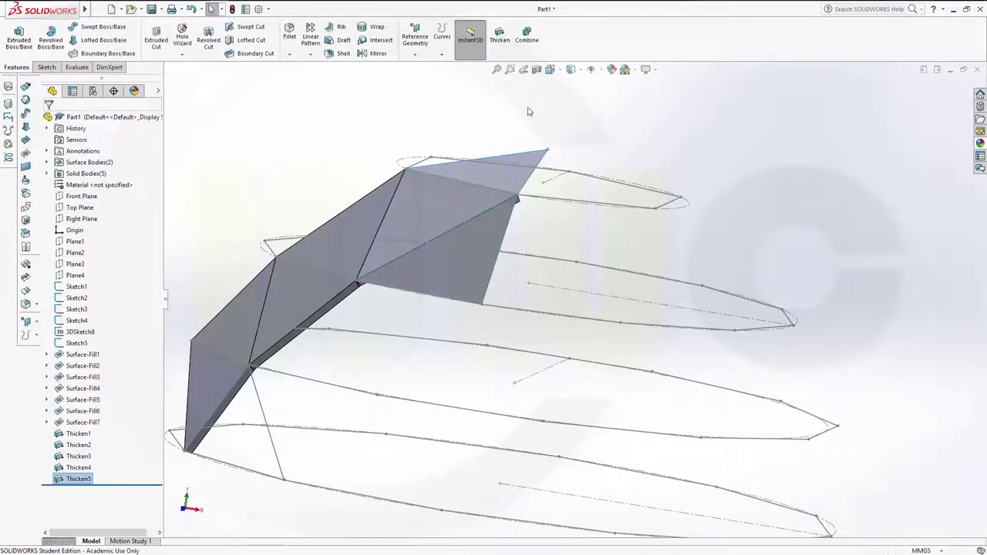
# Thicken Surface-Fill6 by 50 mm with the thickness flipped to the dome's inner side and Merge result off.
pyautogui.moveTo(523, 122); pyautogui.dragTo(501, 106, button='middle')
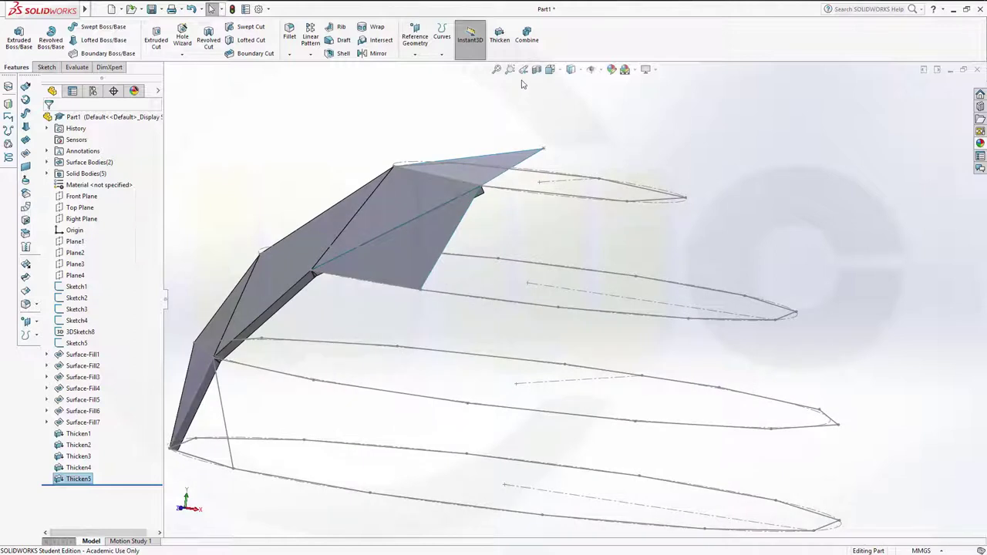
pyautogui.click(503, 43)
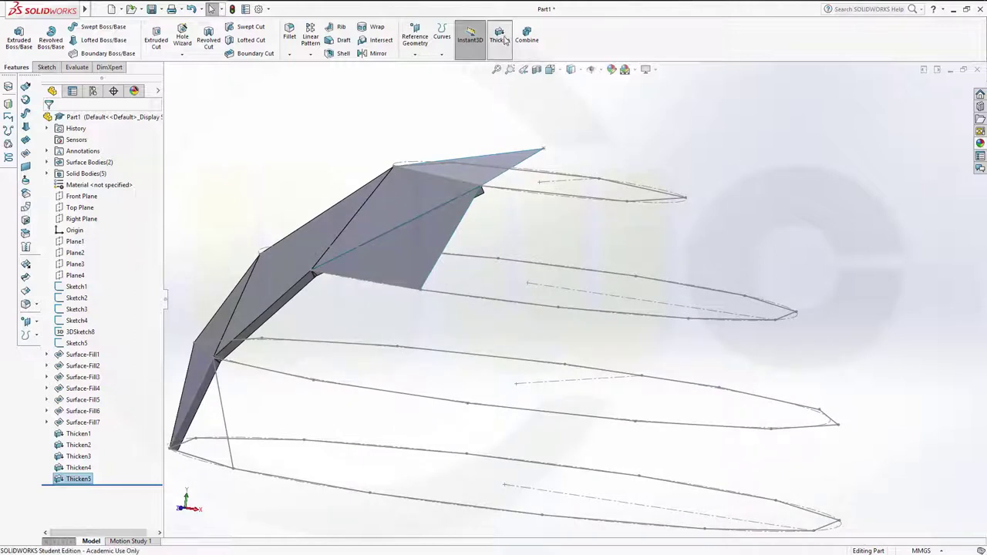
pyautogui.click(415, 245)
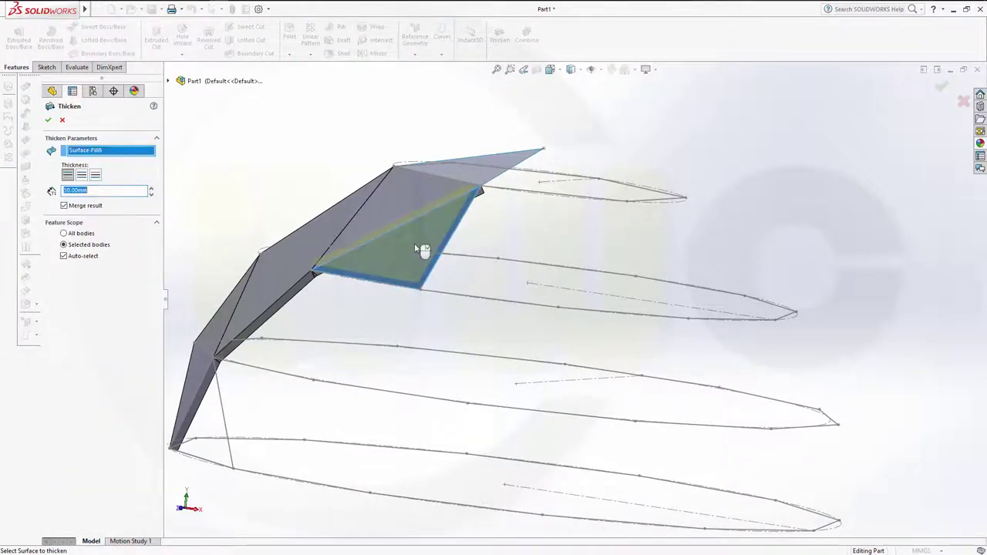
pyautogui.moveTo(498, 257); pyautogui.dragTo(412, 233, button='middle')
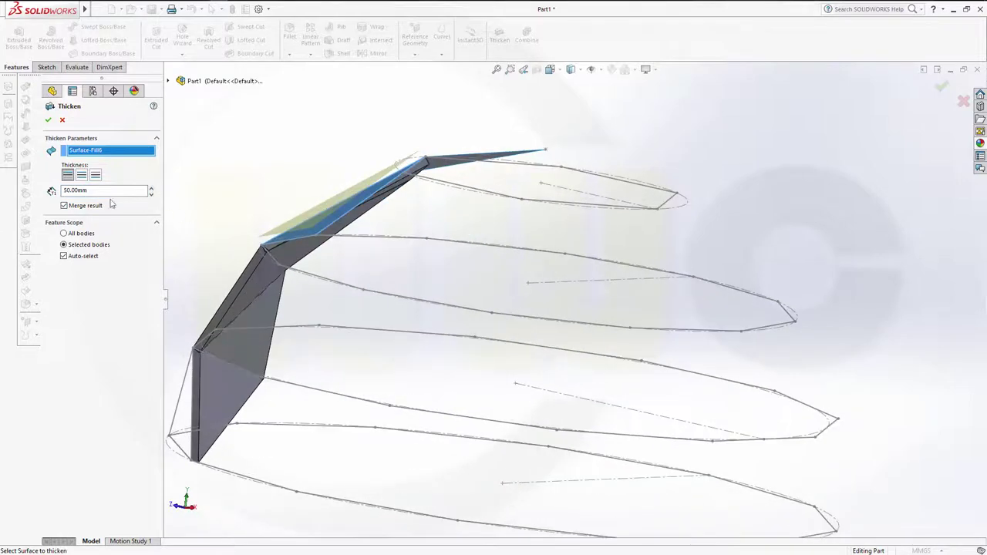
pyautogui.click(96, 176)
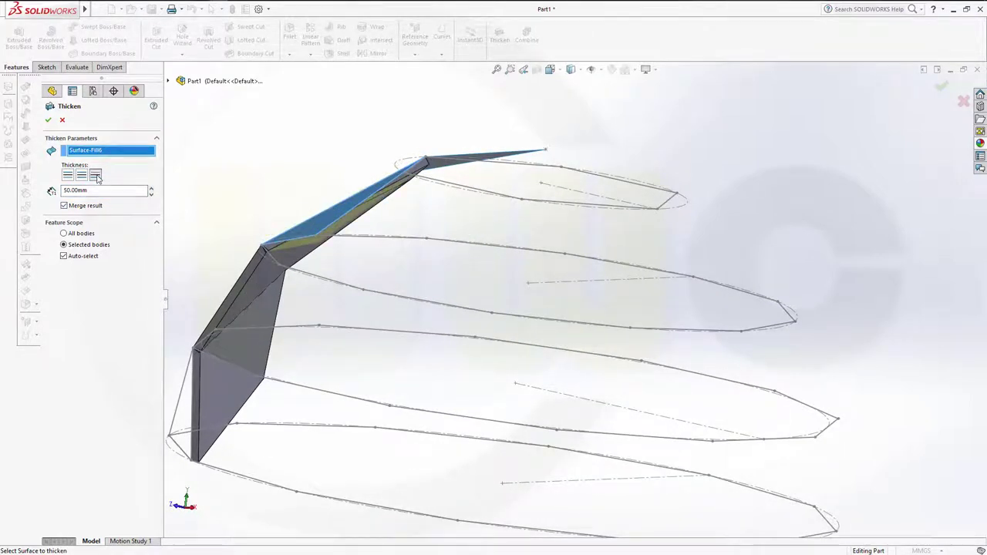
pyautogui.click(64, 206)
pyautogui.click(48, 120)
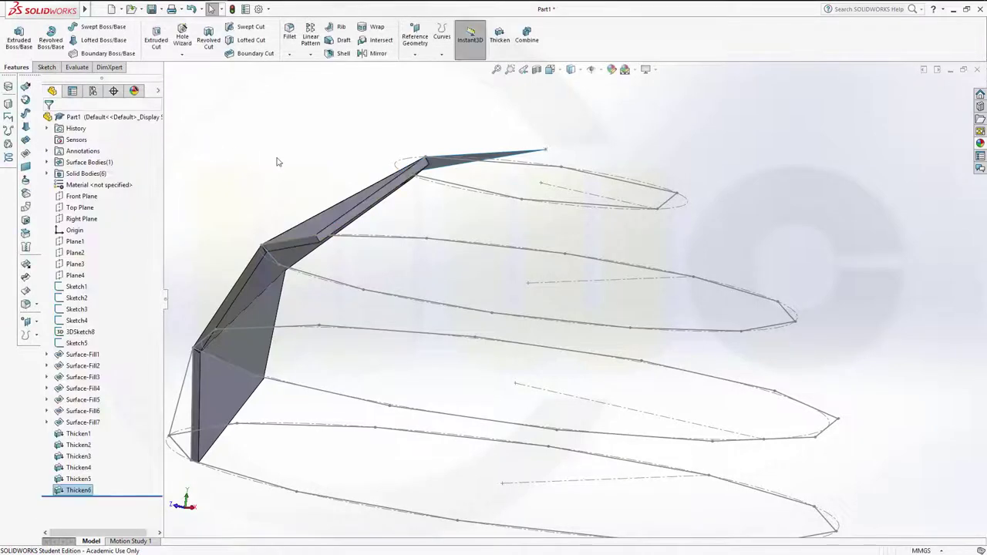
# Thicken Surface-Fill7, the apex triangle, by 50 mm on its inner side as a separate, unmerged body.
pyautogui.moveTo(288, 177)
pyautogui.mouseDown(button='middle')
pyautogui.moveTo(277, 203)
pyautogui.moveTo(238, 169)
pyautogui.moveTo(263, 187)
pyautogui.moveTo(278, 172)
pyautogui.mouseUp(button='middle')
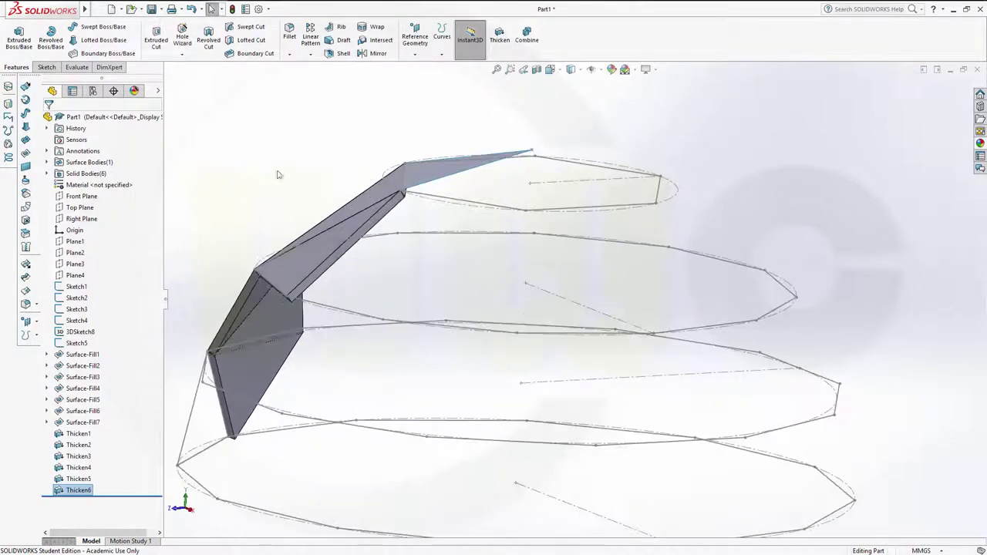
pyautogui.click(499, 35)
pyautogui.click(425, 170)
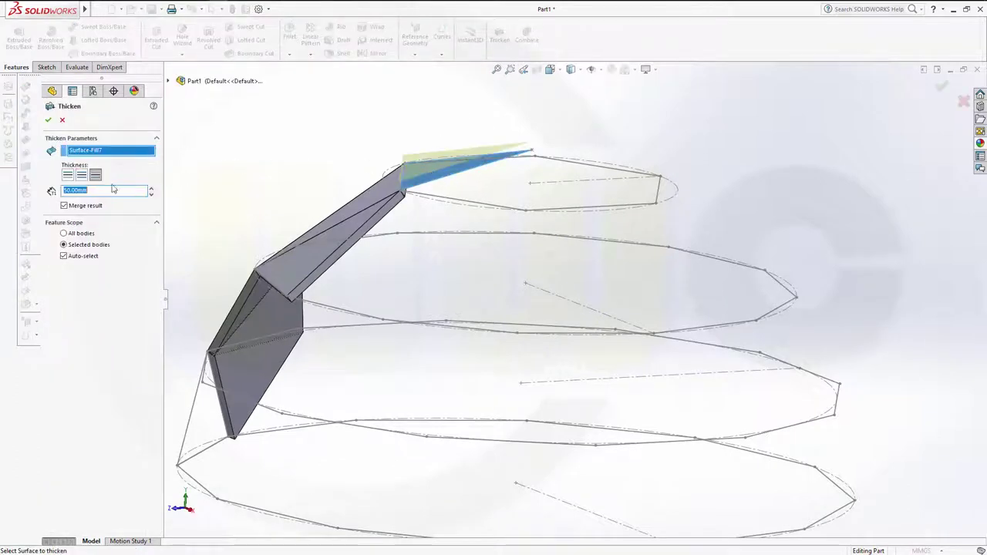
pyautogui.click(67, 176)
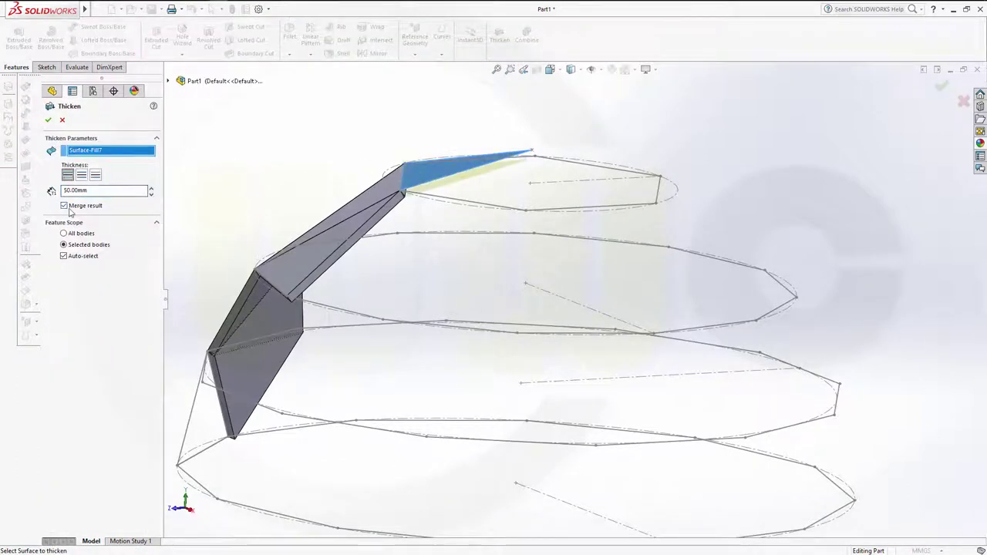
pyautogui.click(65, 206)
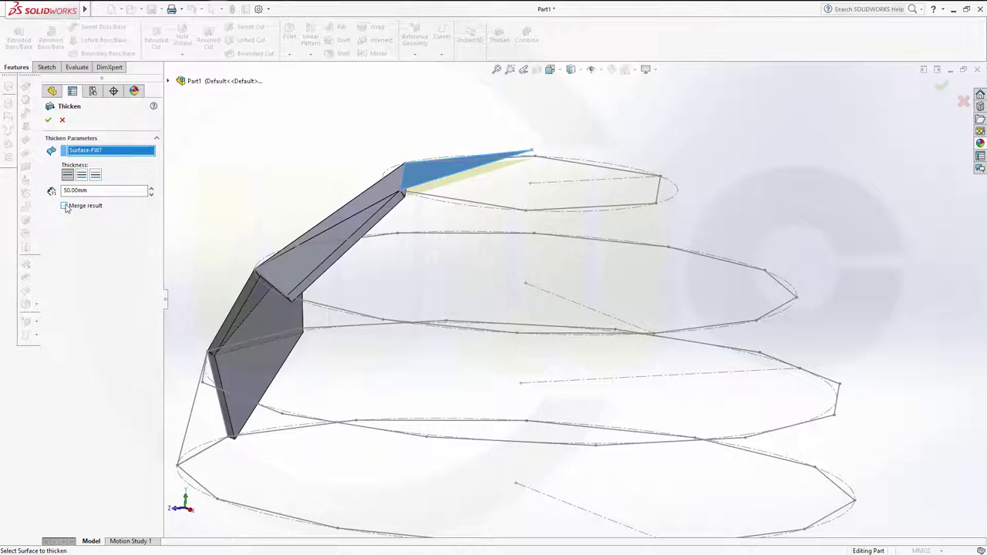
pyautogui.click(49, 122)
# Shell the lowest triangular panel to a 25 mm wall, removing its outer and inner faces to leave an open frame.
pyautogui.moveTo(286, 159); pyautogui.dragTo(399, 139, button='middle')
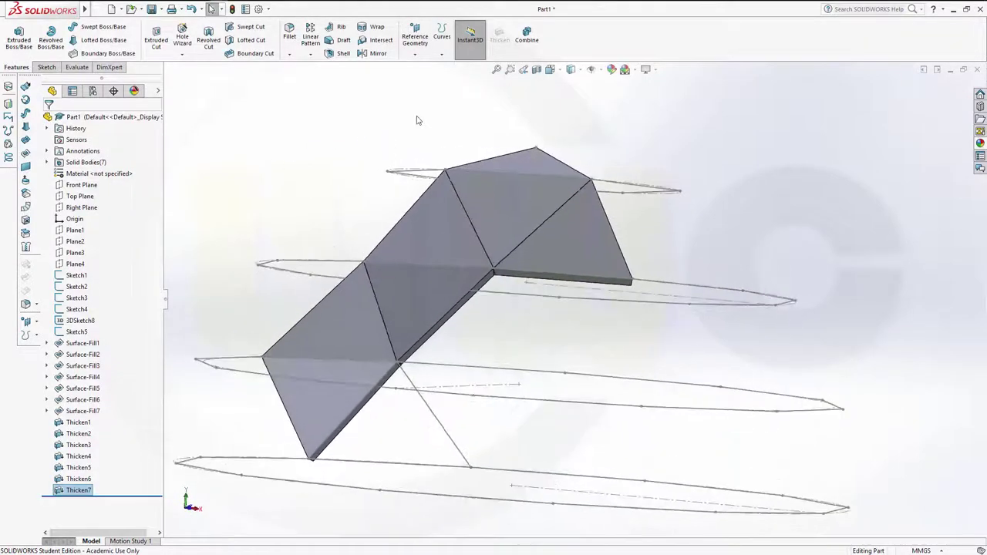
pyautogui.click(344, 57)
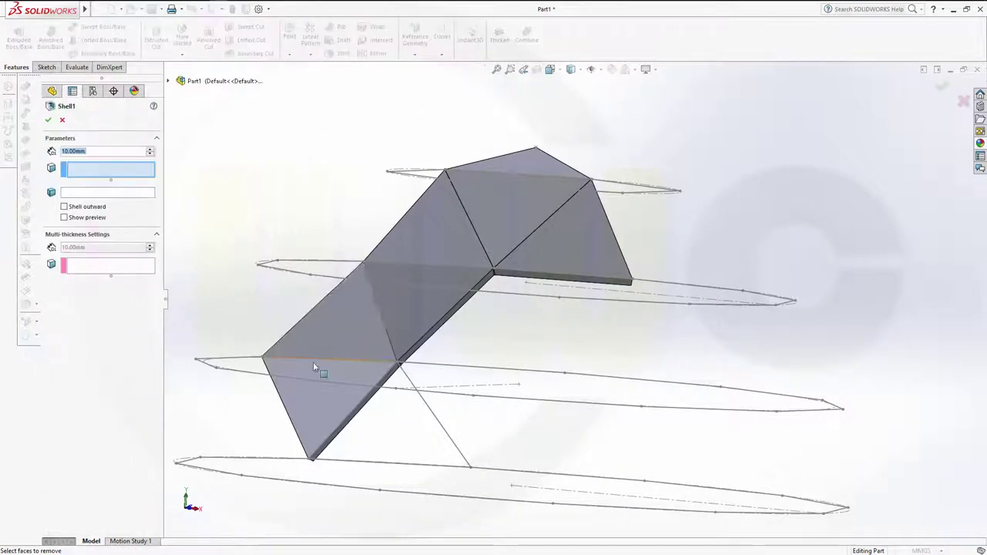
pyautogui.click(308, 398)
pyautogui.moveTo(377, 427); pyautogui.dragTo(254, 313, button='middle')
pyautogui.click(188, 308)
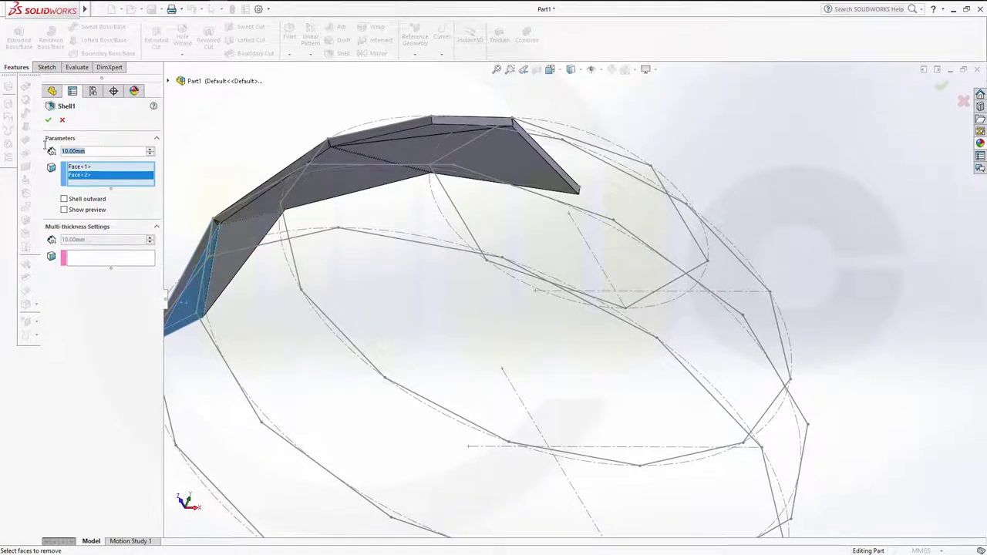
pyautogui.write('25')
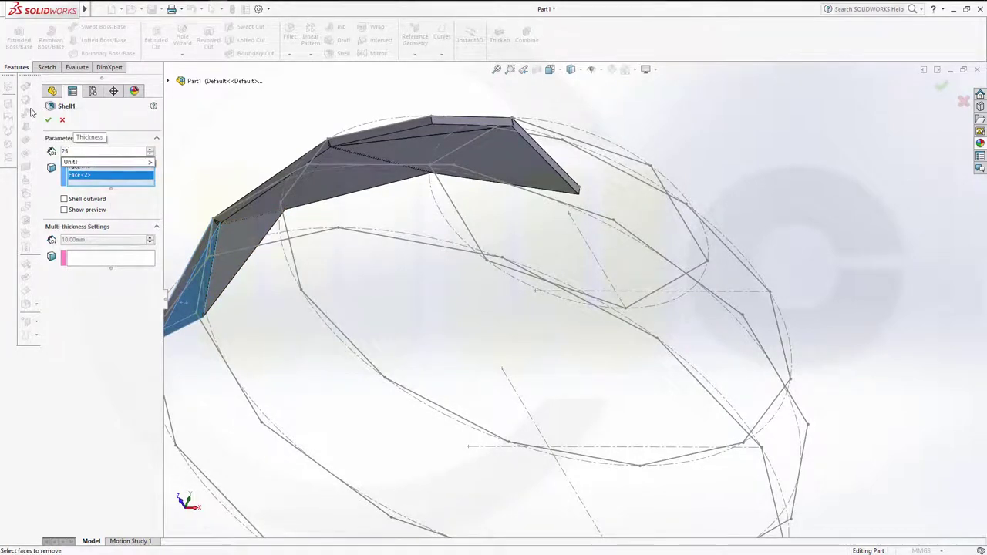
pyautogui.press('Return')
pyautogui.moveTo(177, 150); pyautogui.dragTo(257, 187, button='middle')
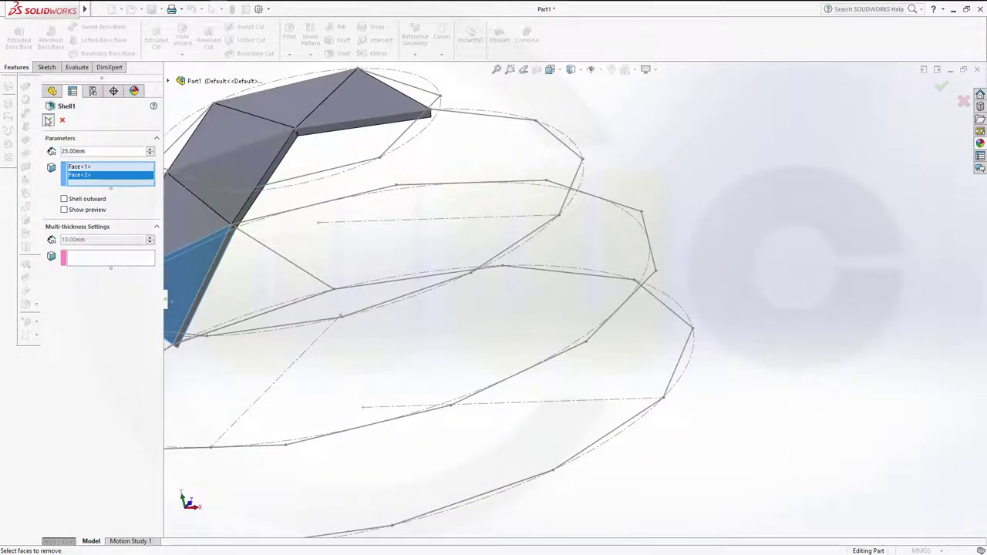
pyautogui.click(48, 120)
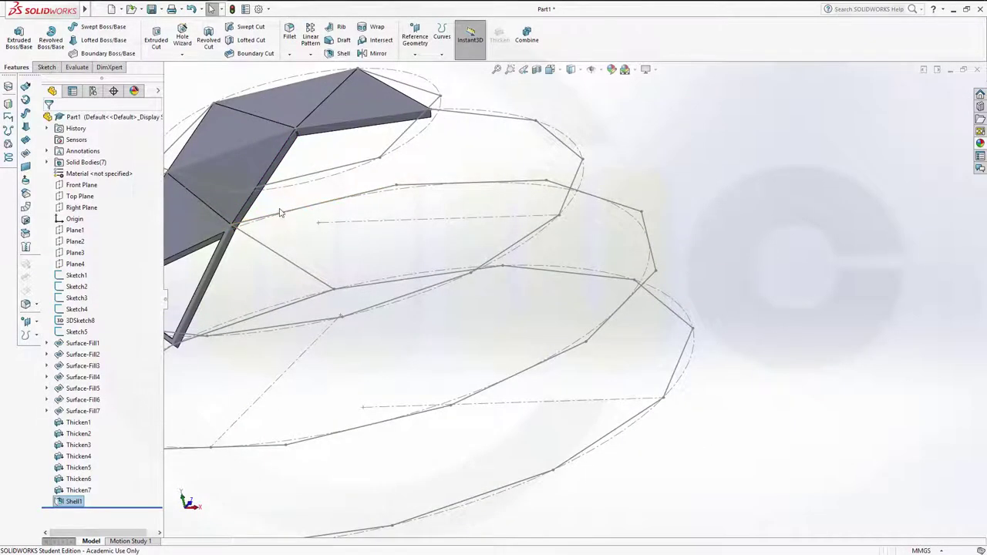
# Shell the upward-pointing panel between the second and third polygons at 25 mm, removing its outer and inner faces.
pyautogui.moveTo(293, 220)
pyautogui.mouseDown(button='middle')
pyautogui.moveTo(393, 254)
pyautogui.moveTo(422, 162)
pyautogui.mouseUp(button='middle')
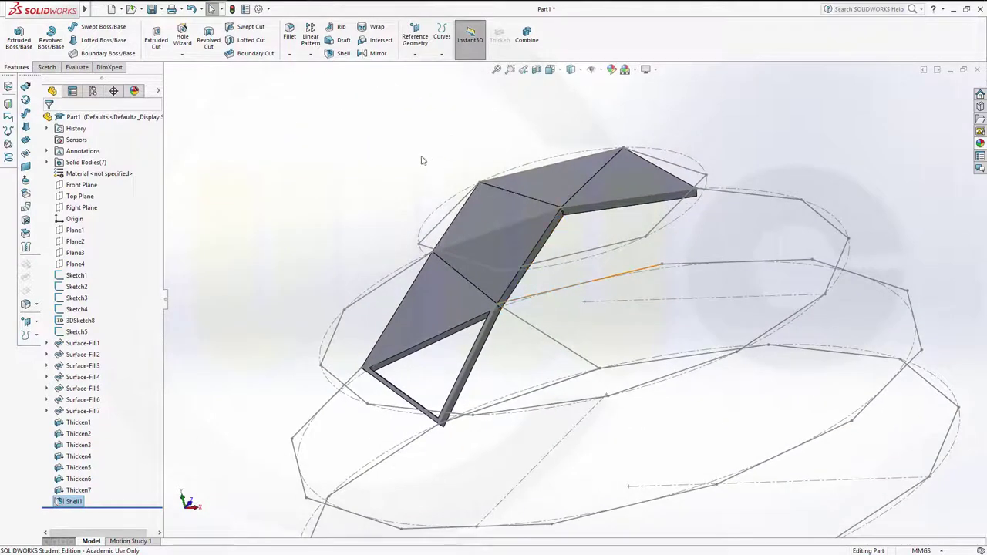
pyautogui.click(343, 54)
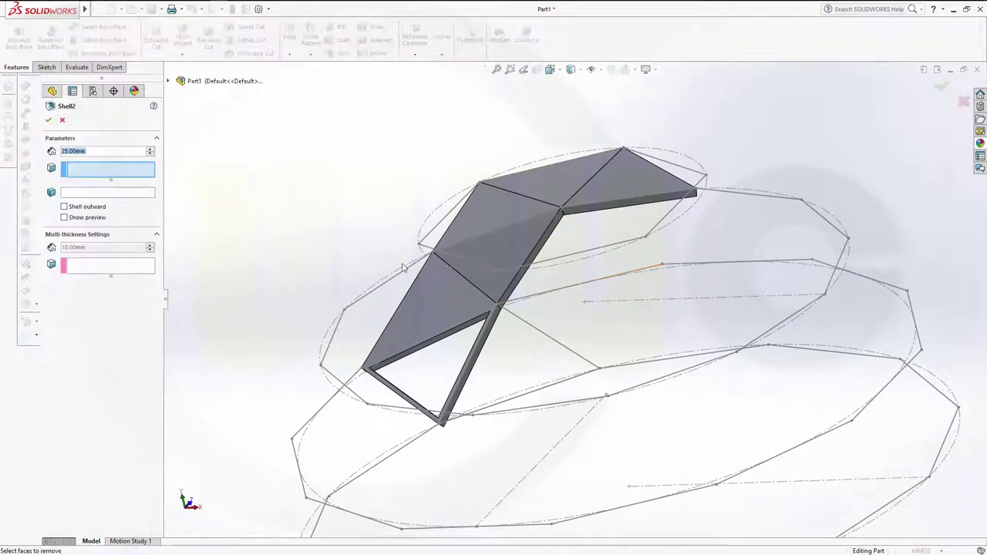
pyautogui.click(427, 300)
pyautogui.moveTo(427, 300)
pyautogui.mouseDown(button='middle')
pyautogui.moveTo(386, 463)
pyautogui.moveTo(502, 366)
pyautogui.mouseUp(button='middle')
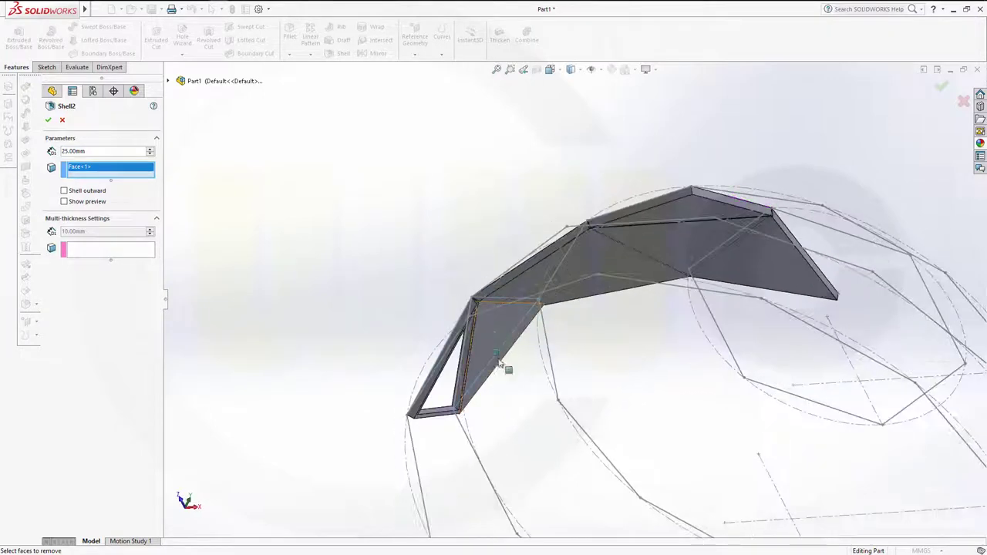
pyautogui.click(484, 338)
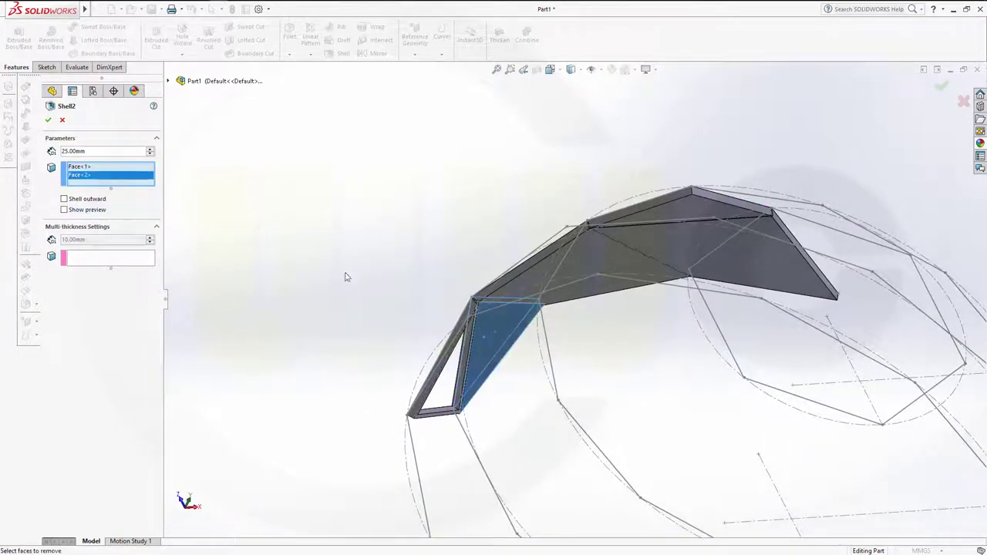
pyautogui.click(47, 119)
# Shell the downward-pointing panel between the second and third polygons at 25 mm, removing both large faces.
pyautogui.moveTo(271, 211); pyautogui.dragTo(390, 221, button='middle')
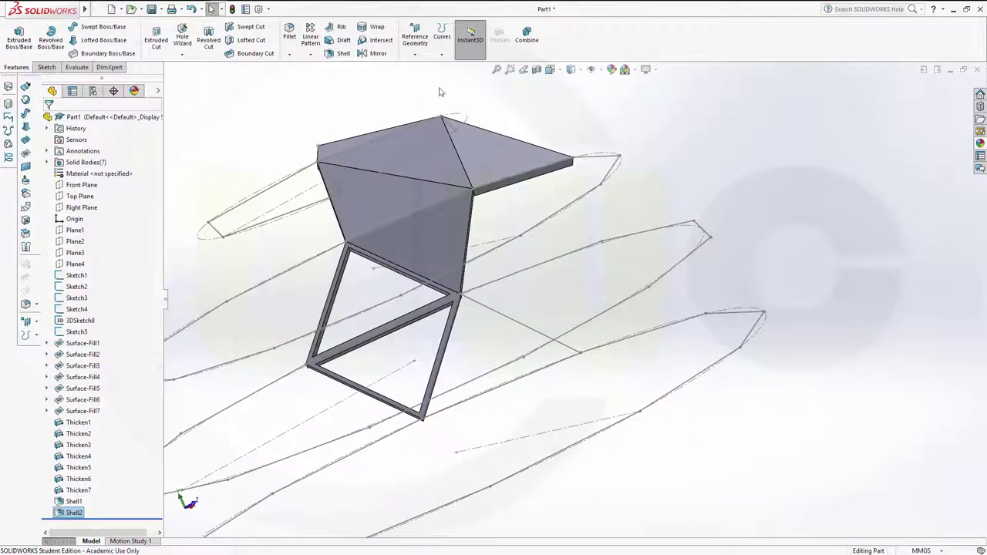
pyautogui.click(338, 53)
pyautogui.moveTo(486, 257); pyautogui.dragTo(388, 218, button='middle')
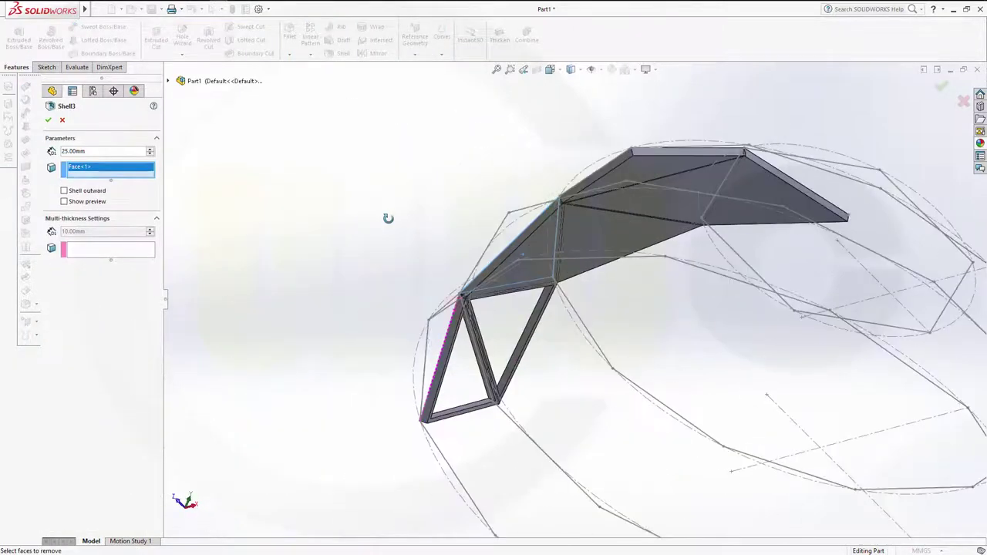
pyautogui.click(515, 272)
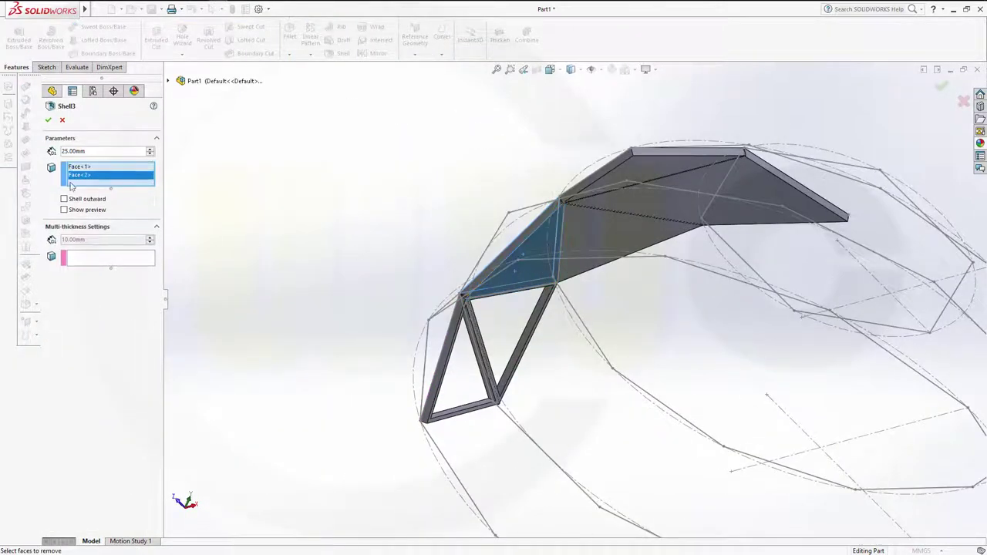
pyautogui.click(48, 121)
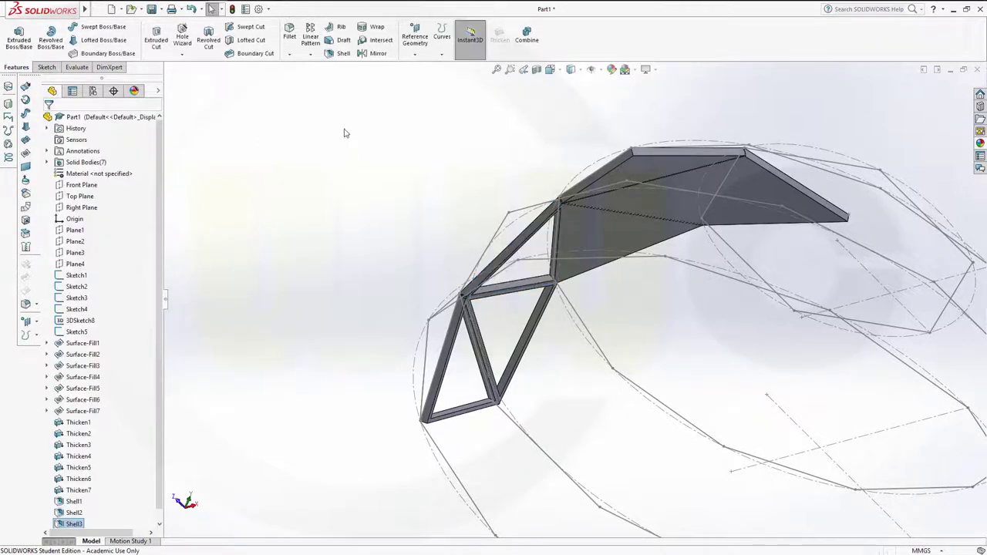
# Shell the upward-pointing panel directly above, between the third and uppermost polygons, at 25 mm with its inner and outer faces removed.
pyautogui.click(340, 53)
pyautogui.moveTo(365, 146); pyautogui.dragTo(726, 247, button='middle')
pyautogui.click(492, 179)
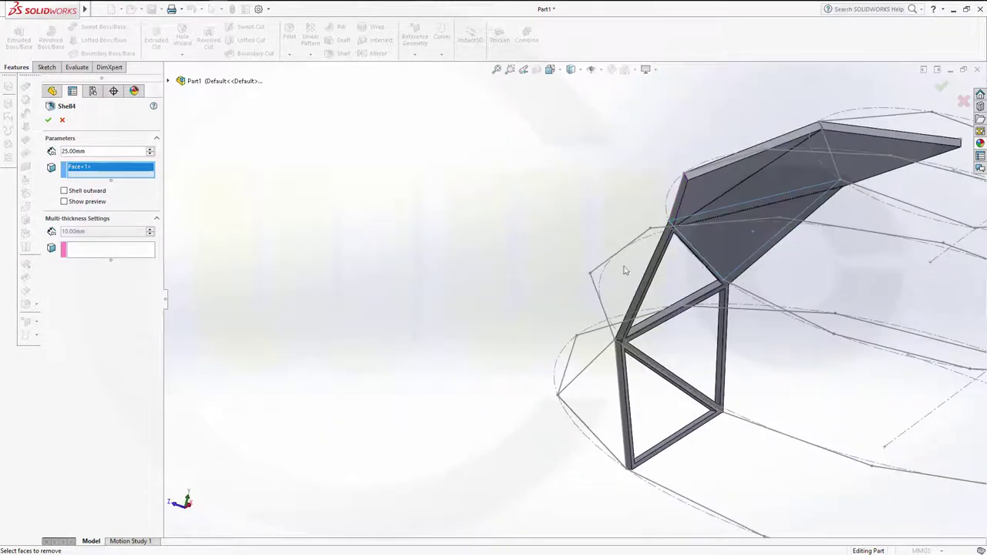
pyautogui.click(730, 244)
pyautogui.moveTo(475, 214); pyautogui.dragTo(540, 255, button='middle')
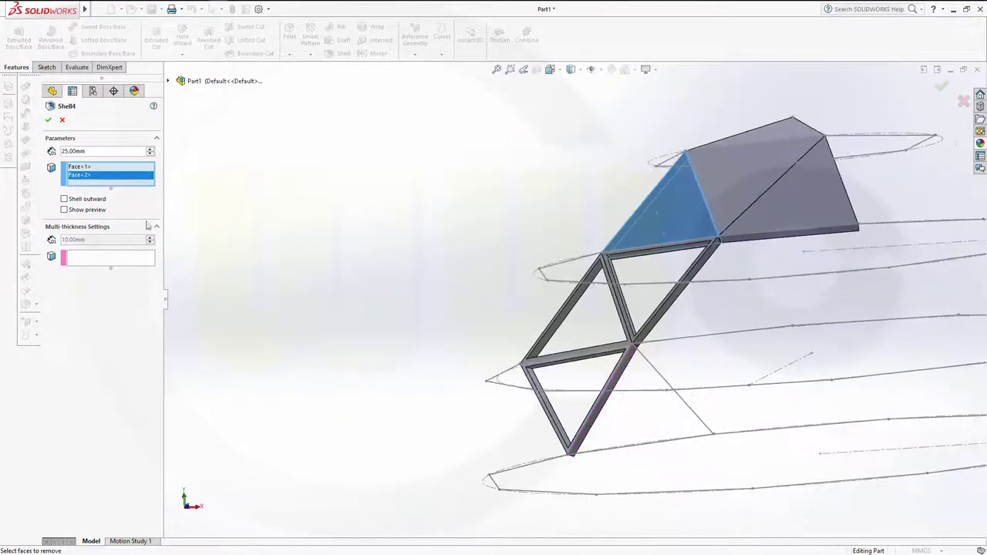
pyautogui.click(49, 121)
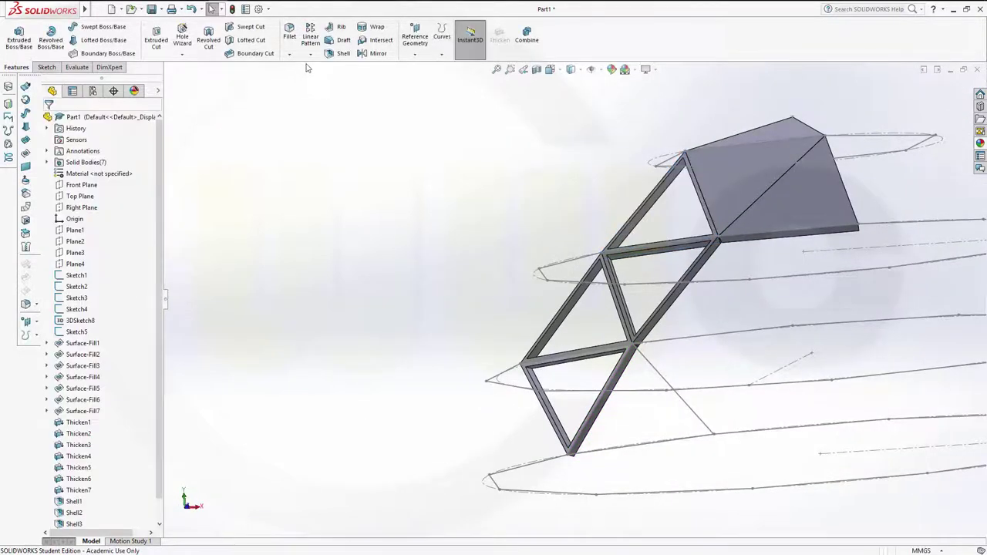
# Shell the other upward-pointing panel between the third and uppermost polygons at 25 mm, removing its outer and inner faces.
pyautogui.click(328, 54)
pyautogui.click(787, 206)
pyautogui.moveTo(787, 206); pyautogui.dragTo(815, 258, button='middle')
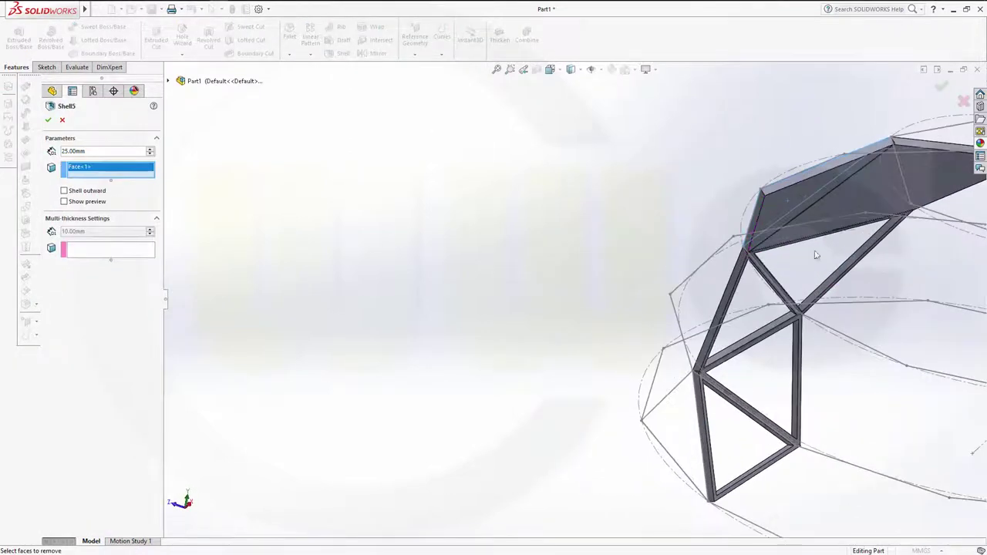
pyautogui.click(790, 214)
pyautogui.click(49, 121)
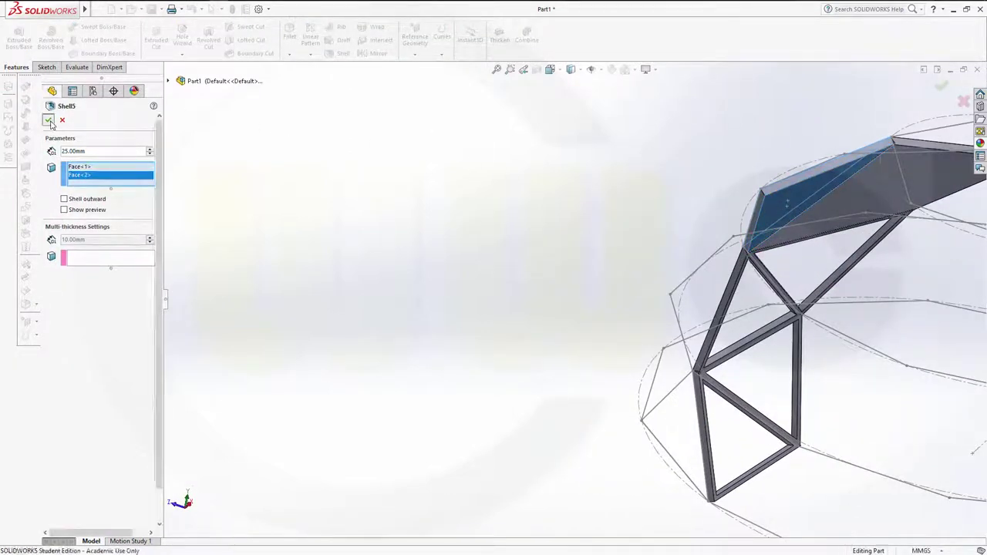
# Shell the downward-pointing panel between the two upper frames at 25 mm, removing its outer and inner faces.
pyautogui.moveTo(331, 203); pyautogui.dragTo(548, 286, button='middle')
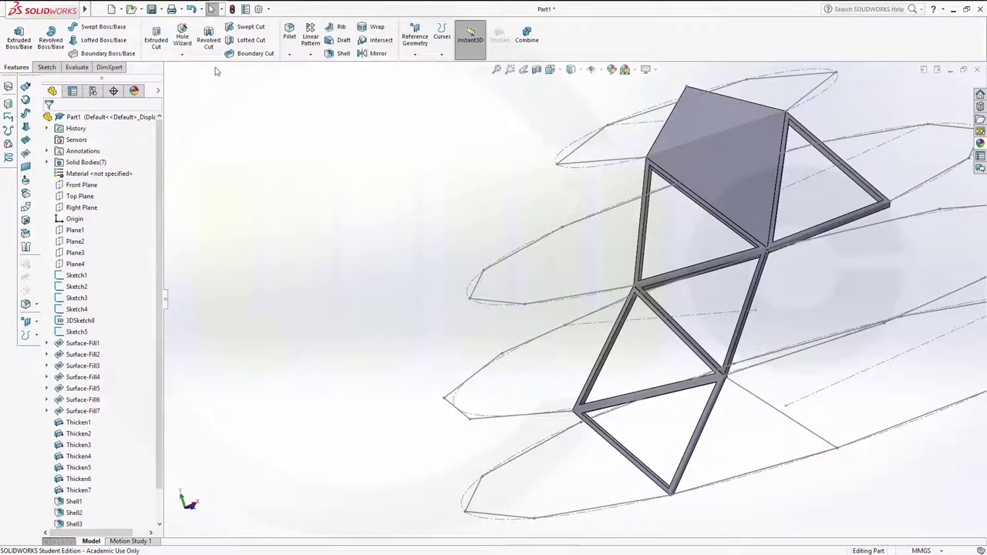
pyautogui.click(340, 54)
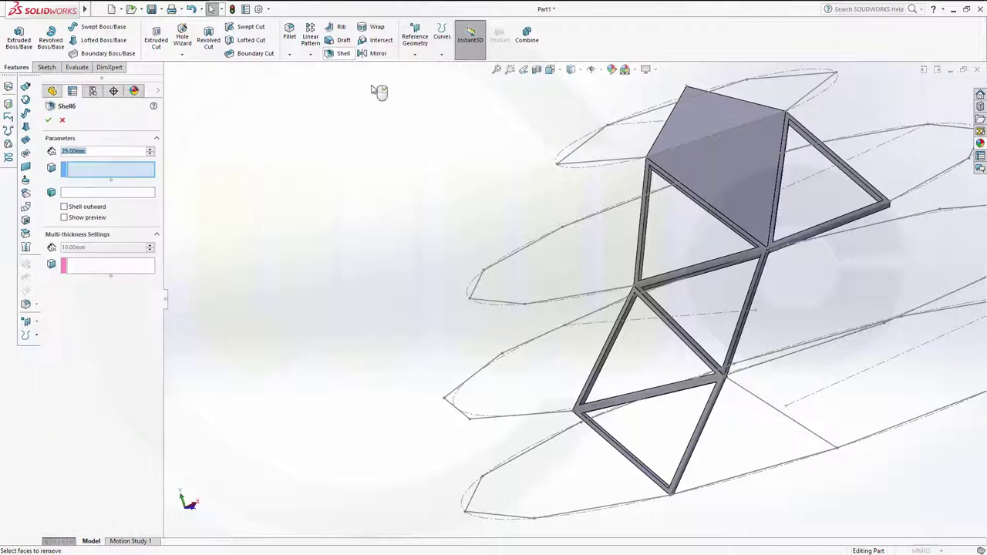
pyautogui.click(735, 185)
pyautogui.moveTo(785, 215); pyautogui.dragTo(679, 197, button='middle')
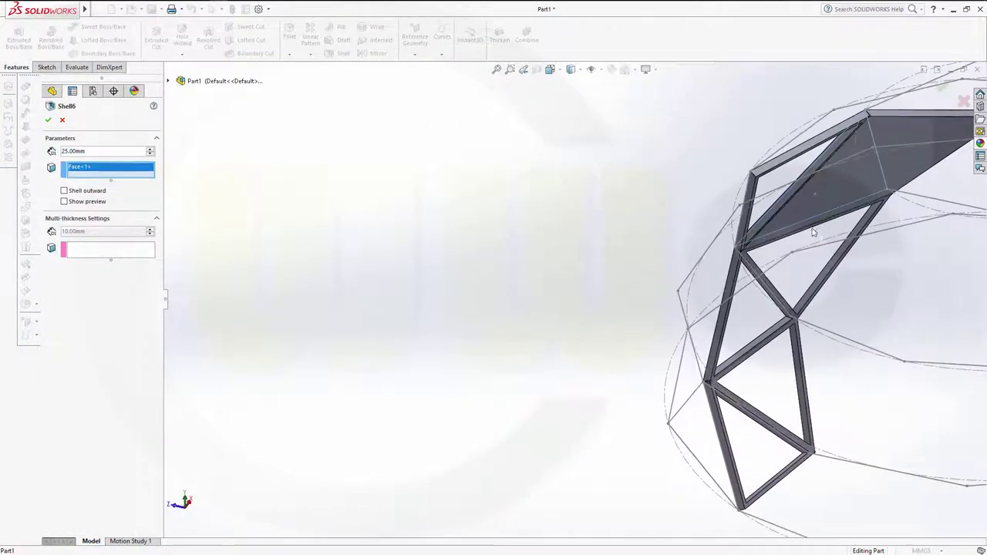
pyautogui.click(815, 203)
pyautogui.moveTo(572, 188); pyautogui.dragTo(697, 219, button='middle')
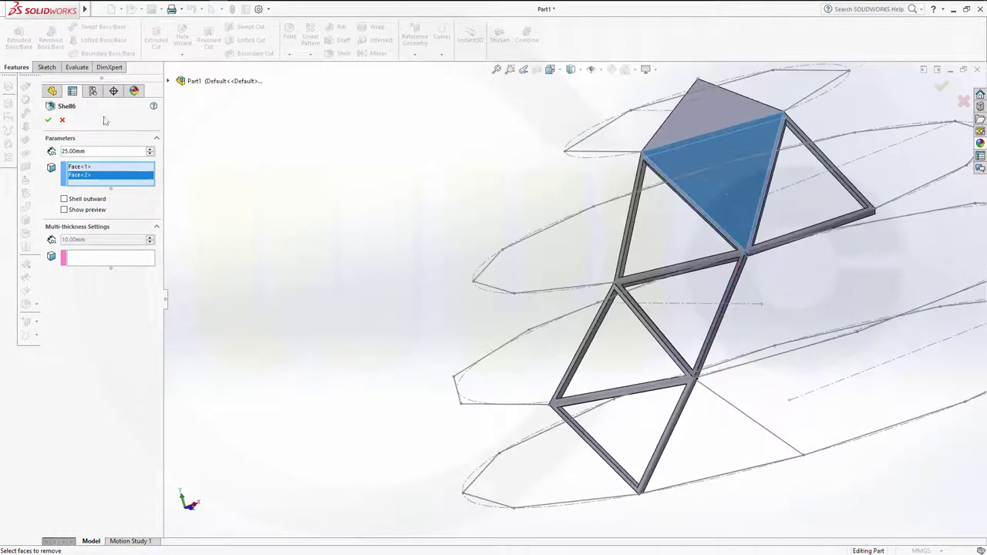
pyautogui.click(48, 121)
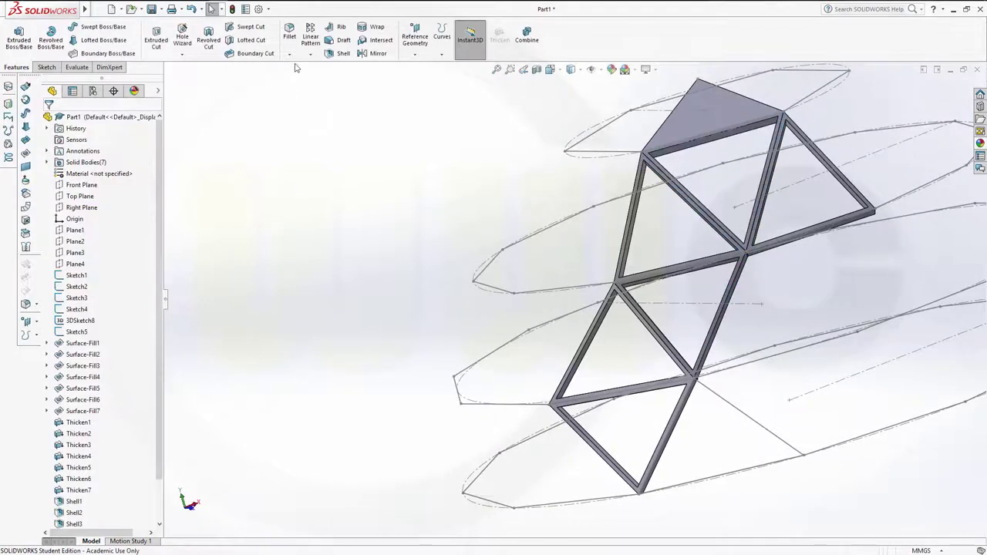
# Shell the apex panel at 25 mm, removing its outer and inner triangular faces.
pyautogui.click(344, 58)
pyautogui.click(695, 121)
pyautogui.moveTo(695, 121); pyautogui.dragTo(772, 132, button='middle')
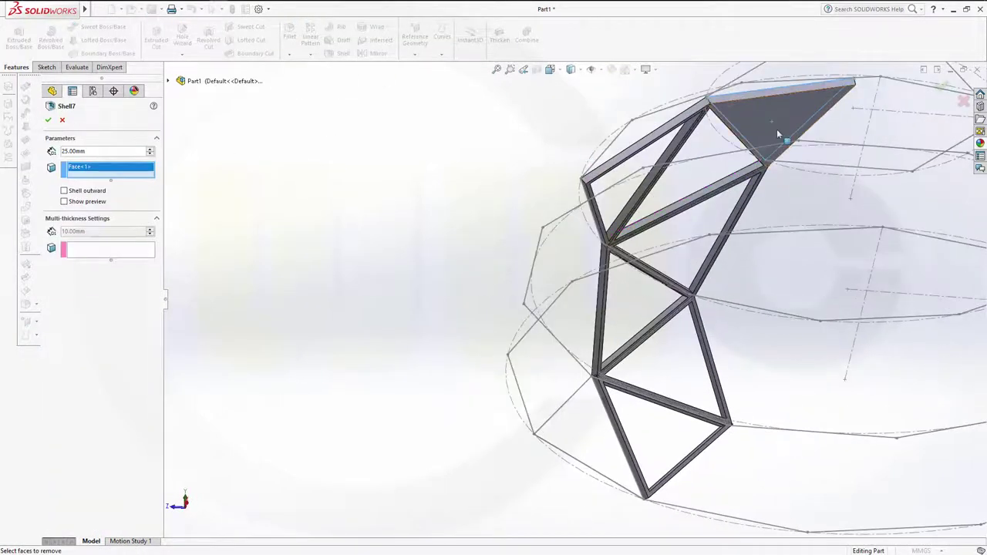
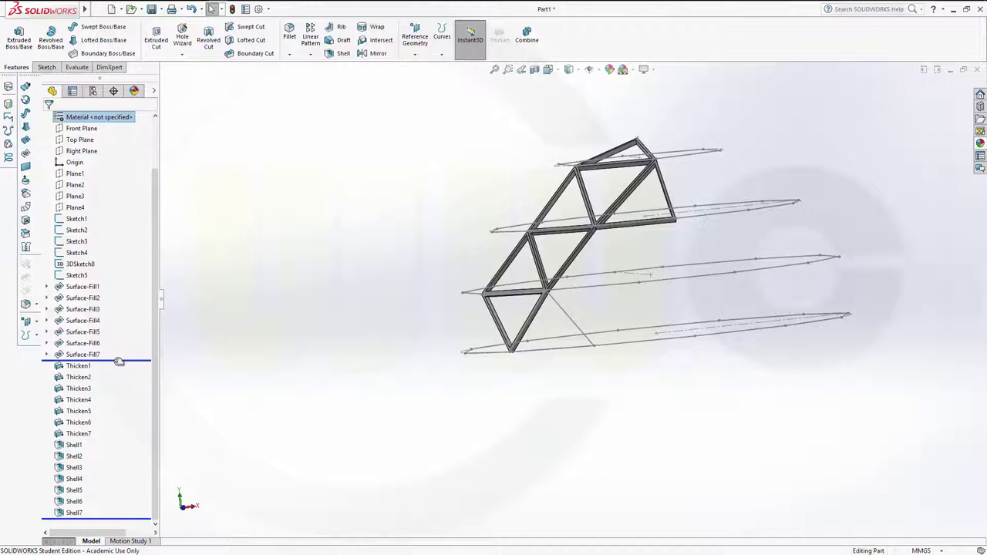
# Roll the model back to before Thicken1 and fill the open triangle beside the lowest panel with a surface bounded by 3DSketch8.
pyautogui.moveTo(118, 362); pyautogui.dragTo(118, 361)
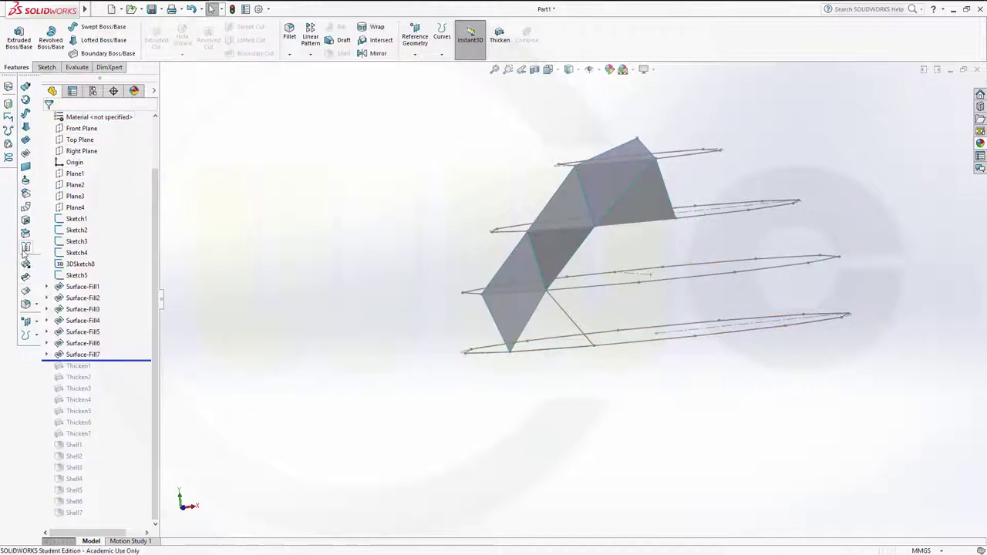
pyautogui.click(26, 154)
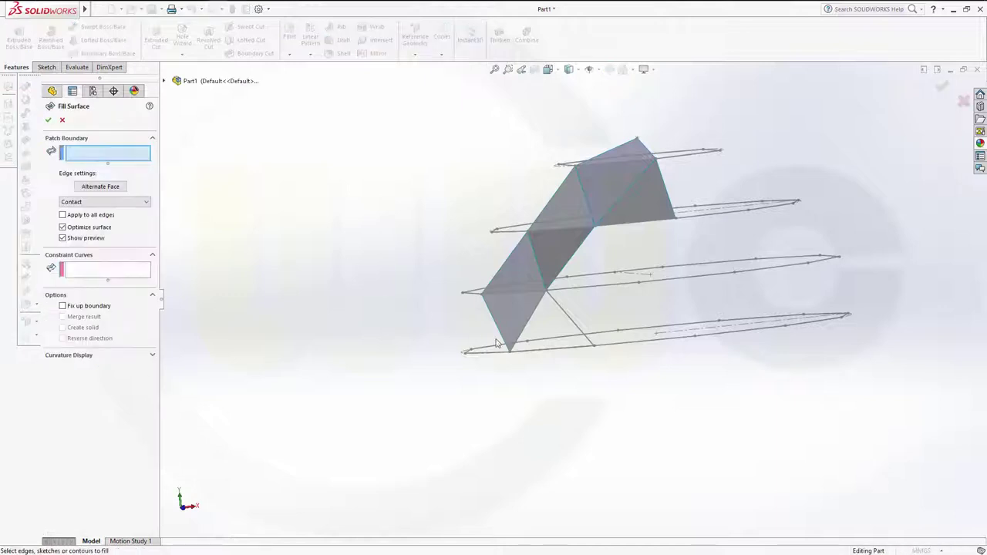
pyautogui.click(561, 314)
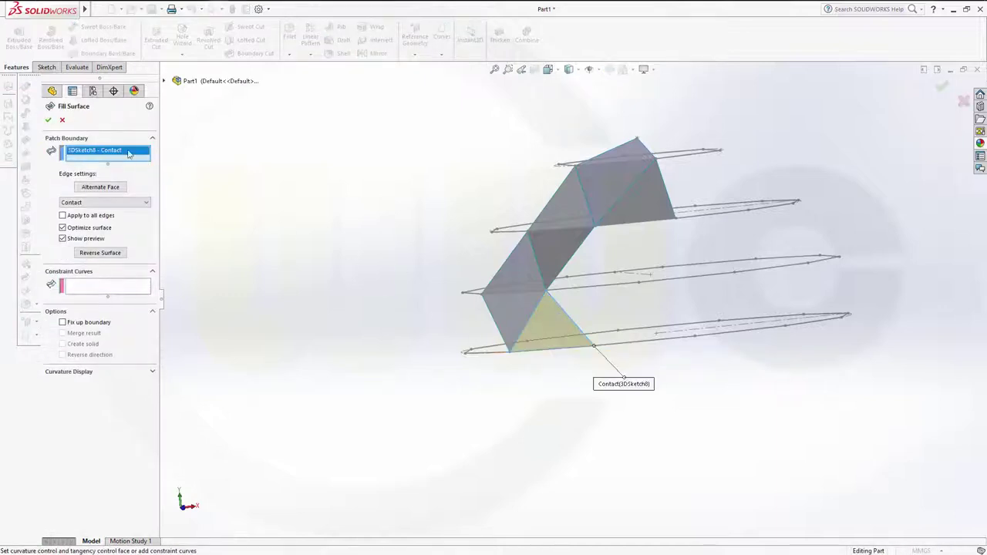
pyautogui.click(48, 120)
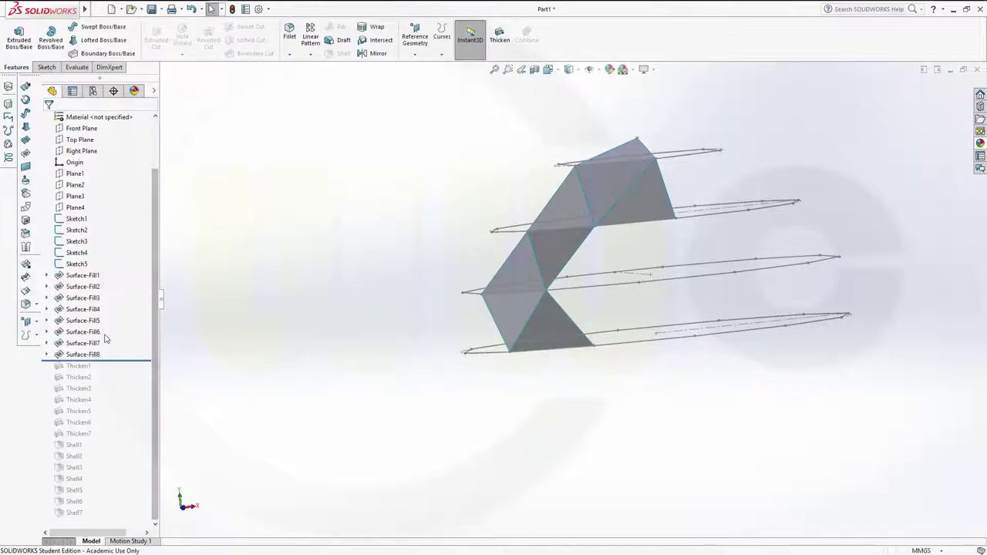
# Thicken Surface-Fill8 by 50 mm directly after Thicken7, and roll the model forward past Shell7.
pyautogui.moveTo(118, 361); pyautogui.dragTo(117, 439)
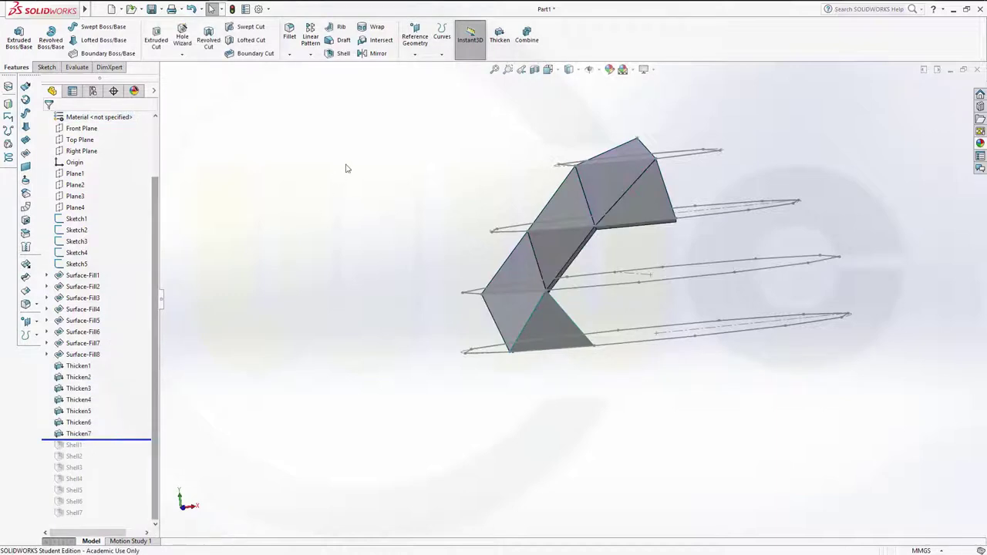
pyautogui.click(499, 35)
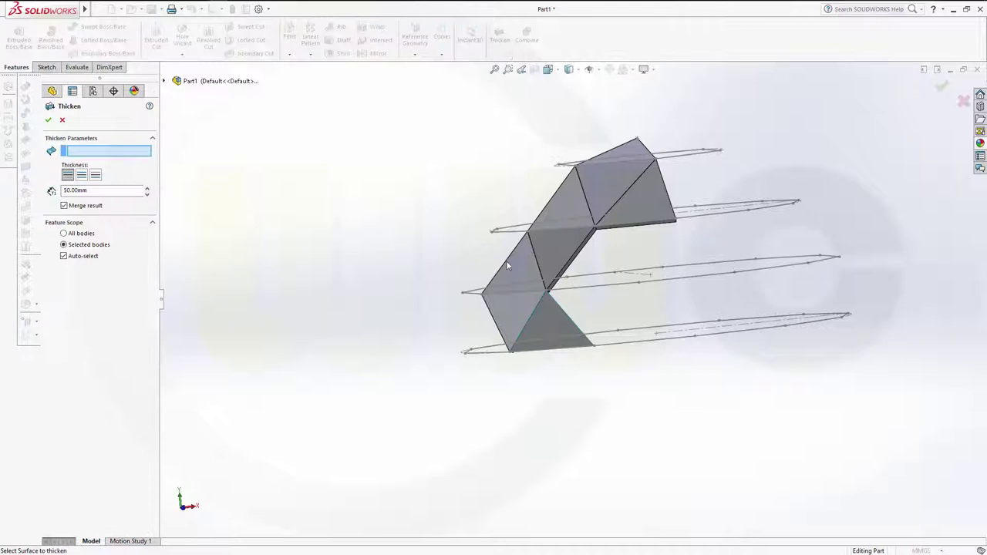
pyautogui.click(544, 334)
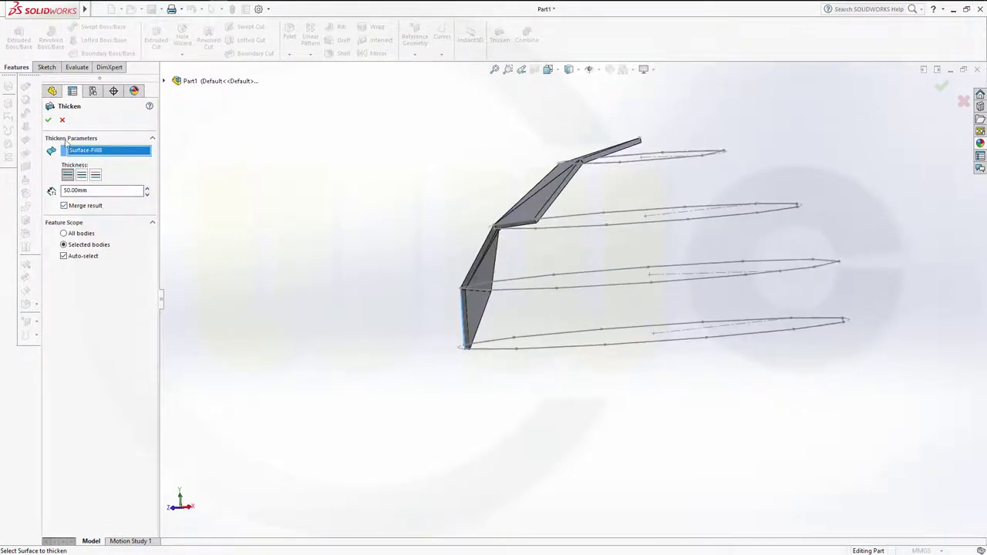
pyautogui.click(49, 121)
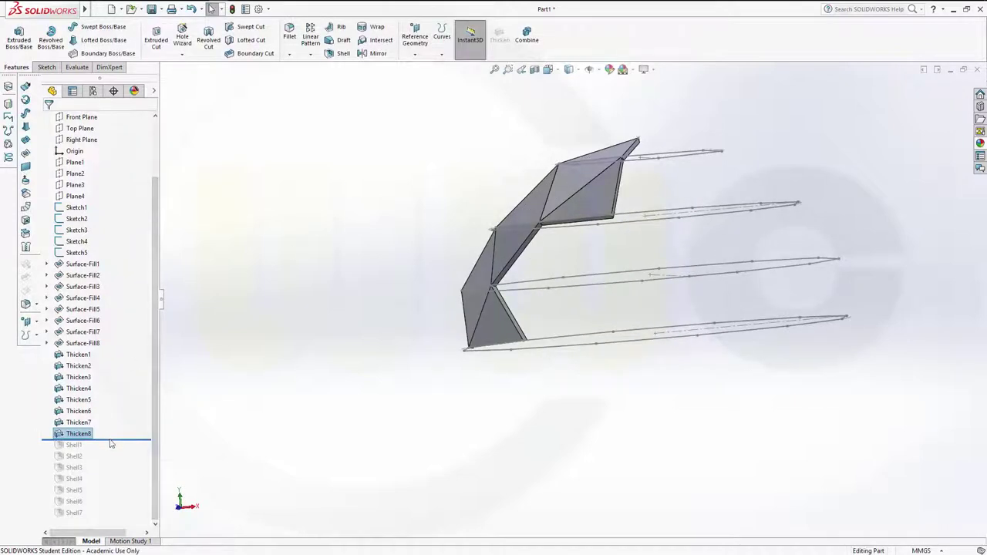
pyautogui.moveTo(96, 440); pyautogui.dragTo(108, 518)
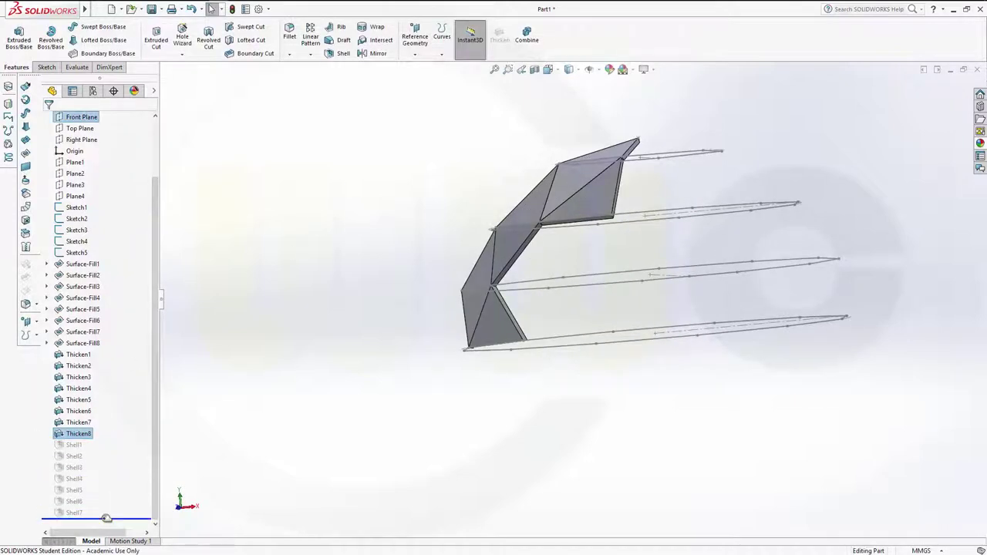
pyautogui.click(341, 54)
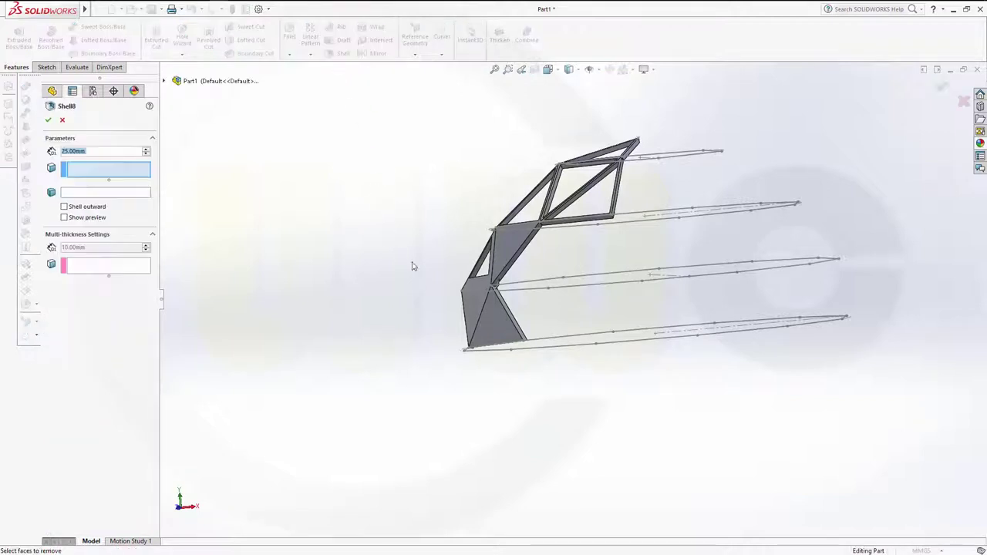
pyautogui.click(492, 322)
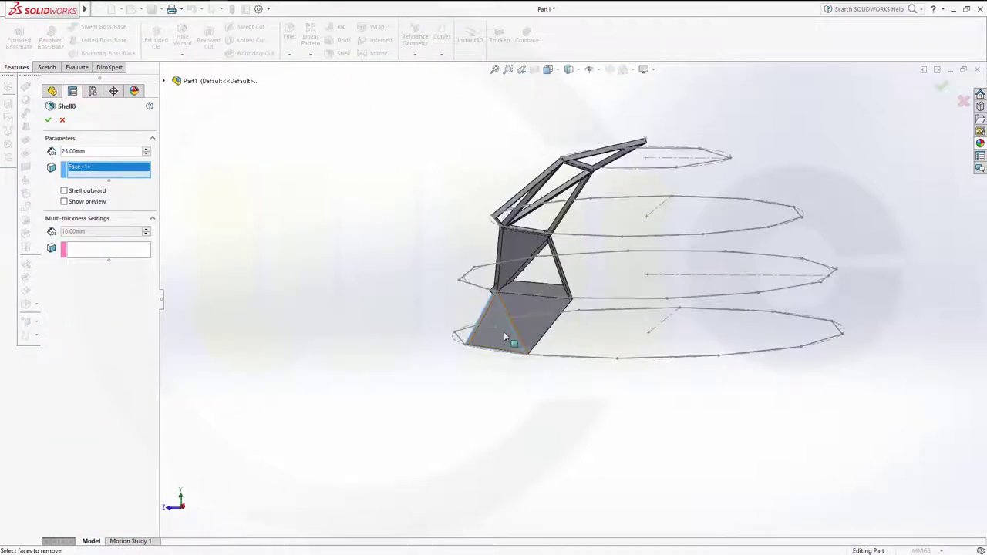
pyautogui.click(505, 337)
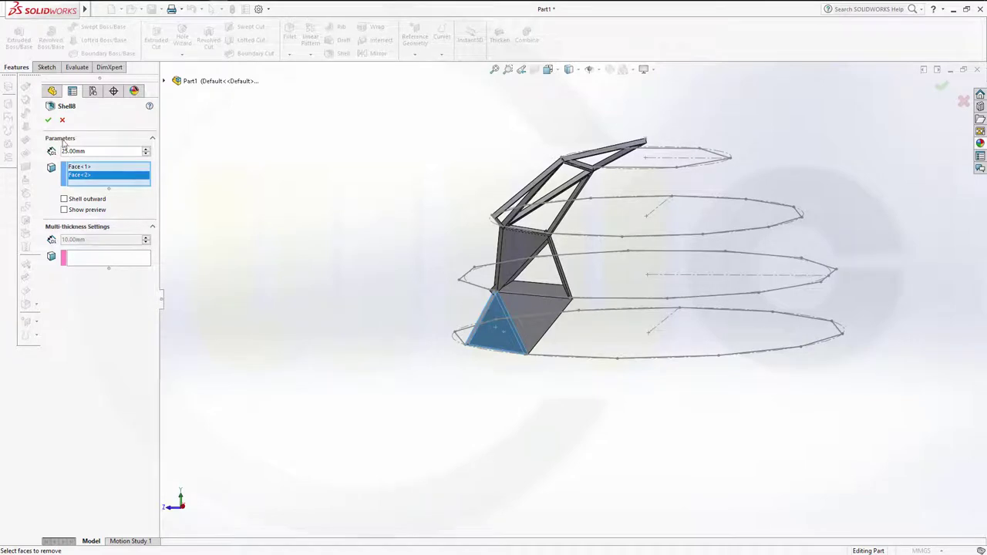
pyautogui.click(48, 120)
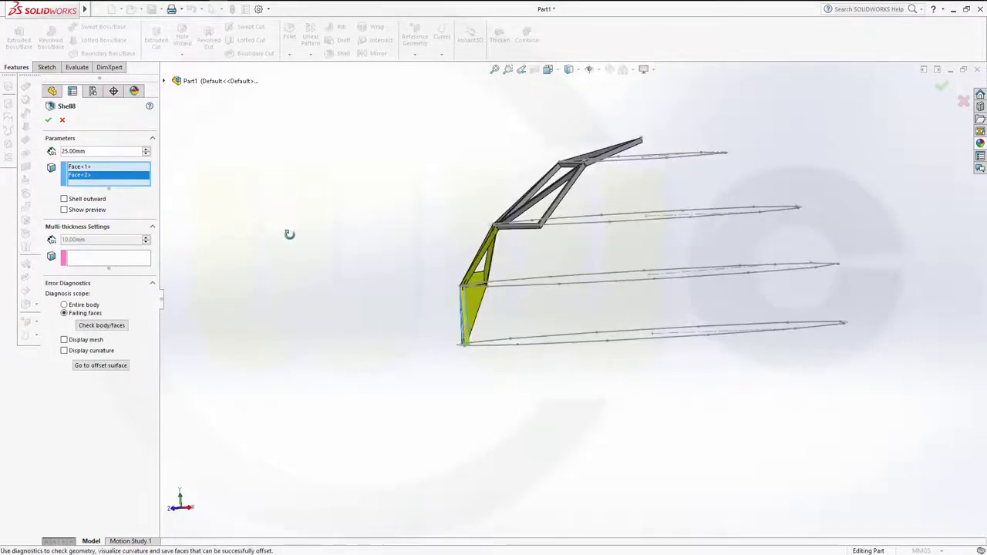
pyautogui.click(62, 120)
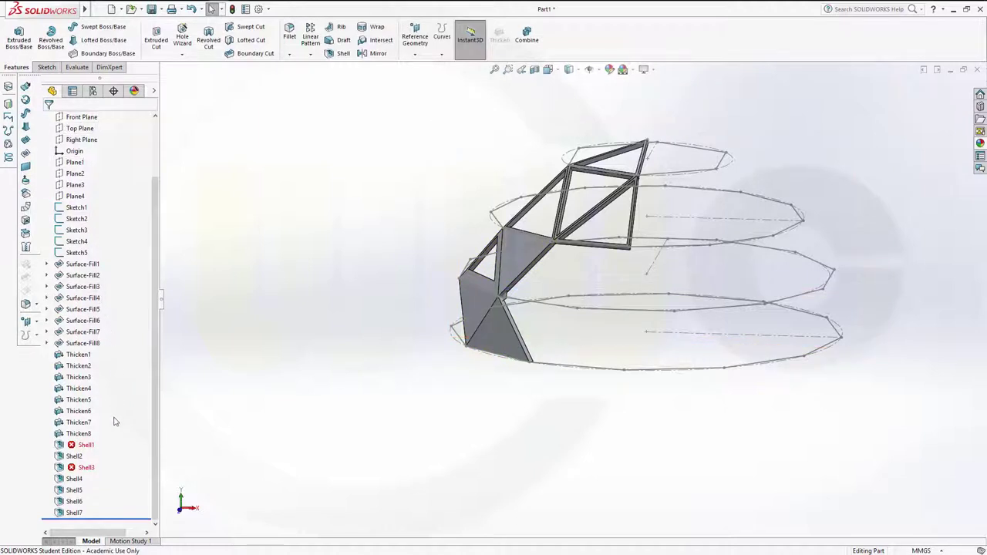
# Edit Thicken8 so that its result is not merged with the neighbouring panels.
pyautogui.click(83, 434)
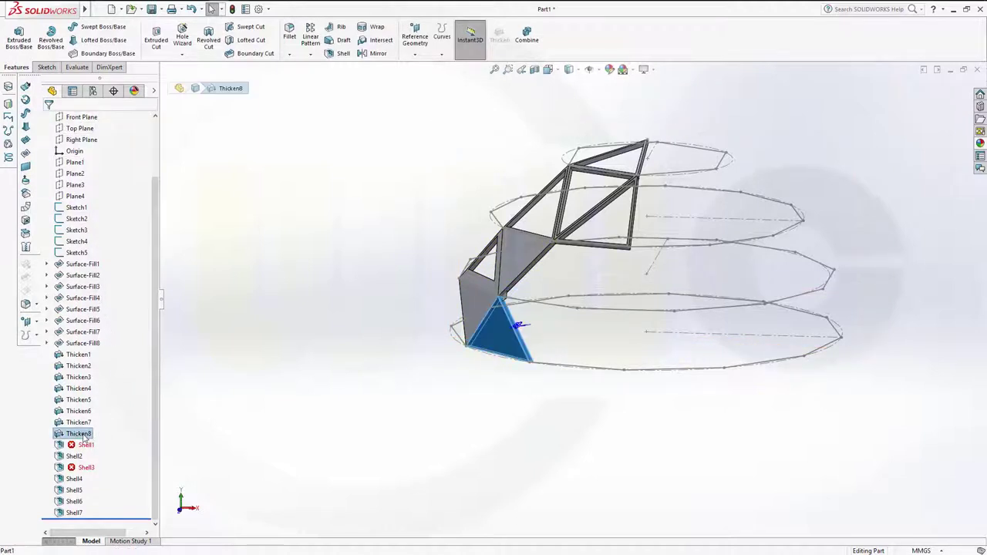
pyautogui.rightClick(81, 435)
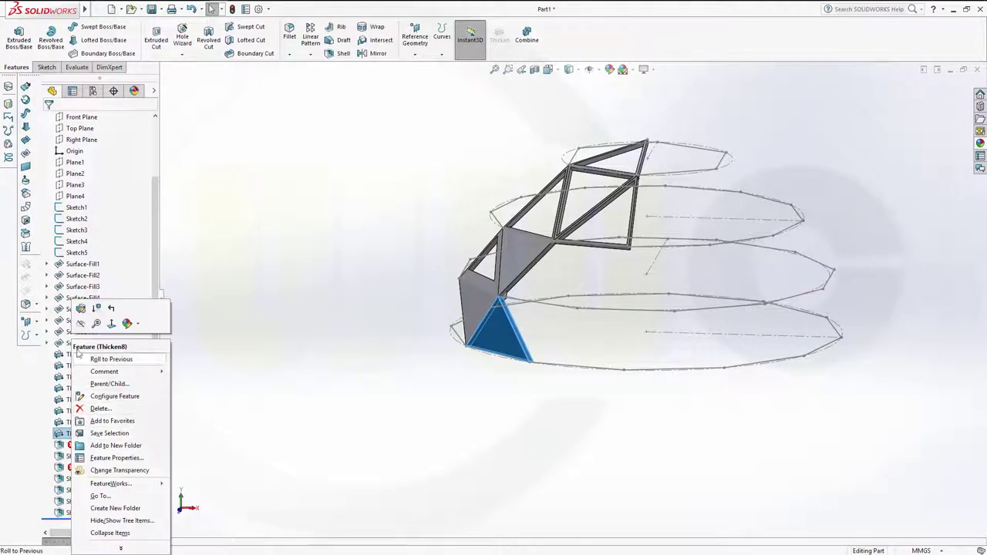
pyautogui.click(80, 310)
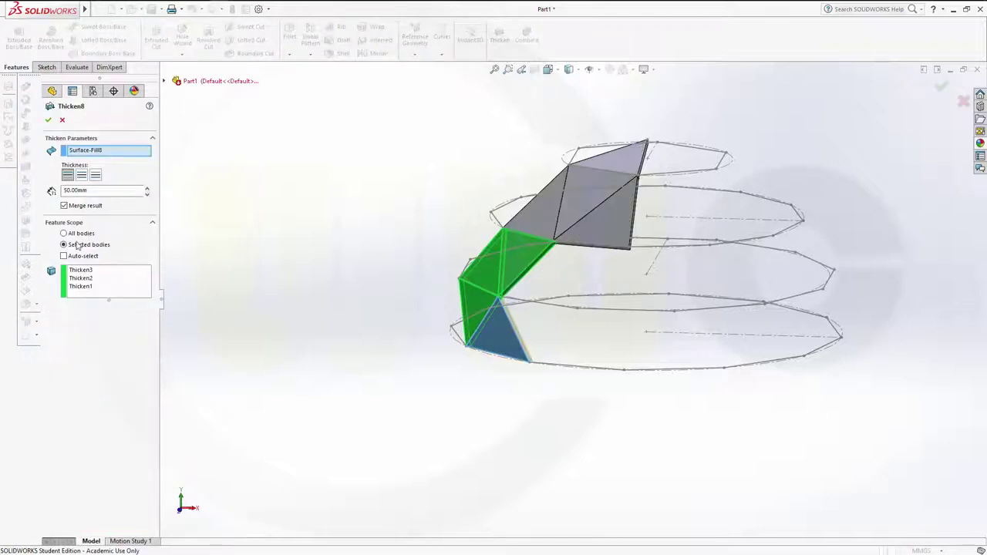
pyautogui.click(65, 206)
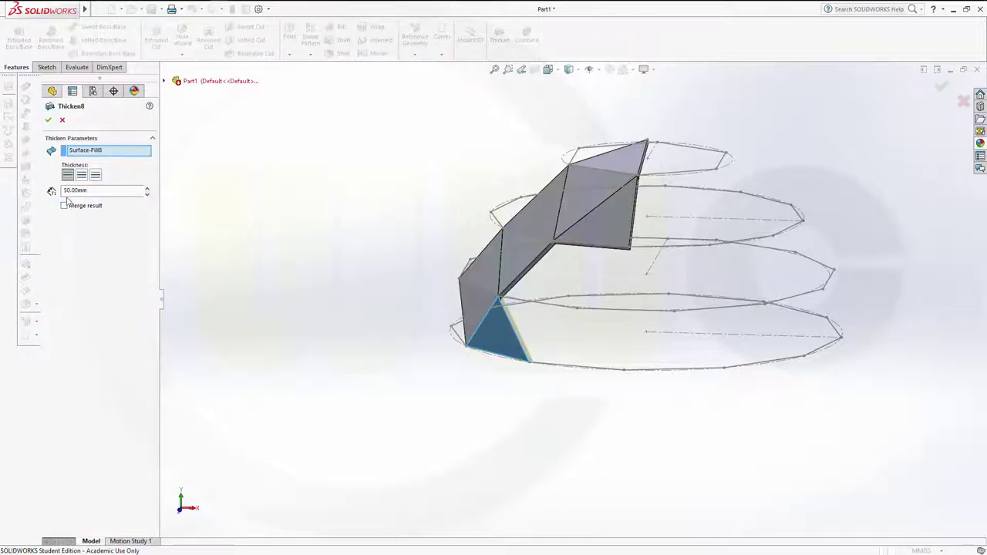
pyautogui.click(48, 120)
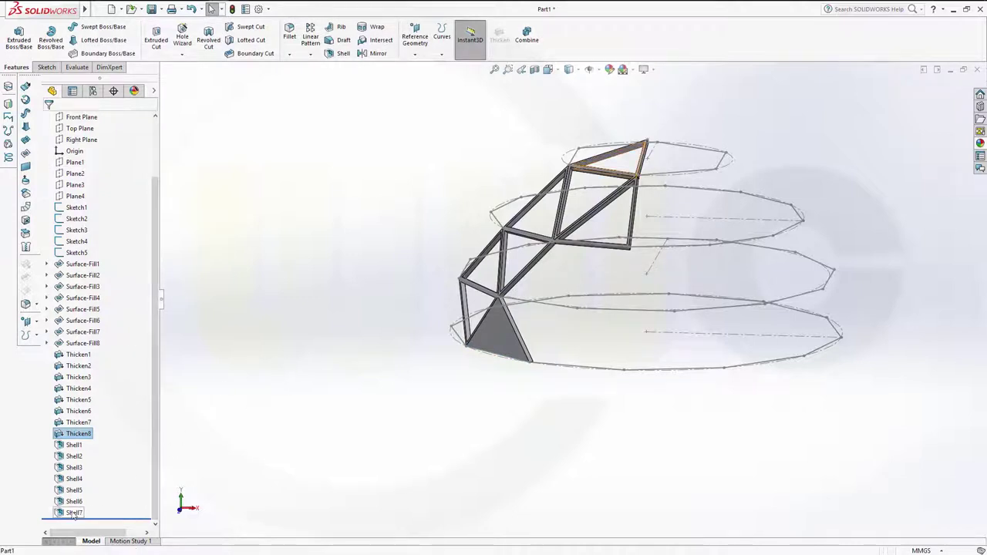
pyautogui.click(613, 160)
pyautogui.press('Escape')
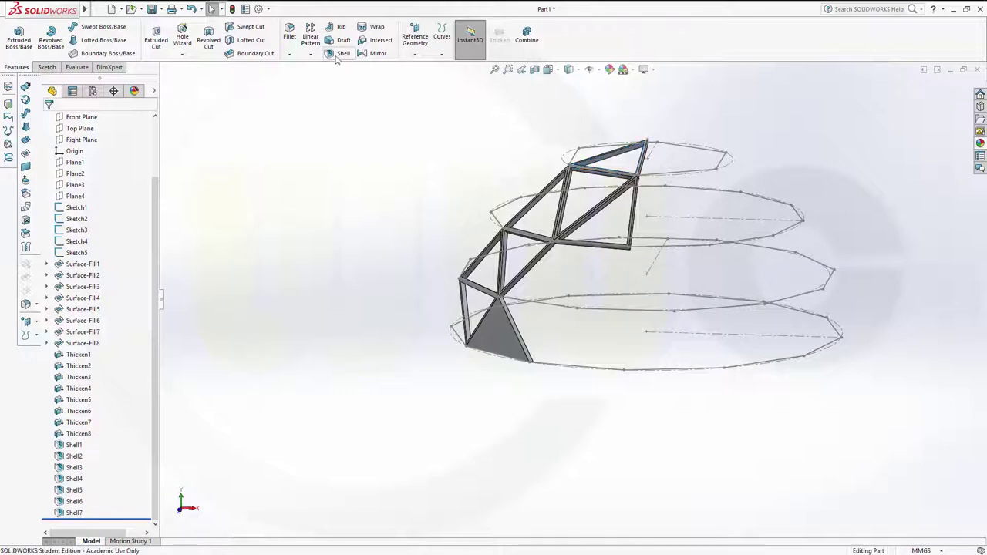
# Shell the solid triangular panel in the lowest row at 25 mm, removing its outer and inner faces.
pyautogui.click(339, 54)
pyautogui.click(486, 335)
pyautogui.moveTo(487, 335); pyautogui.dragTo(534, 356, button='middle')
pyautogui.click(534, 356)
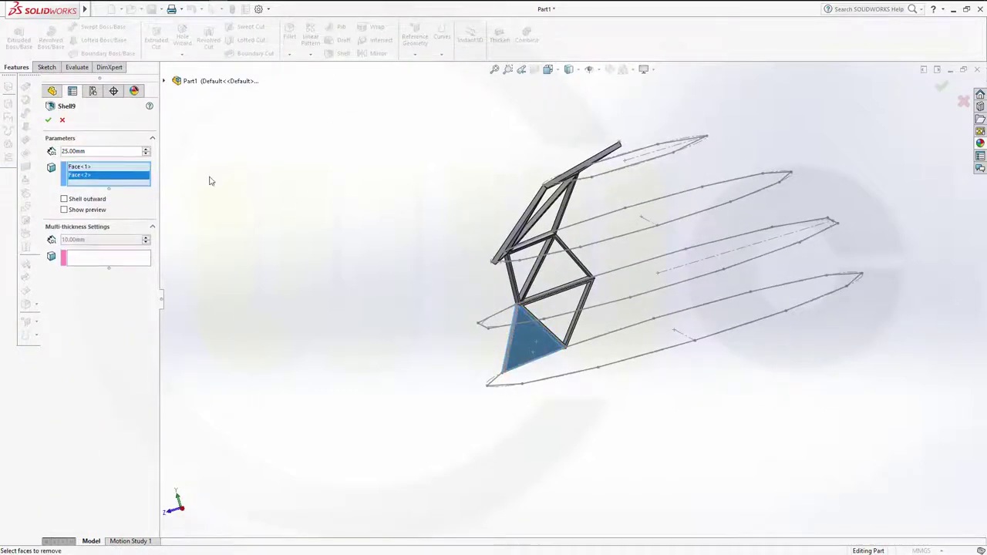
pyautogui.click(48, 120)
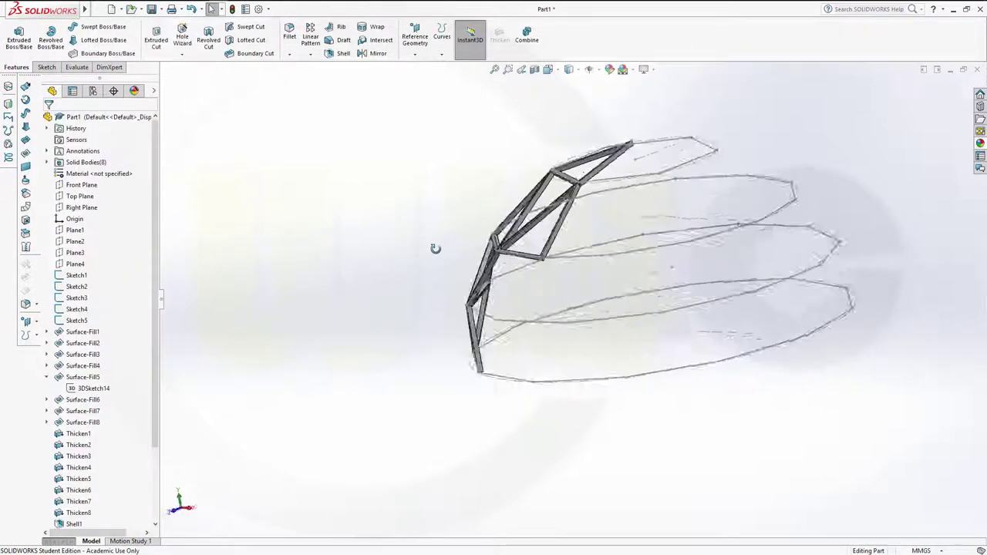
# Combine the four triangular frames of the two lower rows into one body using the Add operation.
pyautogui.moveTo(436, 248); pyautogui.dragTo(502, 243, button='middle')
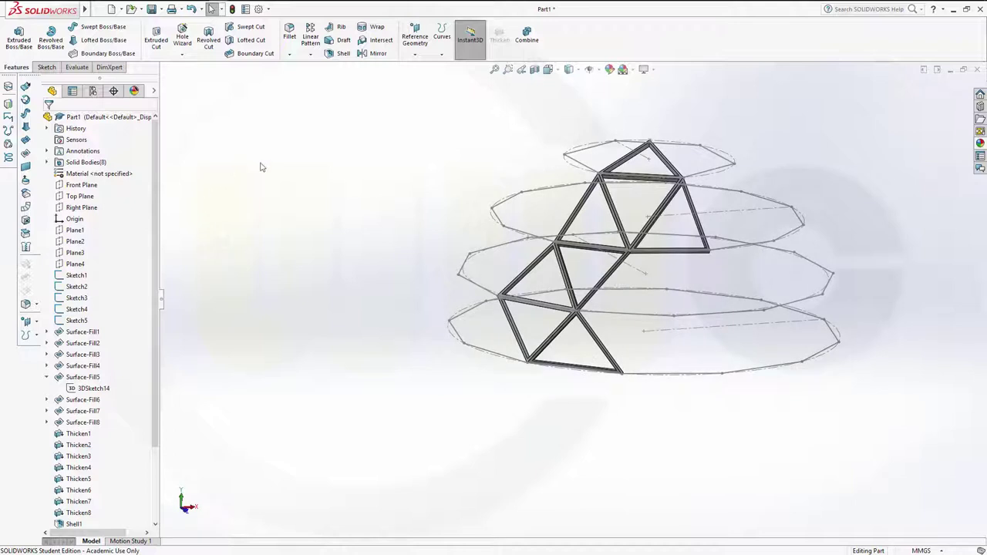
pyautogui.click(527, 35)
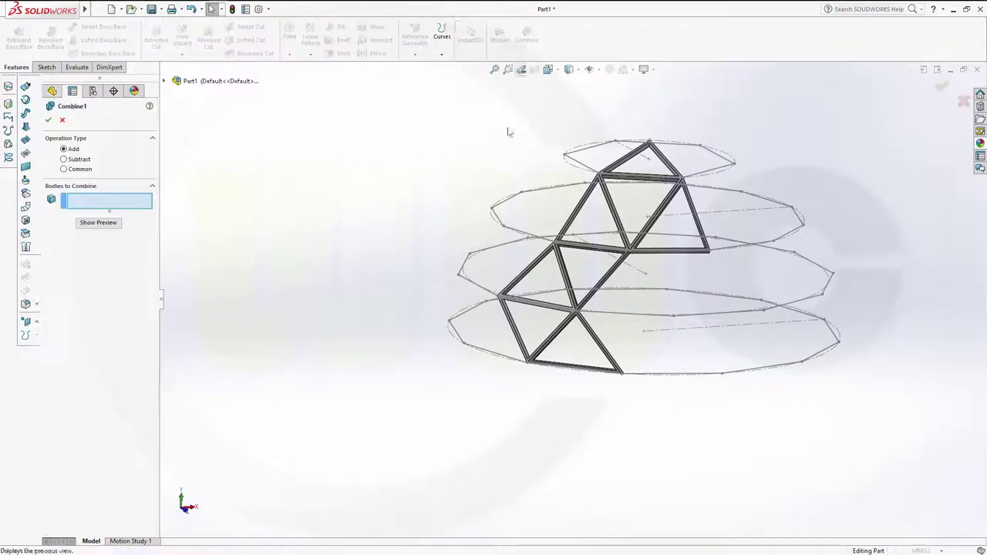
pyautogui.click(519, 340)
pyautogui.click(576, 370)
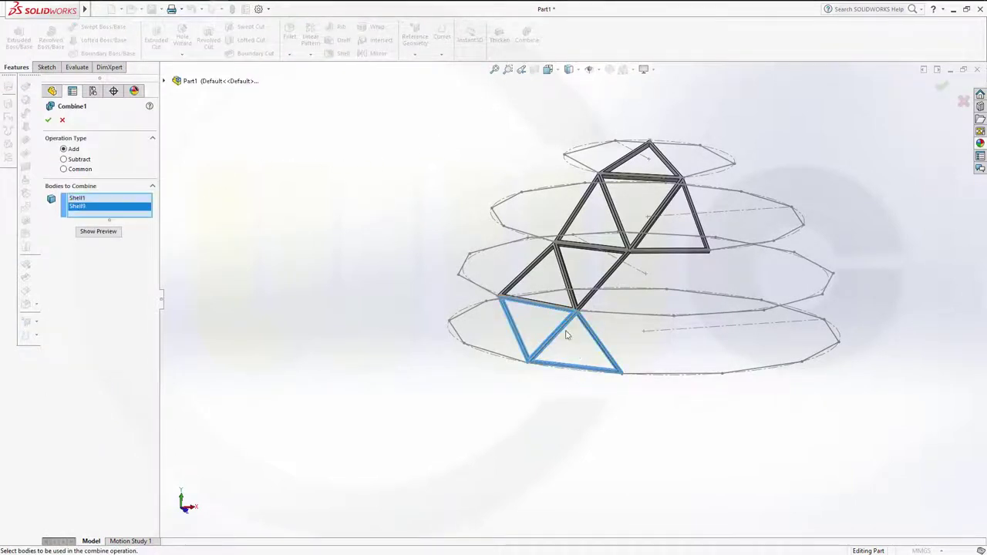
pyautogui.click(544, 281)
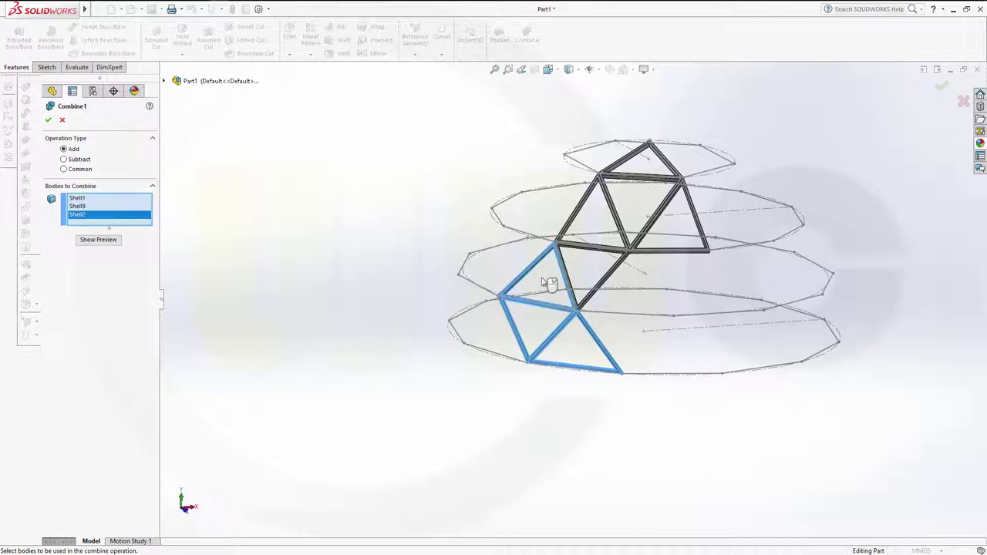
pyautogui.click(608, 301)
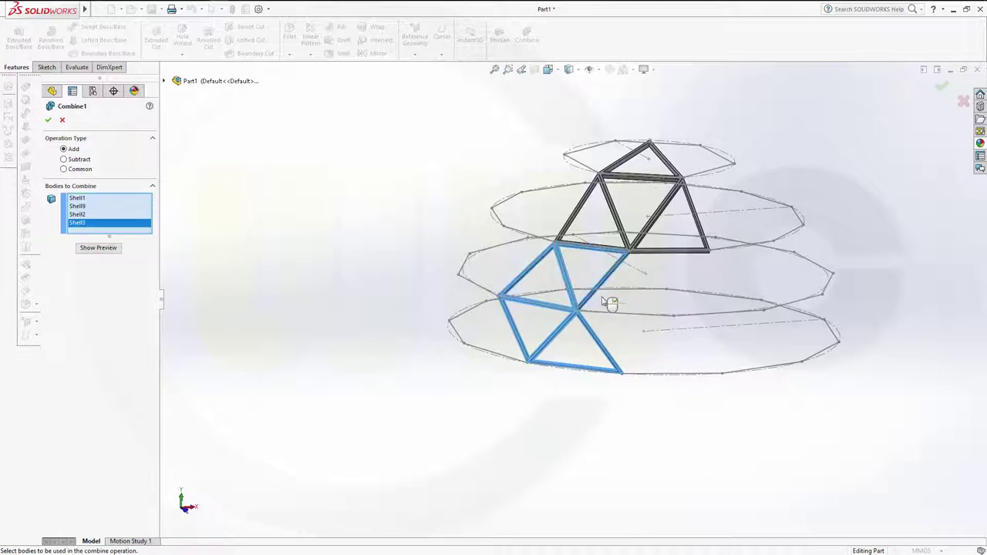
pyautogui.click(49, 121)
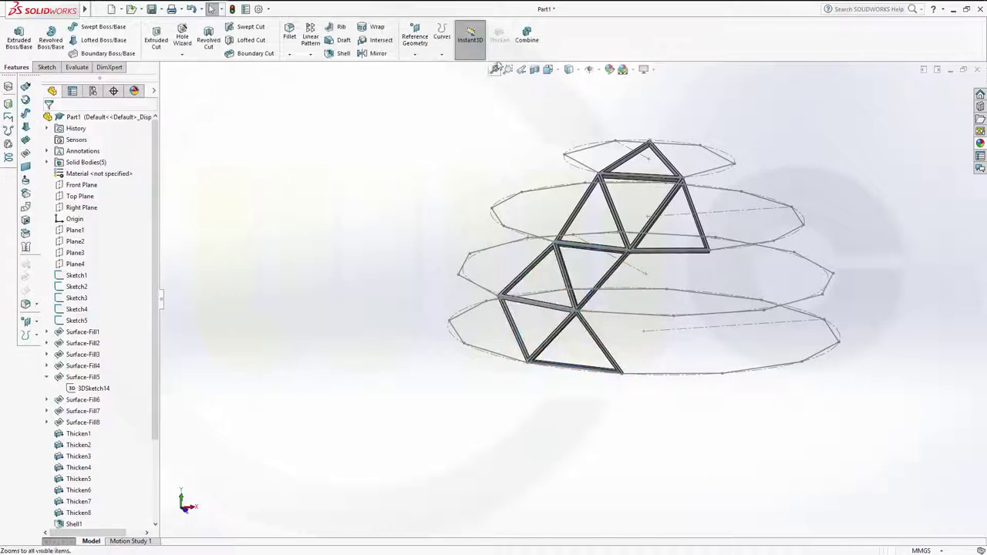
# Combine the three frames of the third row and the apex frame into a second body using the Add operation.
pyautogui.click(528, 37)
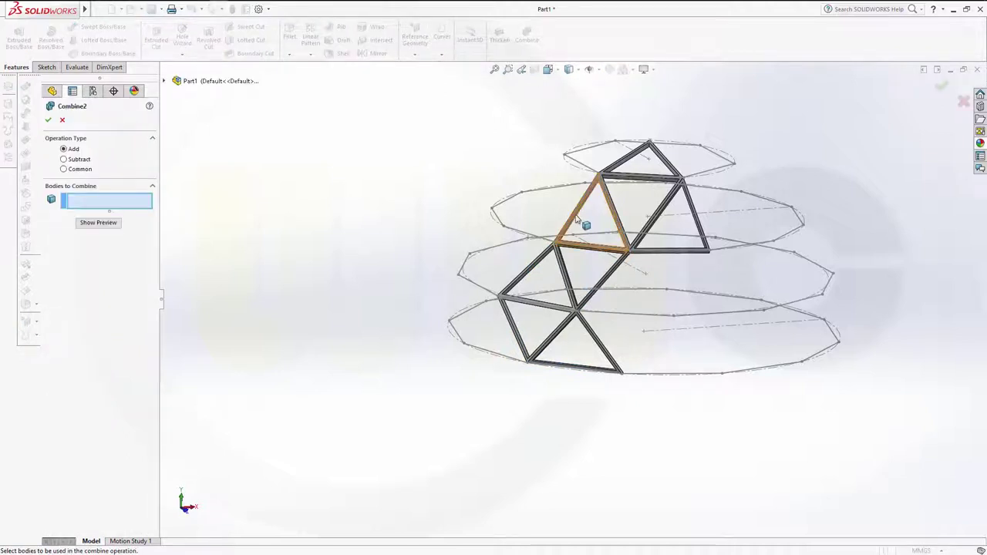
pyautogui.click(584, 223)
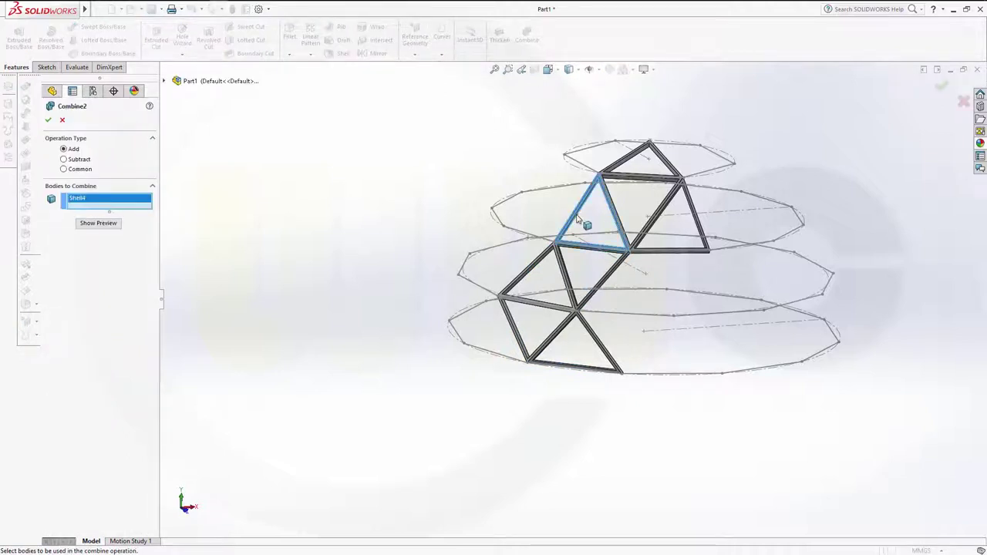
pyautogui.click(657, 243)
pyautogui.click(656, 187)
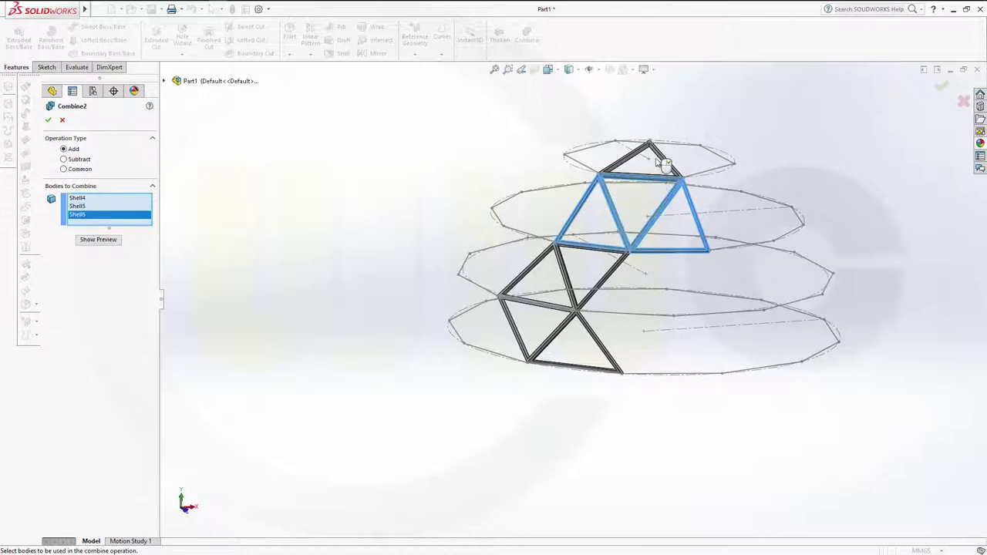
pyautogui.click(654, 162)
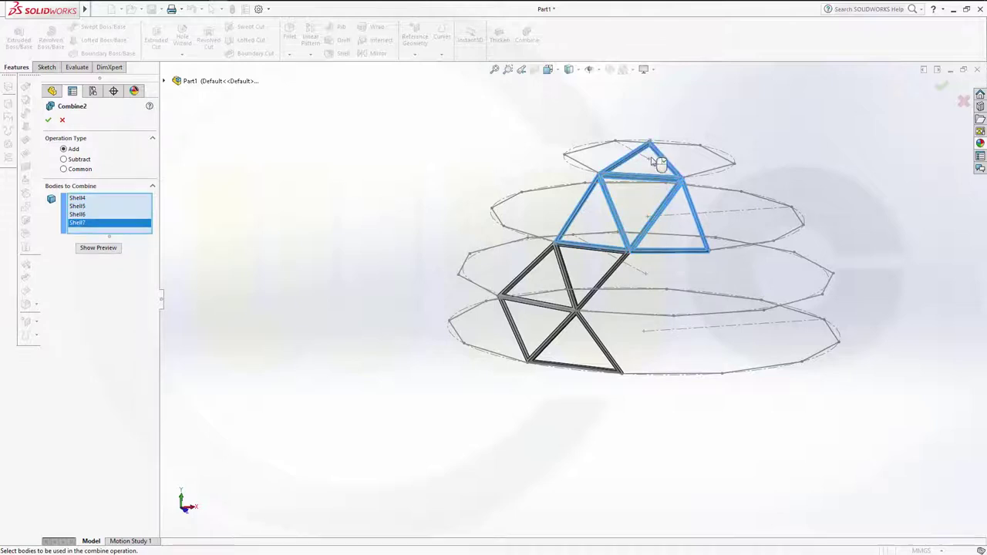
pyautogui.click(48, 120)
# Create a 3D sketch with a vertical line from the origin up to the centre of the polygon directly above.
pyautogui.moveTo(344, 250); pyautogui.dragTo(375, 228, button='middle')
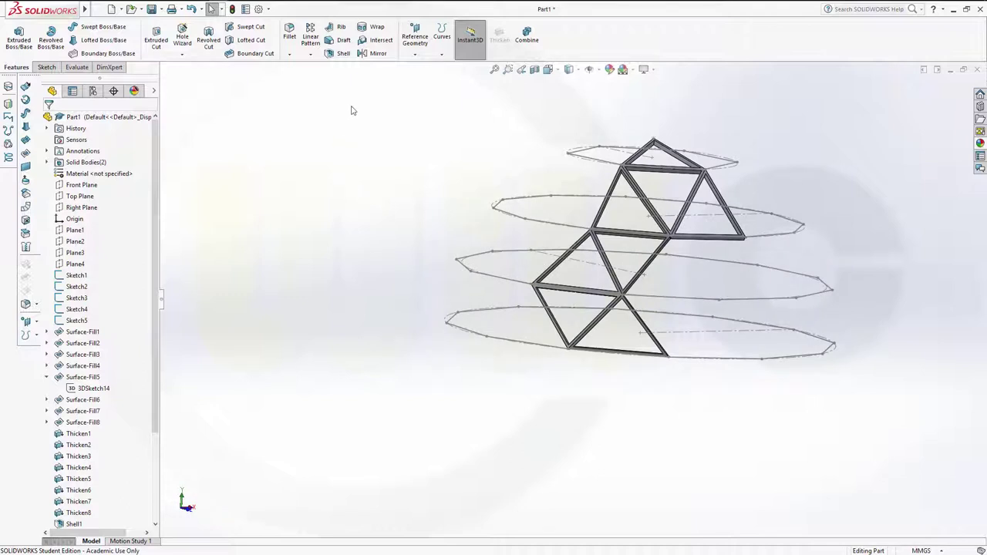
pyautogui.moveTo(376, 152); pyautogui.dragTo(345, 163, button='middle')
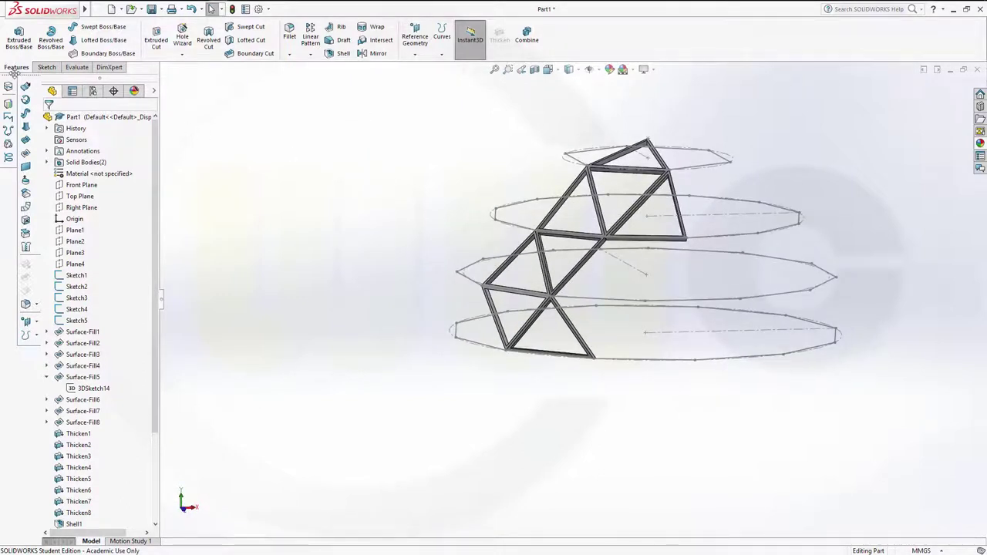
pyautogui.click(46, 67)
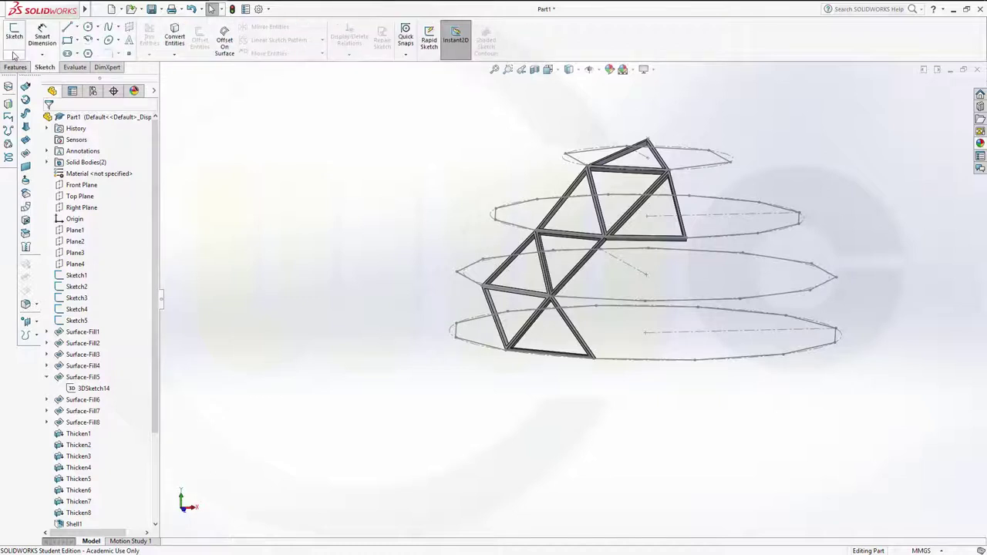
pyautogui.click(14, 54)
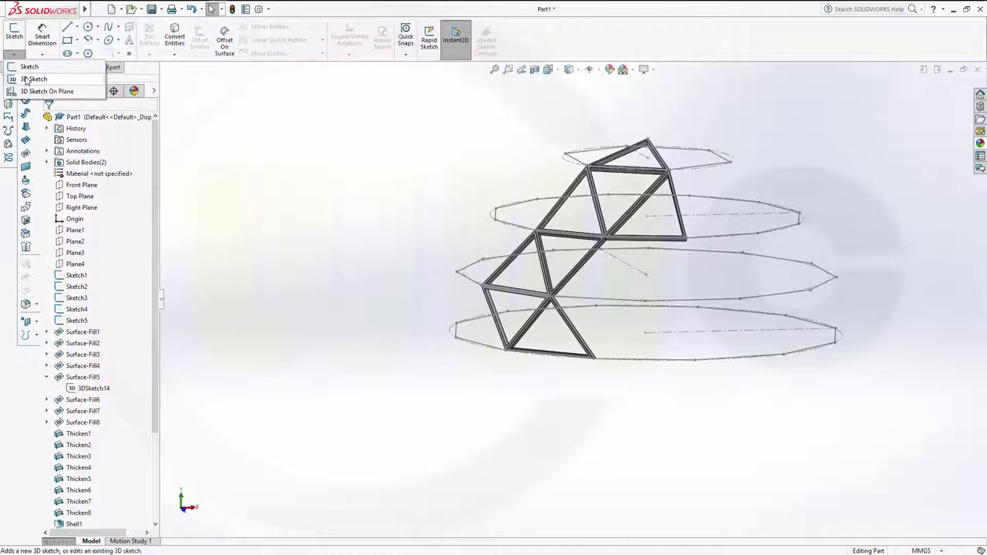
pyautogui.click(26, 80)
pyautogui.click(67, 27)
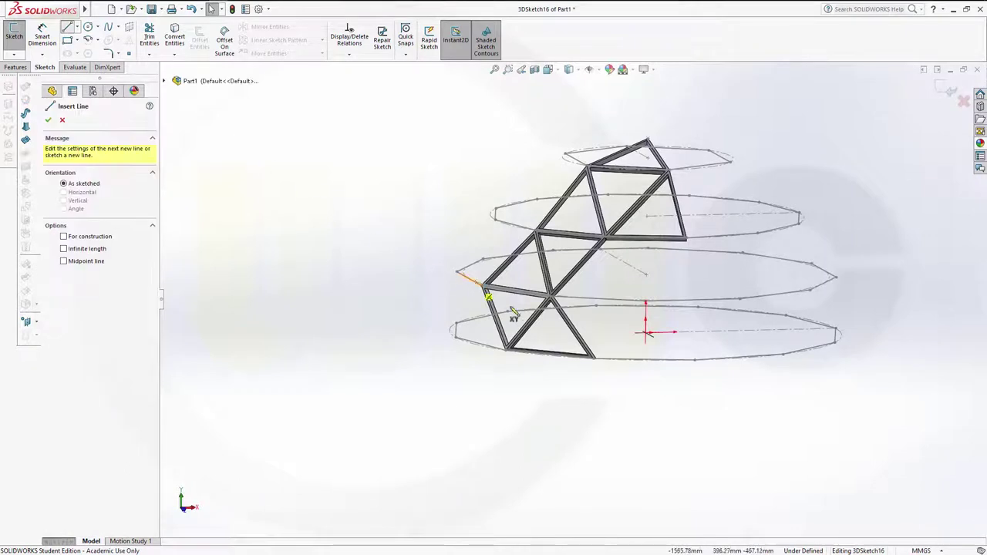
pyautogui.click(650, 339)
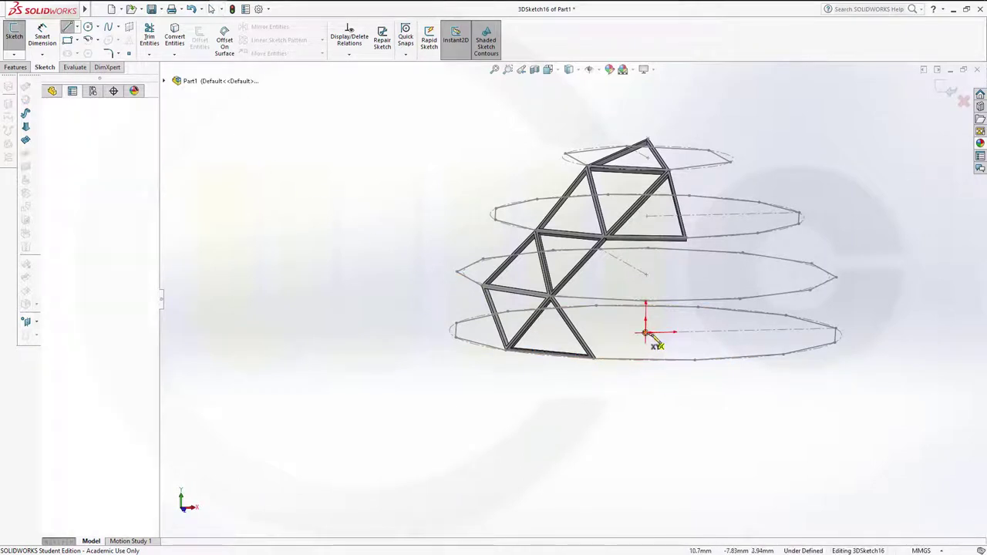
pyautogui.click(646, 275)
pyautogui.rightClick(335, 161)
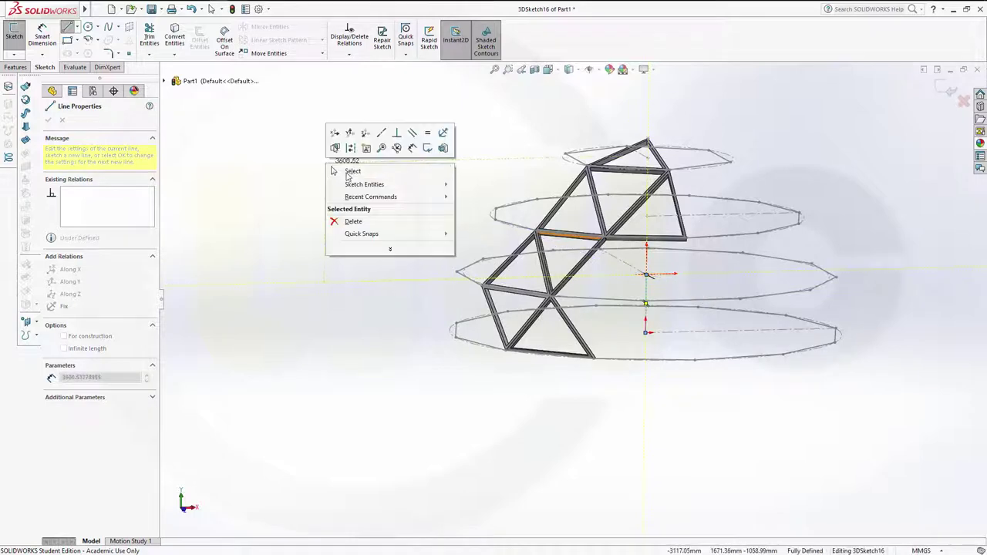
pyautogui.click(351, 172)
pyautogui.moveTo(408, 232); pyautogui.dragTo(392, 250, button='middle')
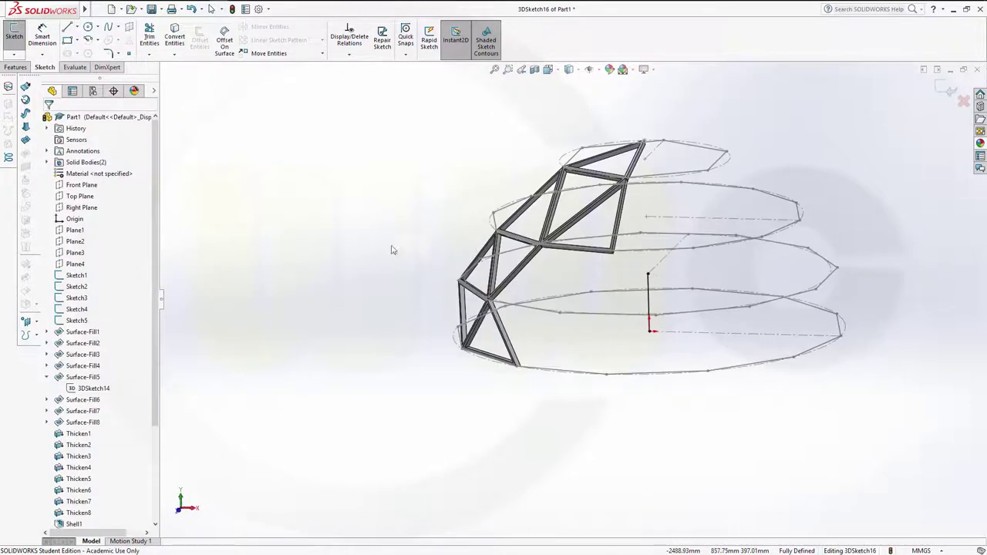
pyautogui.click(944, 92)
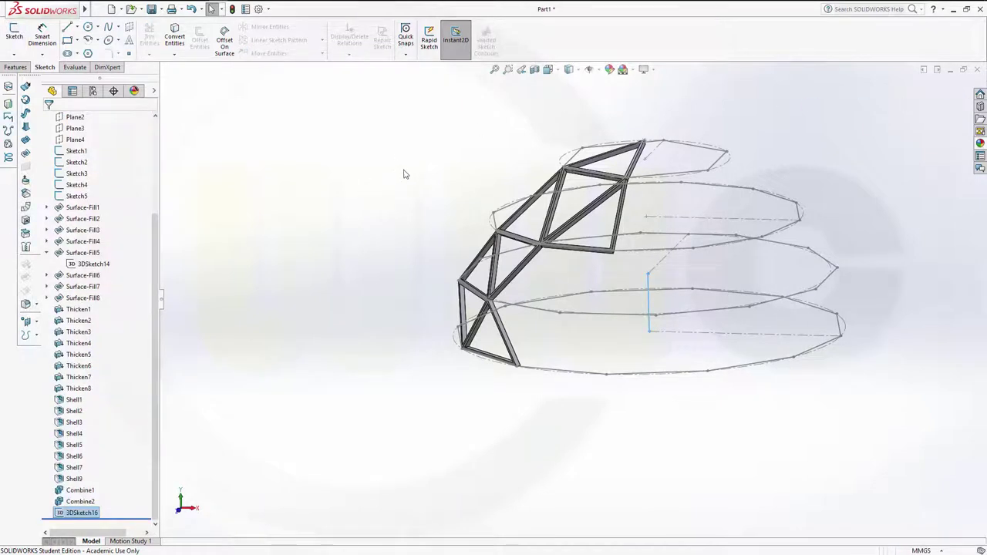
# Circular-pattern the combined body of the two lower rows around the vertical sketch line with 12 equally spaced instances over 360 degrees.
pyautogui.moveTo(404, 174); pyautogui.dragTo(413, 179, button='middle')
pyautogui.click(28, 70)
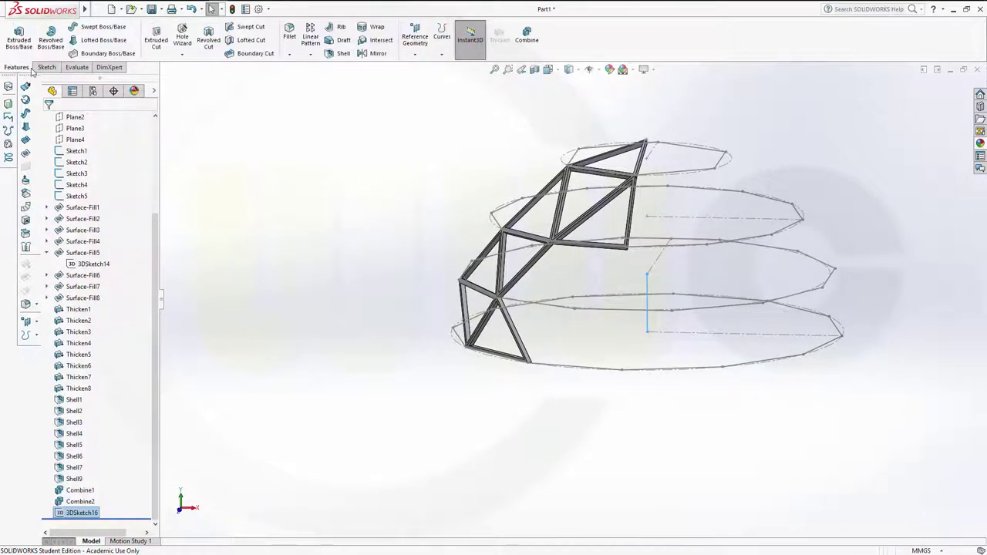
pyautogui.click(310, 56)
pyautogui.click(318, 82)
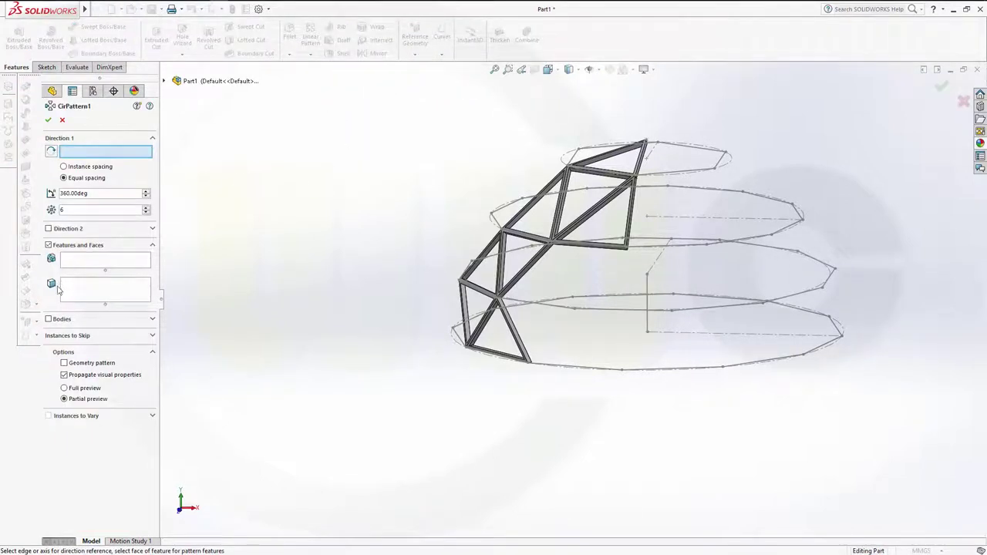
pyautogui.click(48, 319)
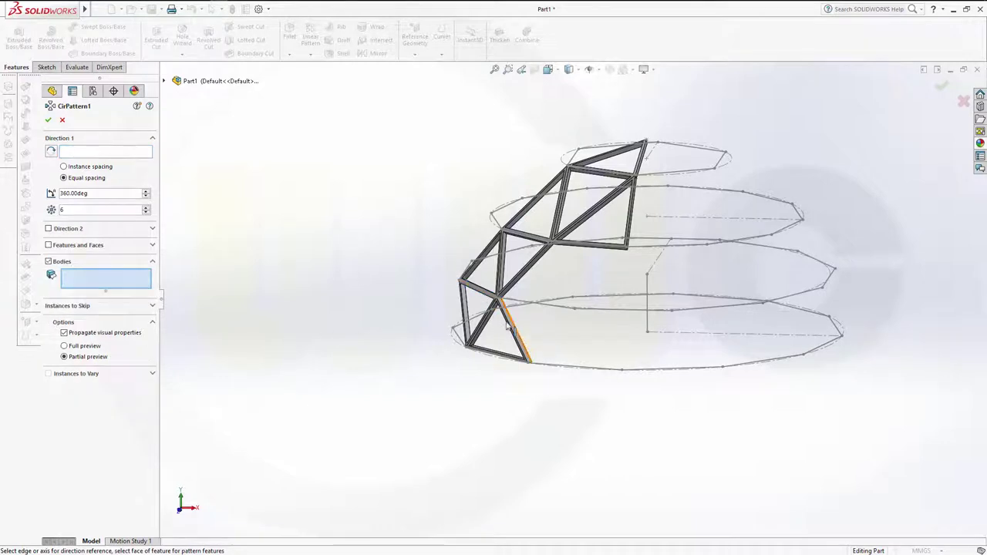
pyautogui.click(164, 81)
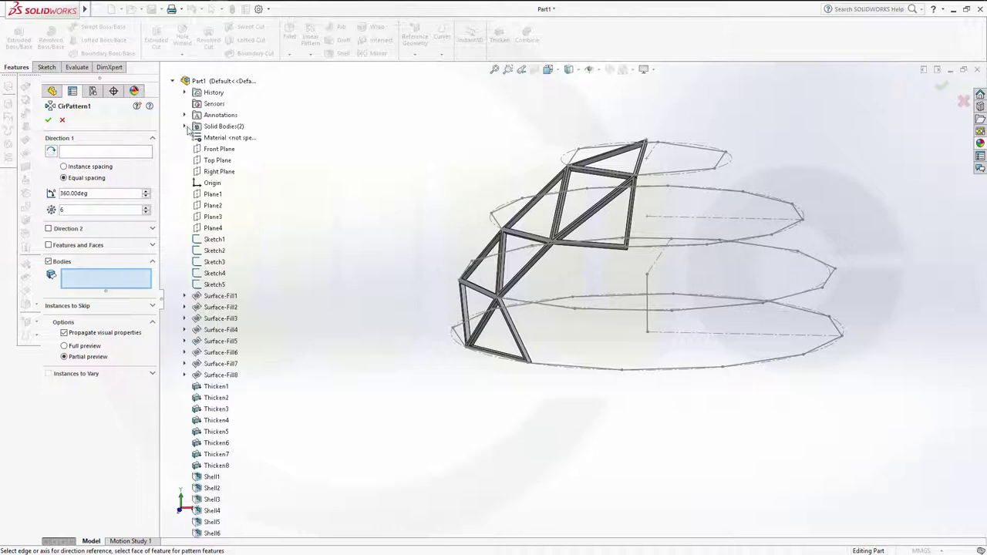
pyautogui.click(185, 127)
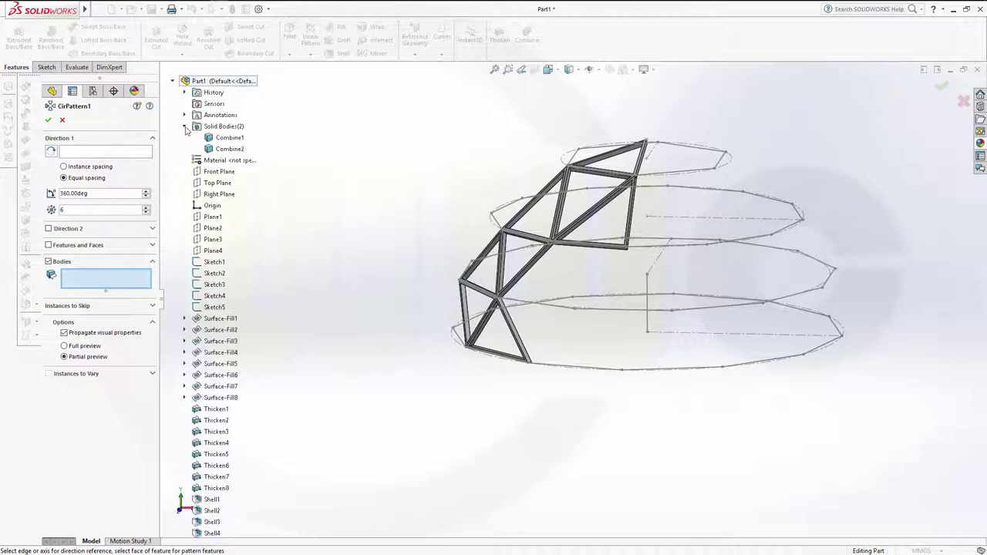
pyautogui.click(225, 139)
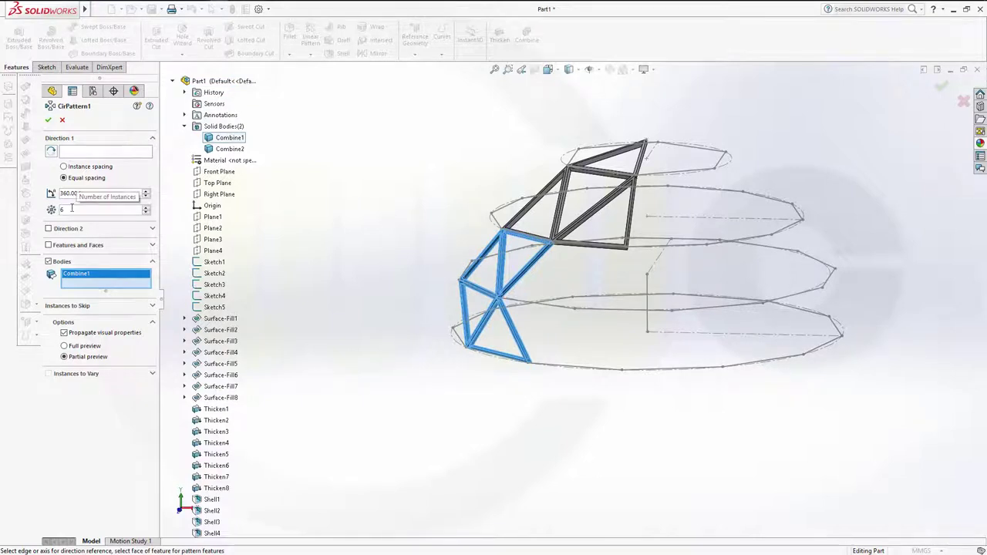
pyautogui.press('BackSpace')
pyautogui.write('12')
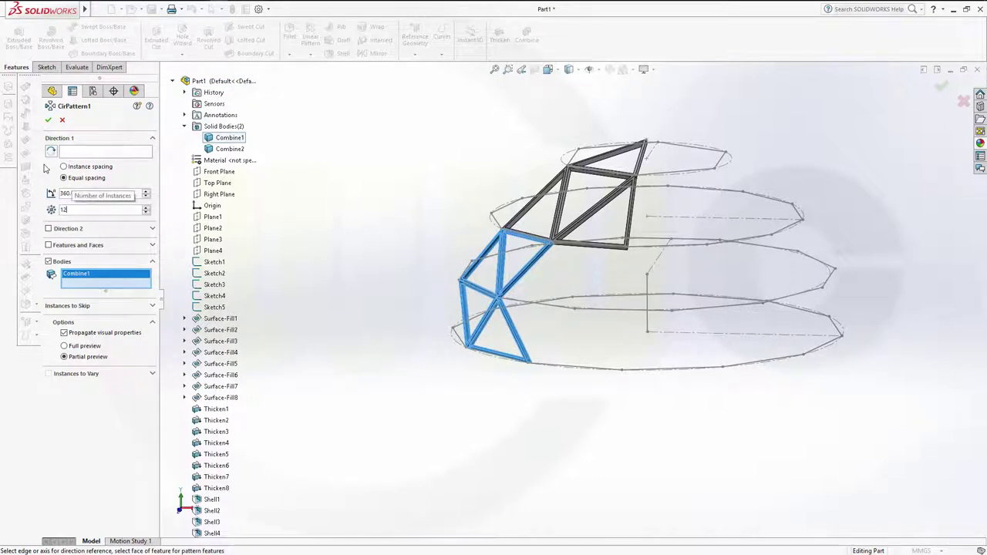
pyautogui.click(72, 155)
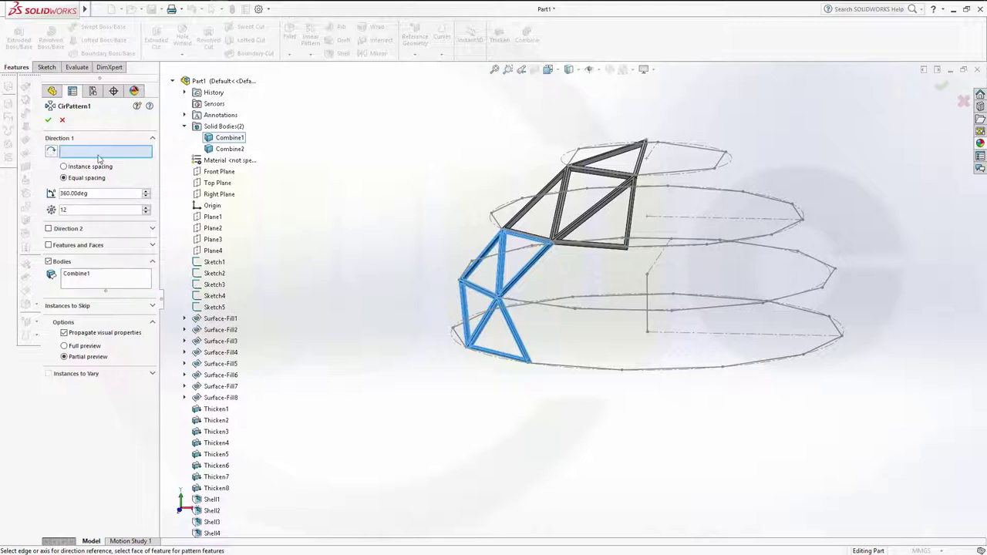
pyautogui.click(649, 305)
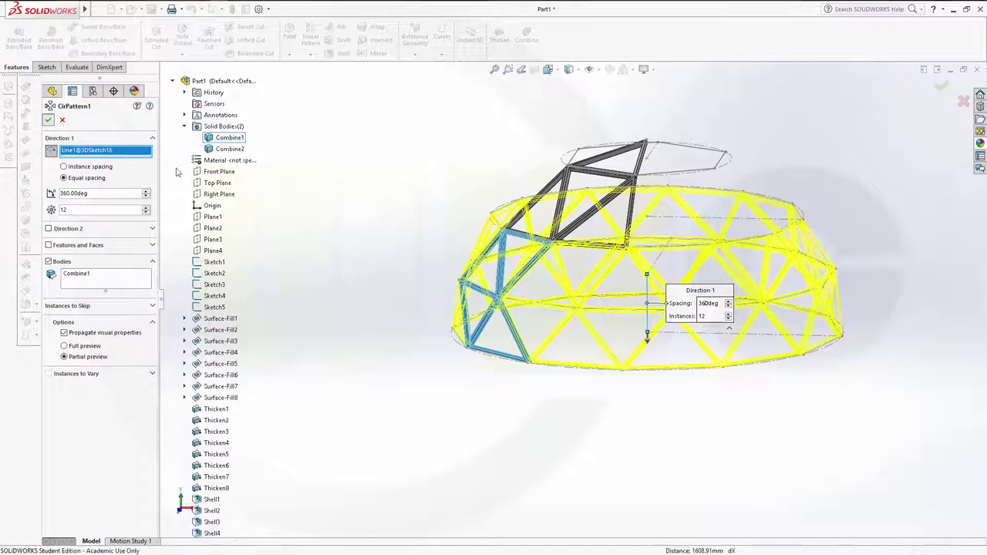
pyautogui.click(48, 121)
# Circular-pattern the combined upper body around the vertical sketch line with 6 equally spaced instances over 360 degrees.
pyautogui.moveTo(392, 224)
pyautogui.mouseDown(button='middle')
pyautogui.moveTo(391, 196)
pyautogui.moveTo(392, 224)
pyautogui.mouseUp(button='middle')
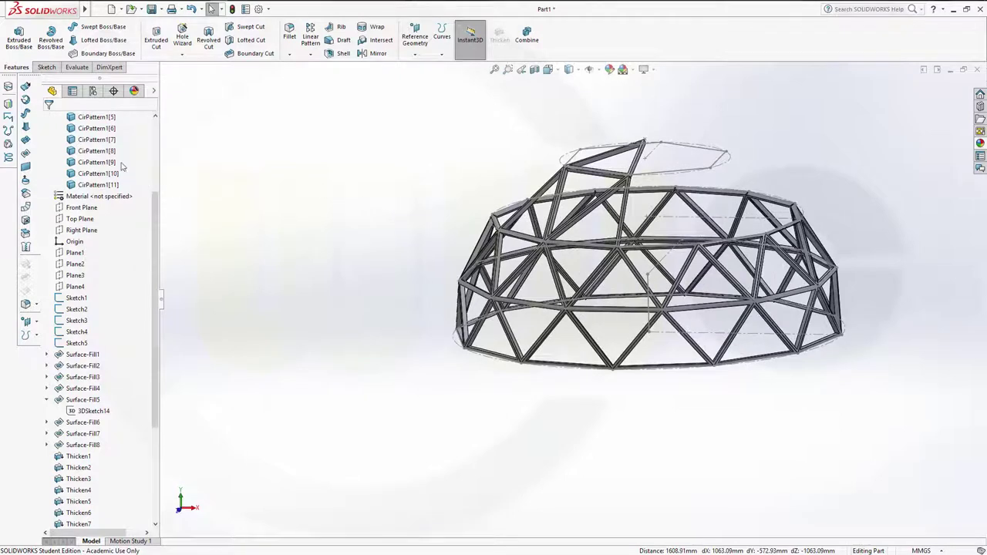
pyautogui.scroll(2, 135, 185)
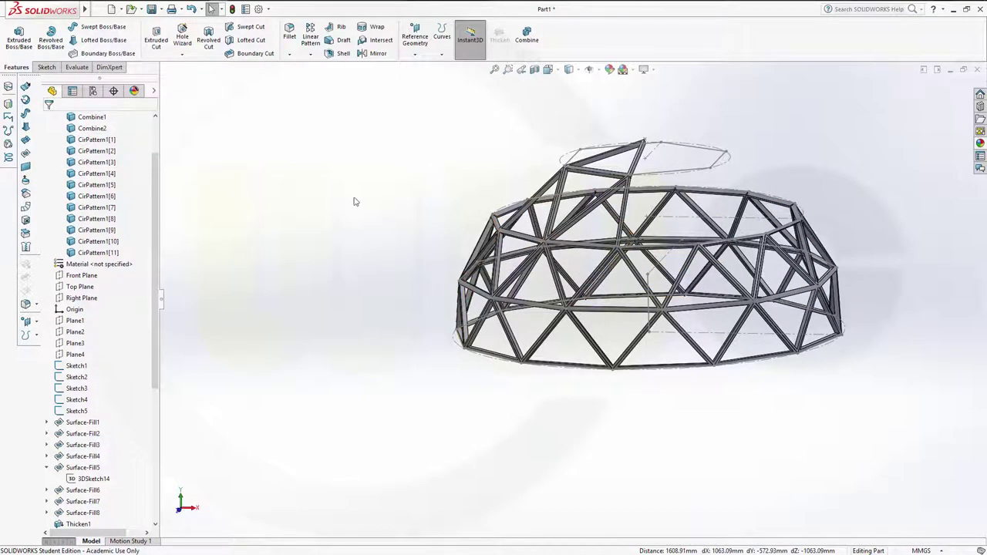
pyautogui.press('f')
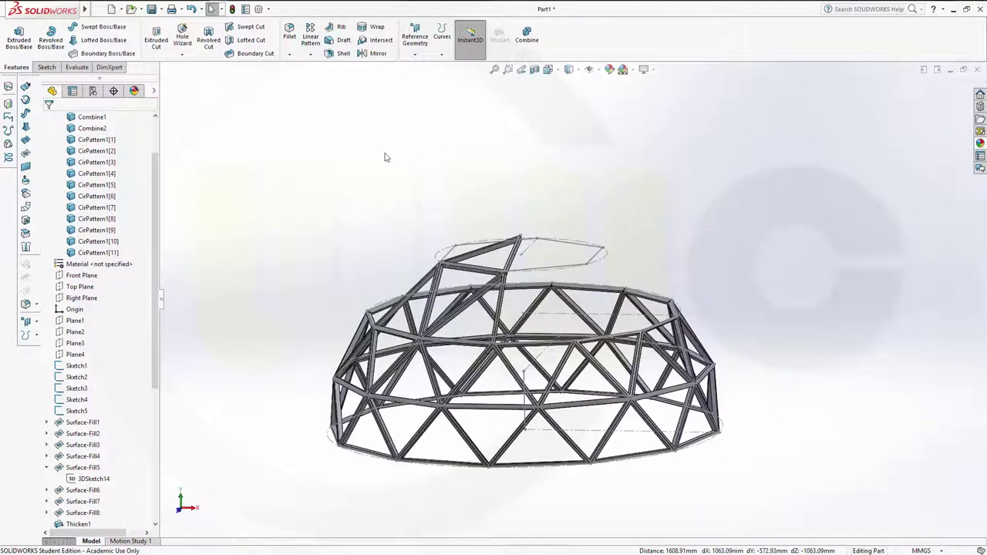
pyautogui.click(308, 57)
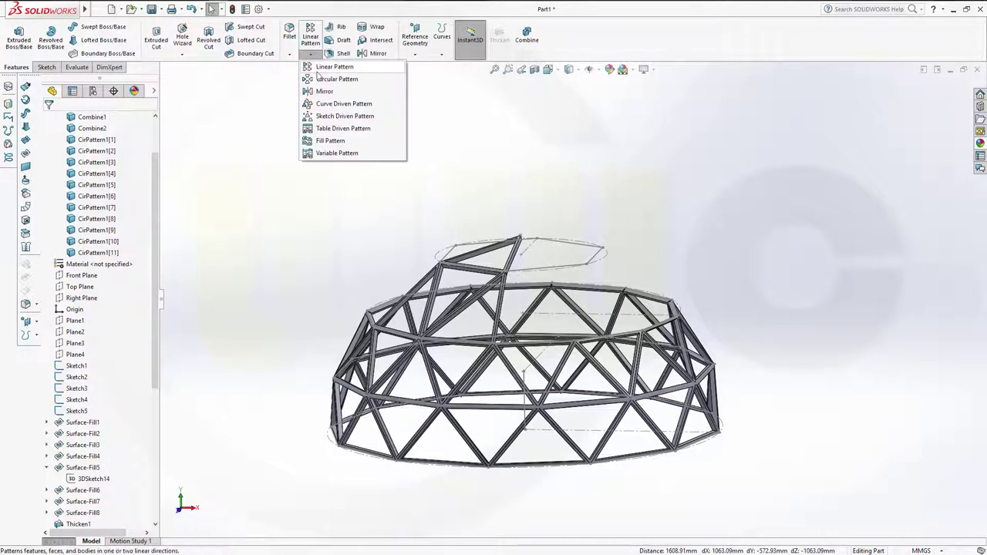
pyautogui.click(321, 78)
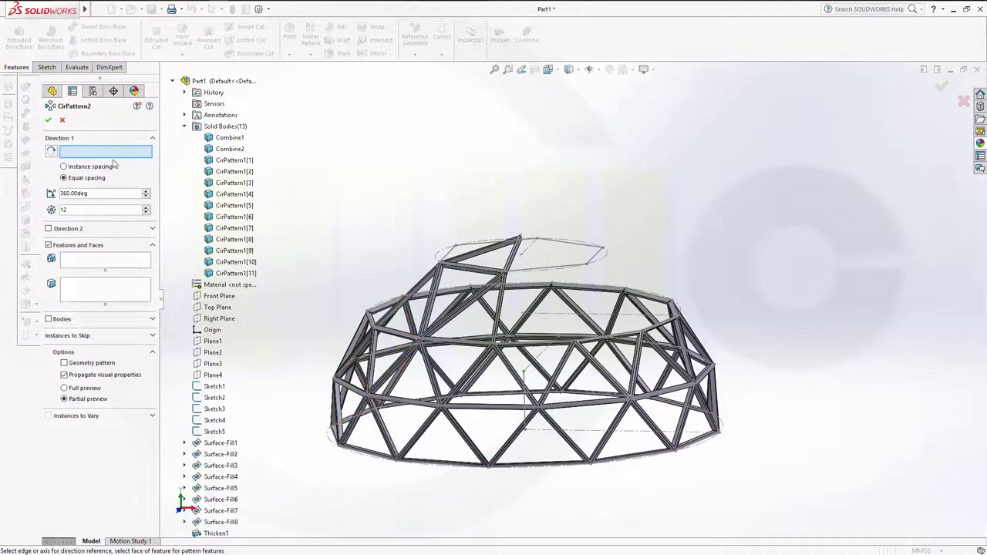
pyautogui.click(525, 405)
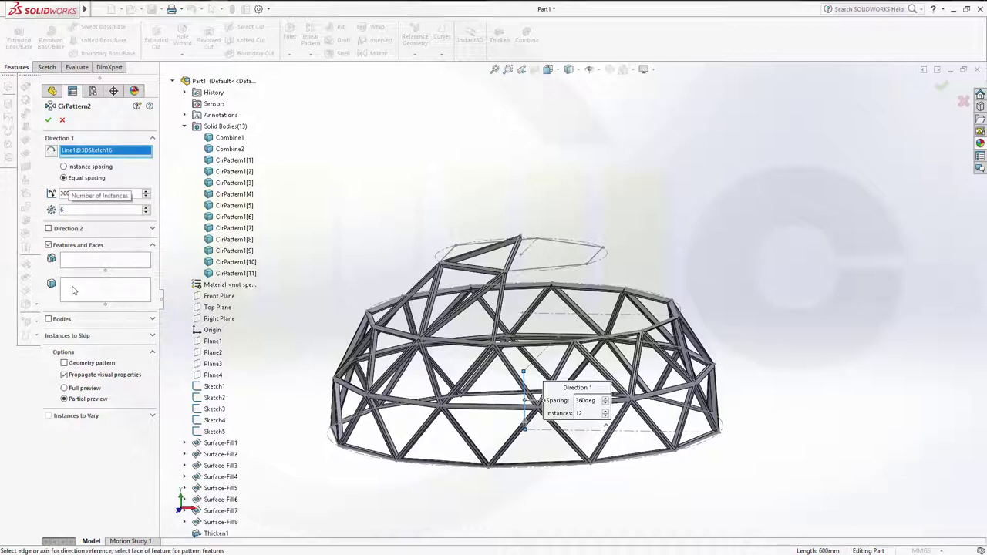
pyautogui.click(48, 320)
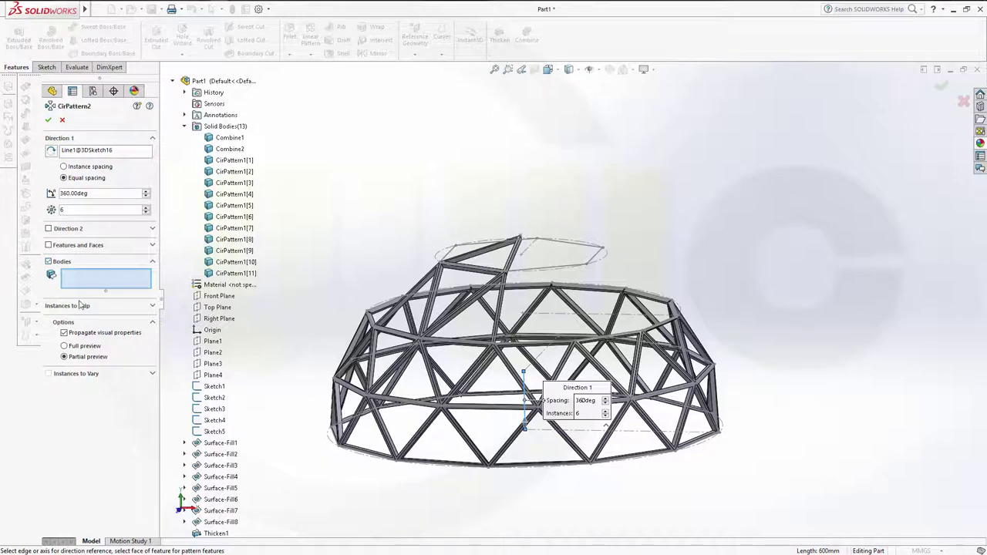
pyautogui.click(239, 151)
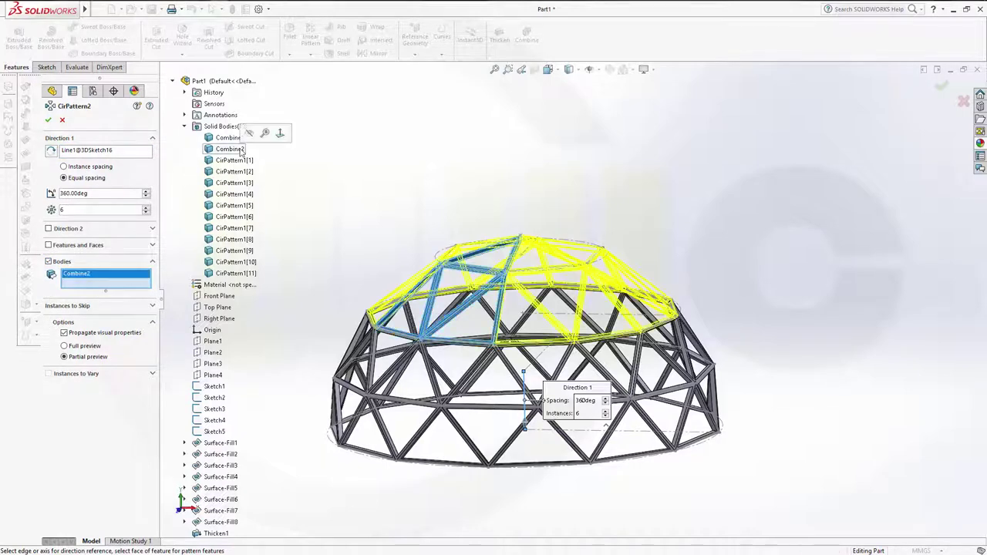
pyautogui.click(47, 122)
# Combine both original frame bodies and all their patterned copies into one solid using the Add operation.
pyautogui.moveTo(280, 170); pyautogui.dragTo(344, 312, button='middle')
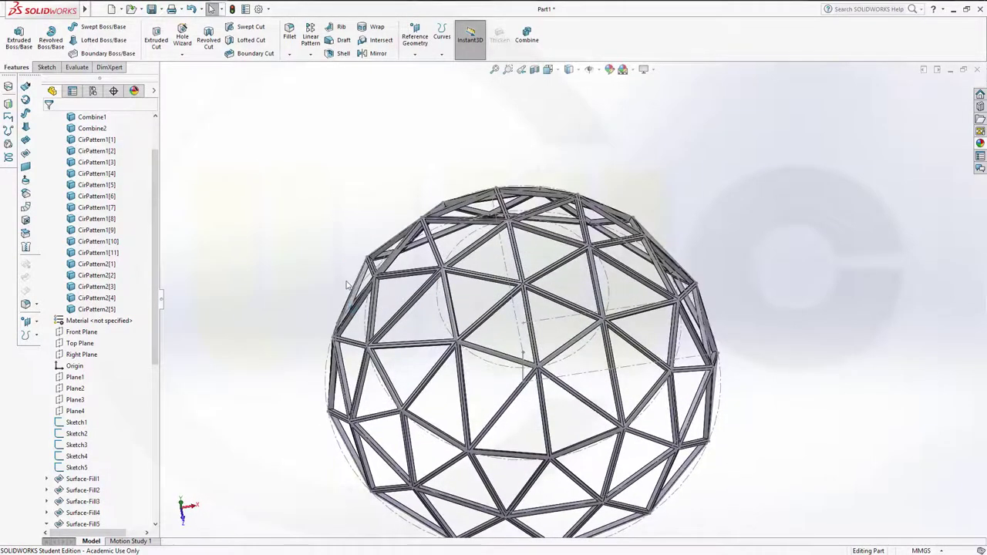
pyautogui.scroll(3, 158, 158)
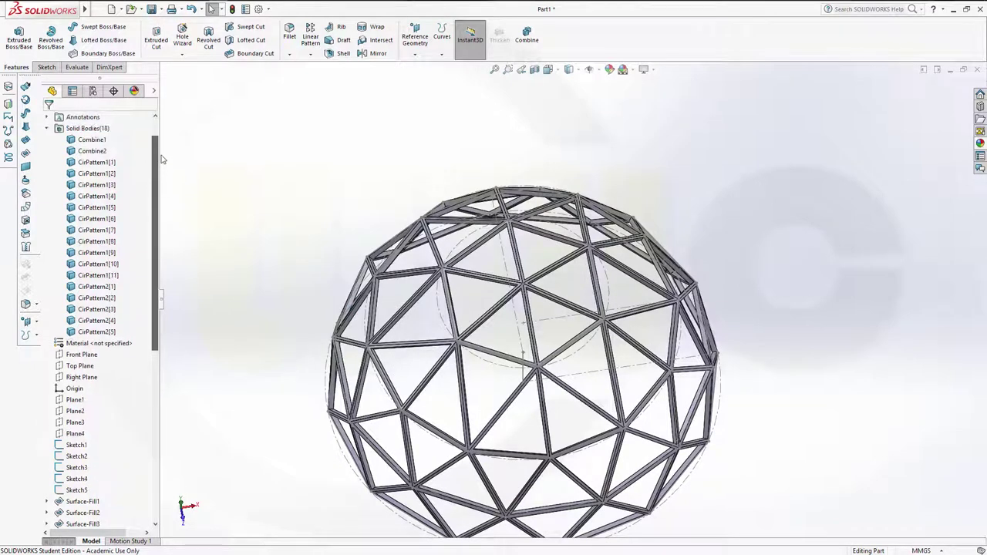
pyautogui.click(526, 35)
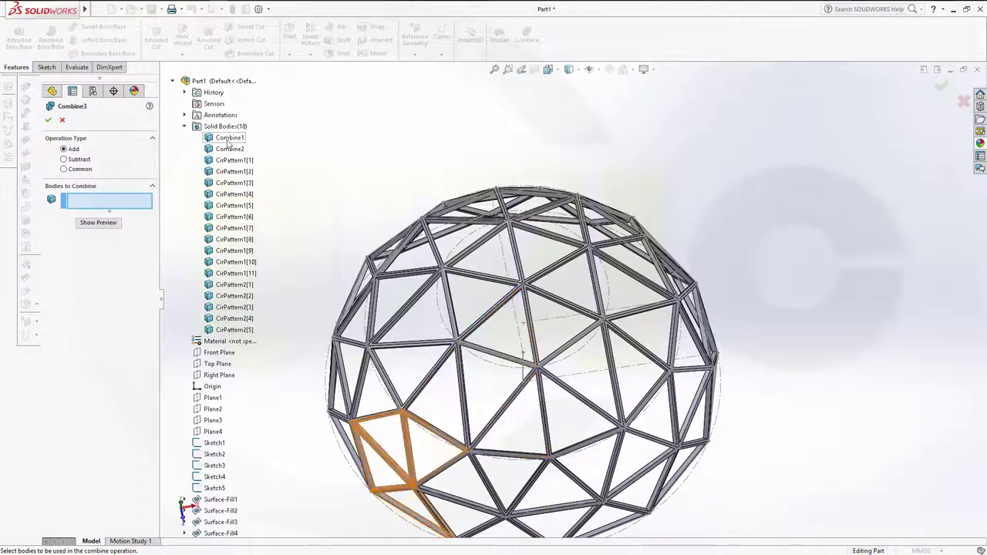
pyautogui.click(229, 137)
pyautogui.keyDown('shift'); pyautogui.click(231, 330); pyautogui.keyUp('shift')
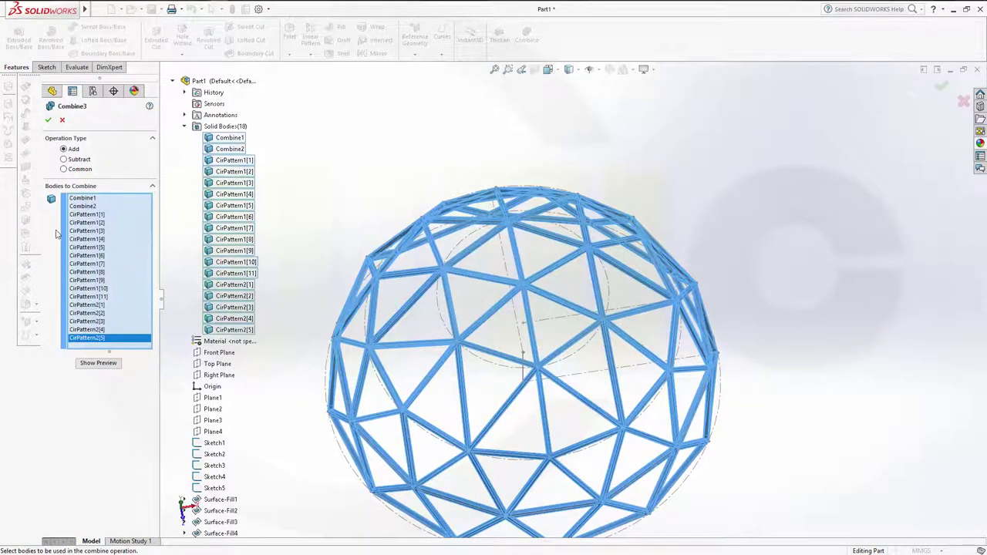
pyautogui.click(49, 121)
# Hide all sketches in the view and inspect the complete dome from the side.
pyautogui.moveTo(361, 217); pyautogui.dragTo(371, 188, button='middle')
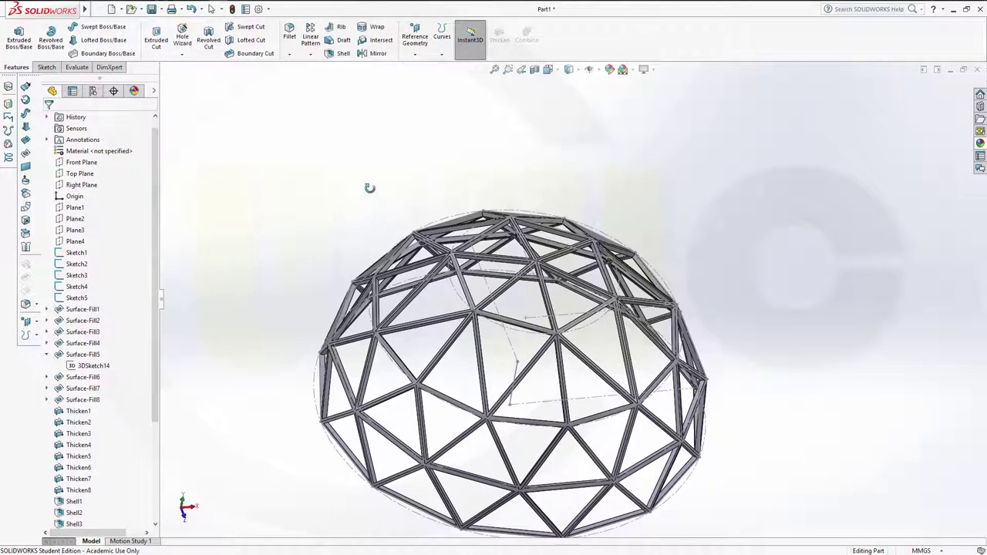
pyautogui.click(599, 70)
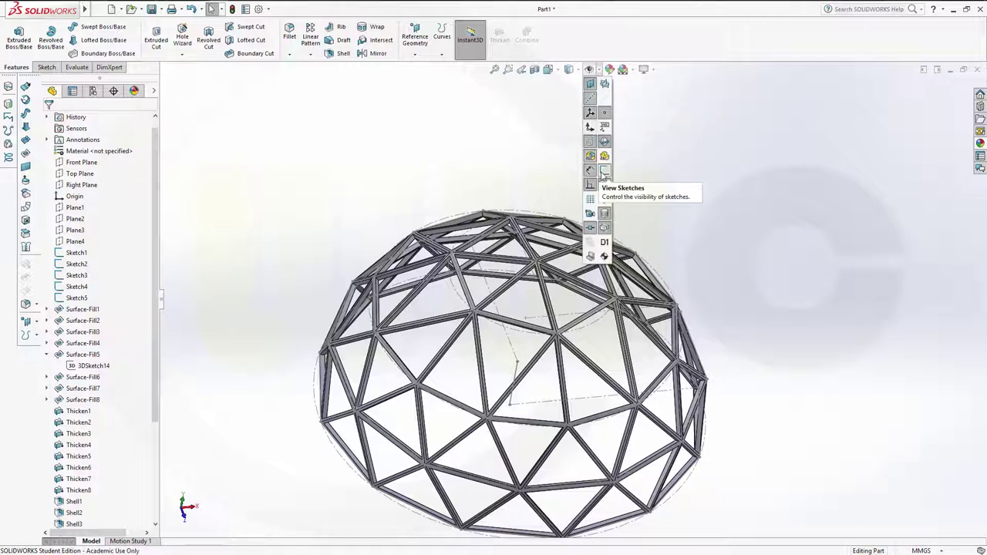
pyautogui.click(604, 173)
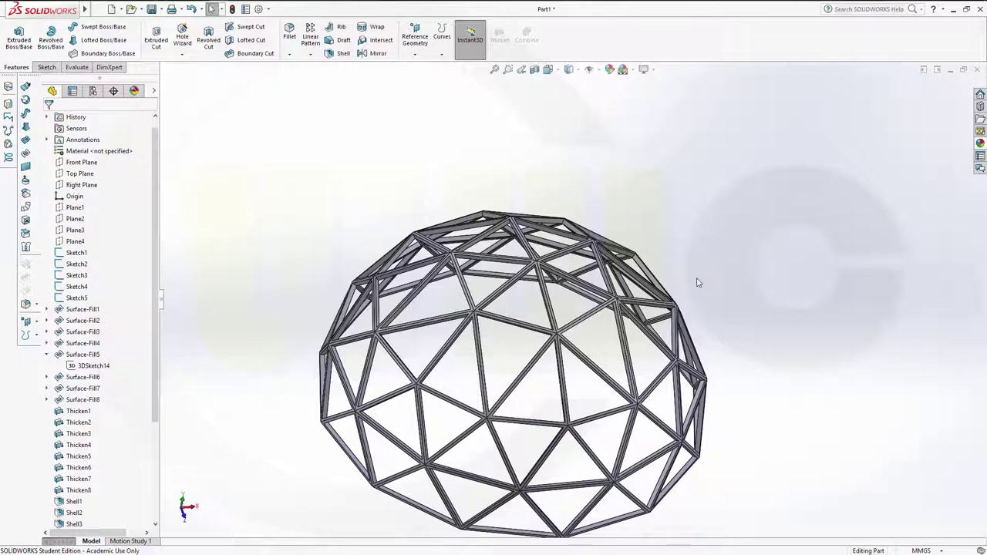
pyautogui.moveTo(697, 280); pyautogui.dragTo(747, 176, button='middle')
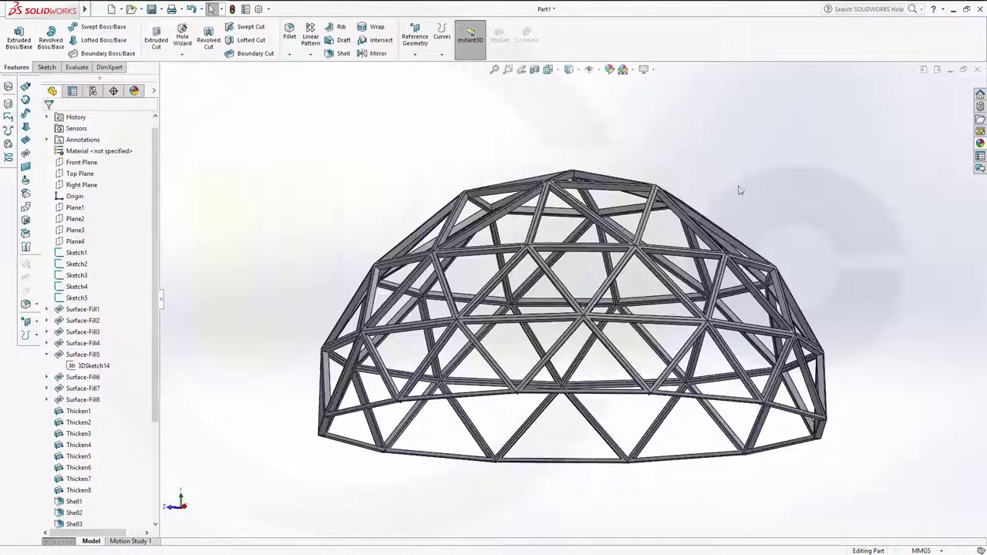
pyautogui.keyDown('shift'); pyautogui.moveTo(673, 183); pyautogui.dragTo(679, 213, button='middle'); pyautogui.keyUp('shift')
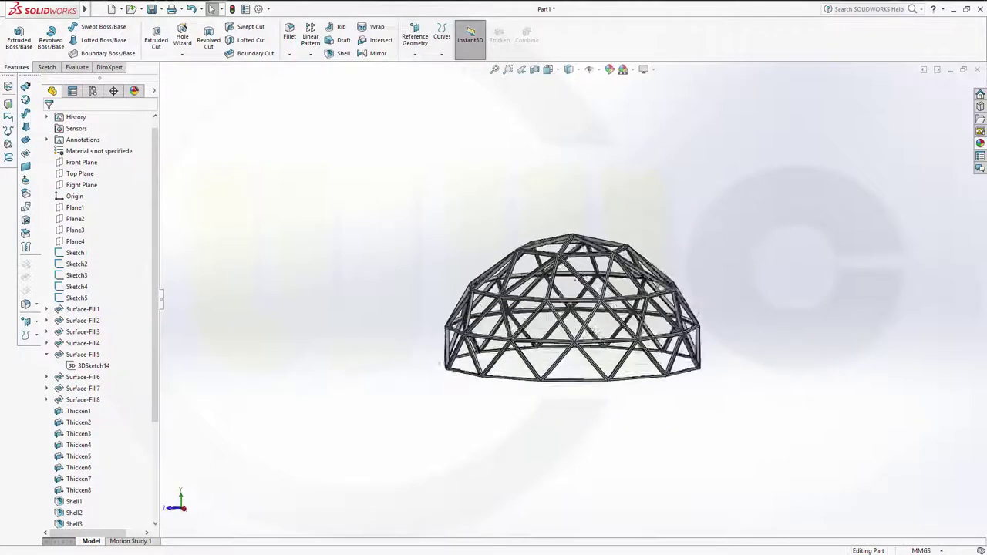